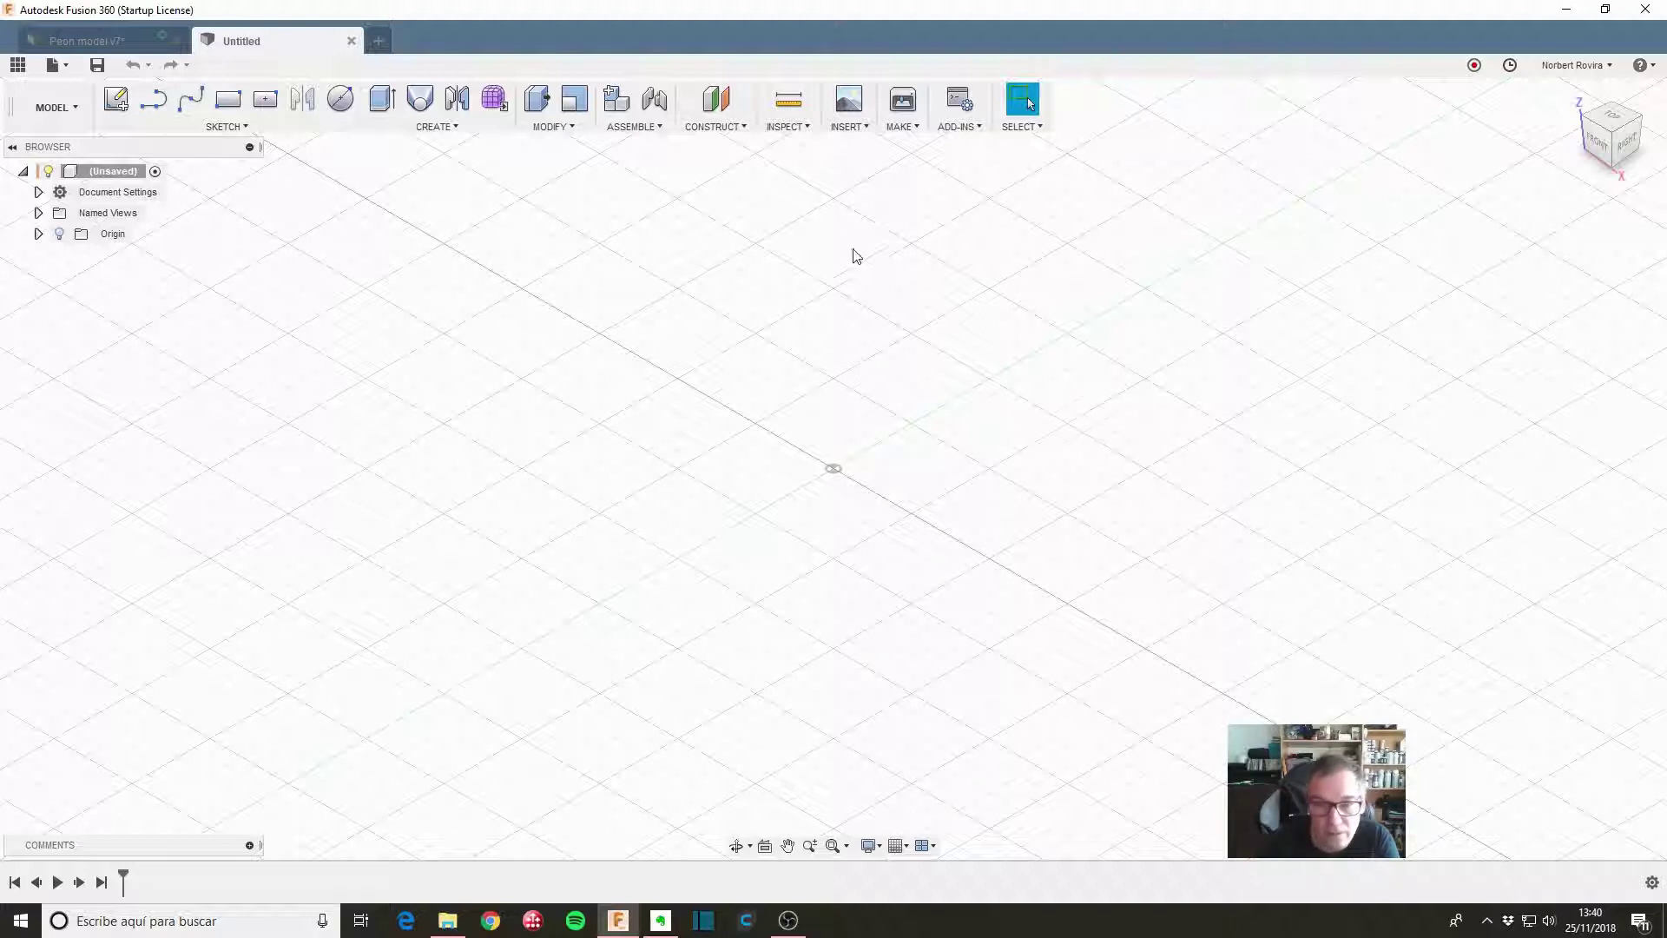
Insert chess pawn.jpg as an Attached Canvas on the XZ origin plane
left_click(865, 127)
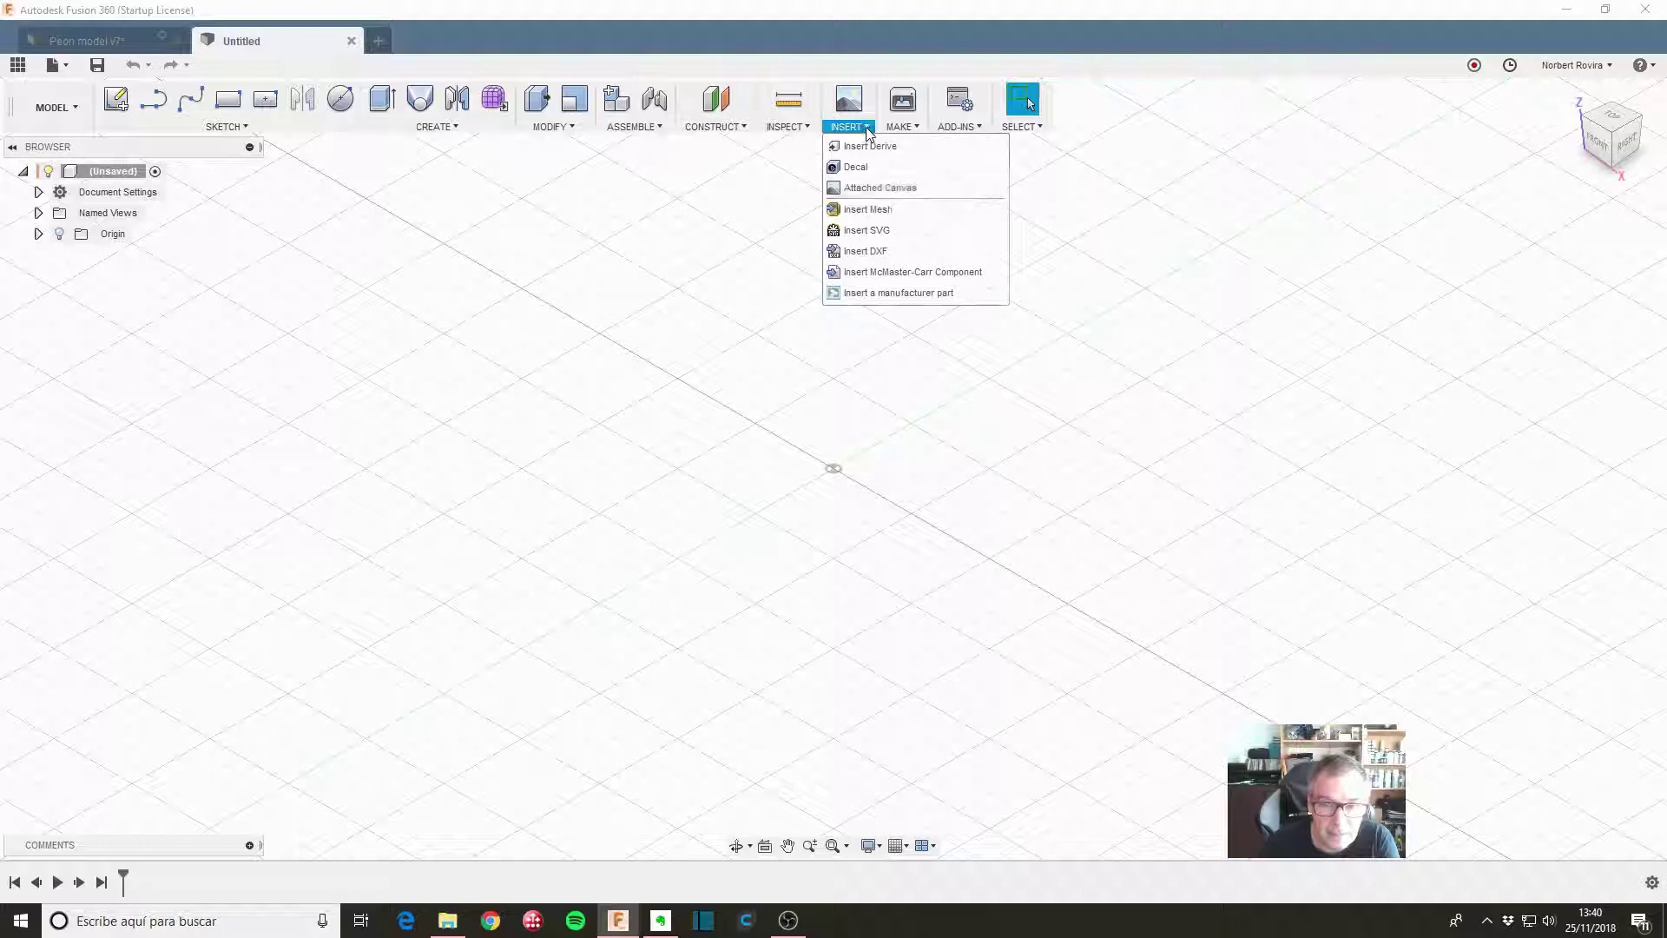
mouse_move(880, 188)
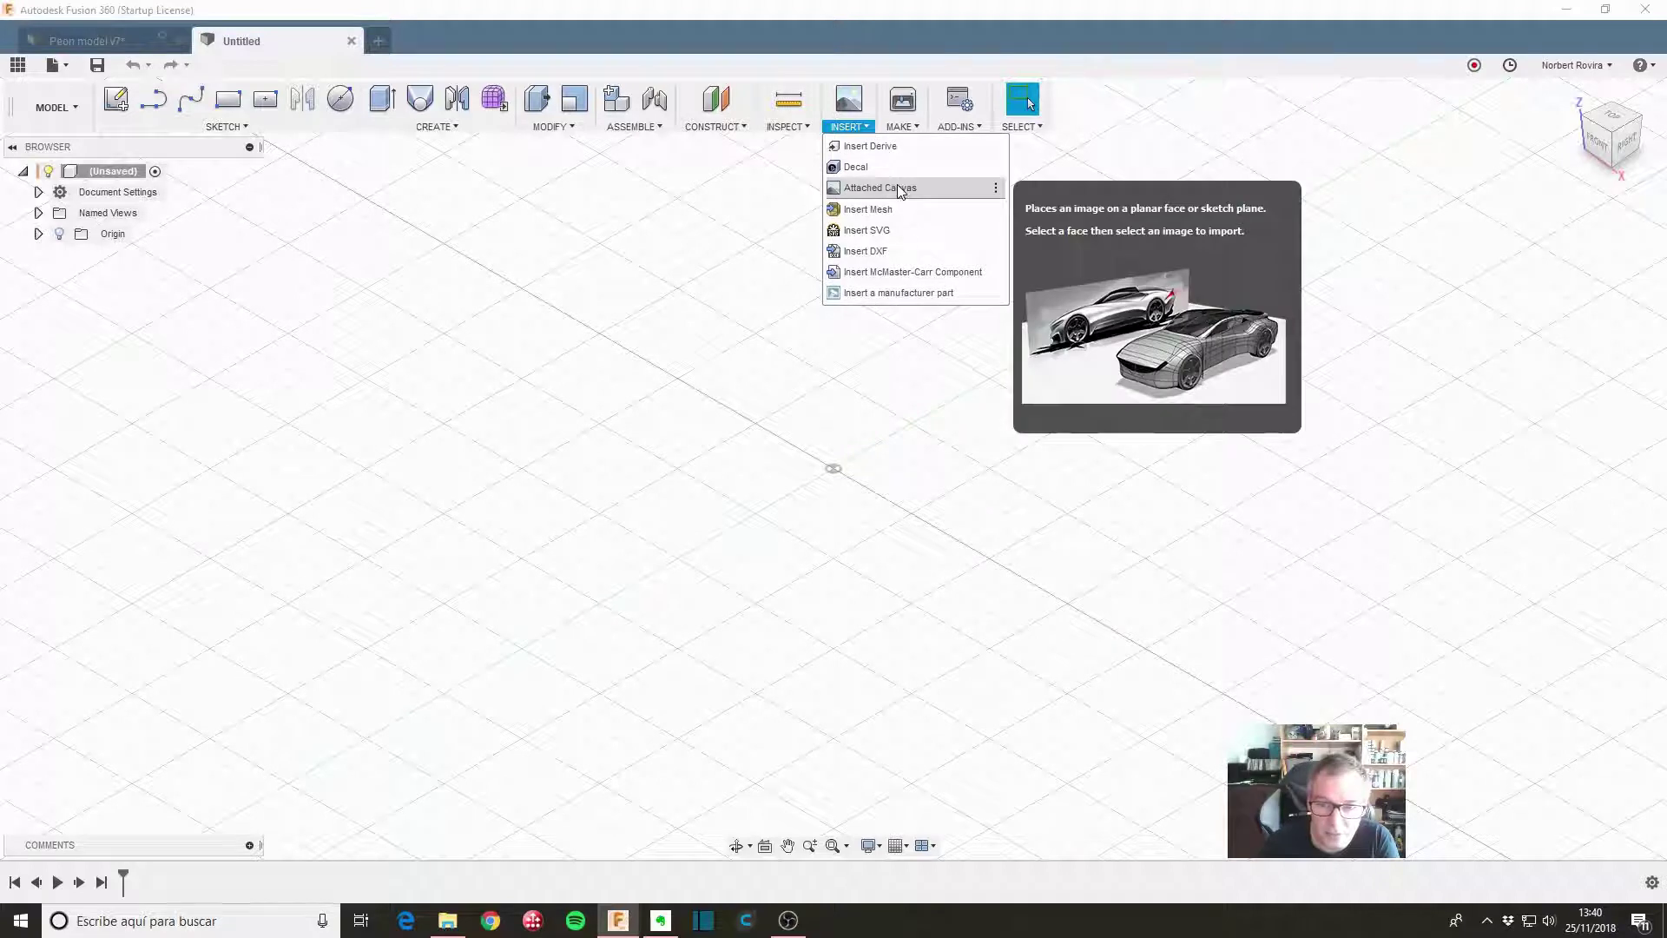
left_click(898, 188)
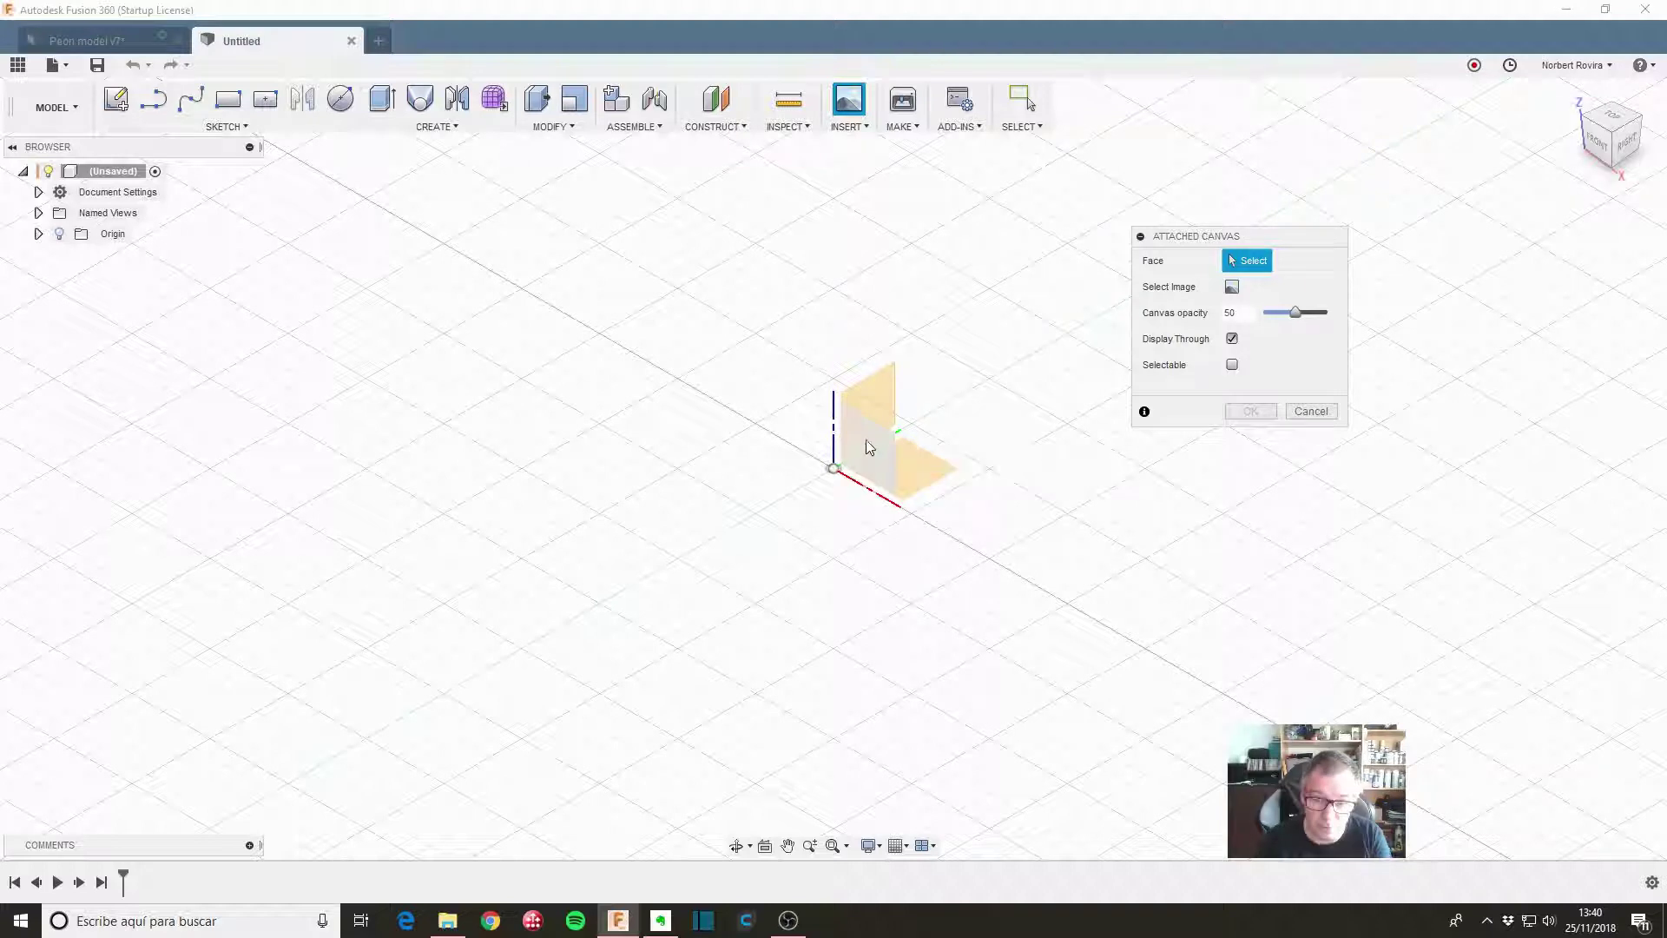
left_click(866, 448)
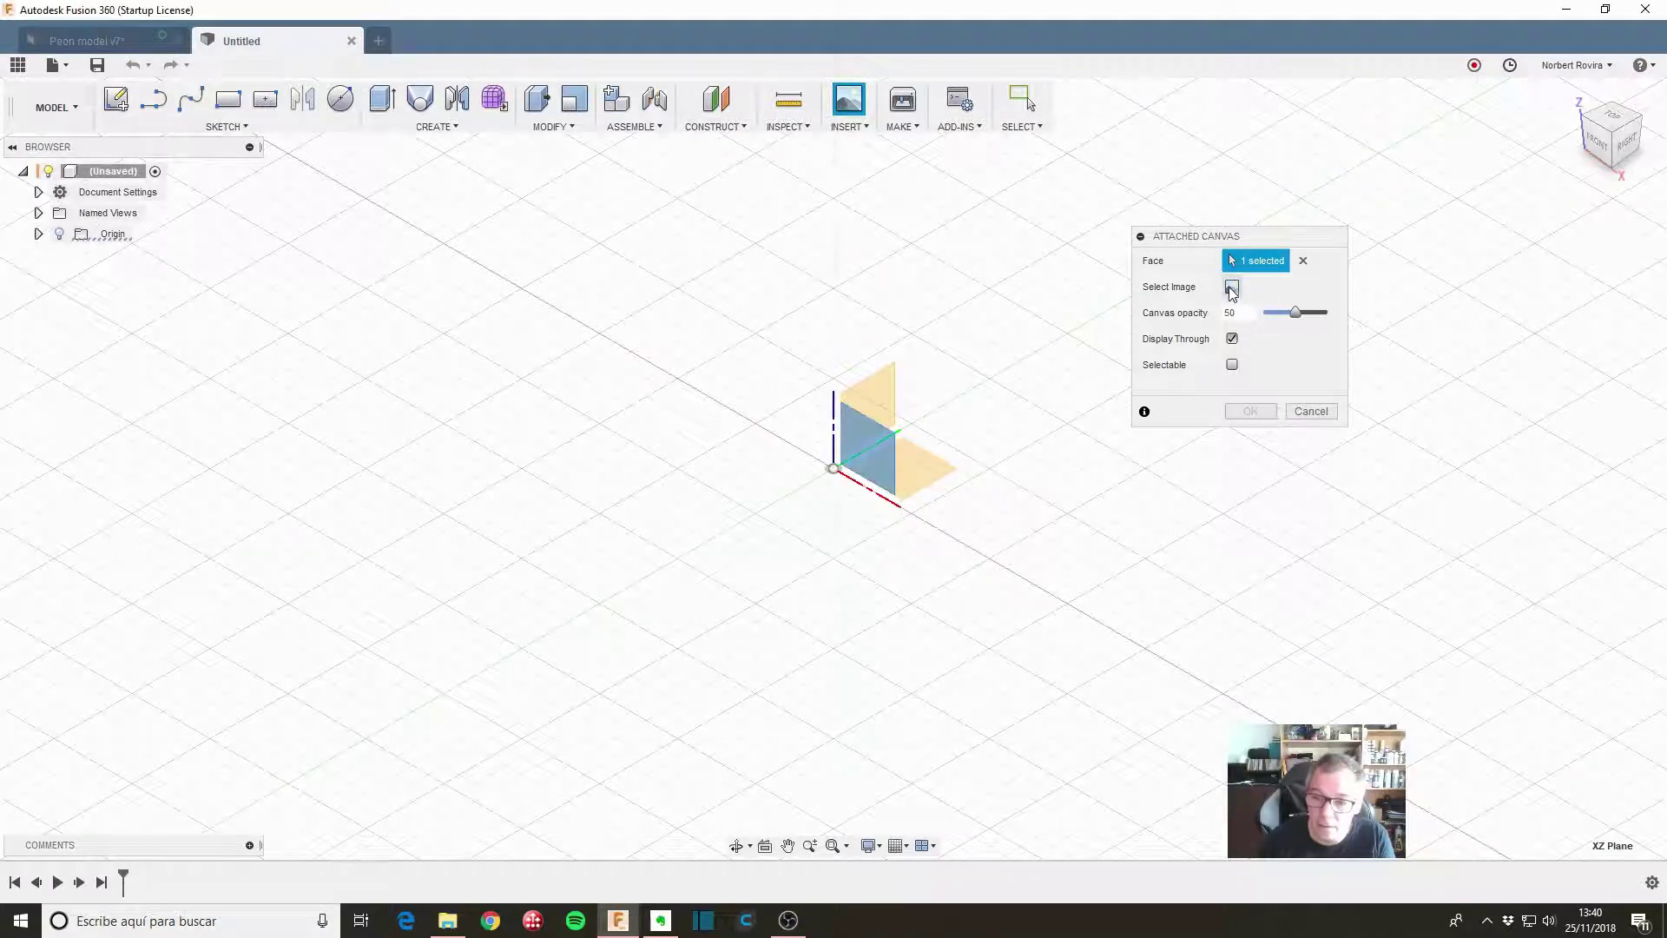
left_click(1232, 287)
left_click(211, 171)
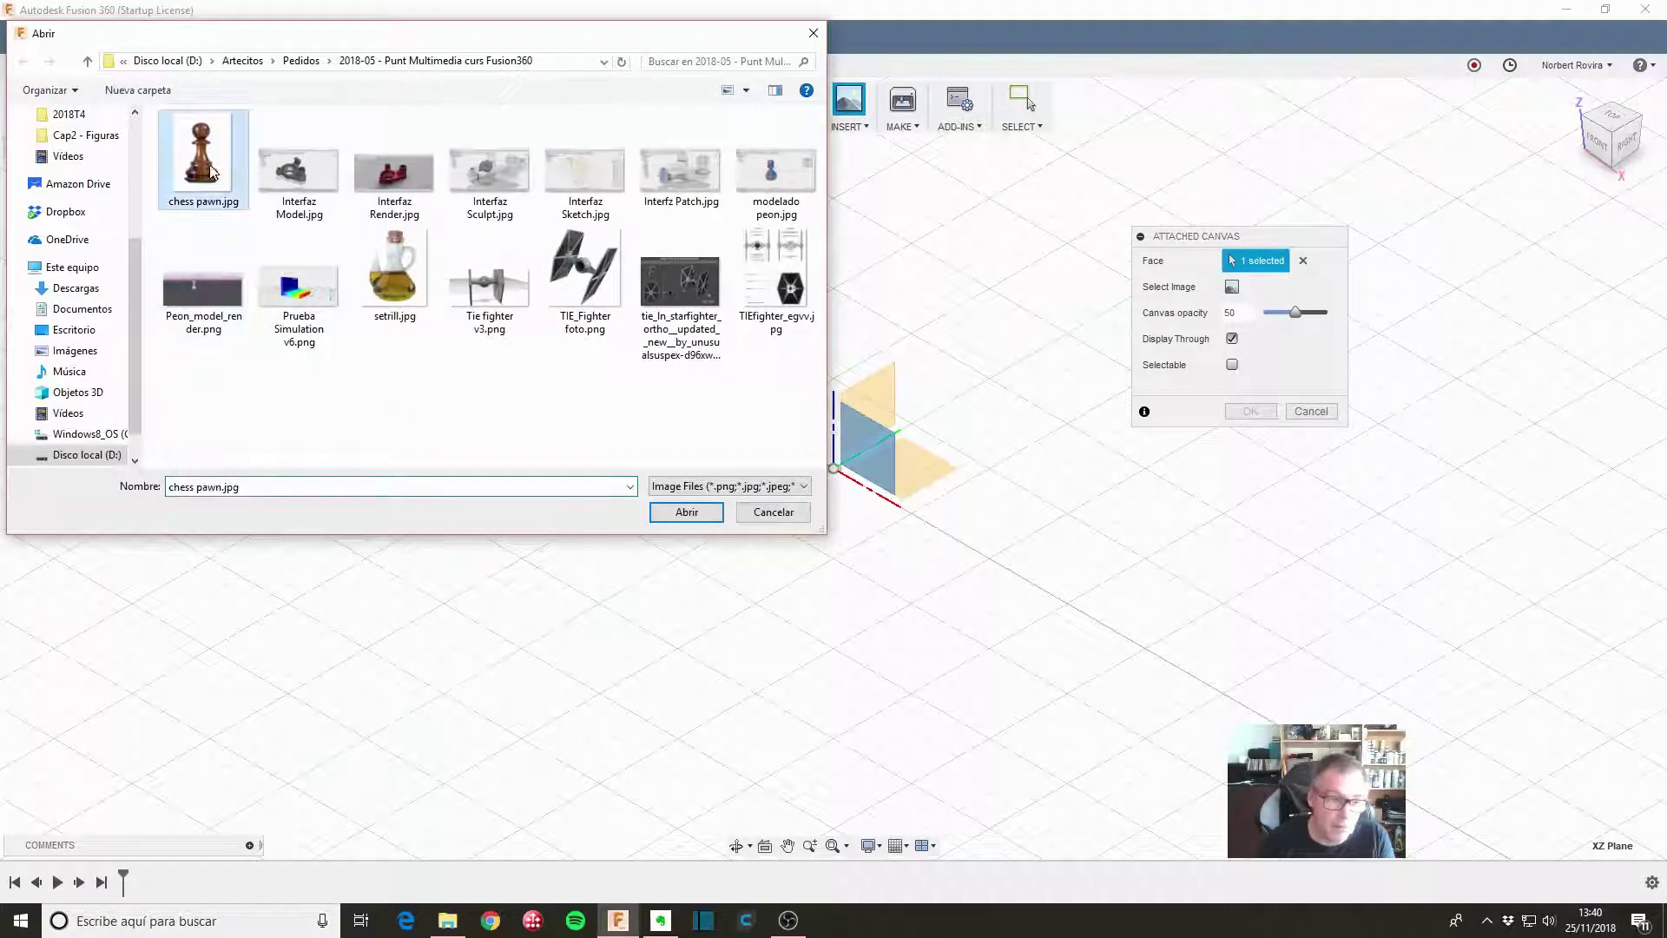
left_click(685, 512)
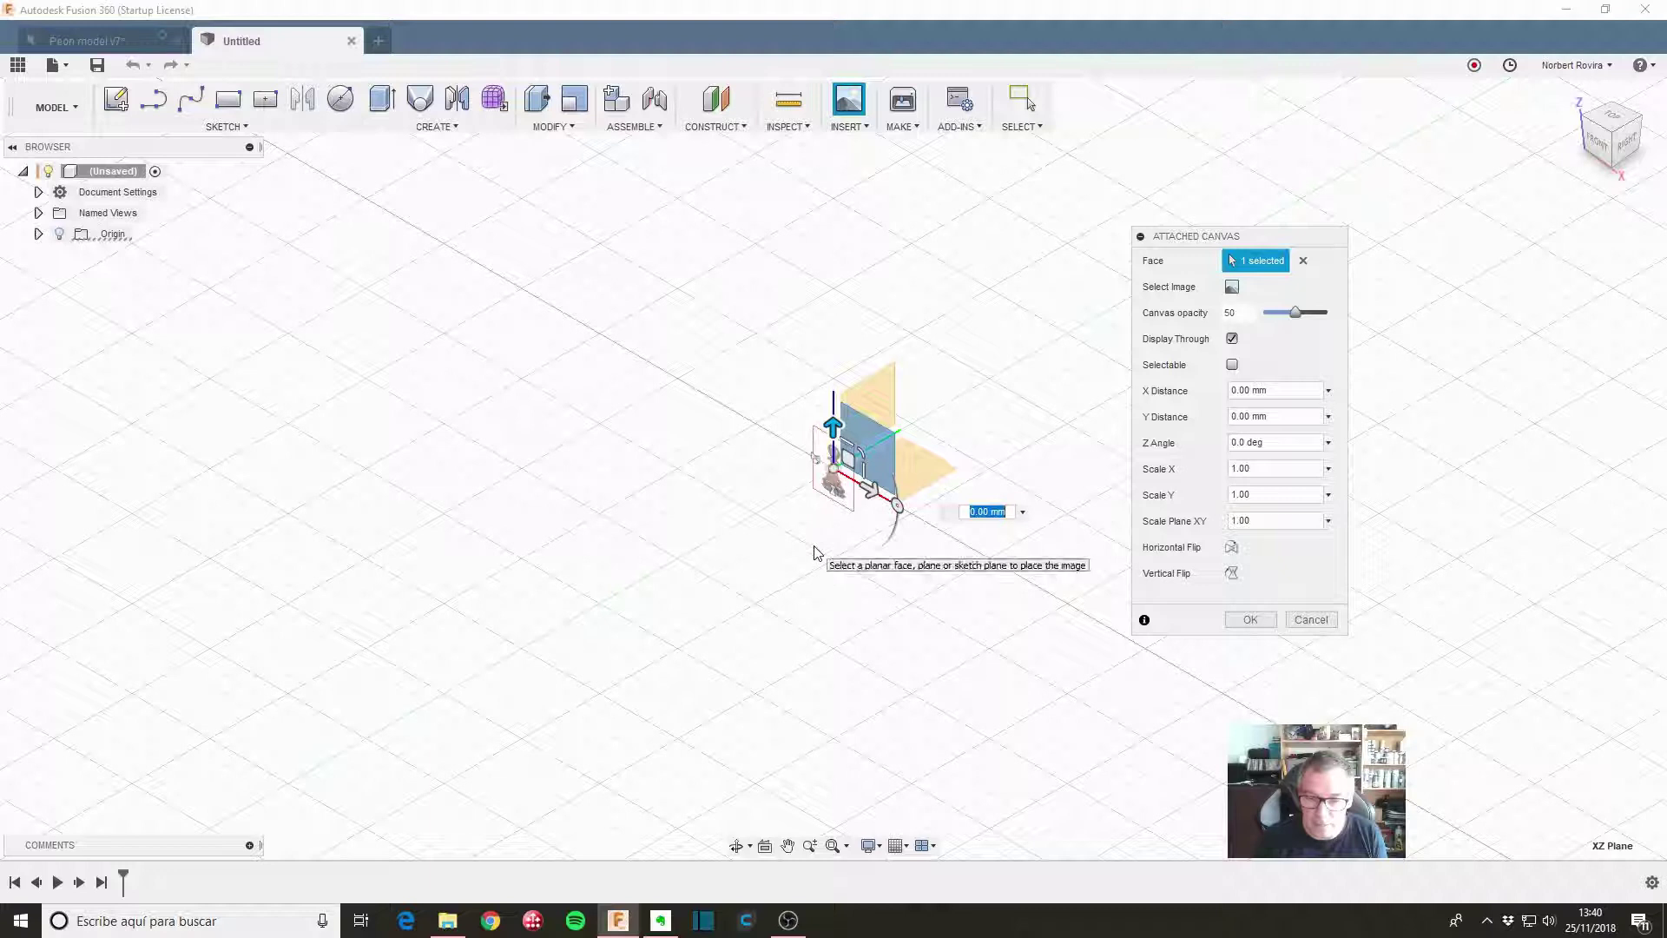
From the front view, offset the pawn canvas 5 mm in X so its base meets the origin
middle_click_drag(814, 553, 891, 517, "shift")
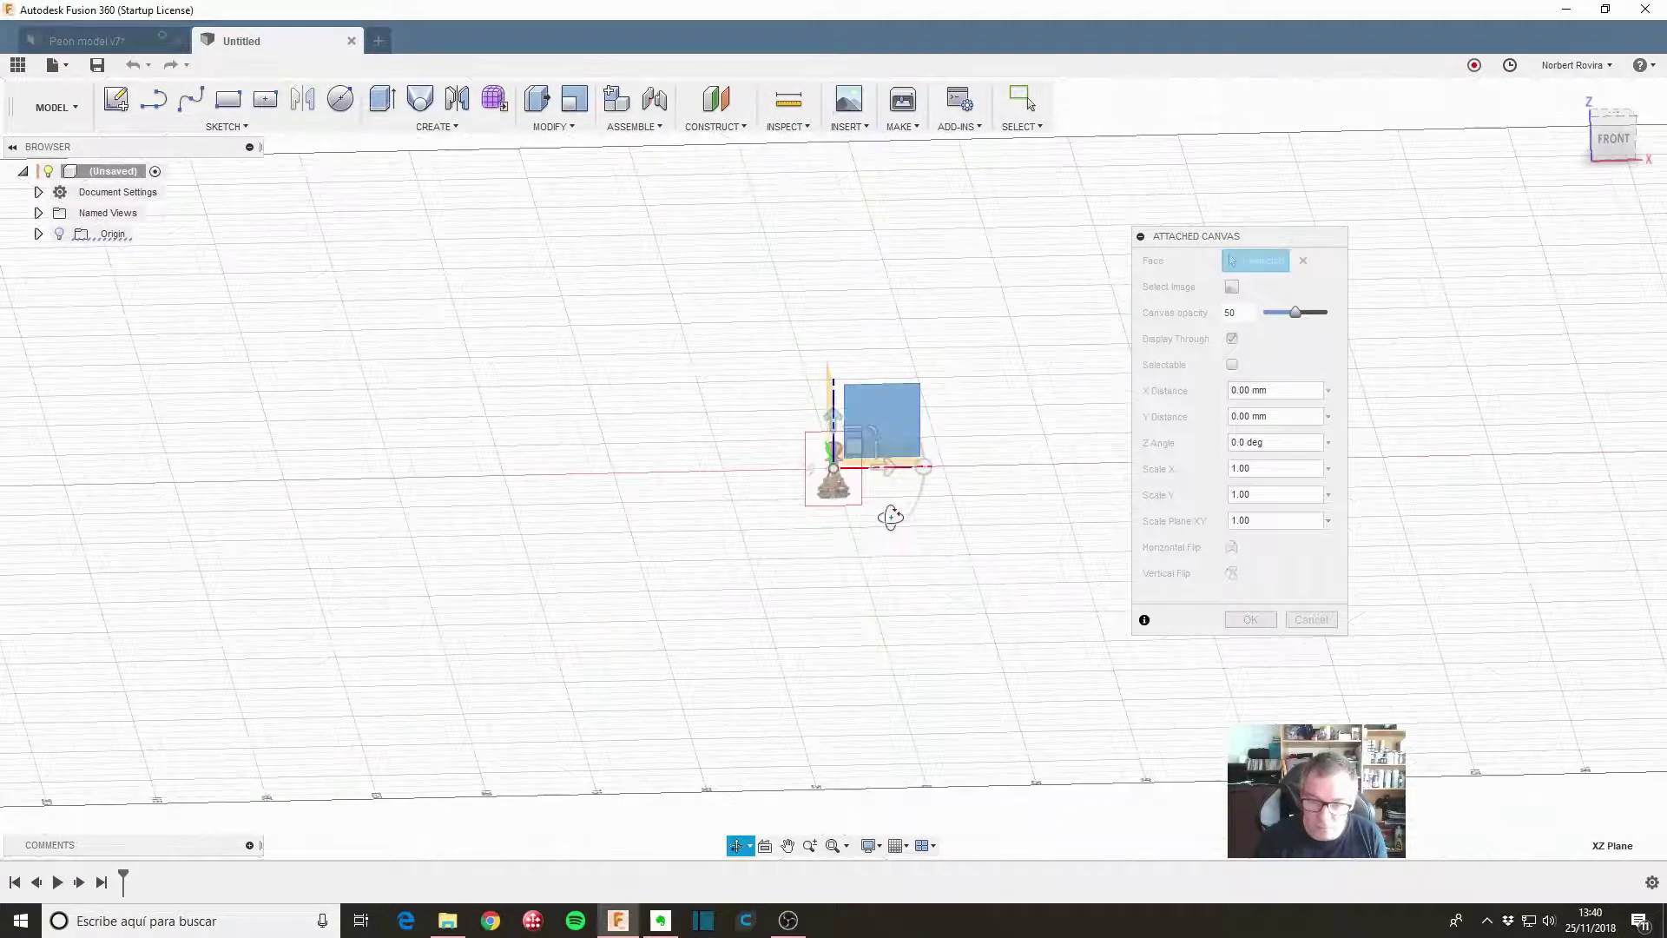
left_click(1613, 138)
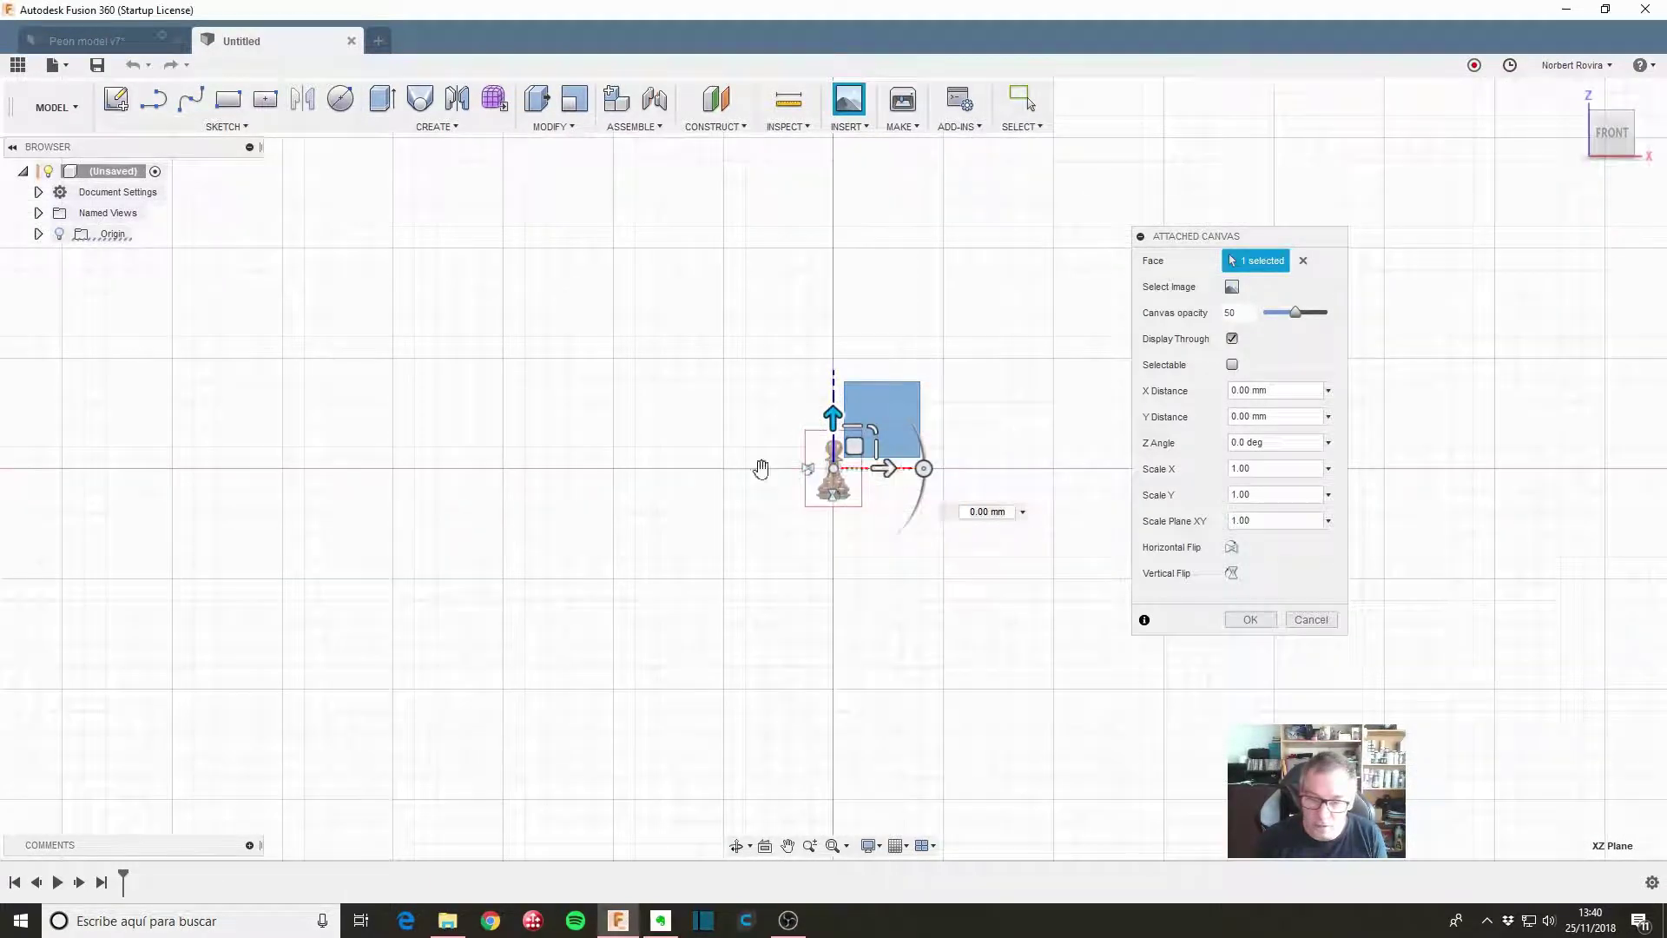
mouse_move(832, 418)
left_mouse_down()
mouse_move(832, 352)
mouse_move(928, 296)
left_mouse_up()
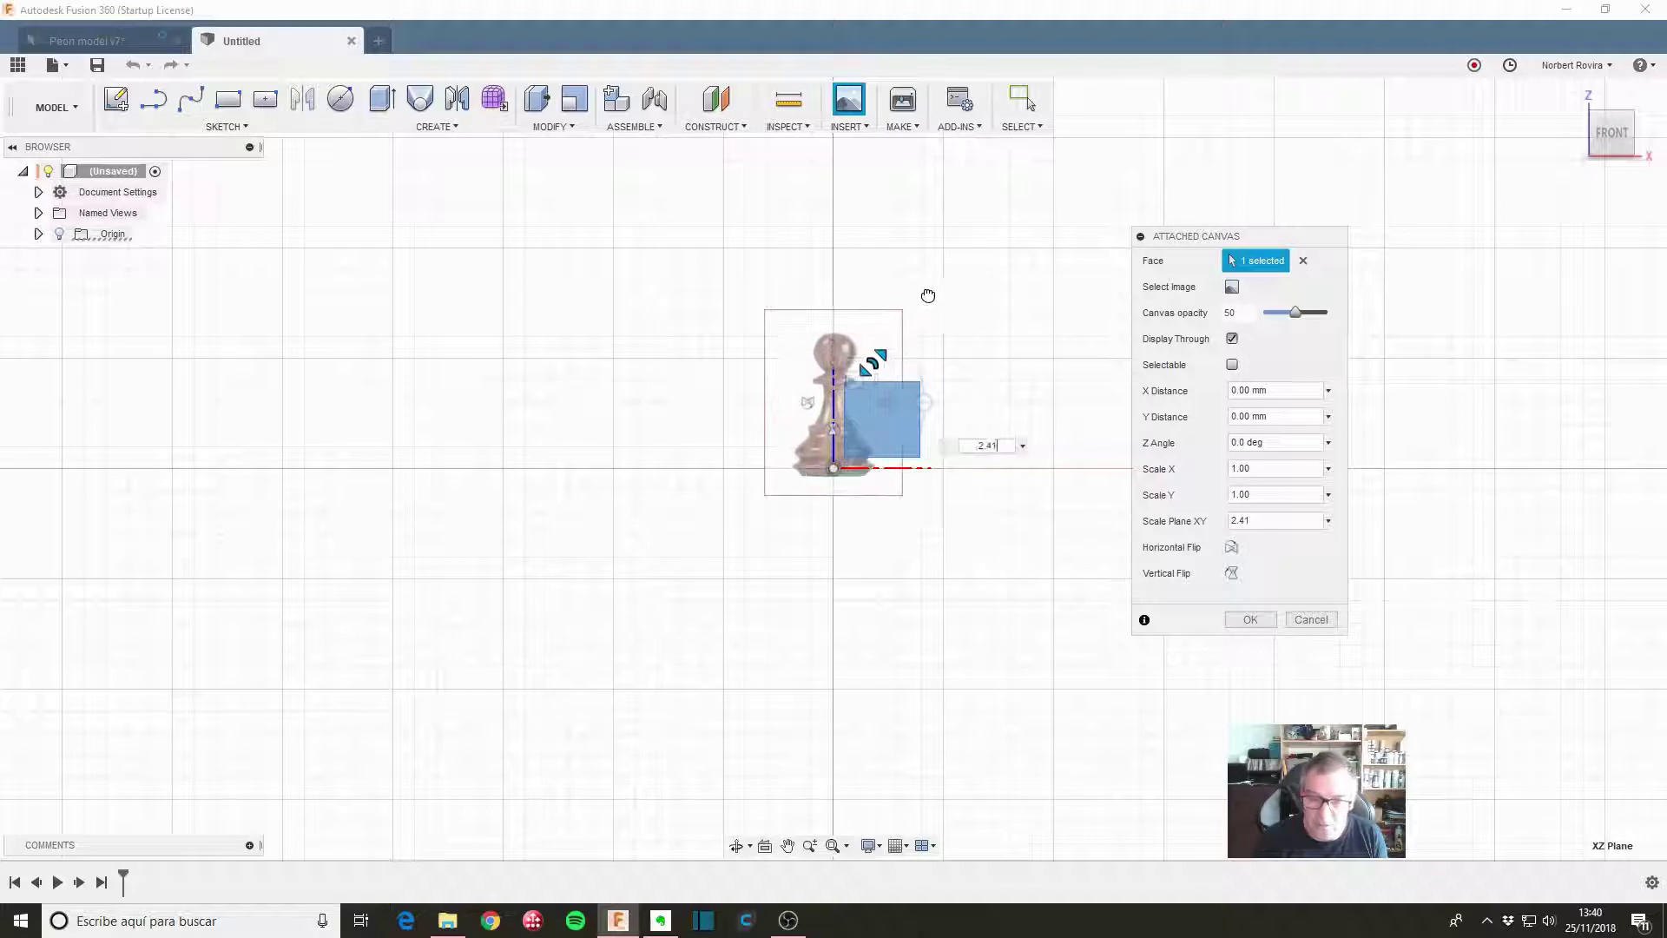
left_click_drag(833, 351, 833, 329)
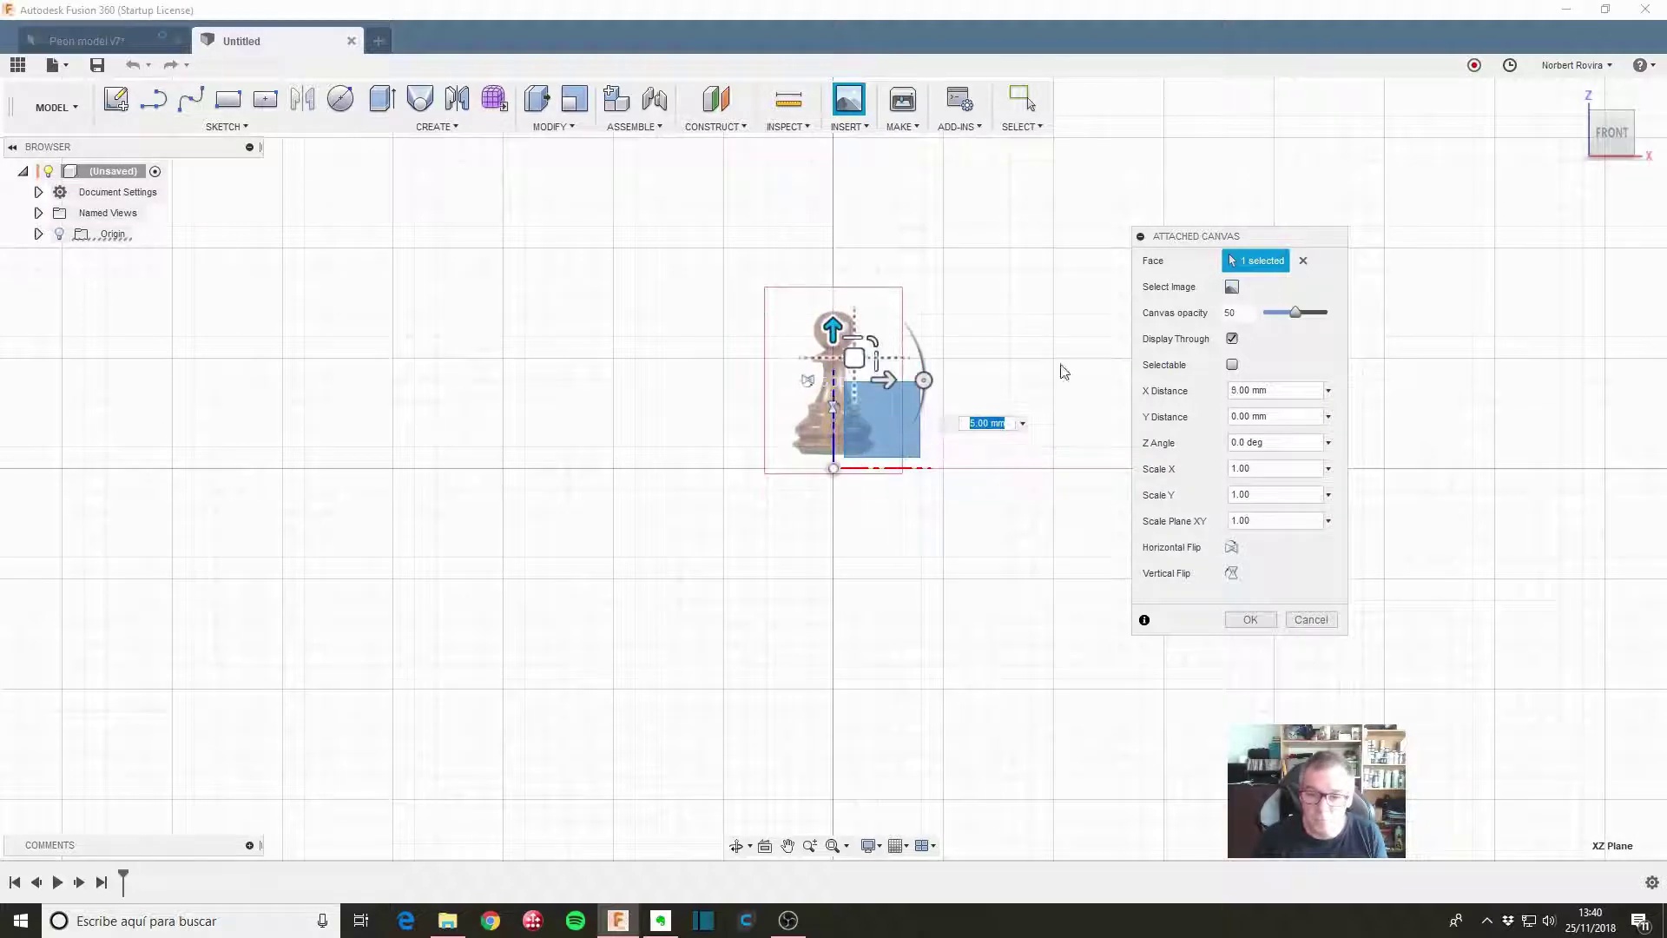
left_click(1250, 621)
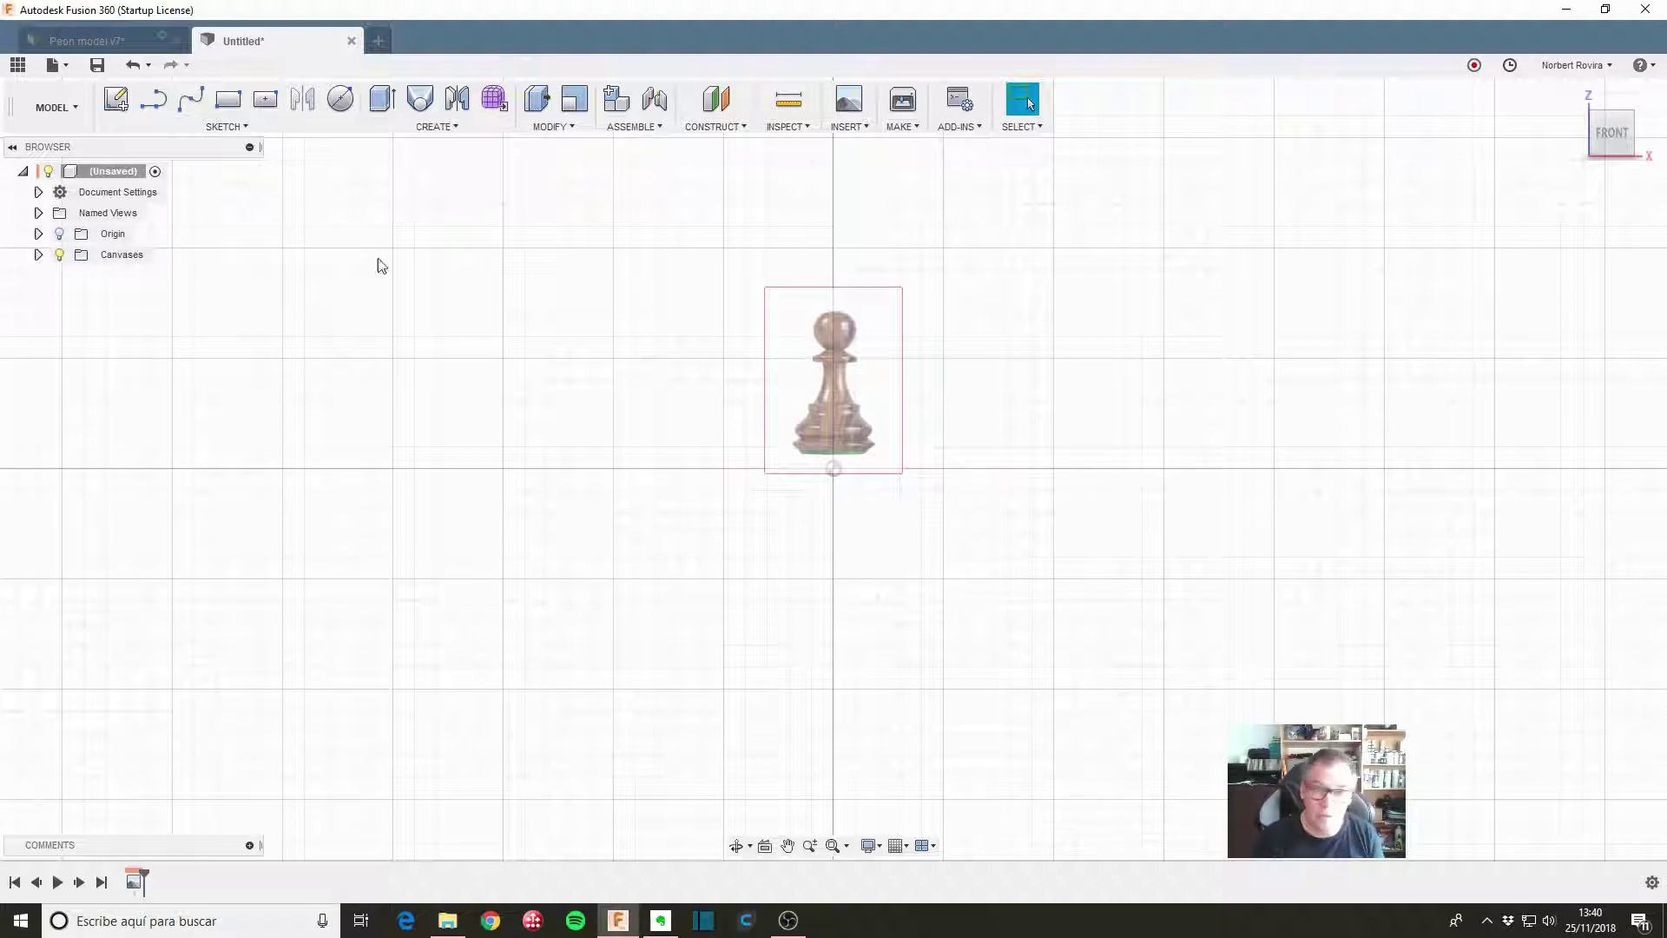
Start calibrating the chess pawn canvas from the browser's Canvases folder
left_click(39, 254)
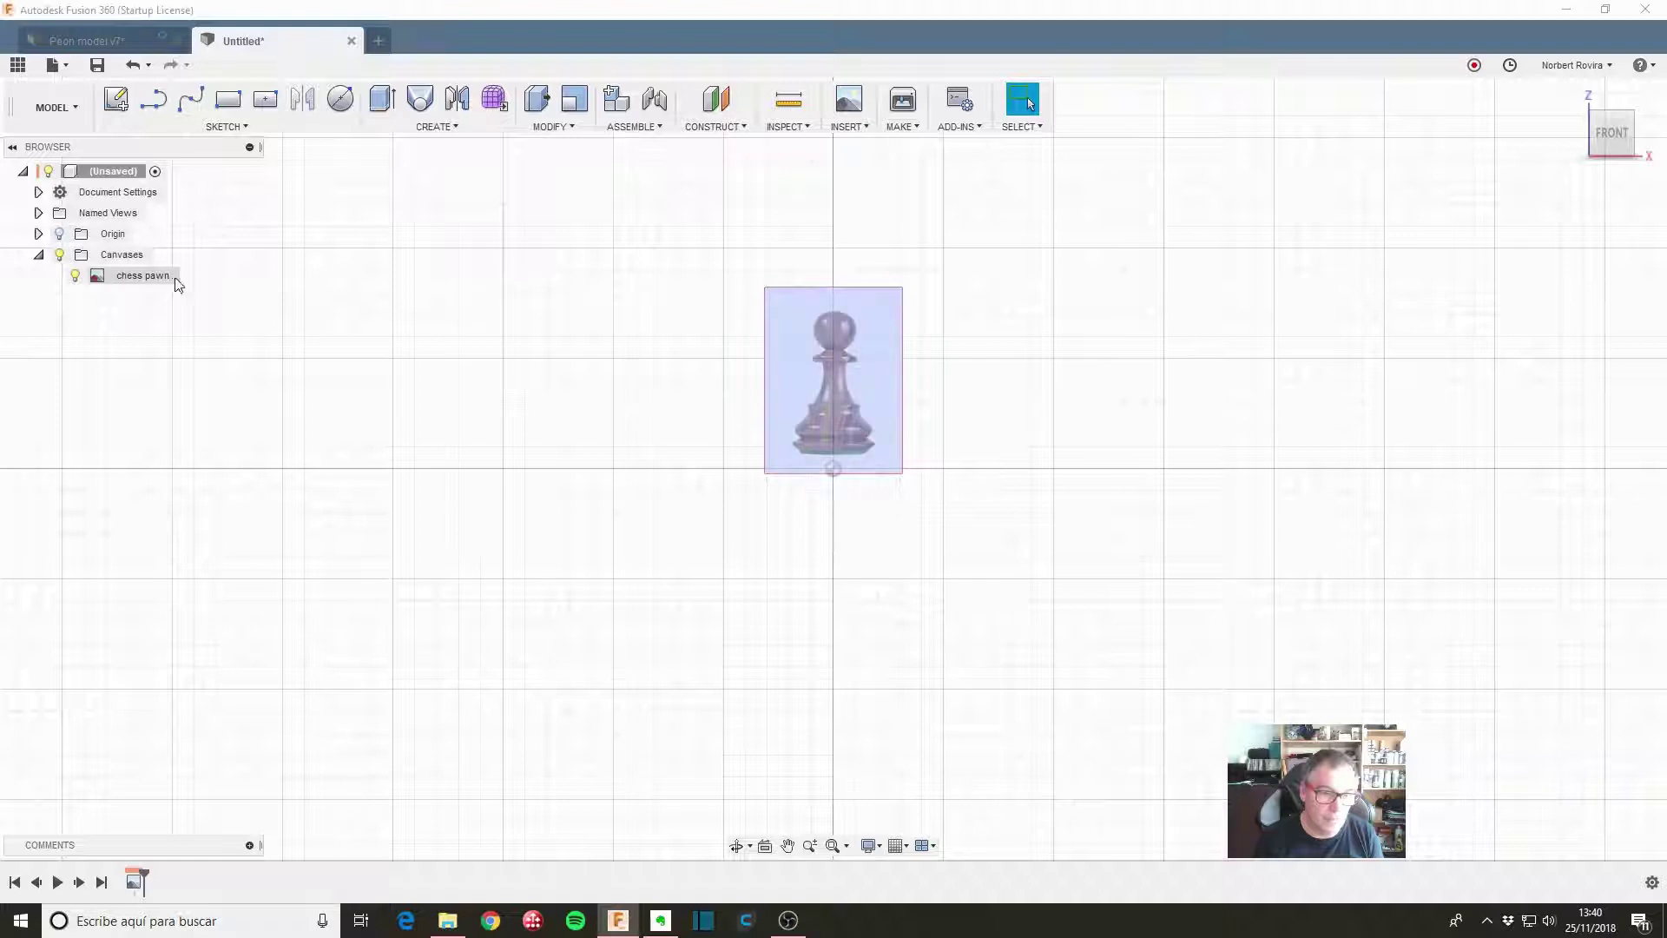
left_click(158, 280)
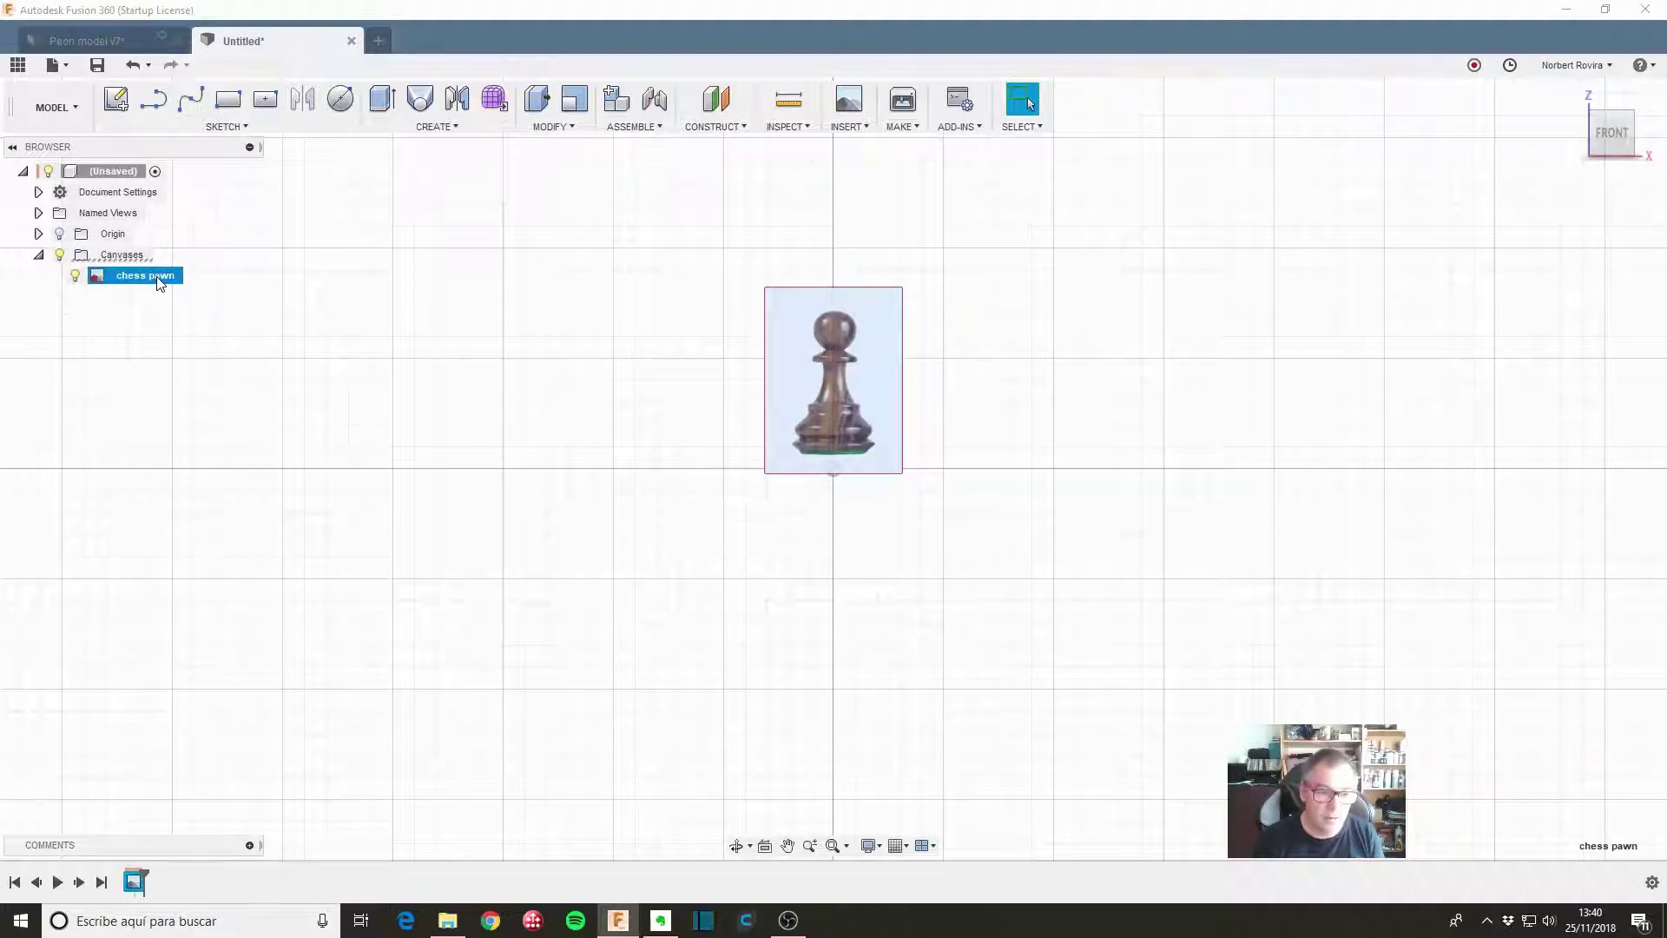
right_click(160, 283)
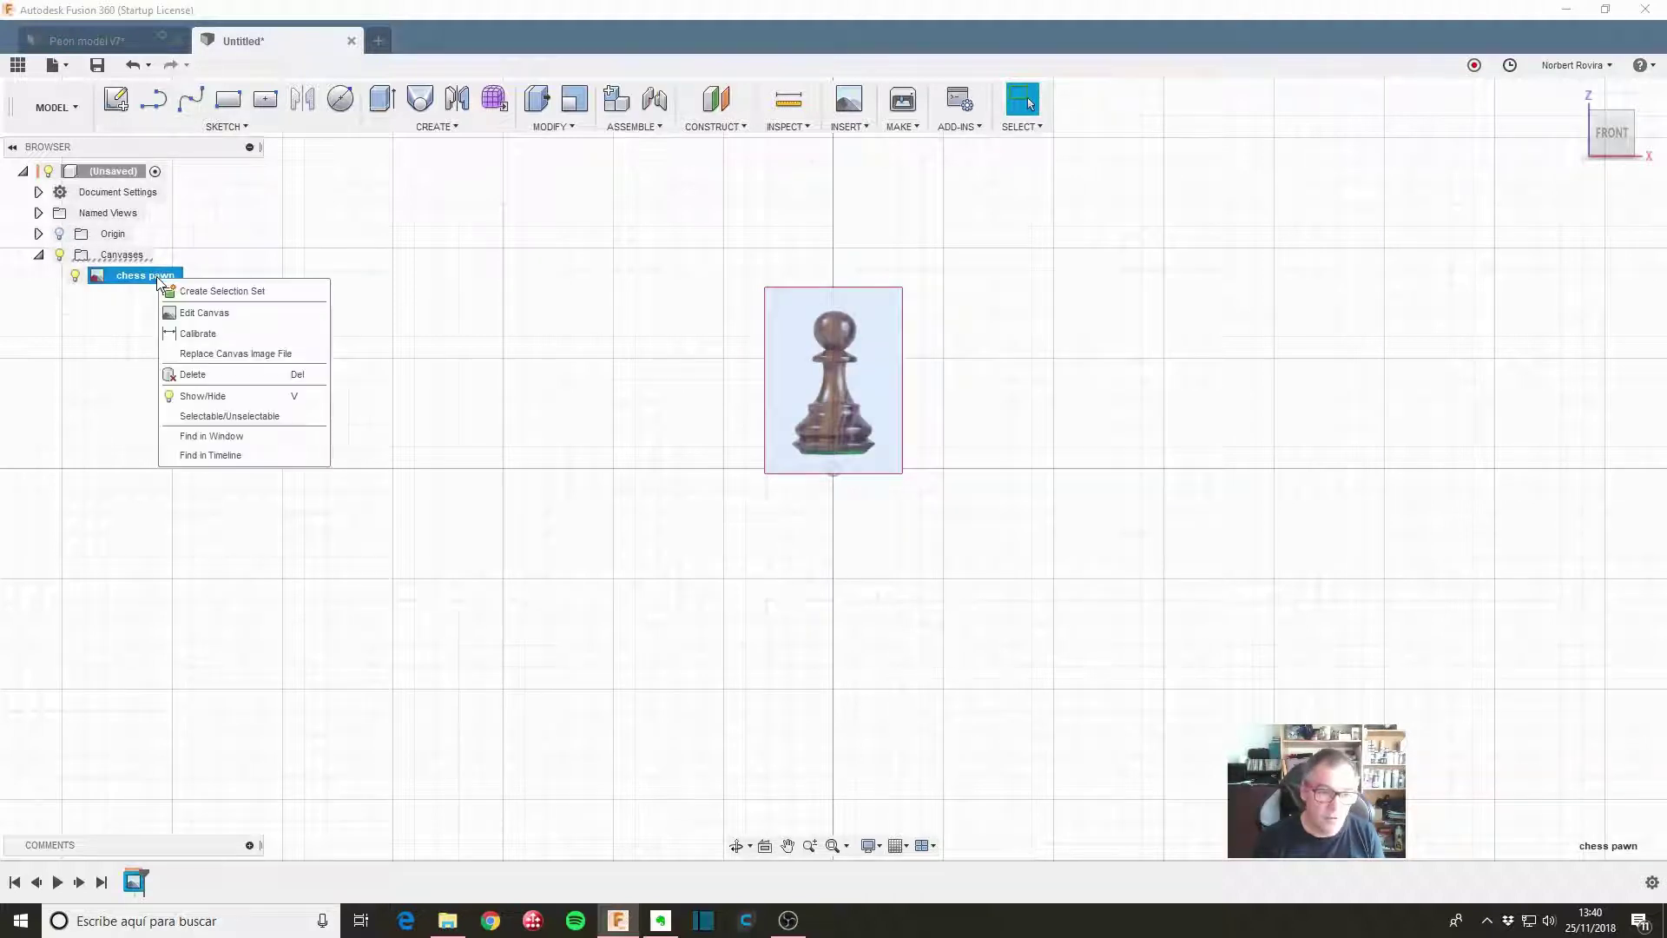
left_click(255, 334)
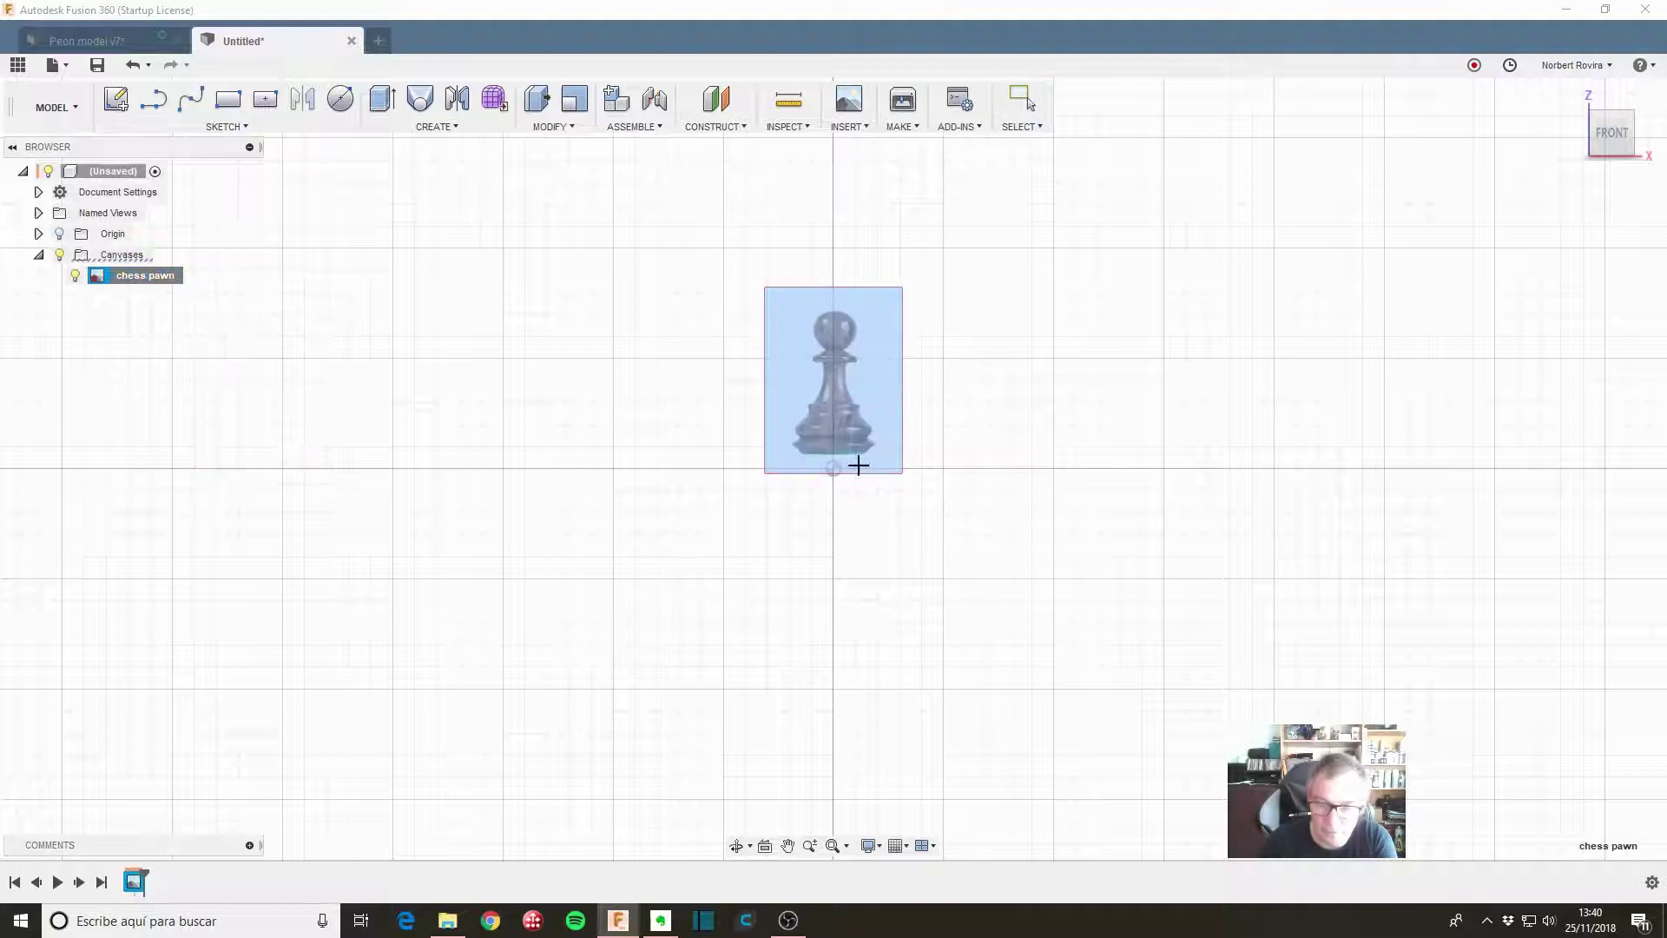
Measure from the pawn's head top to its base and set that distance to 80 mm
scroll(877, 436, "up", 2)
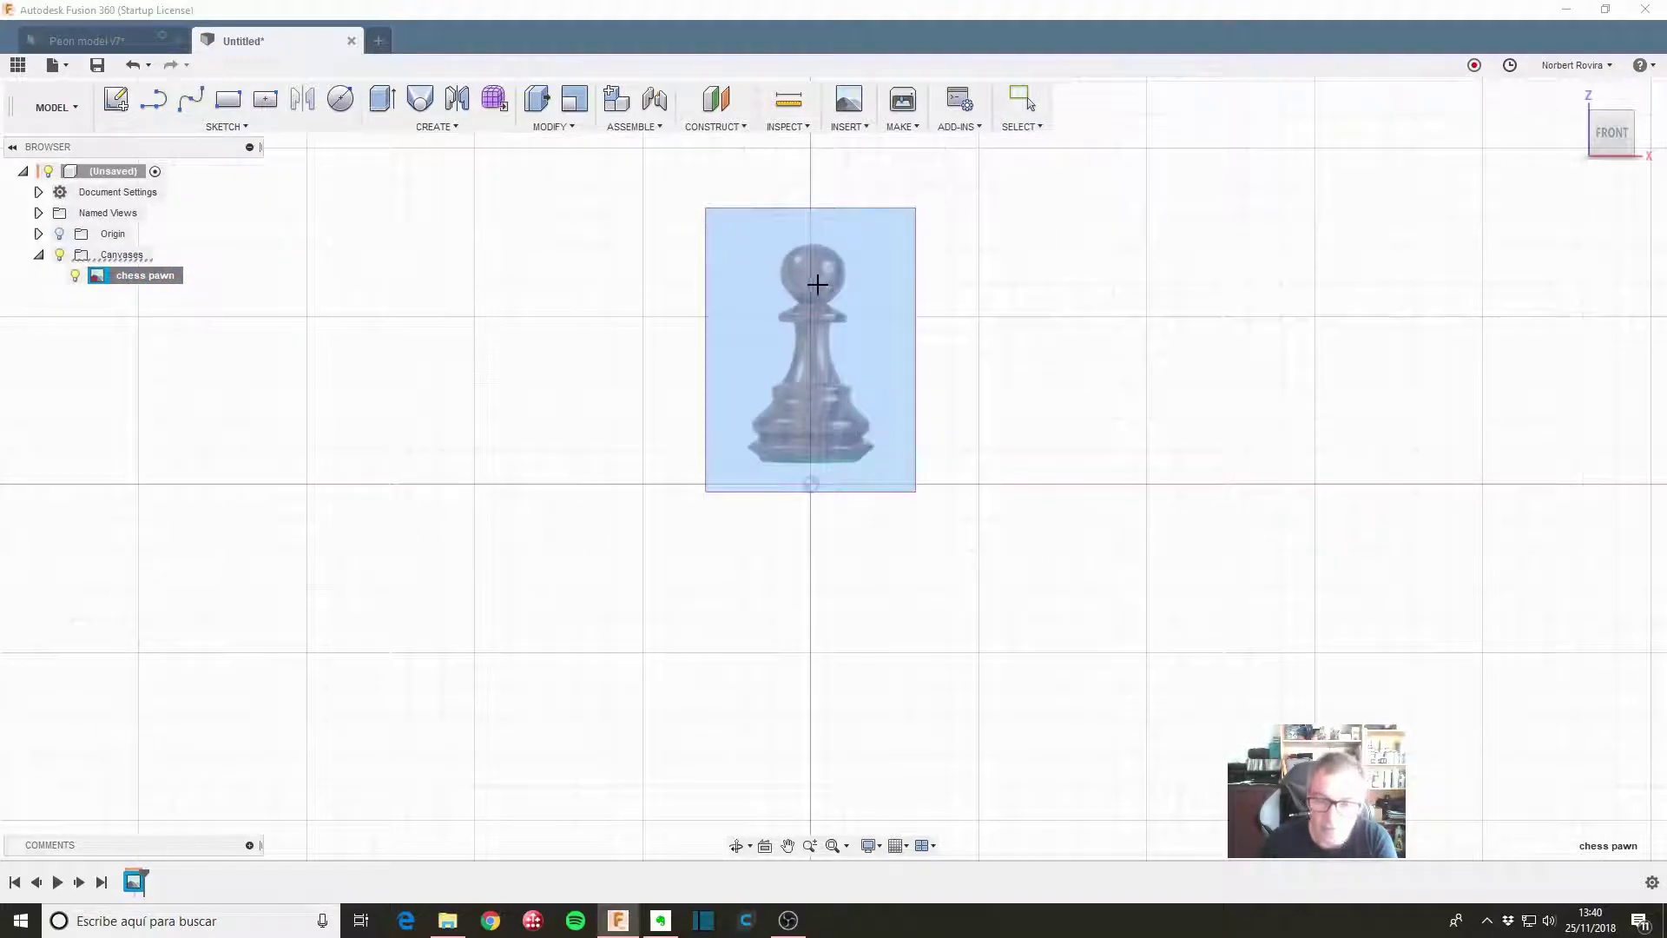
left_click(809, 246)
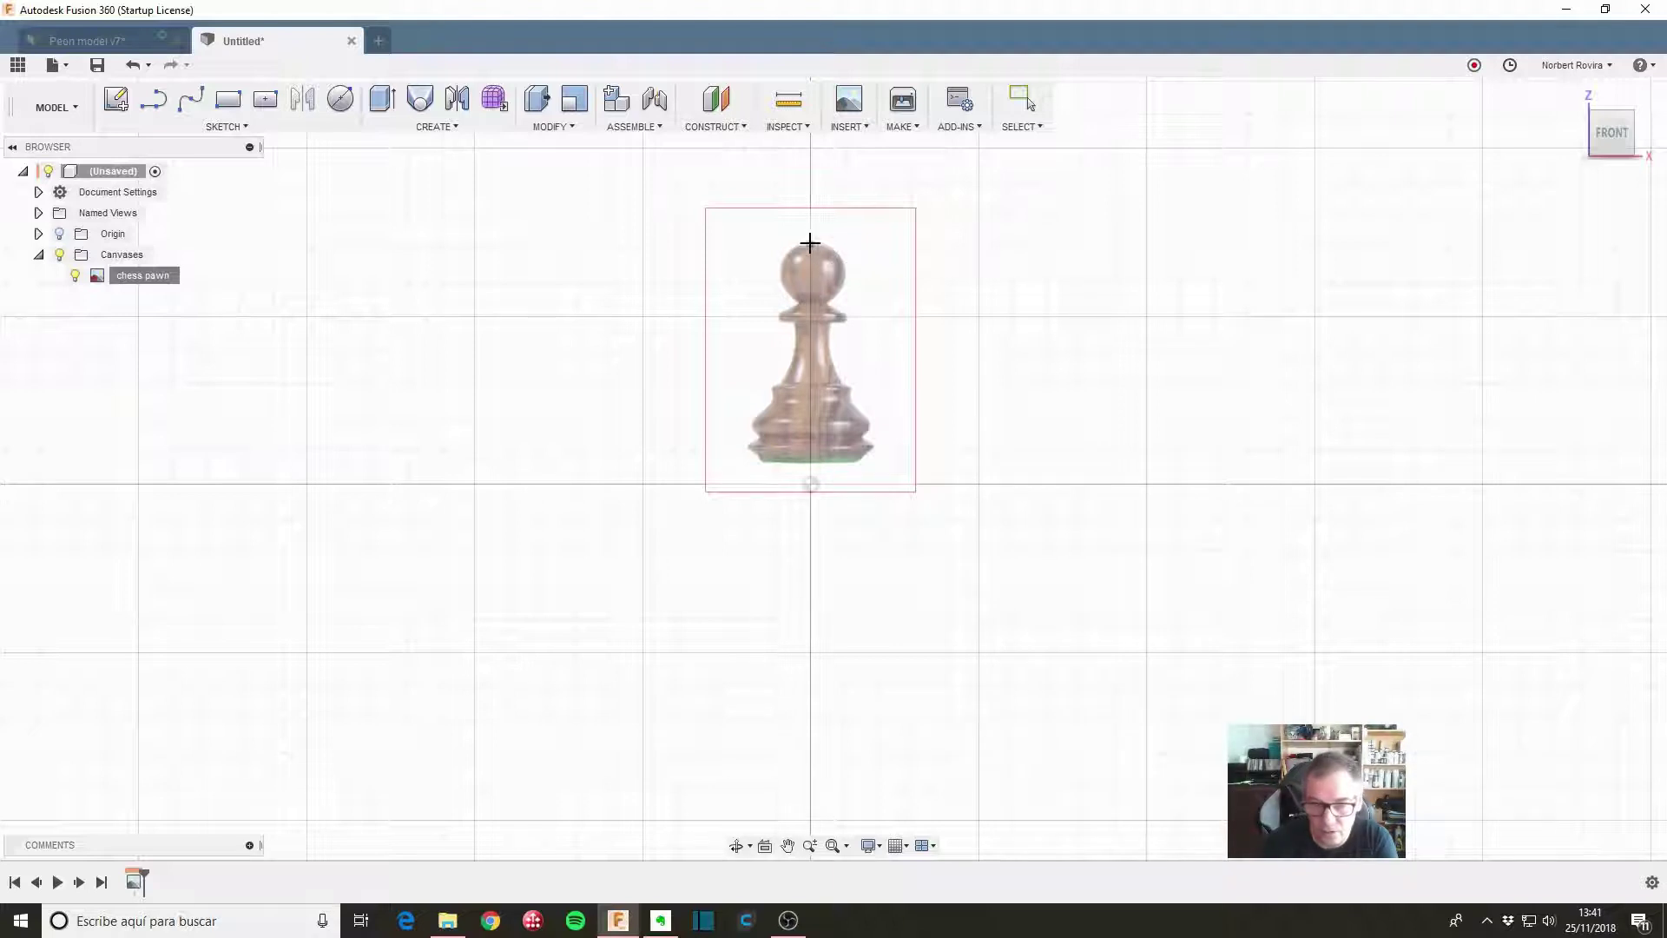
left_click(810, 462)
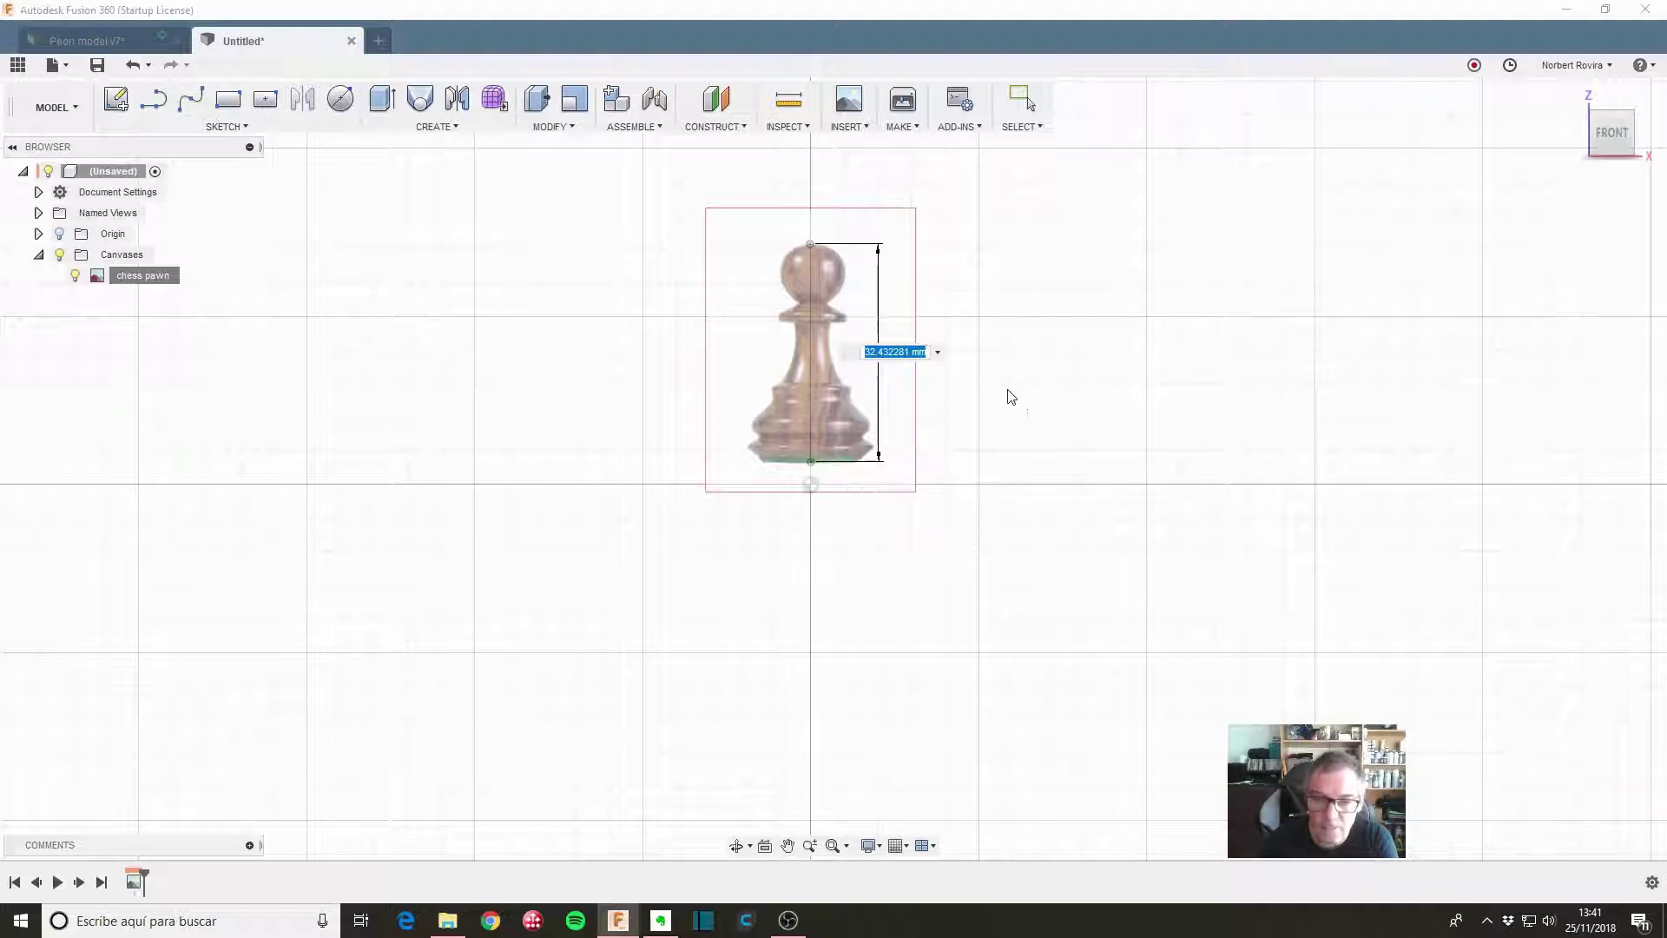
type("80")
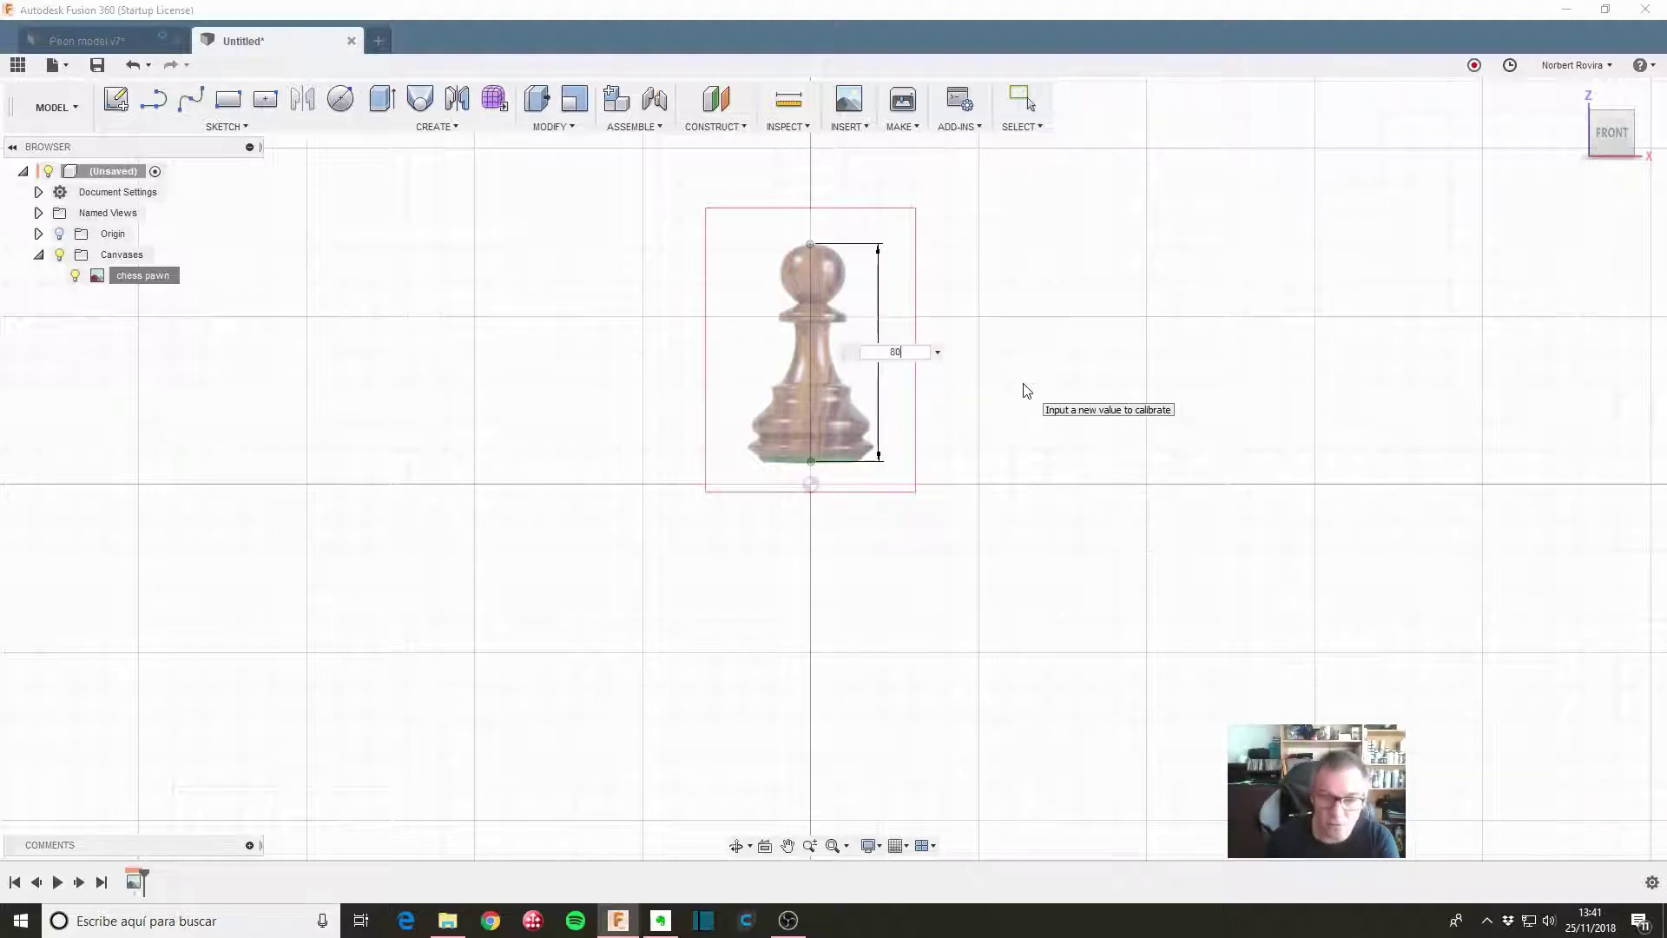
key("Return")
Zoom out to recentre on the rescaled picture and bring up the canvas's options
scroll(1026, 390, "down", 3)
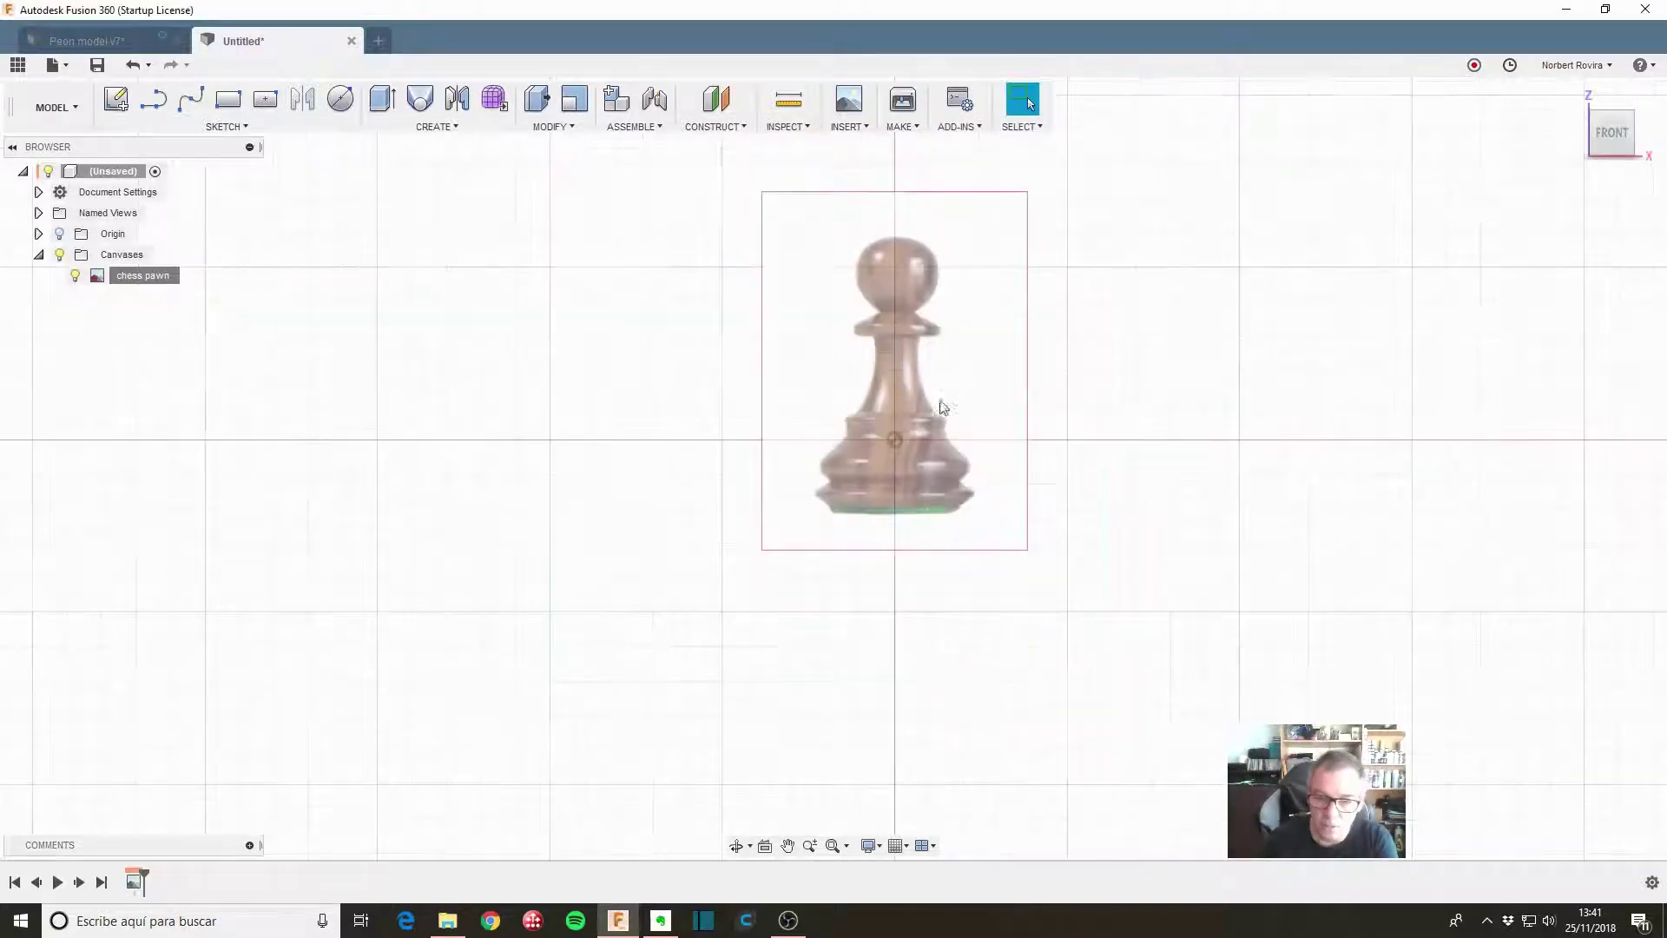
middle_click_drag(1075, 316, 874, 363)
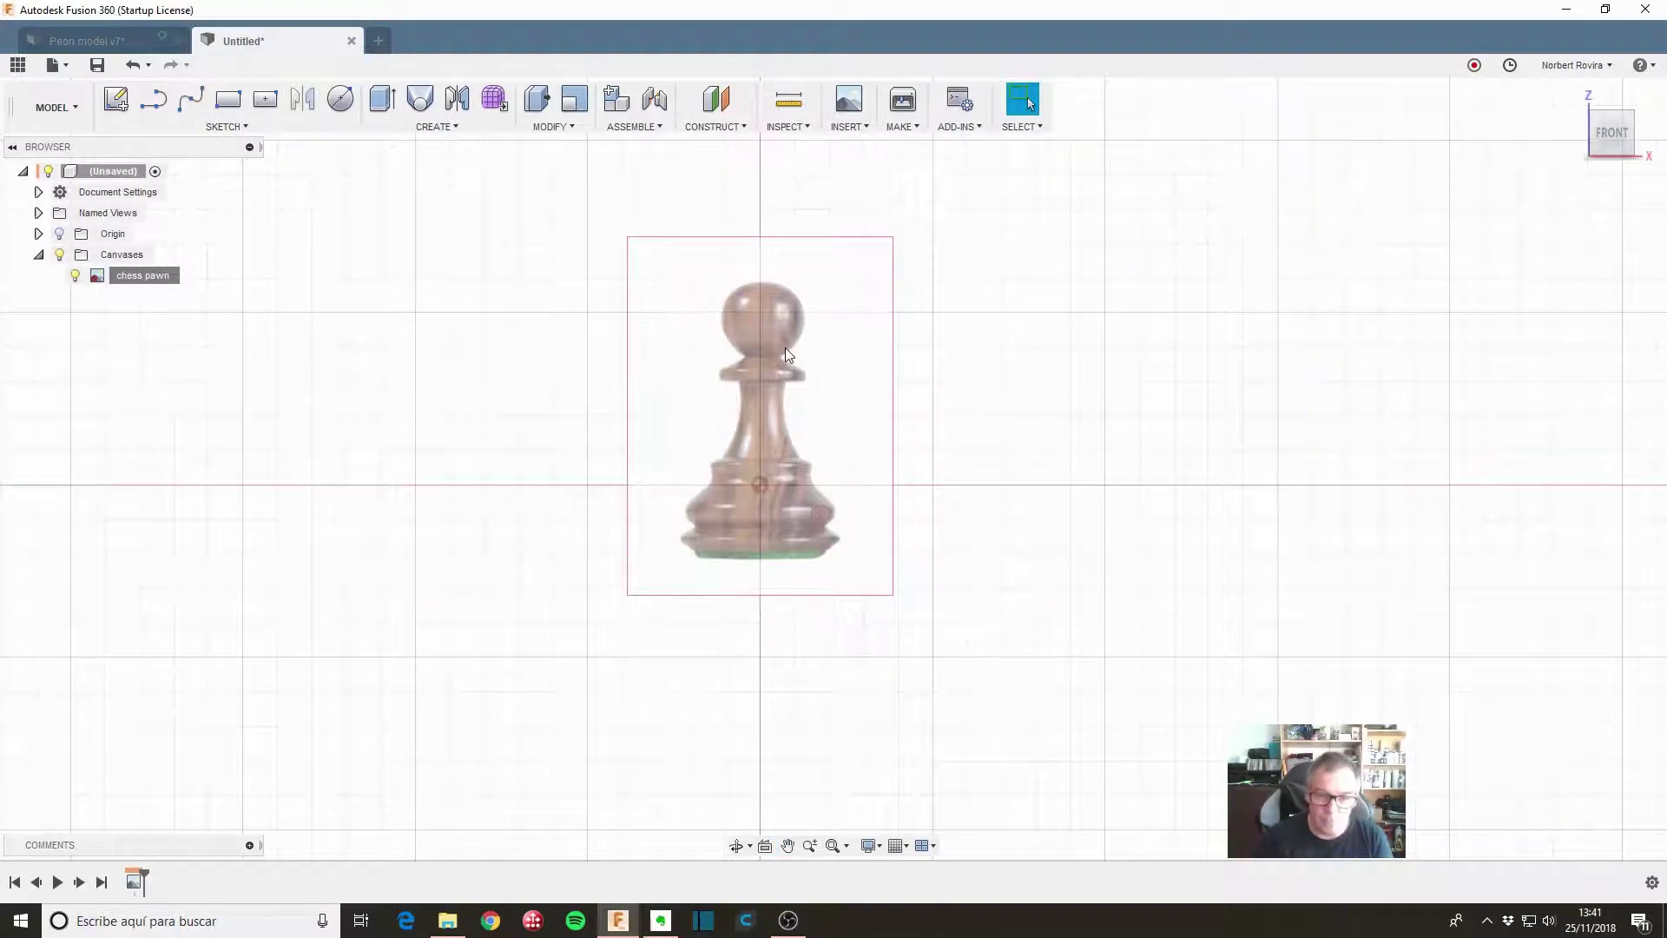
right_click(785, 347)
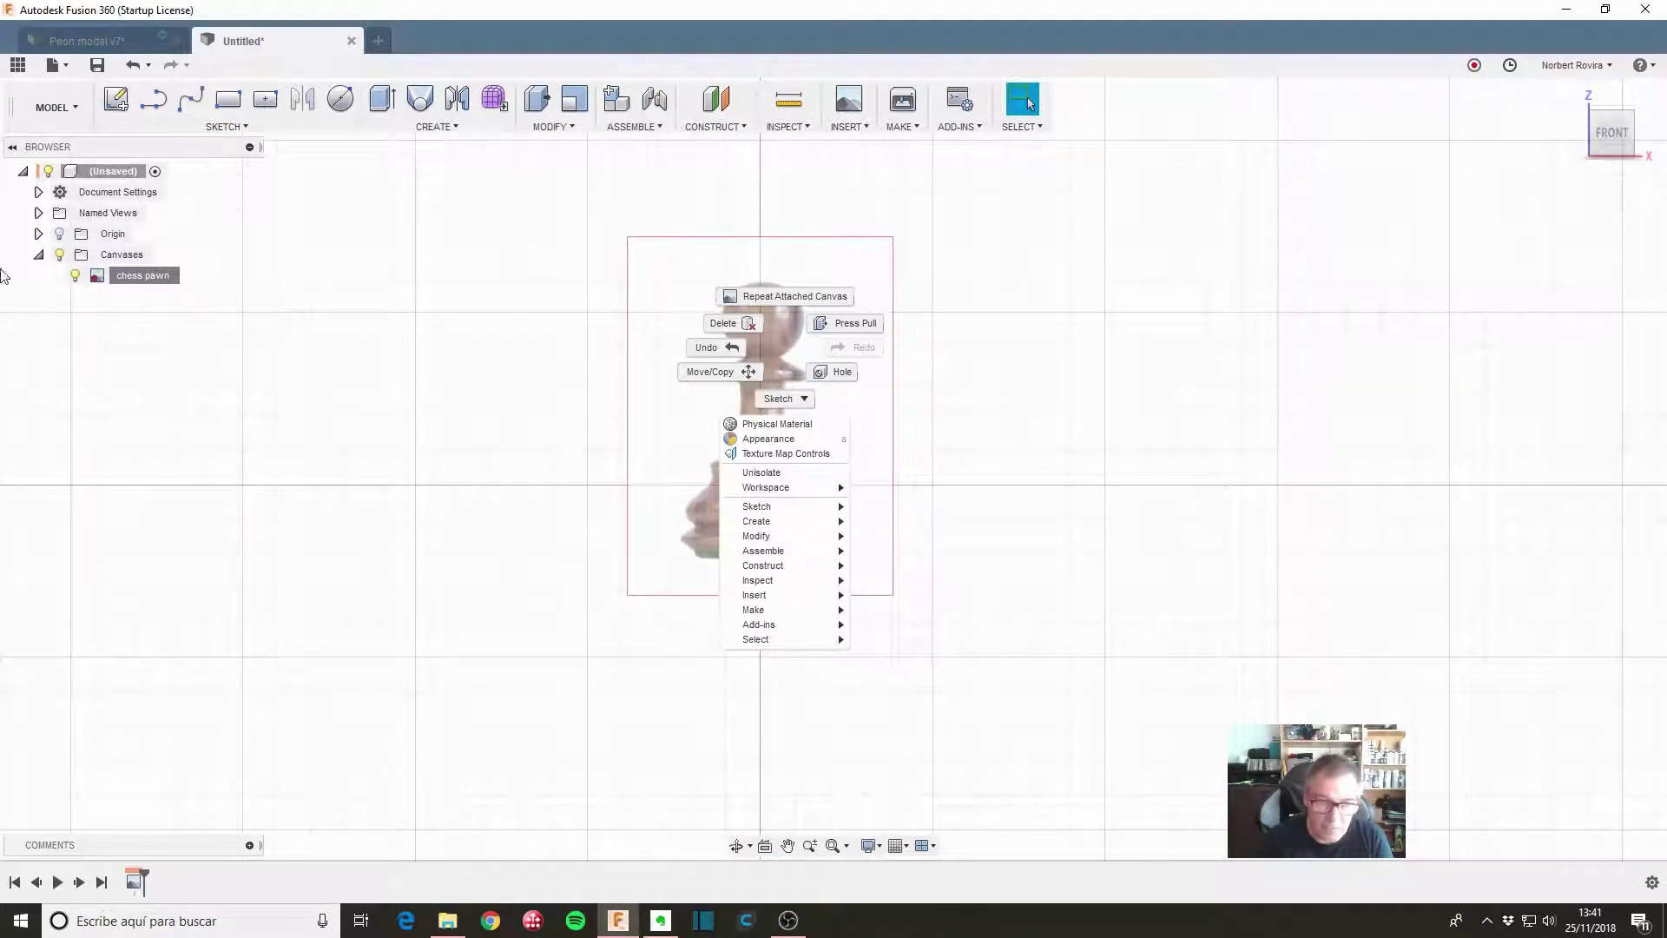
left_click(160, 284)
right_click(157, 279)
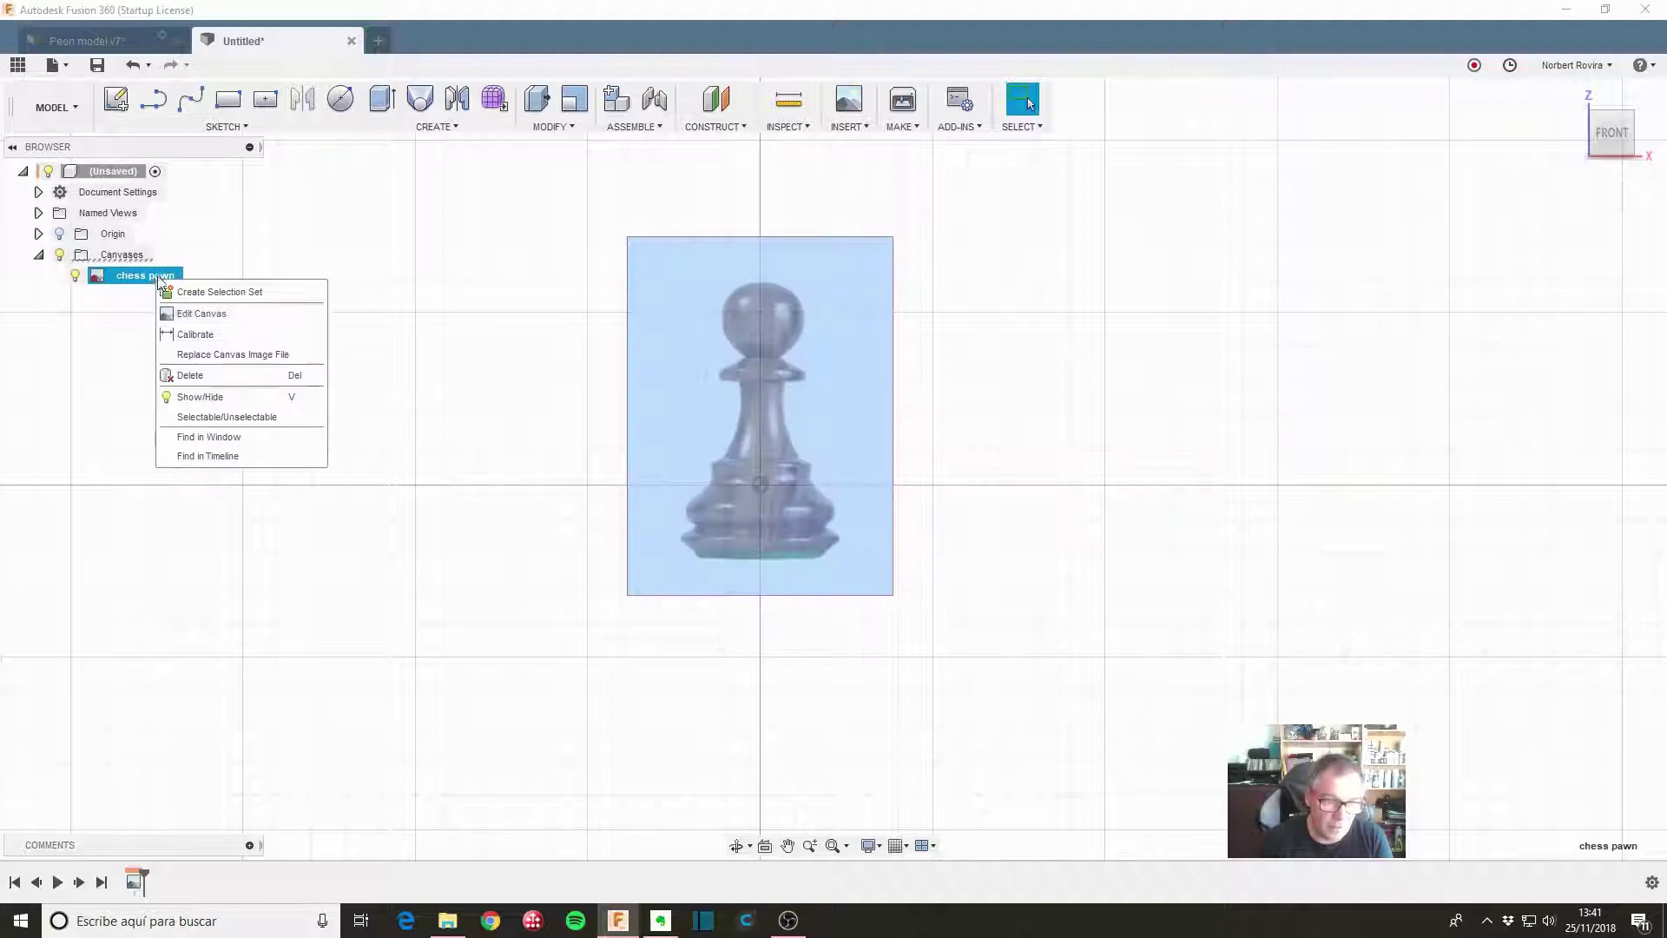
Edit the pawn canvas to X 21.306 mm, Y -1.007 mm so its base sits on the origin
left_click(279, 316)
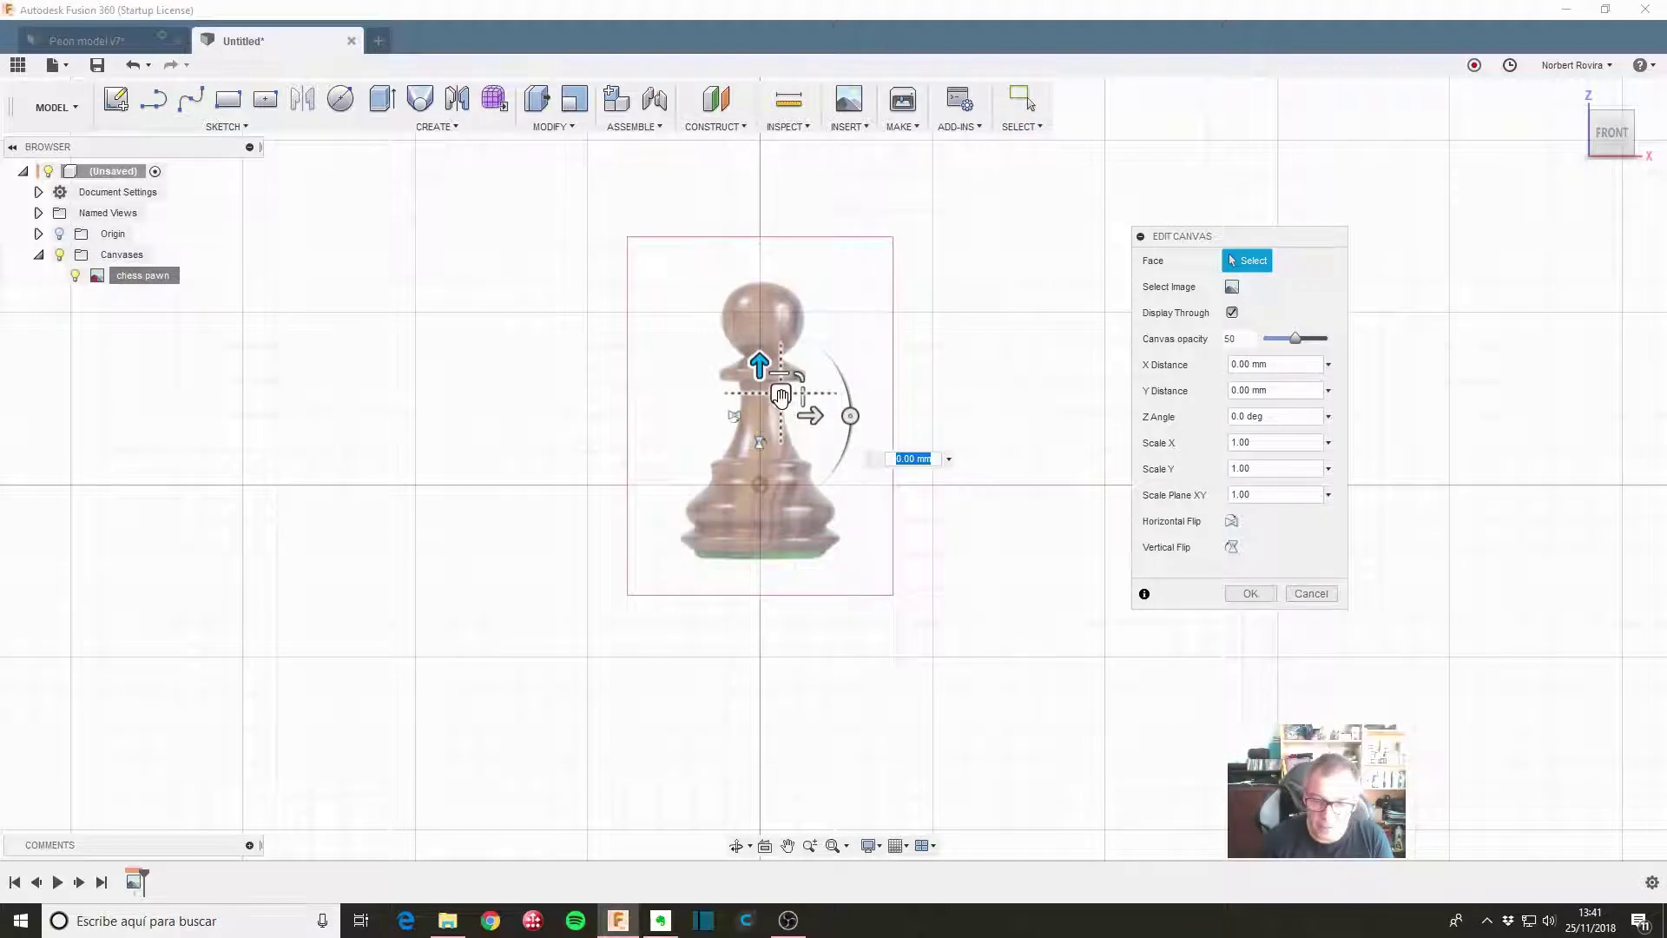
left_click_drag(781, 393, 781, 395)
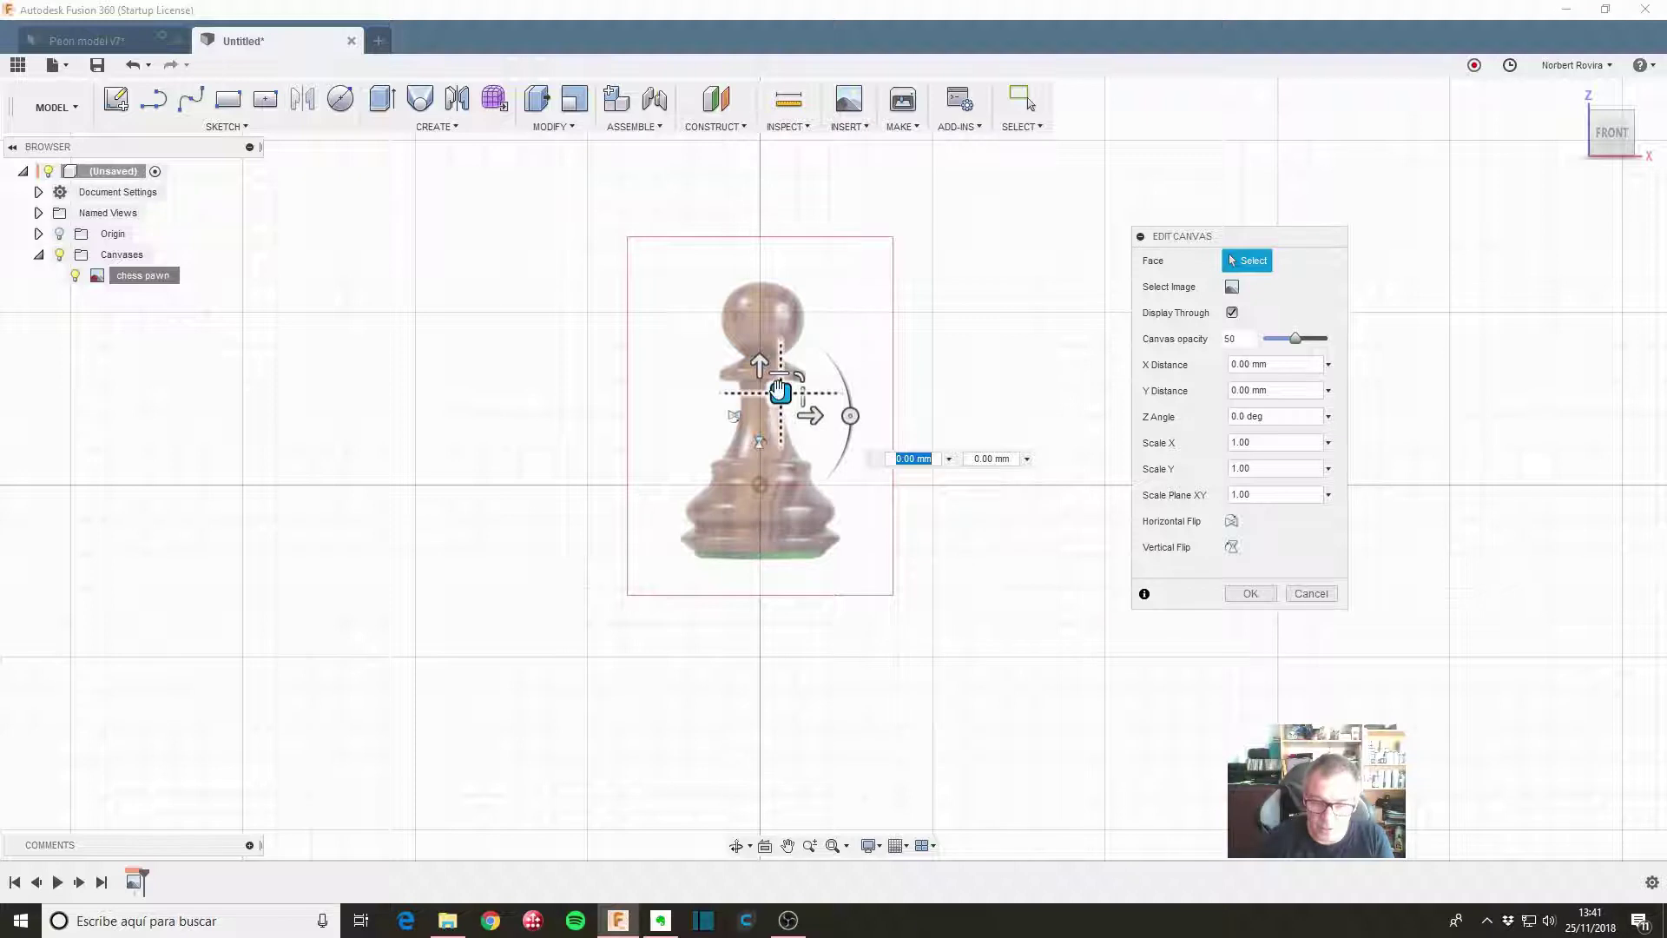
left_click_drag(781, 394, 775, 321)
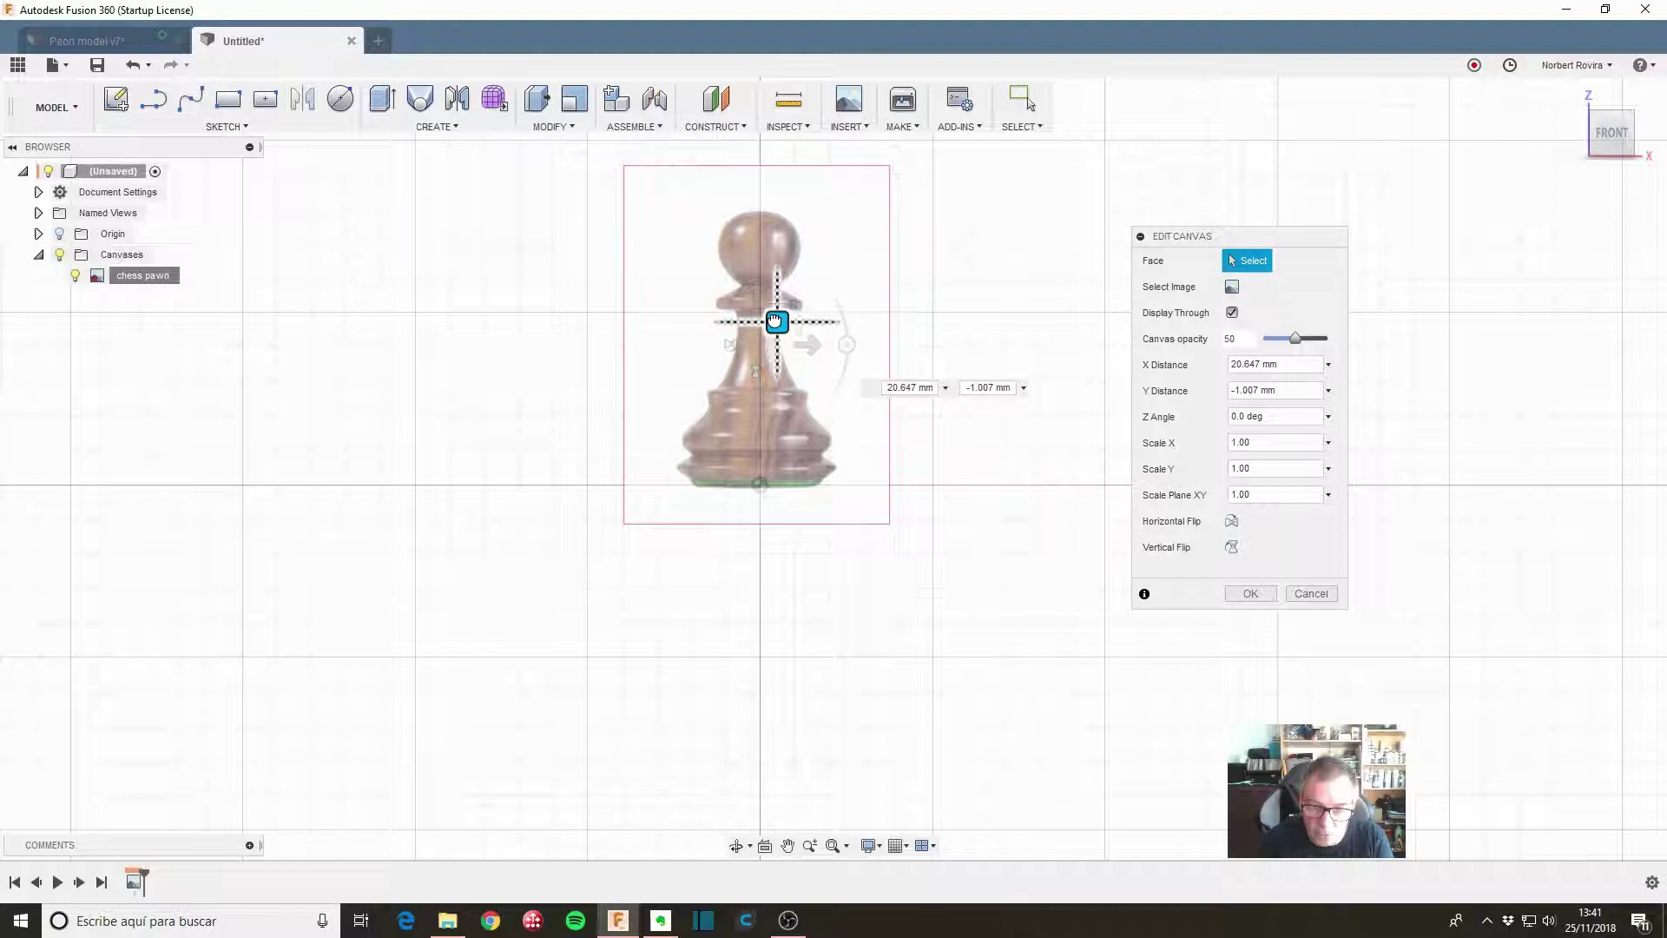
scroll(763, 269, "up", 3)
middle_click_drag(1008, 270, 990, 383)
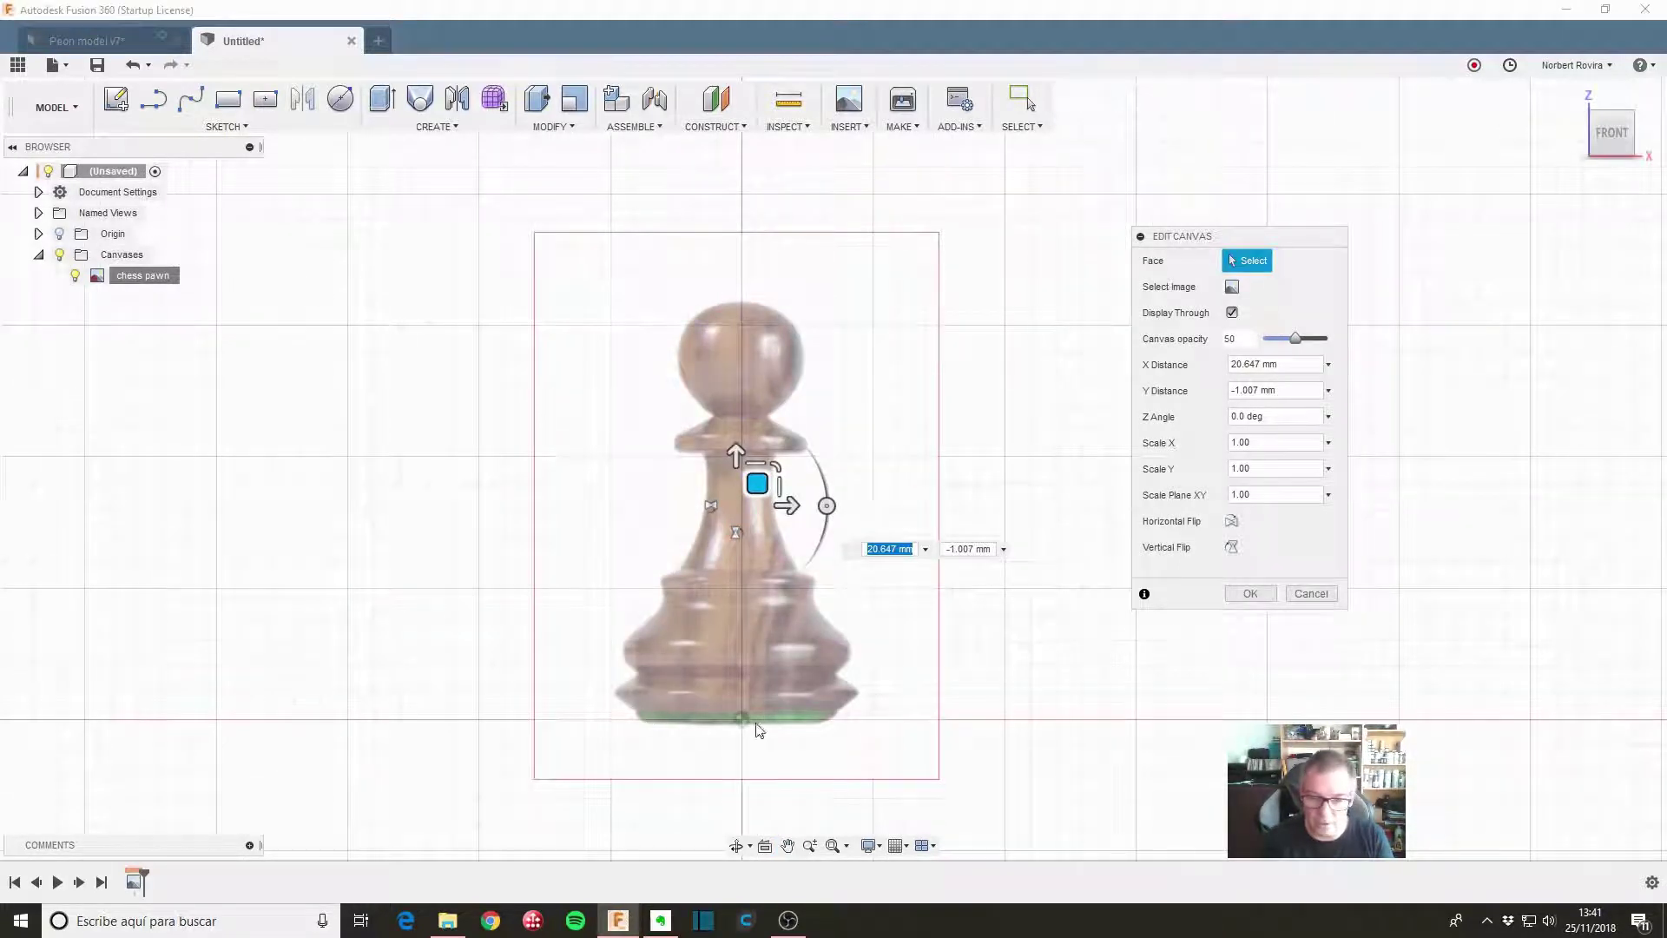
left_click(756, 483)
left_click_drag(755, 484, 756, 480)
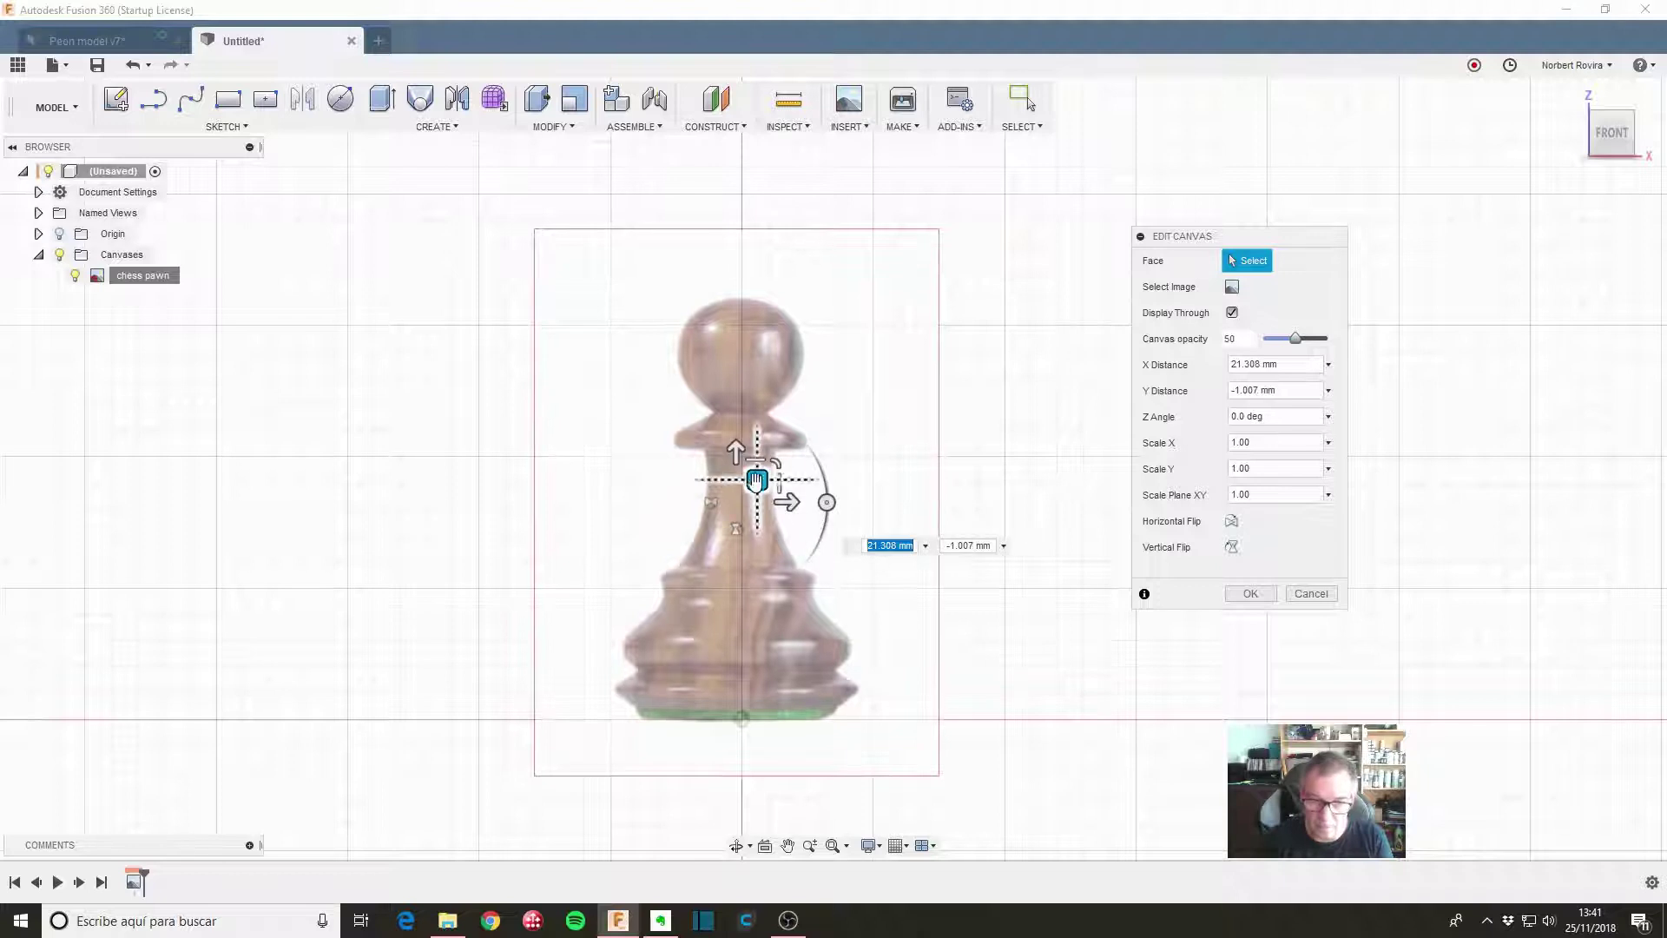
left_click(1250, 594)
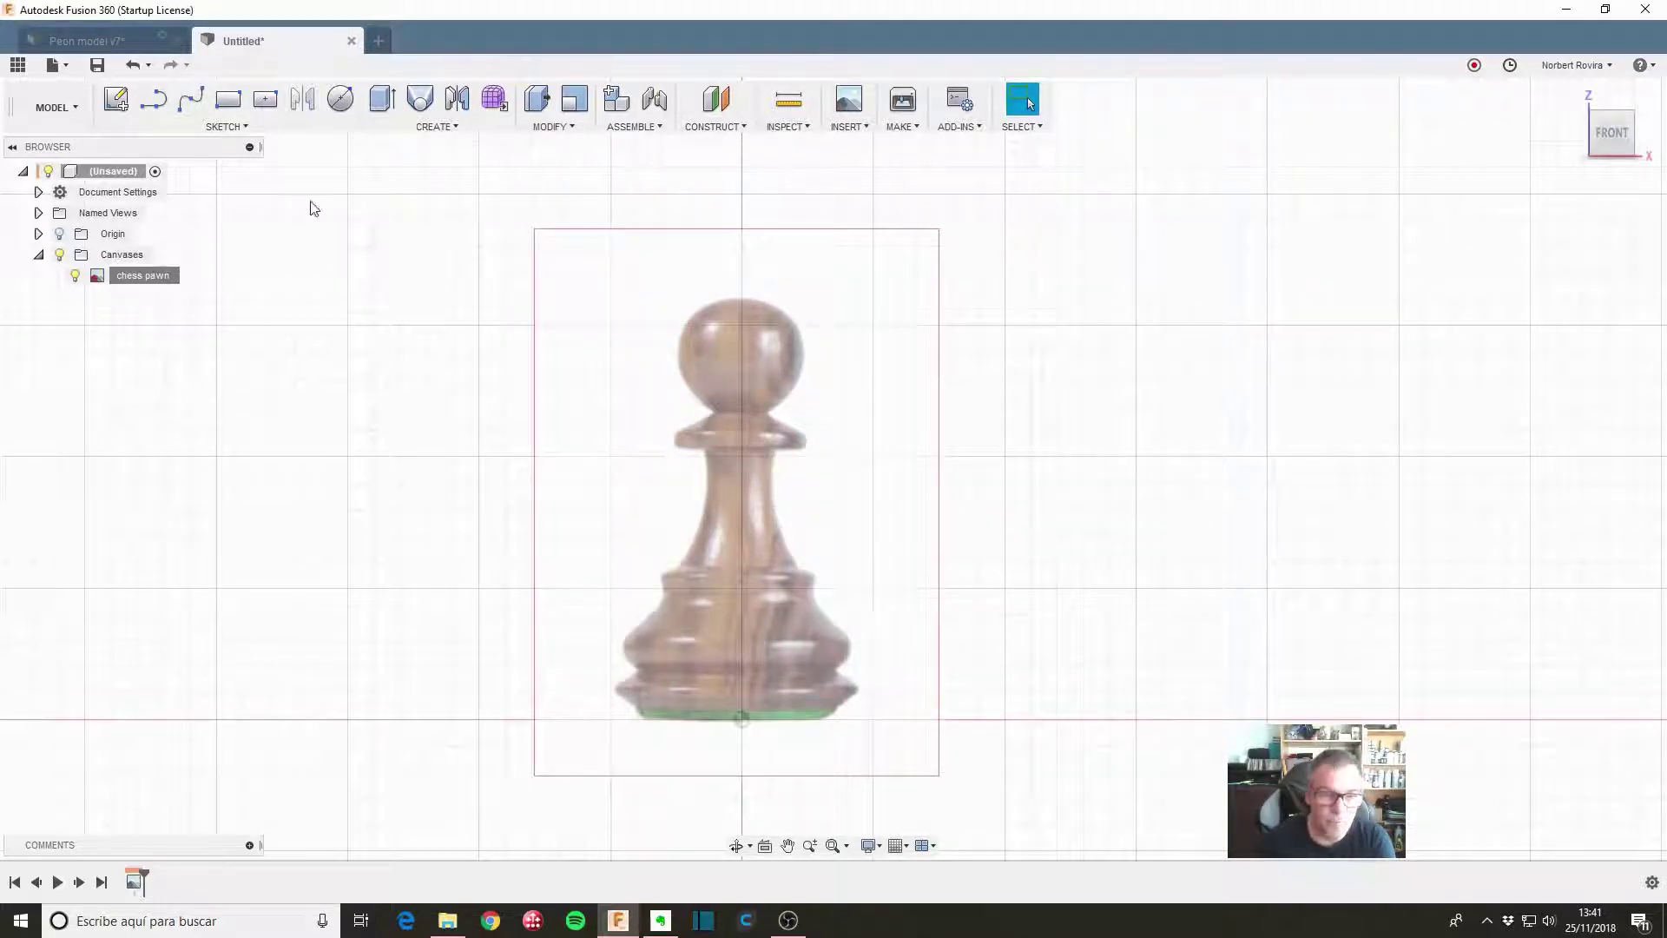
Start a sketch on the front plane and draw the vertical centre axis up to the pawn's top
key("l")
left_click(790, 669)
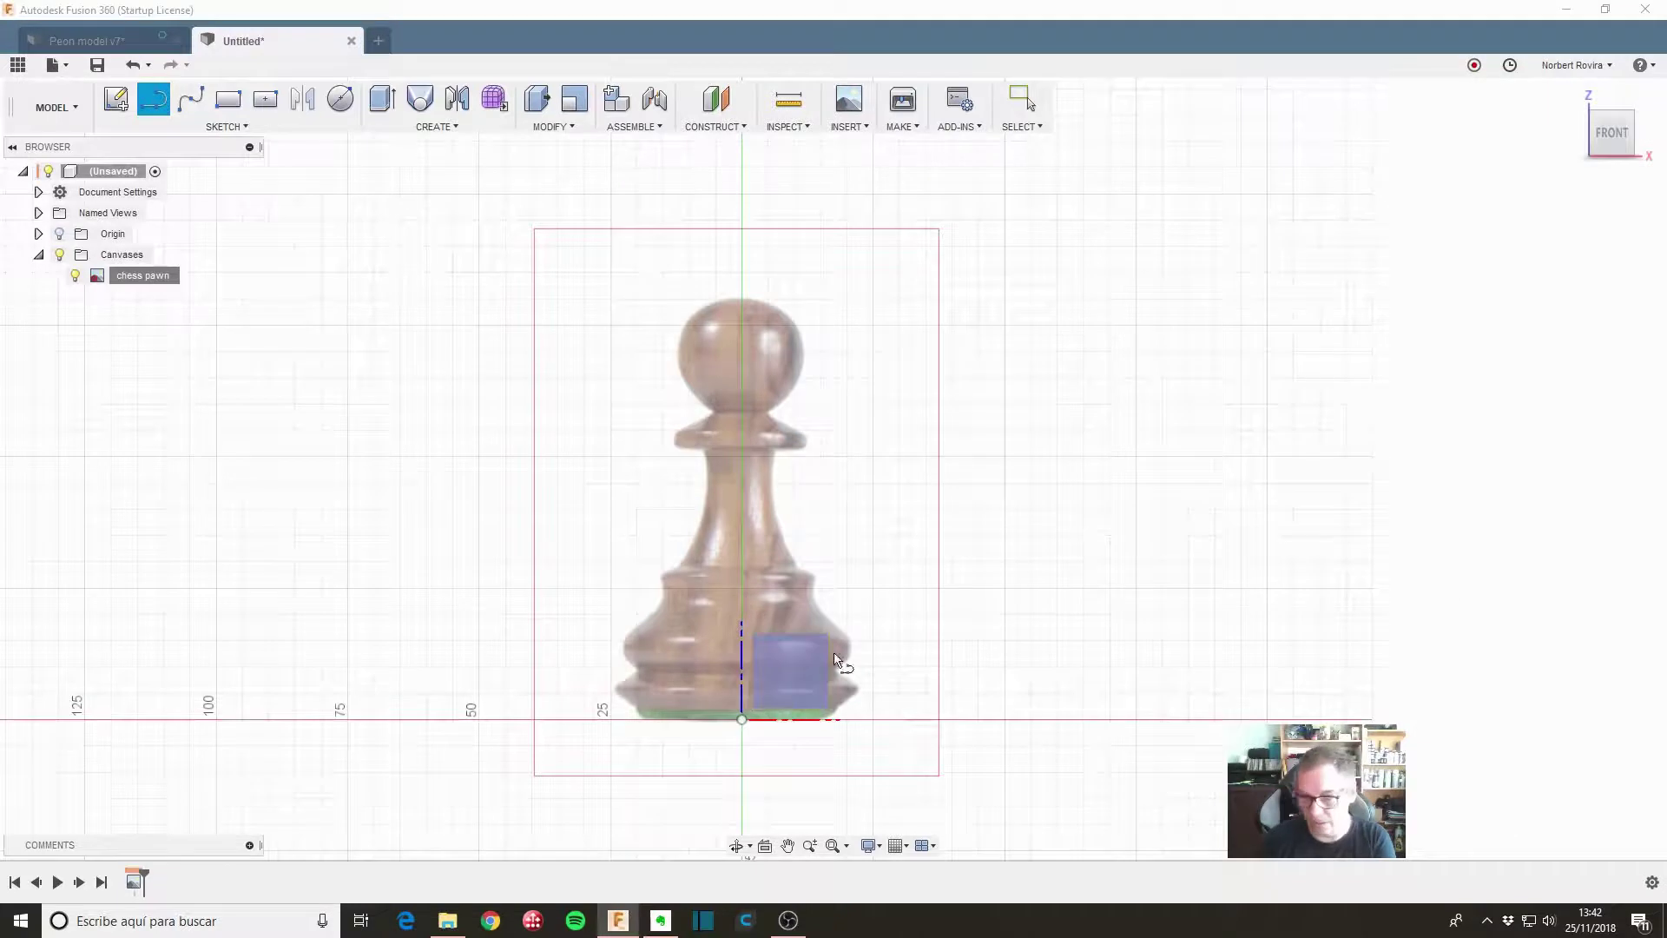
left_click(812, 673)
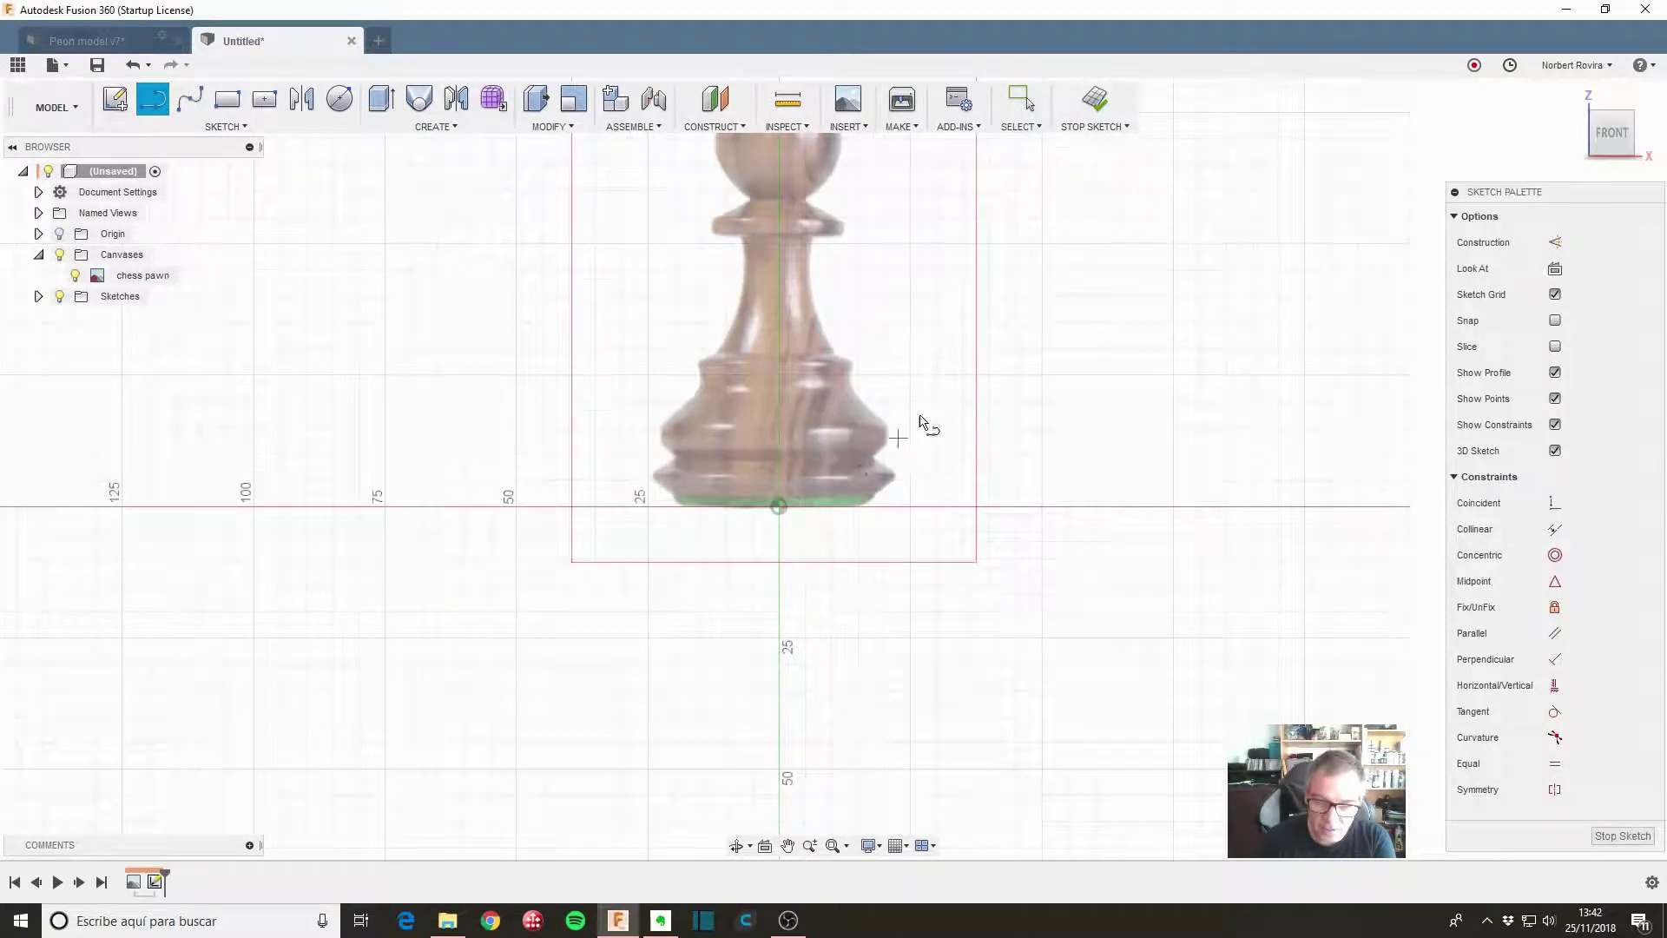
left_click(779, 673)
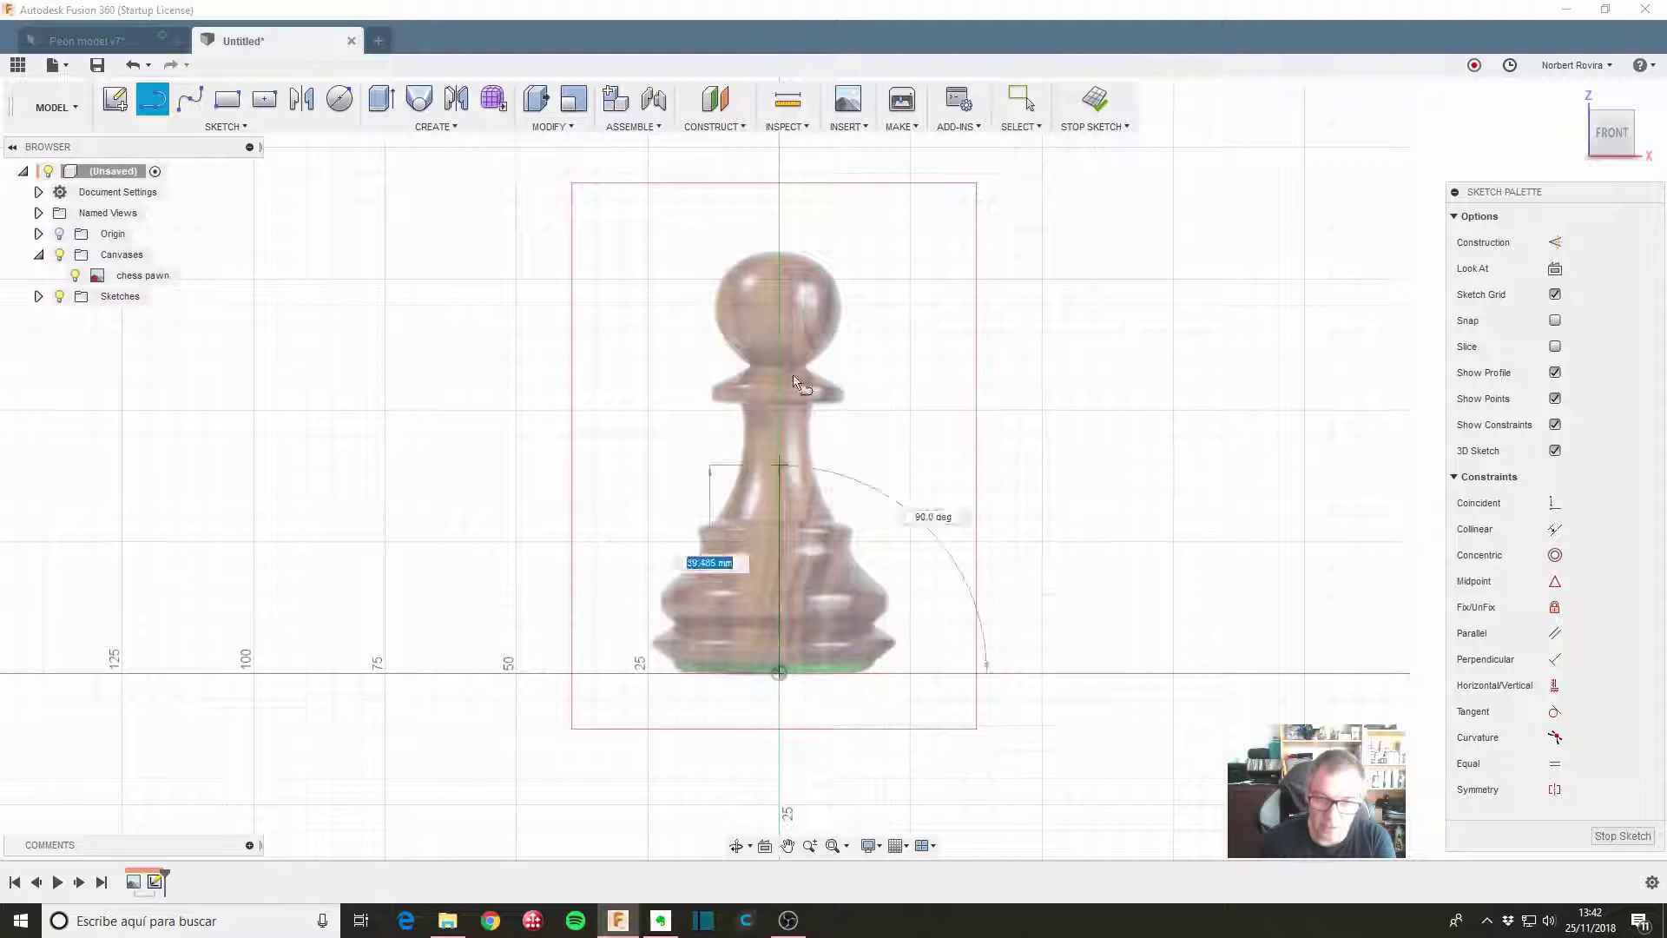
left_click(780, 253)
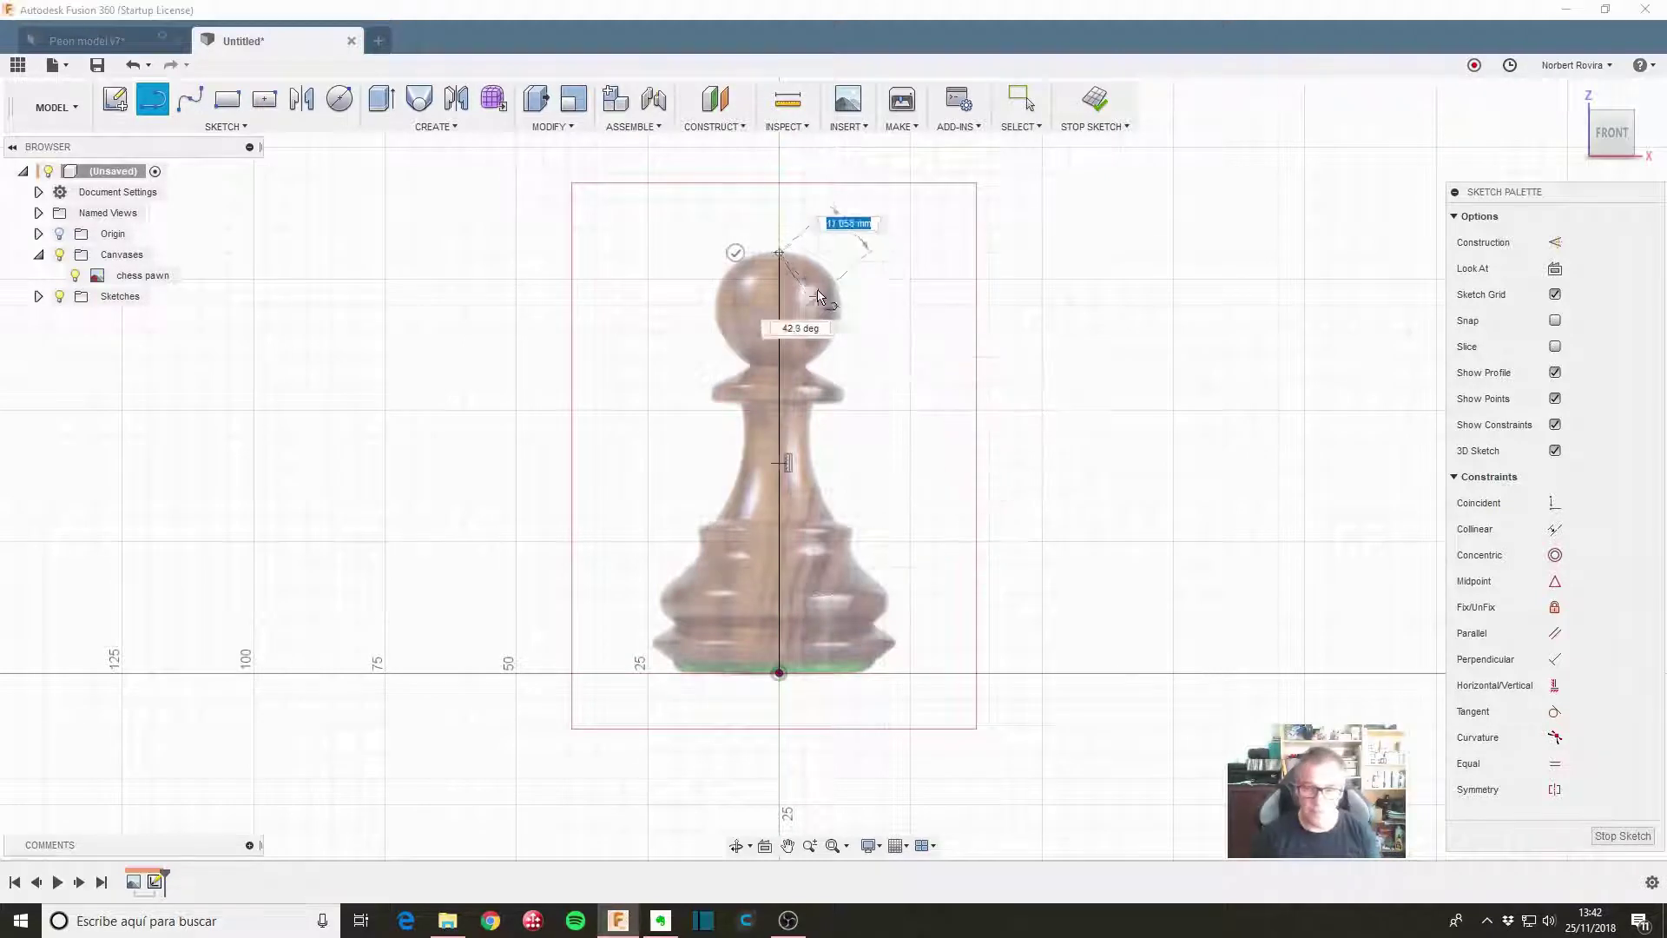
left_click(735, 253)
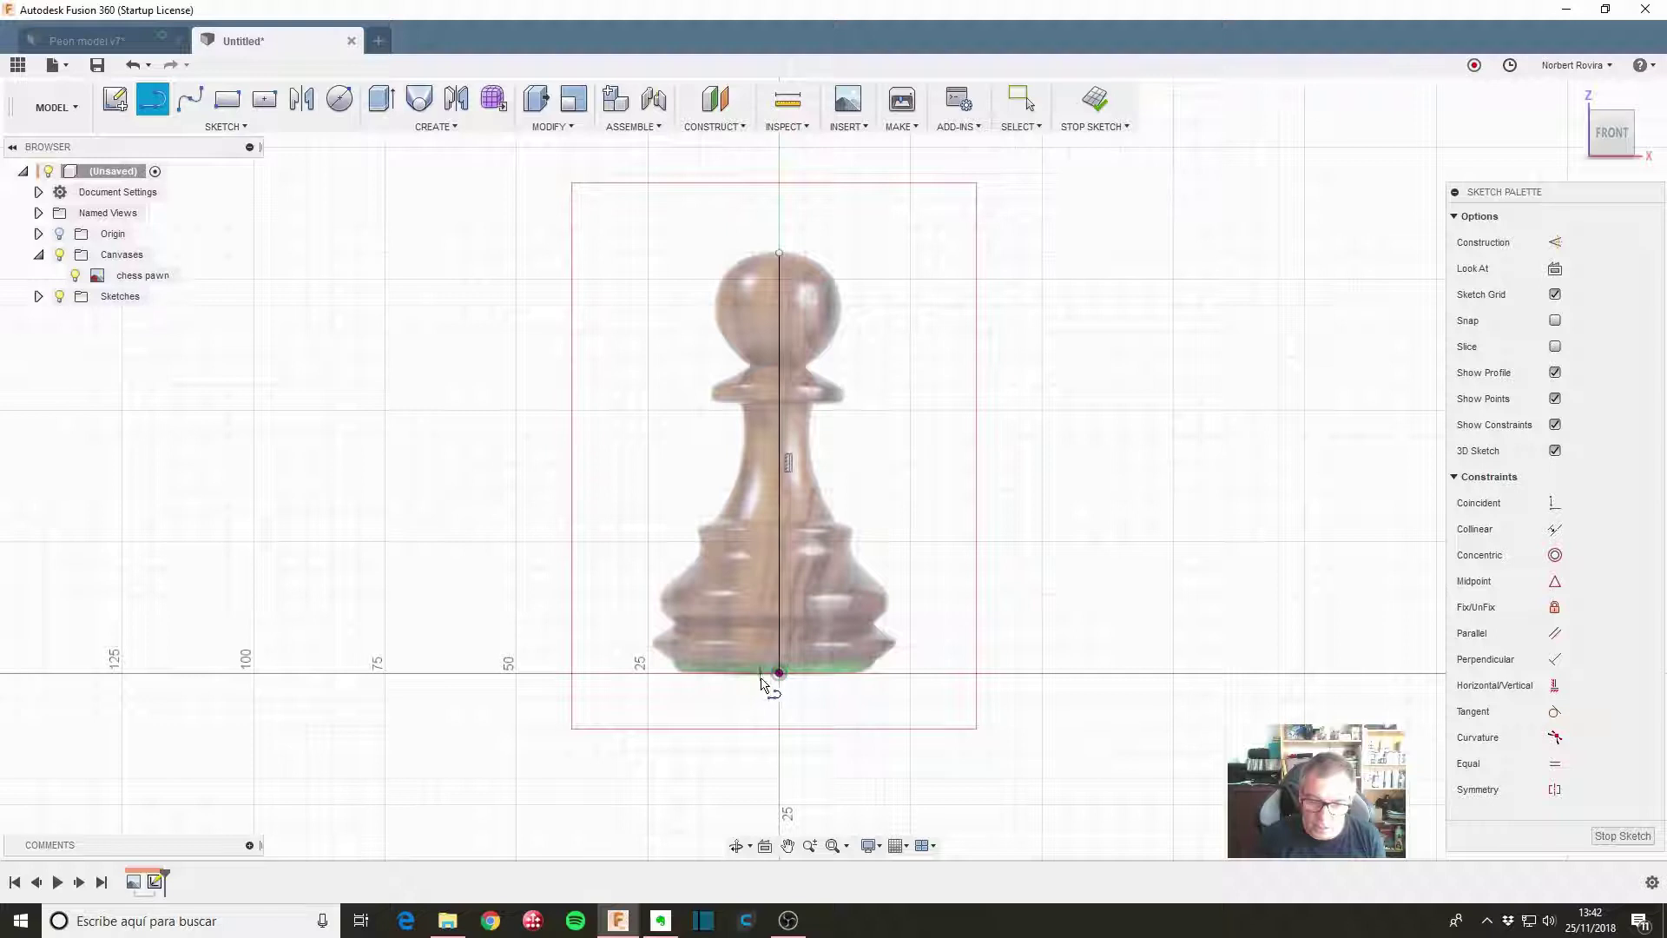
Trace the base outline: a bottom line from the origin to the edge, then the angled bevel
left_click(779, 673)
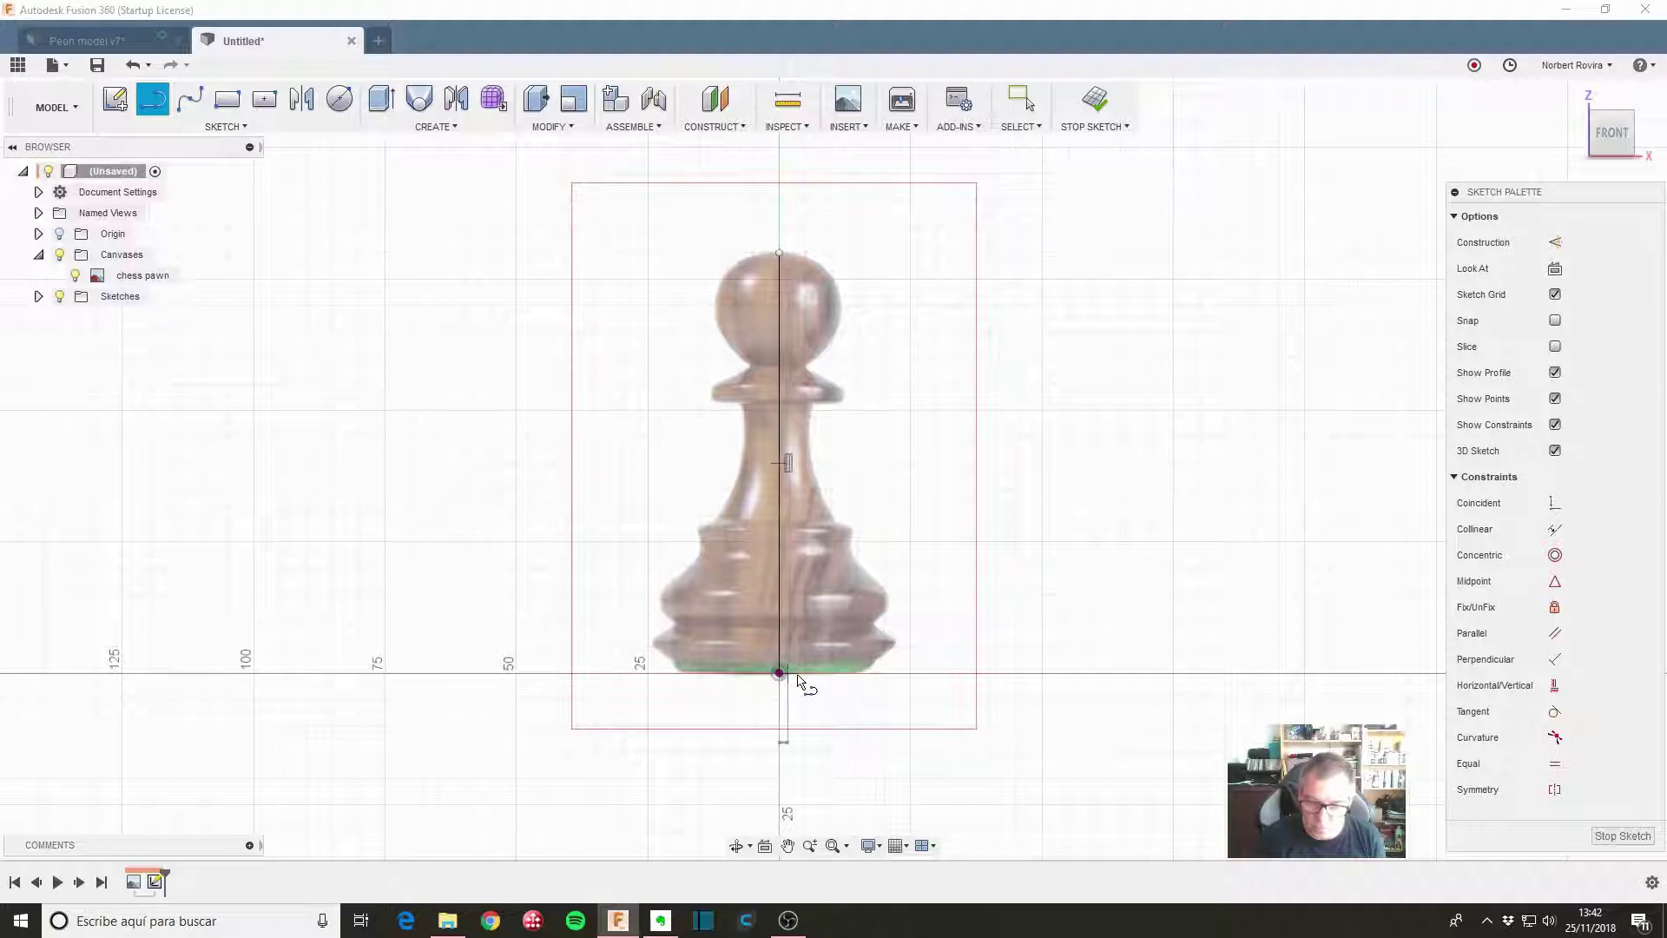
left_click(857, 674)
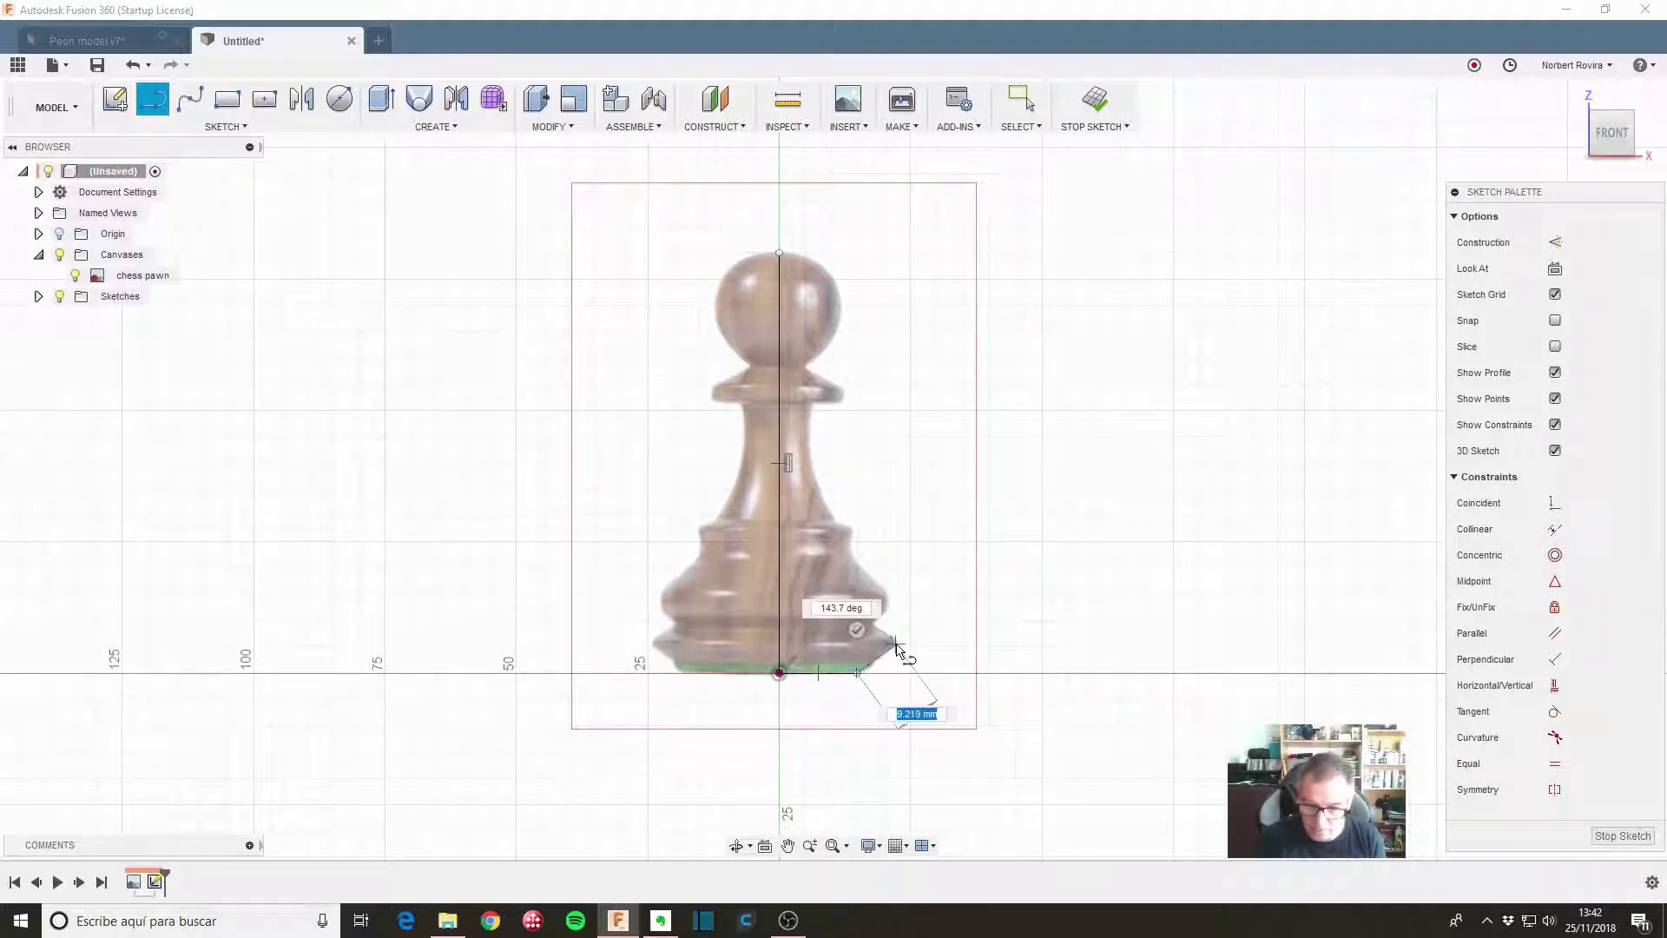
left_click(893, 642)
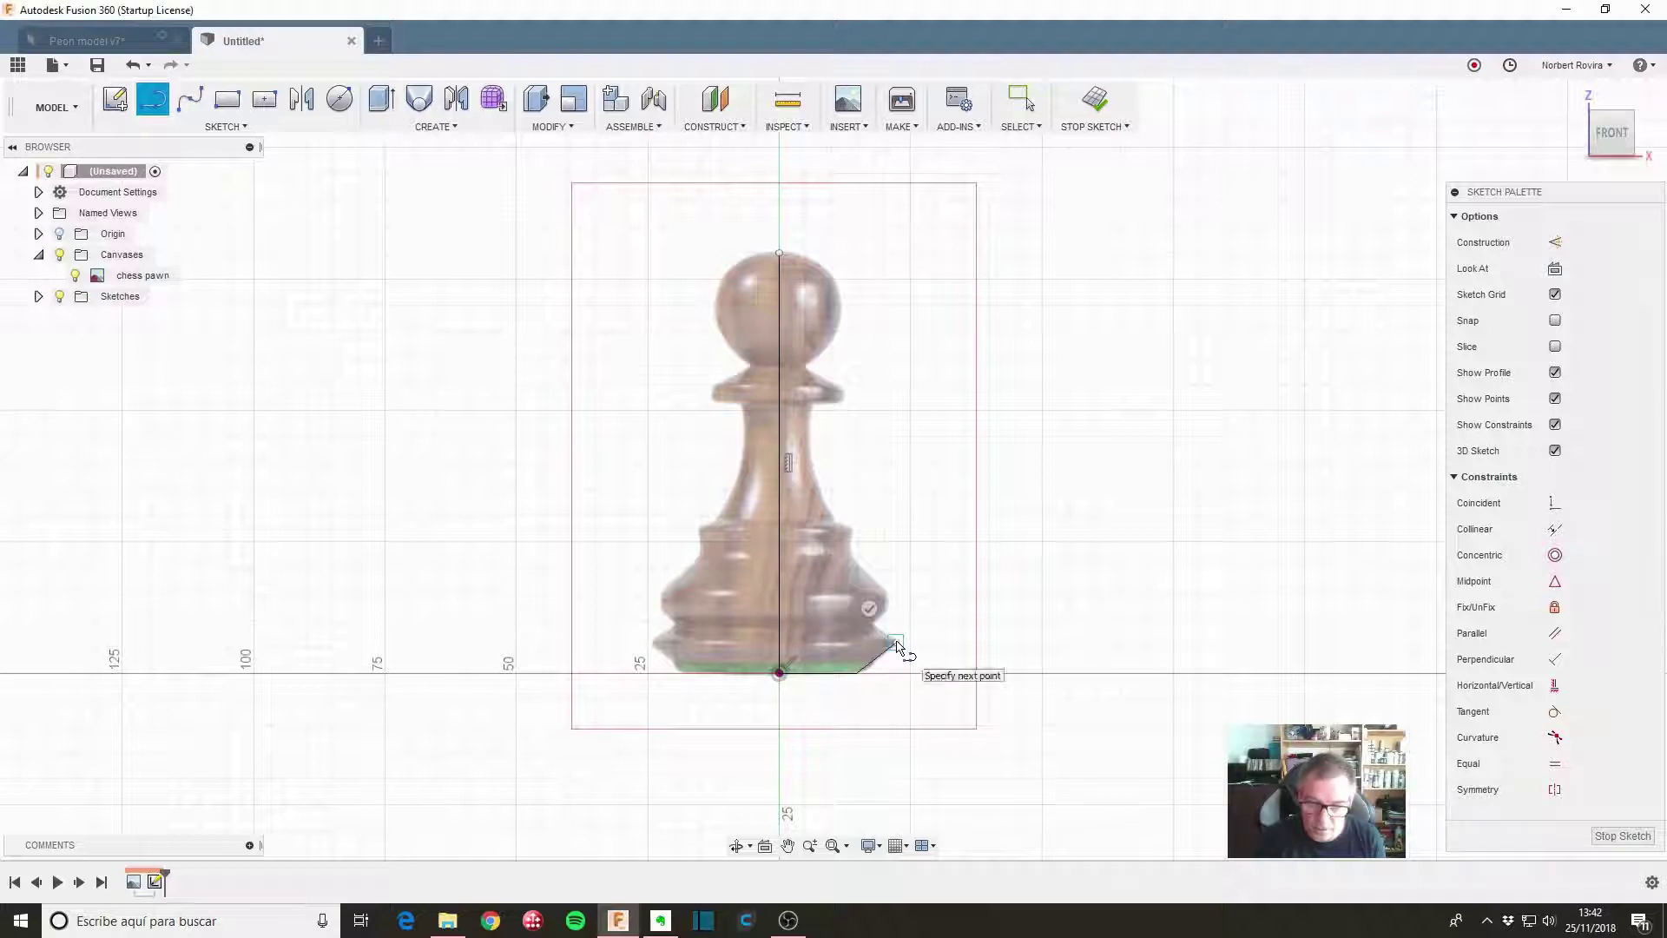
scroll(877, 625, "up", 3)
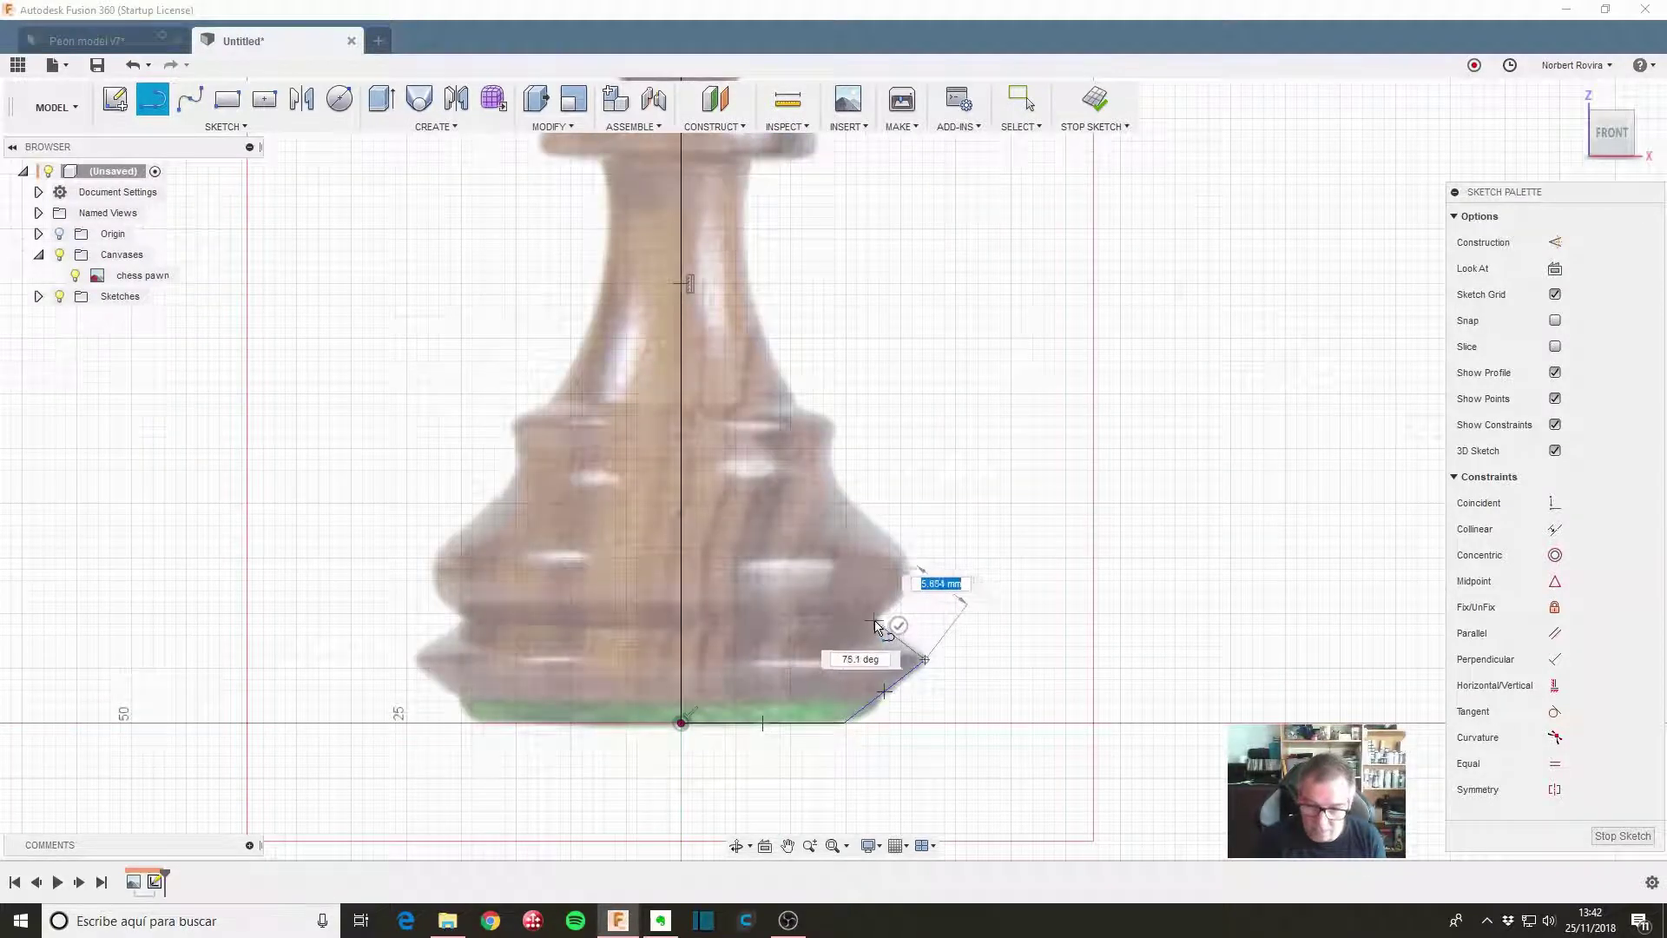
left_click(883, 621)
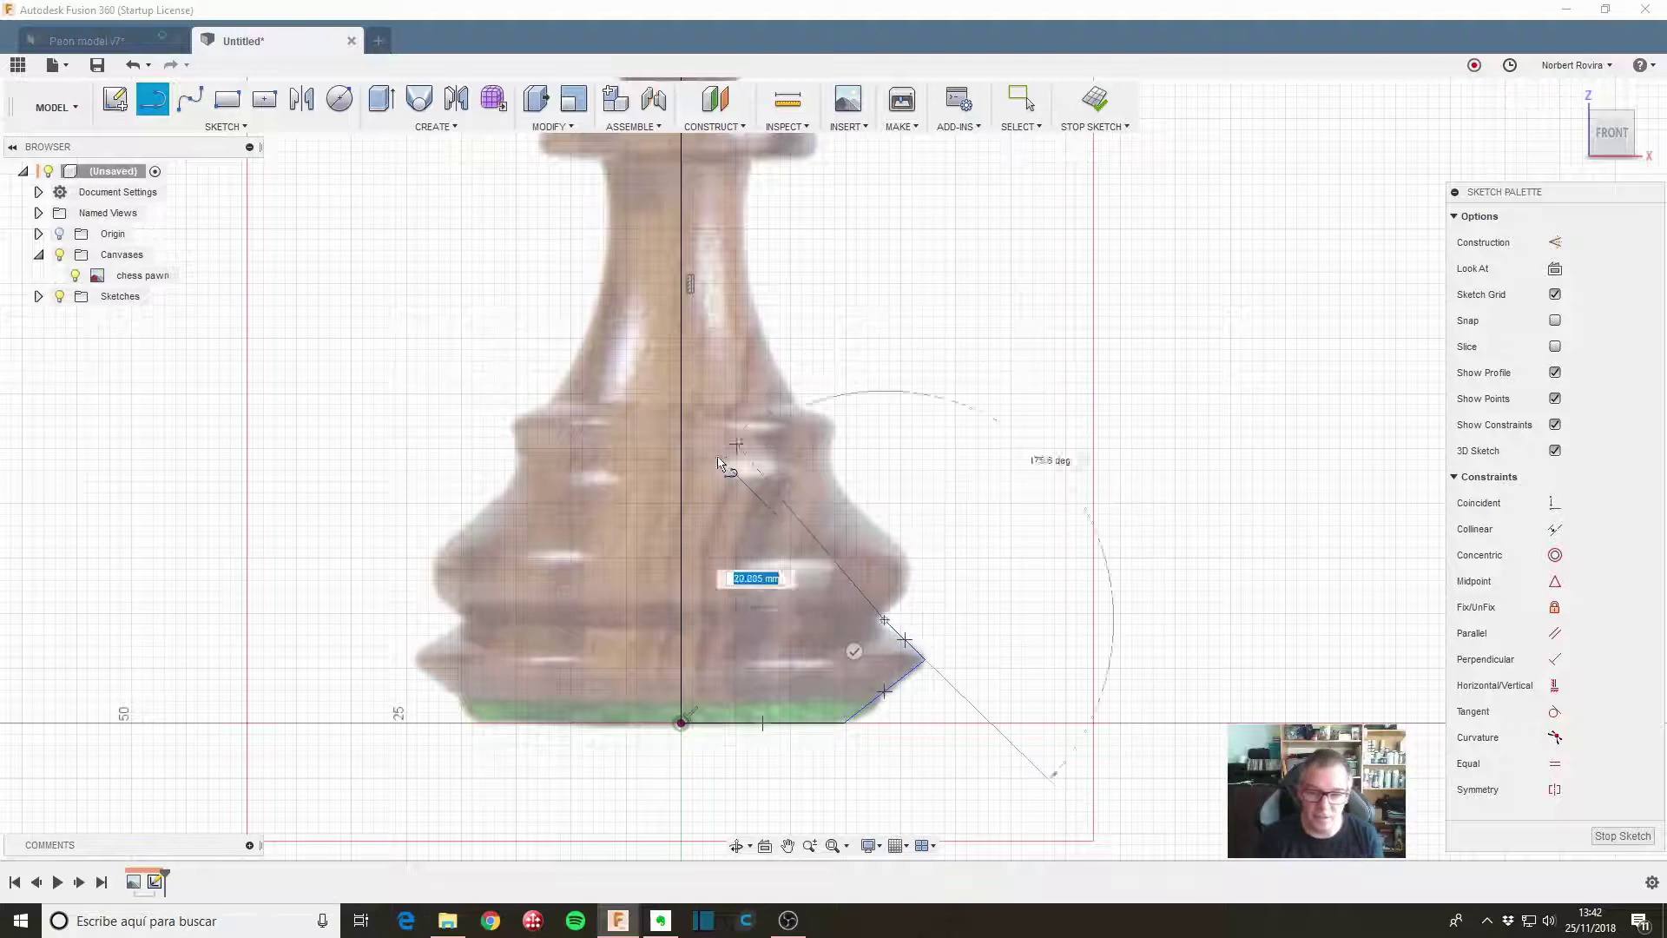
key("Escape")
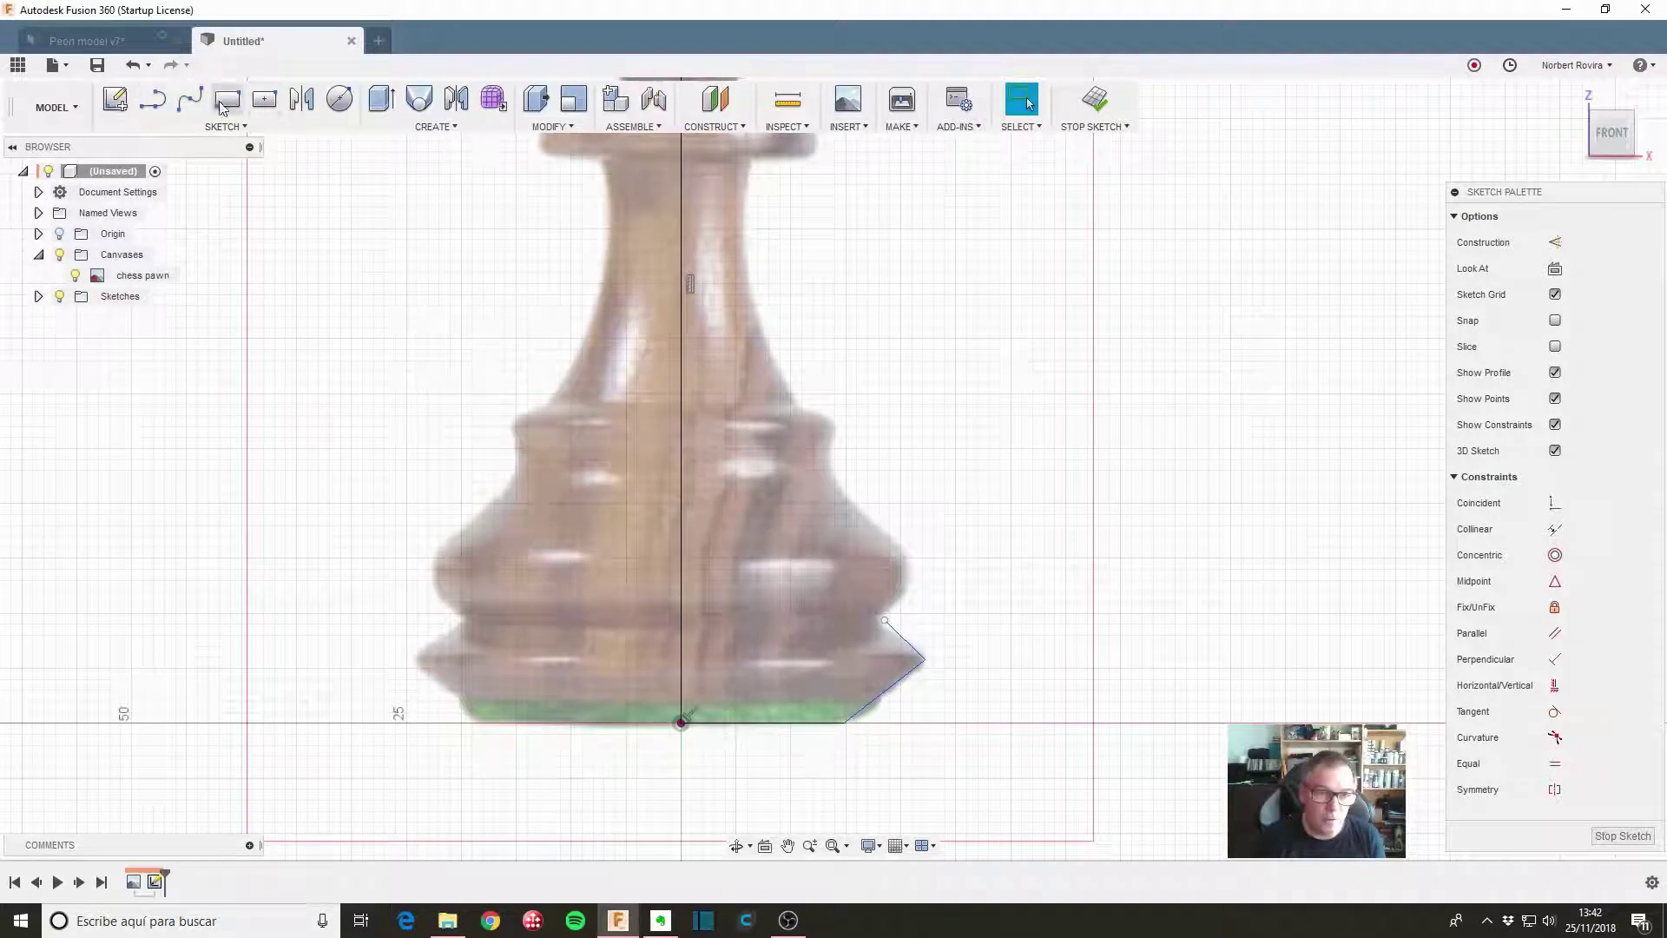
Draw a fit-point spline from the base outline's end up the pawn's side toward the collar
left_click(189, 98)
left_click(884, 621)
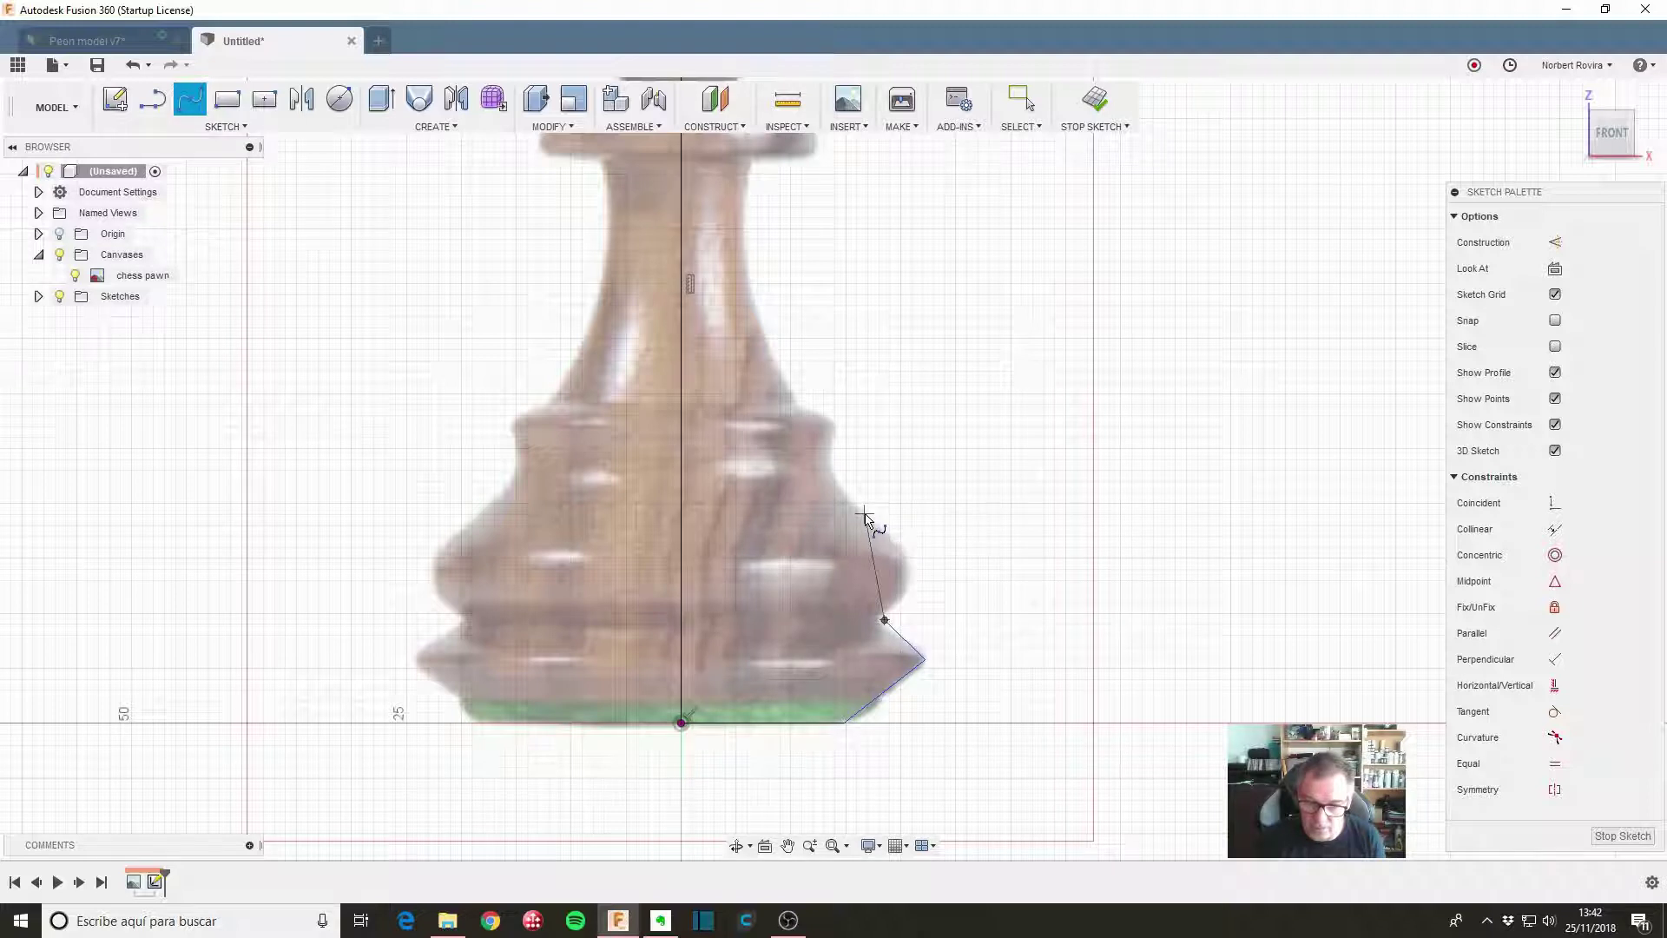
left_click(861, 513)
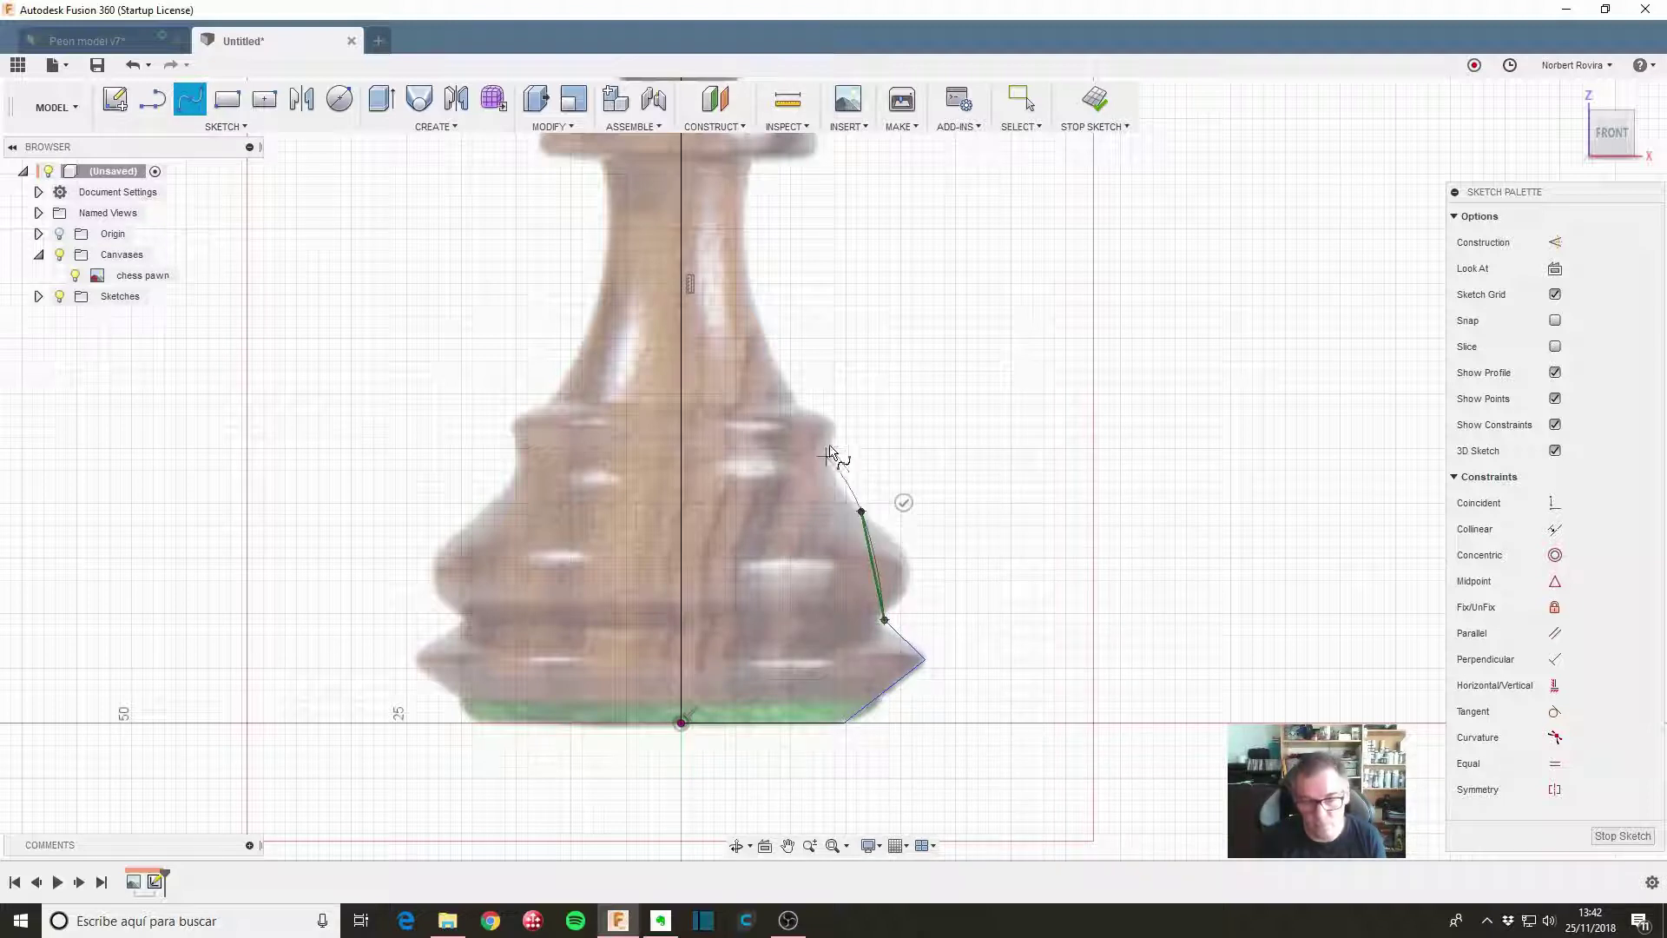
left_click(833, 427)
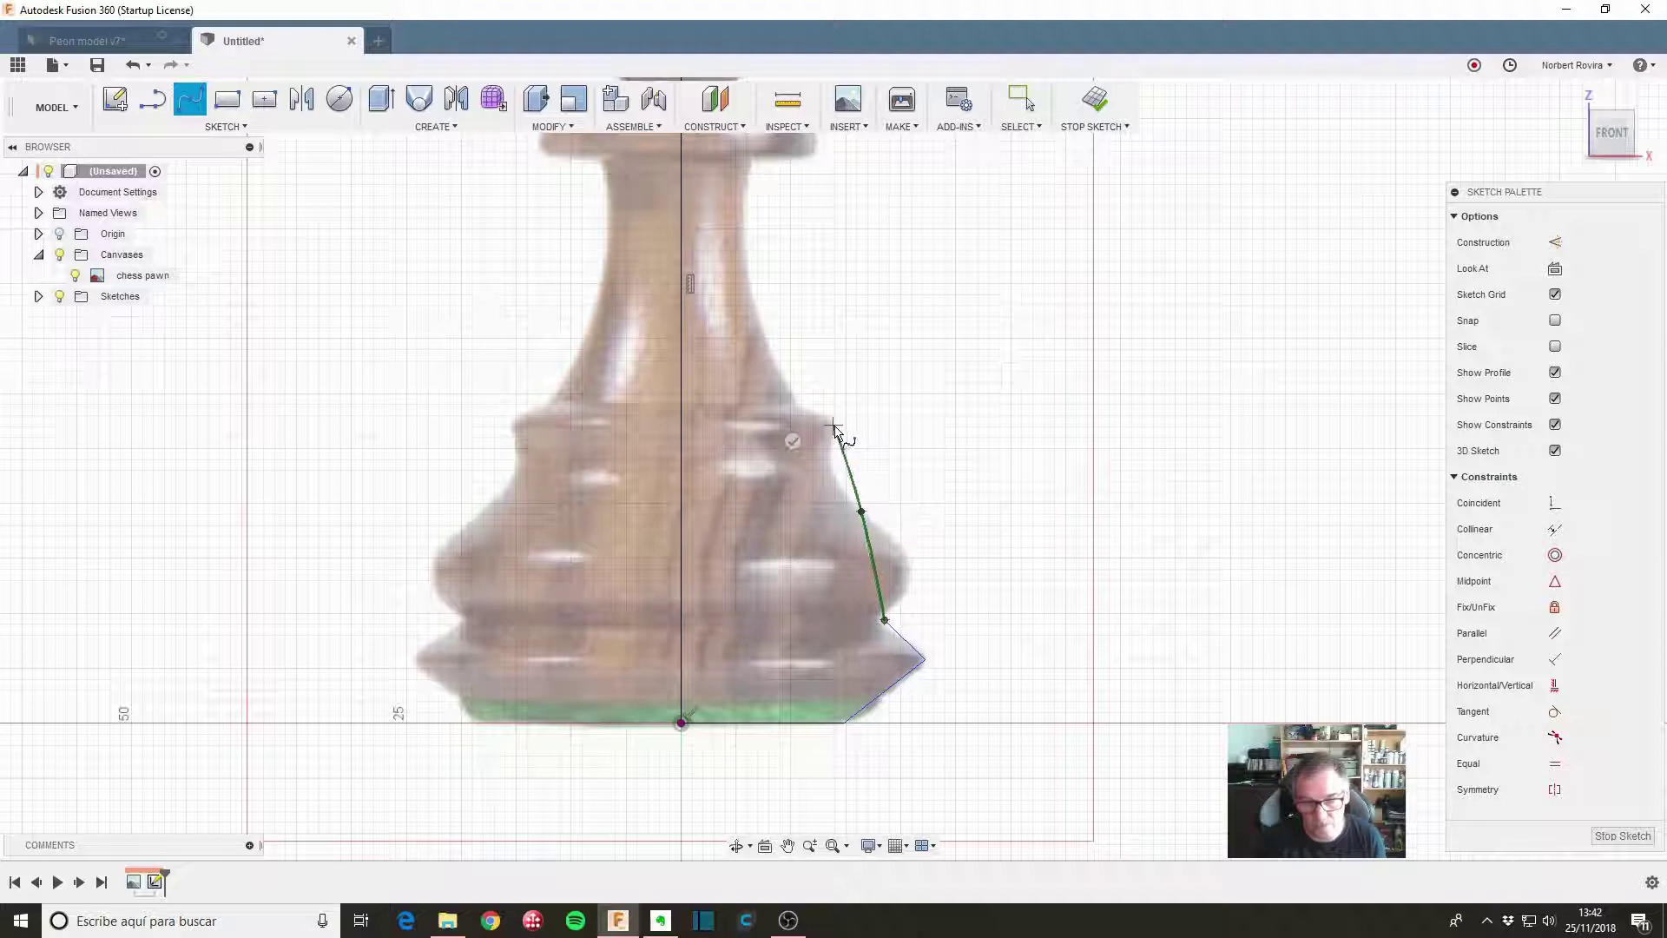
left_click(792, 441)
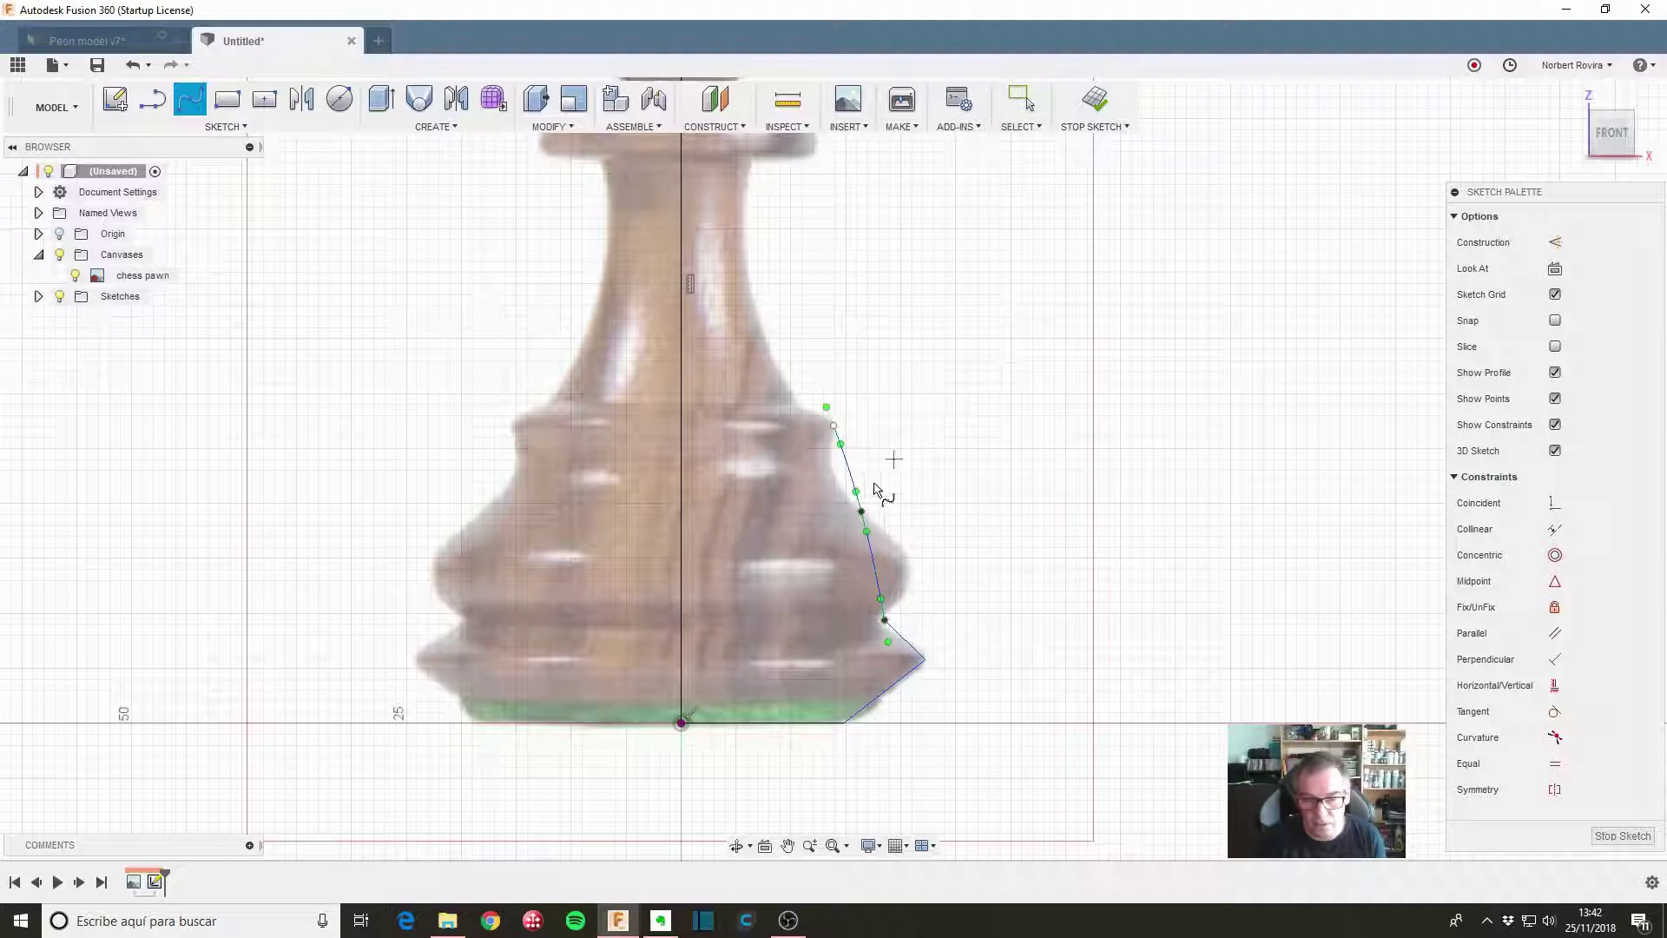
key("Escape")
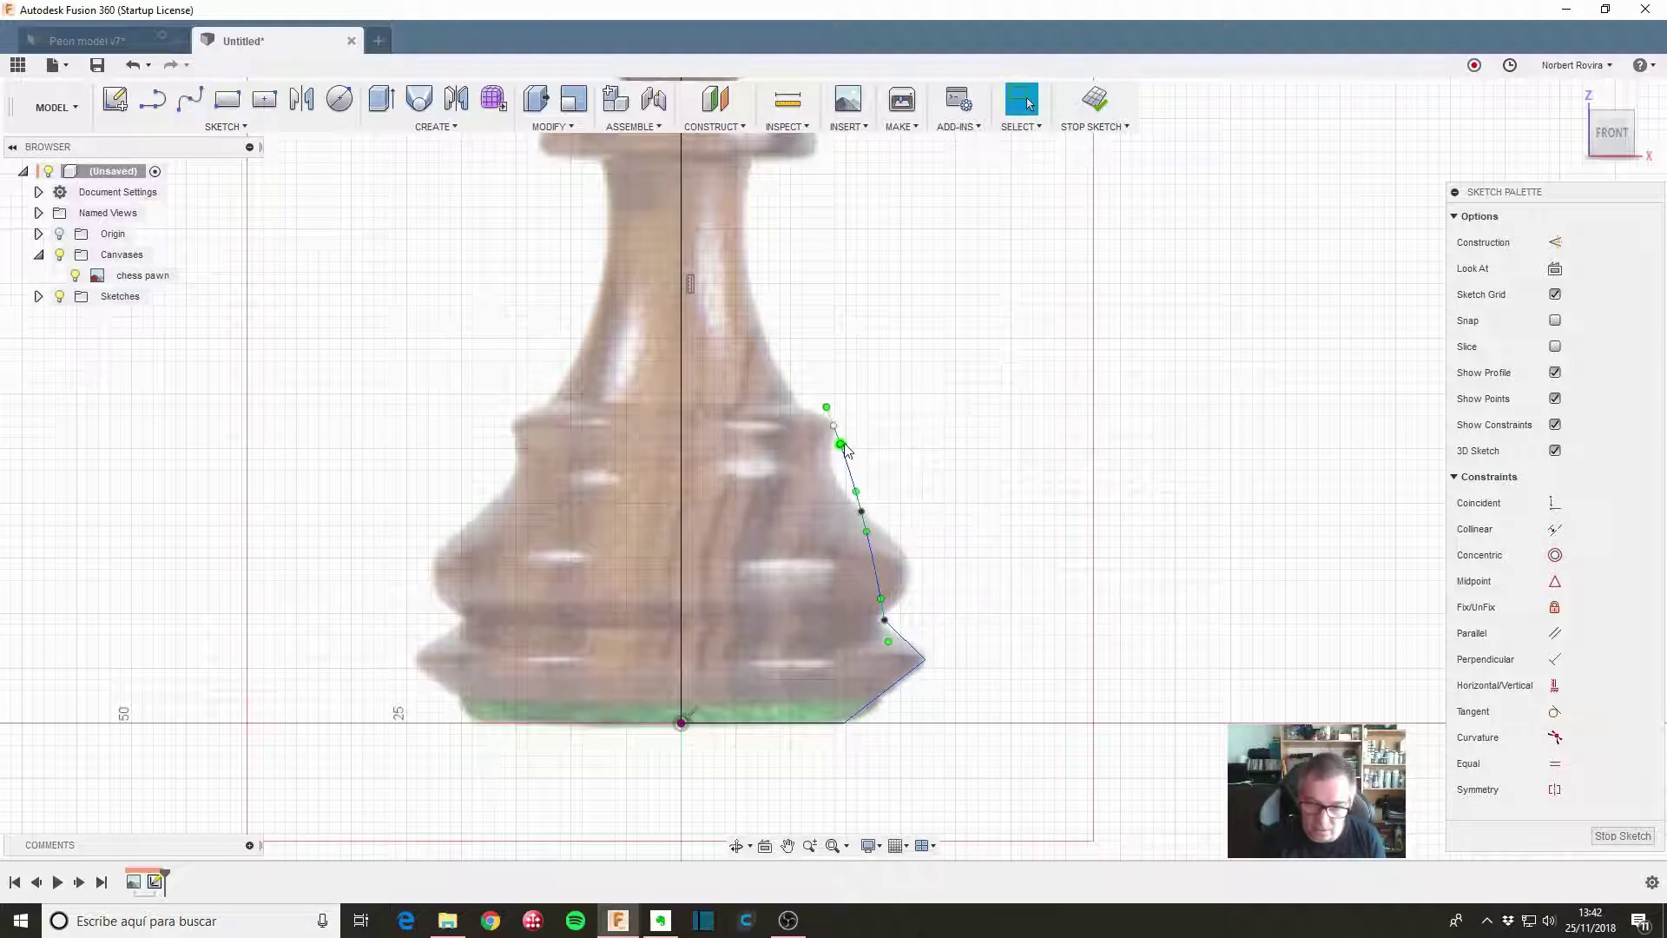
Reshape the spline by moving a fit point and adjusting its tangent handles
left_click_drag(841, 443, 863, 517)
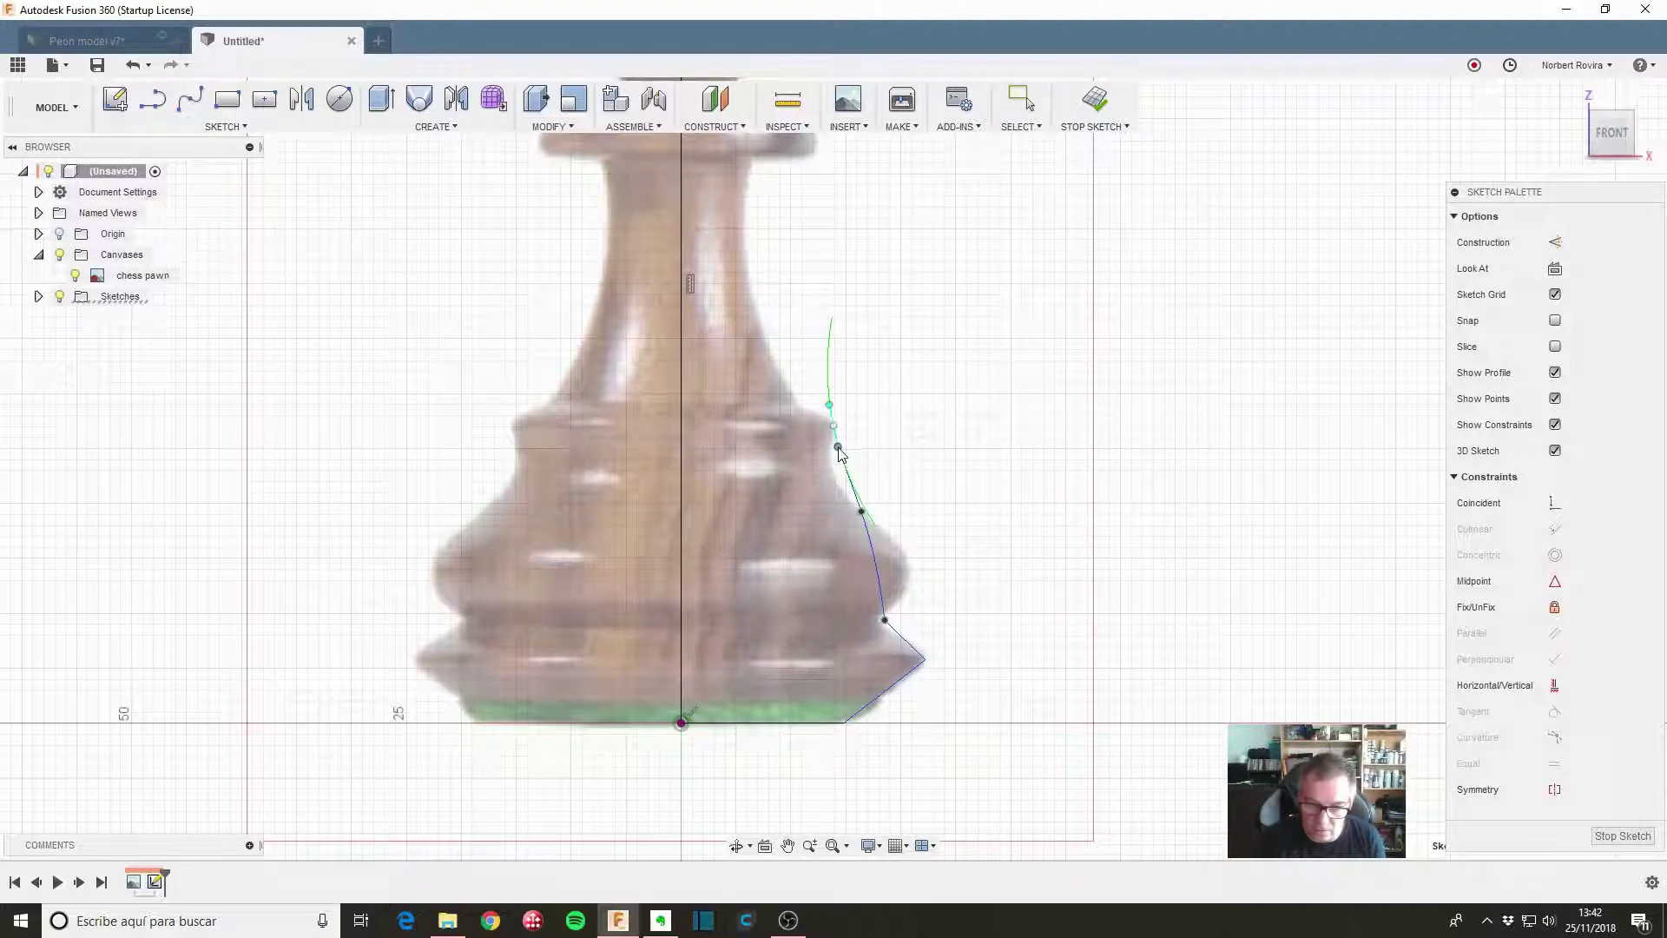
left_click(864, 517)
left_click_drag(874, 527, 880, 525)
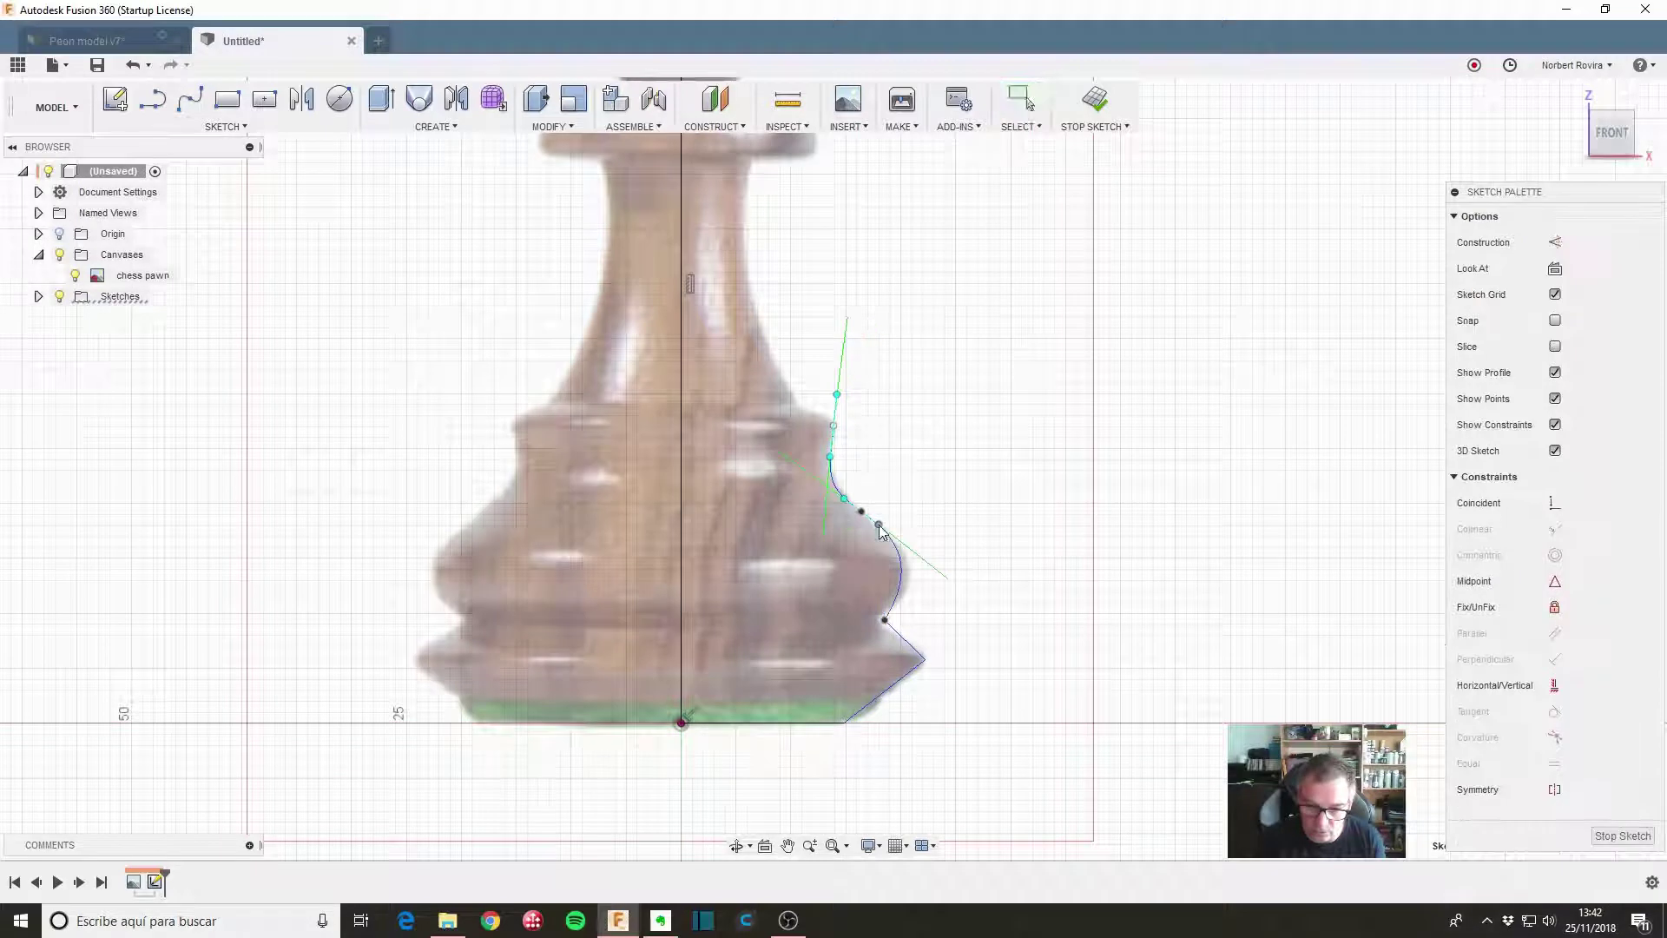
left_click(885, 621)
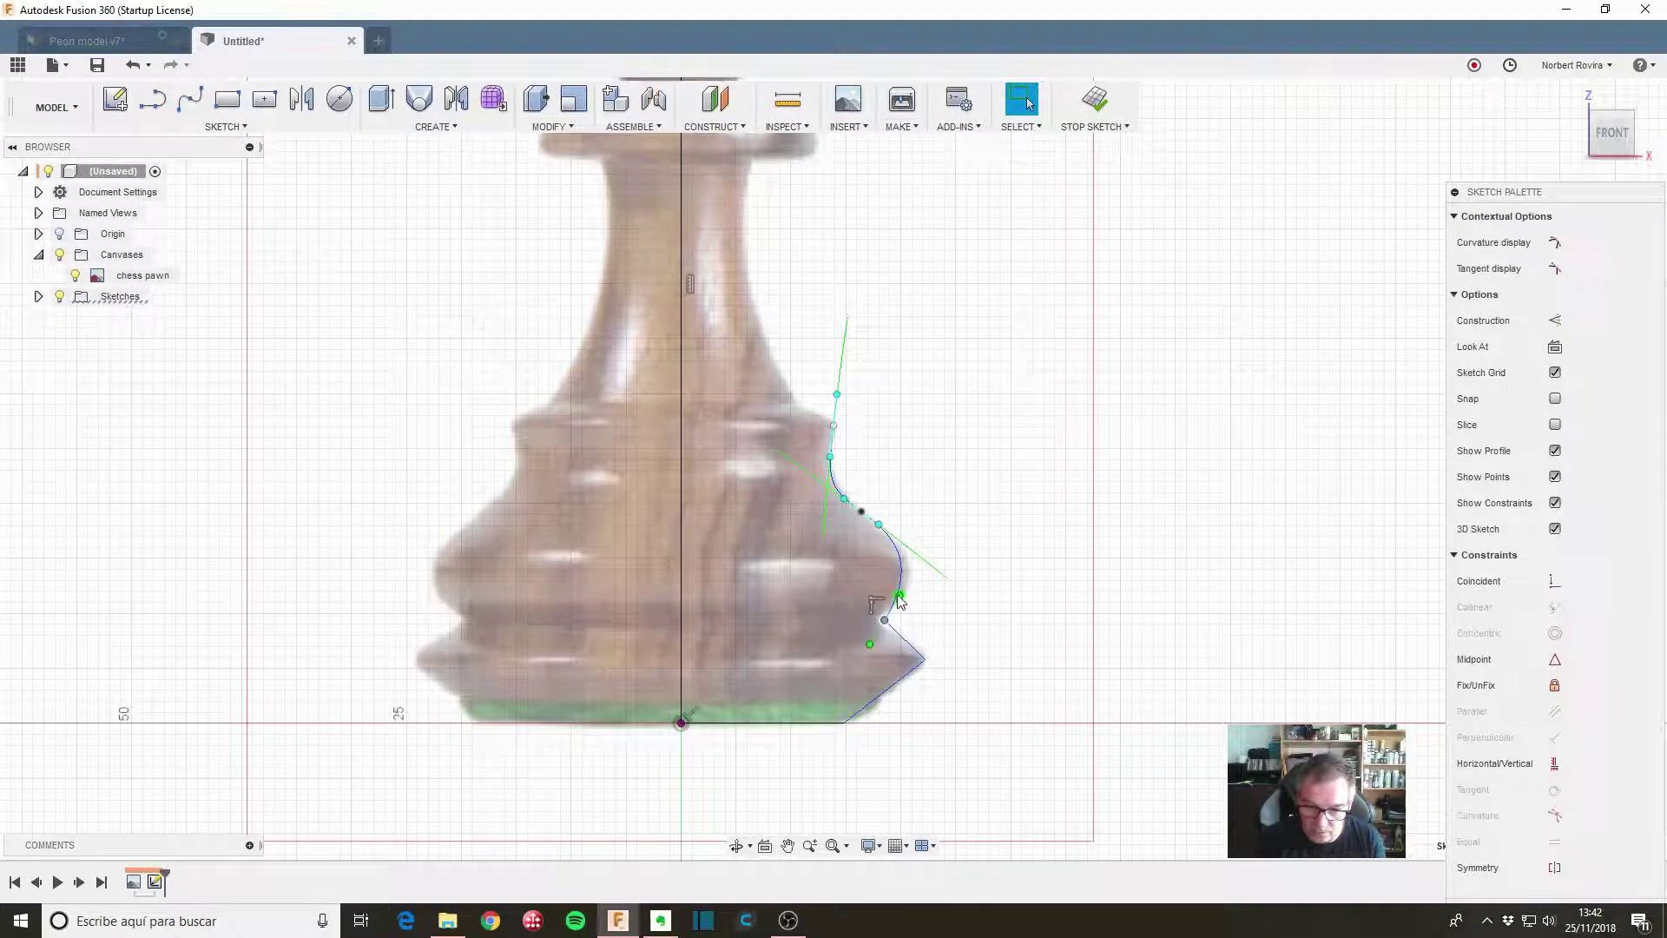
left_click_drag(902, 597, 909, 601)
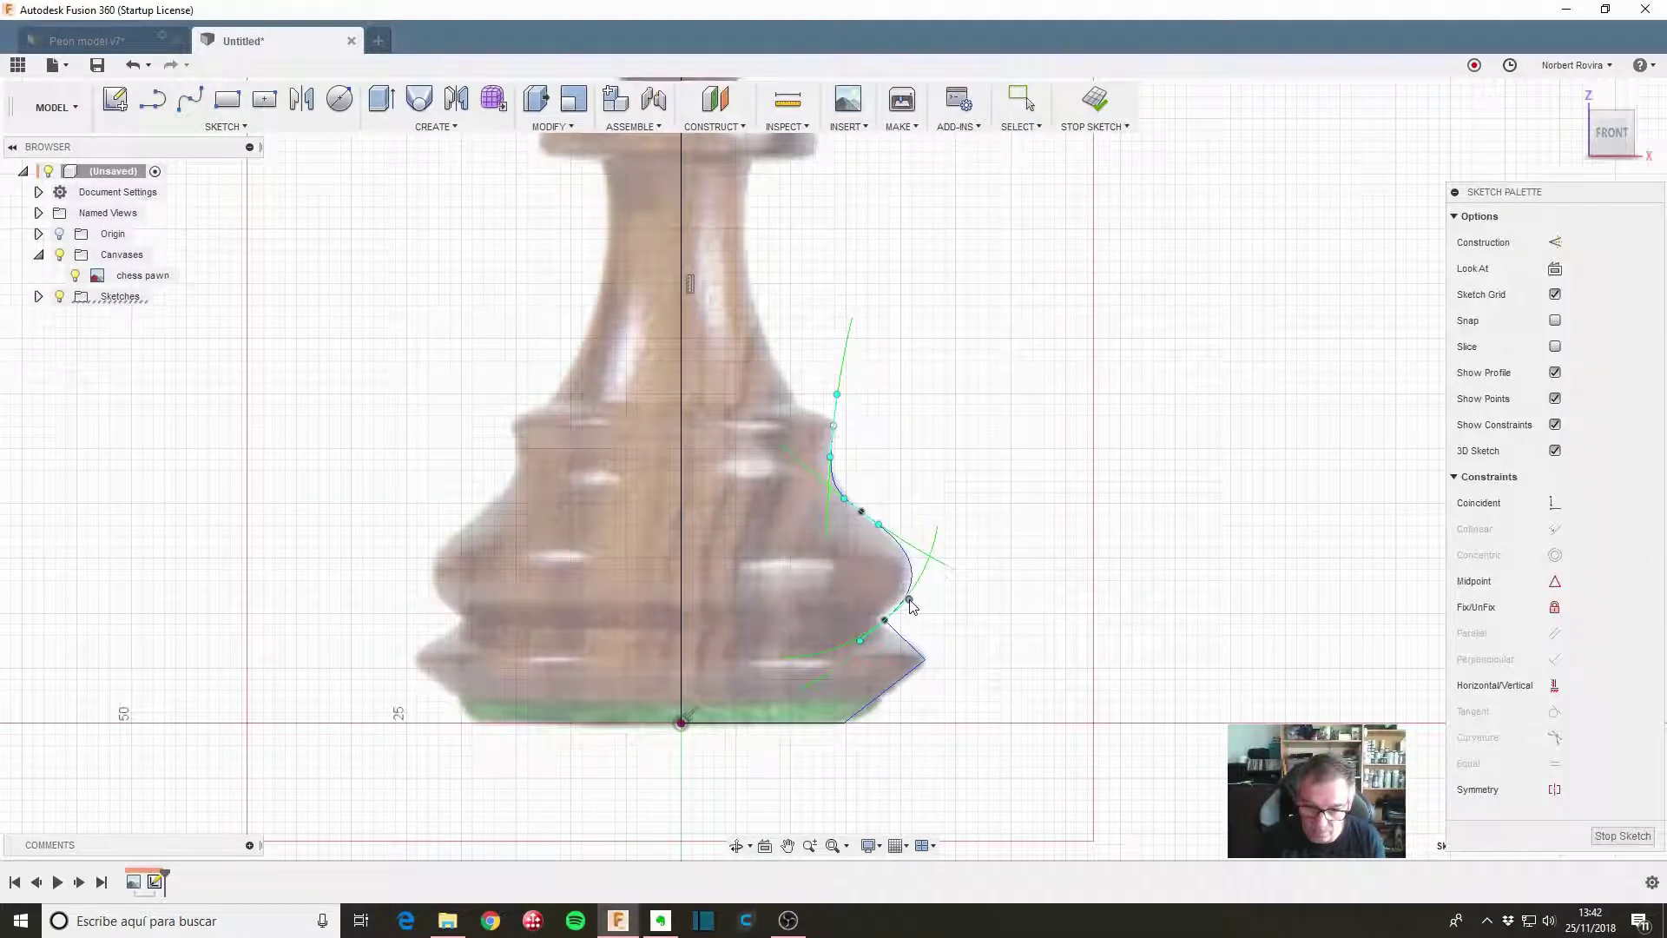
key("Escape")
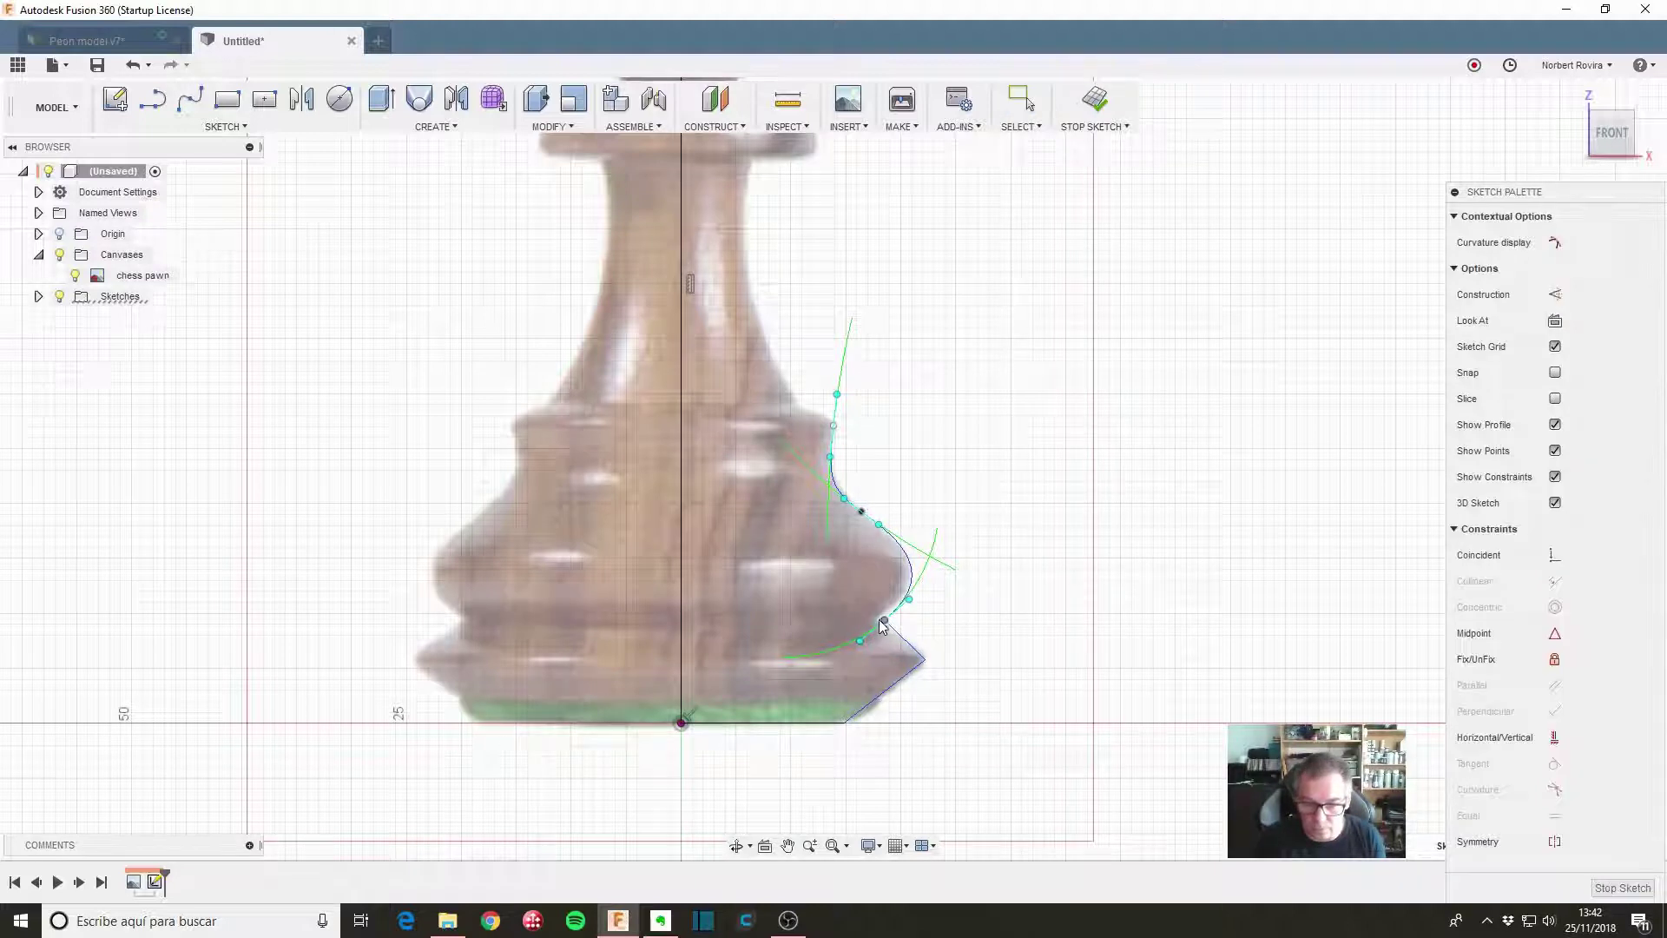
Fine-tune the lower and bulge fit points to match the photo's contour
left_click_drag(885, 621, 871, 621)
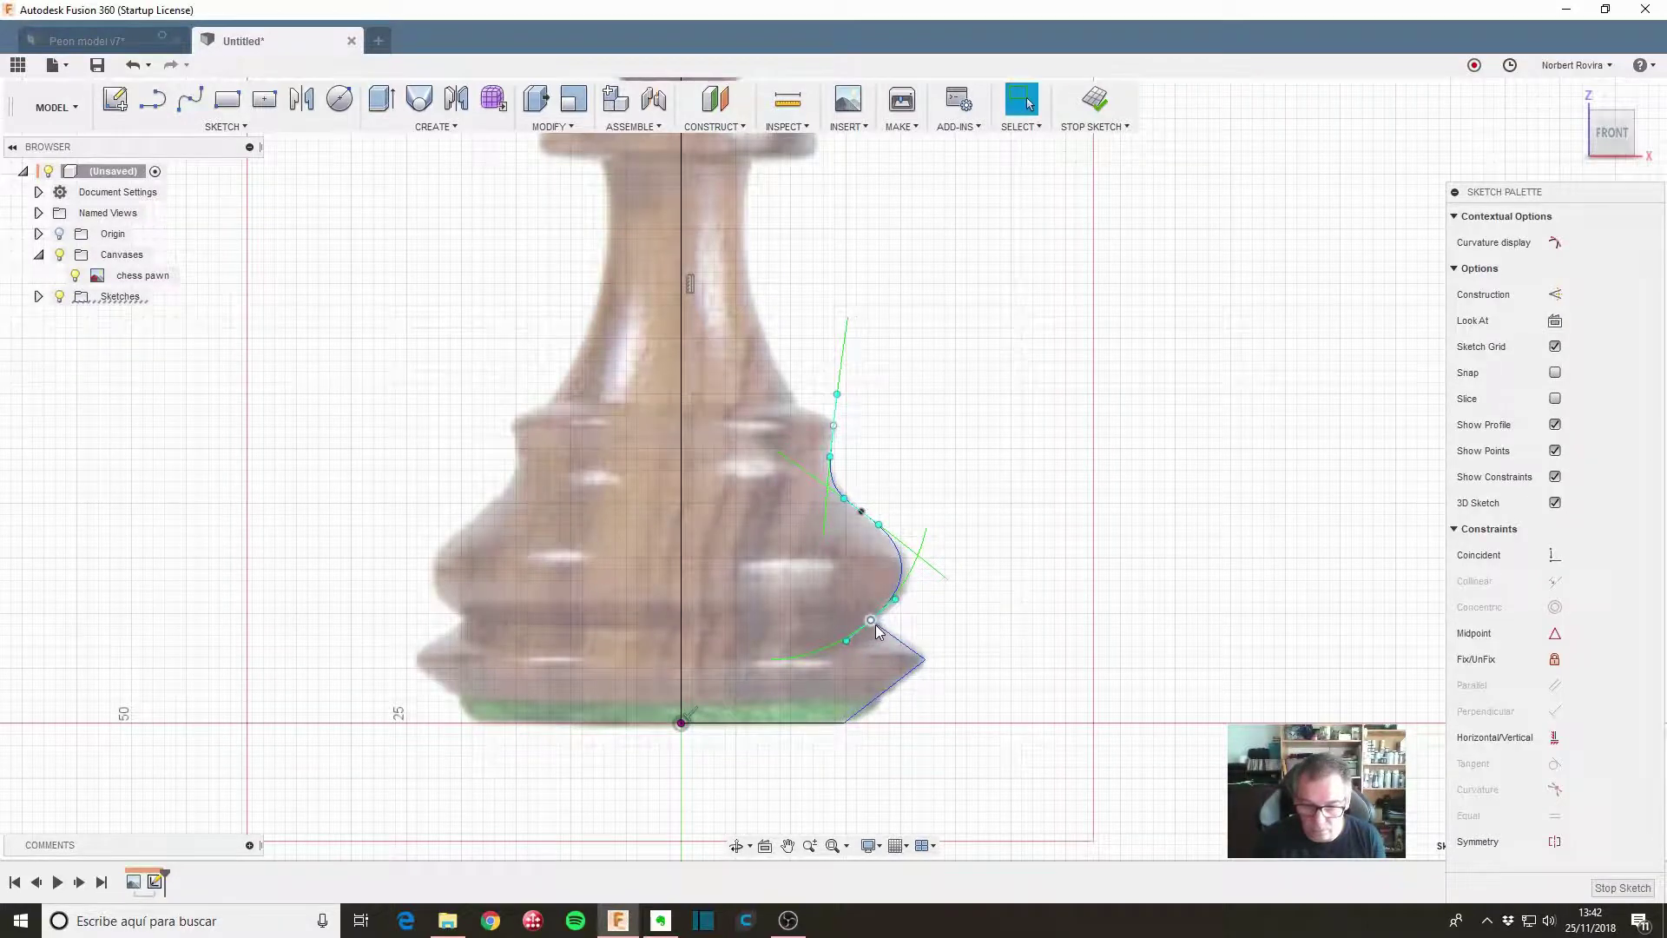
scroll(876, 623, "up", 4)
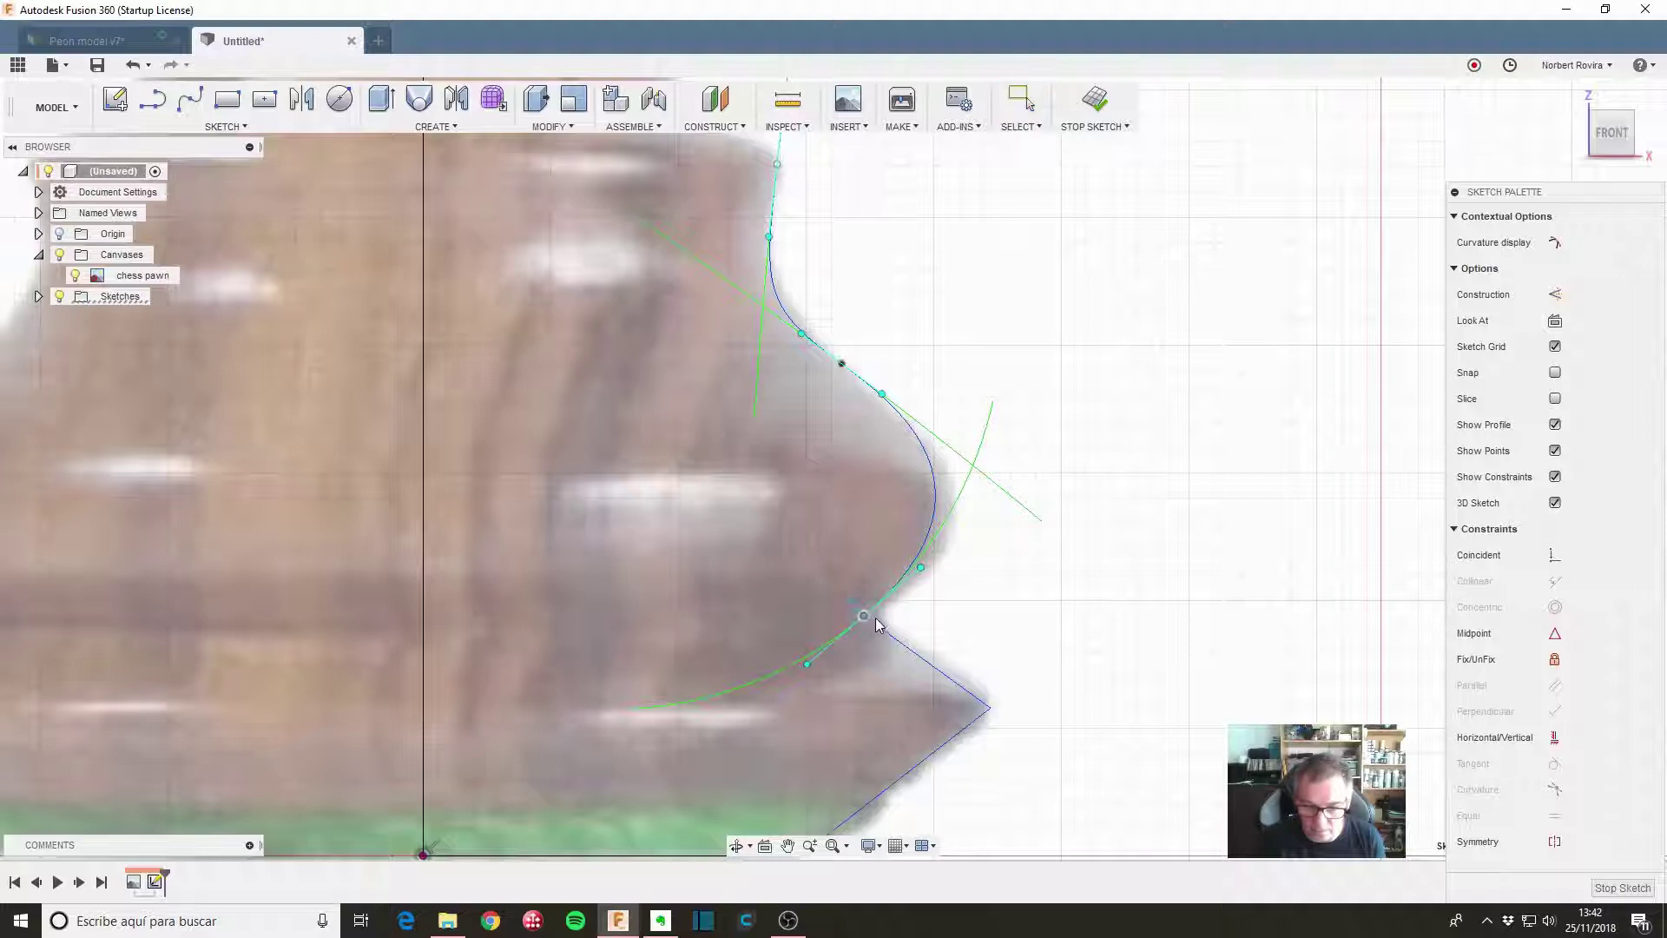
left_click_drag(868, 618, 879, 617)
key("Escape")
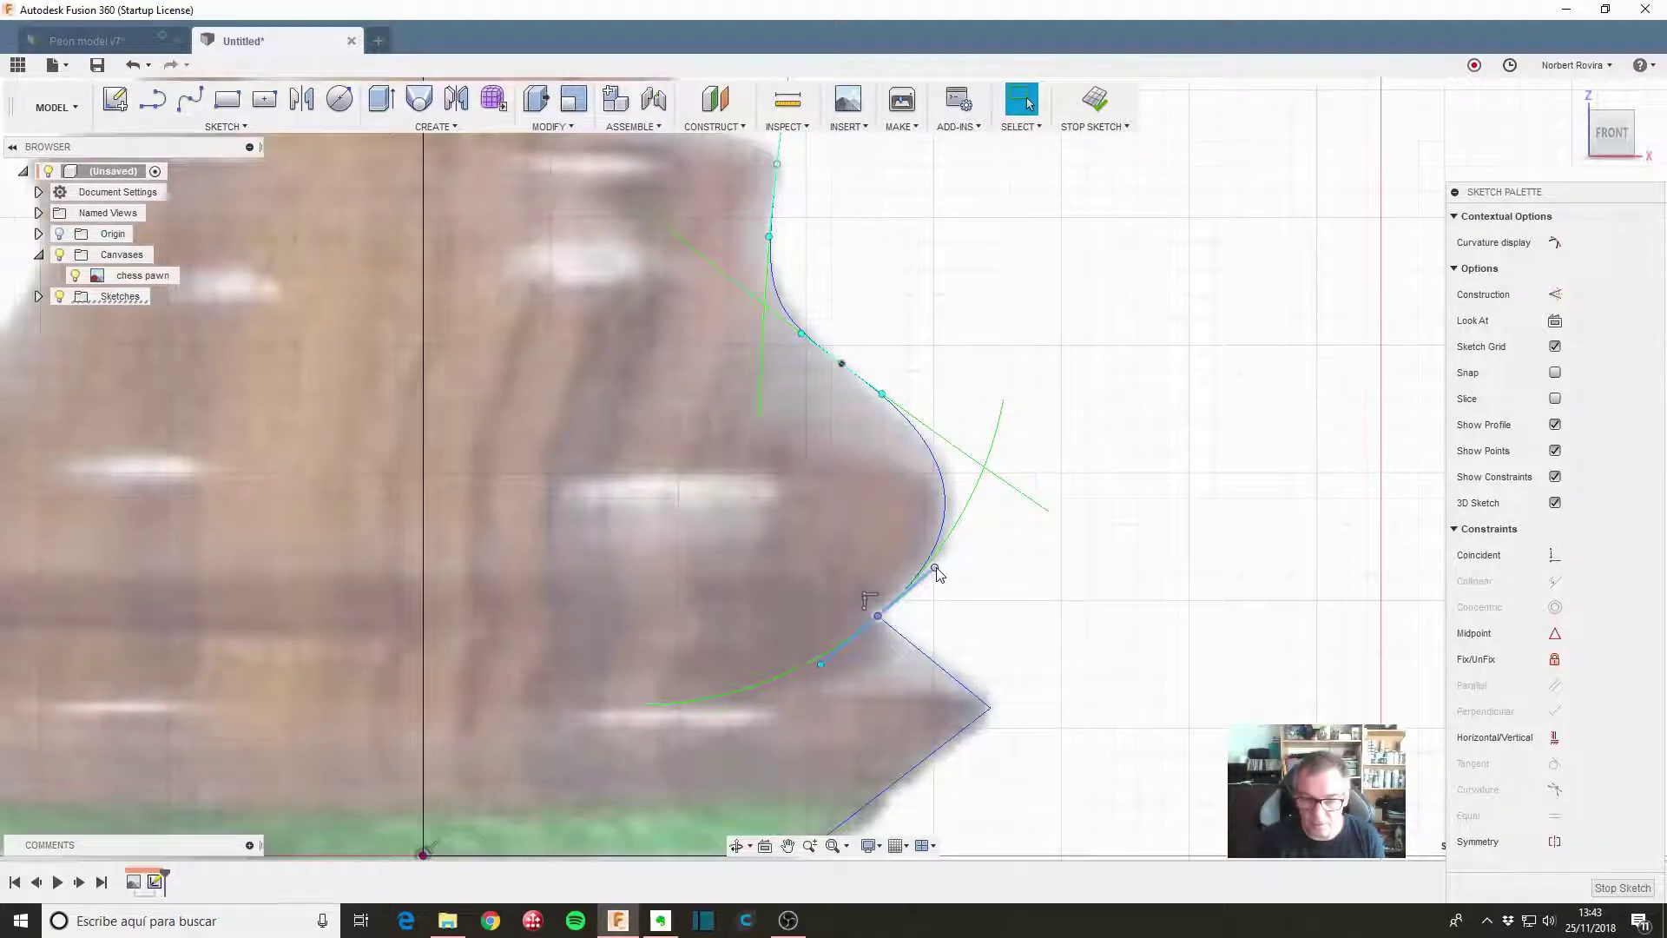
left_click_drag(936, 567, 948, 573)
key("Escape")
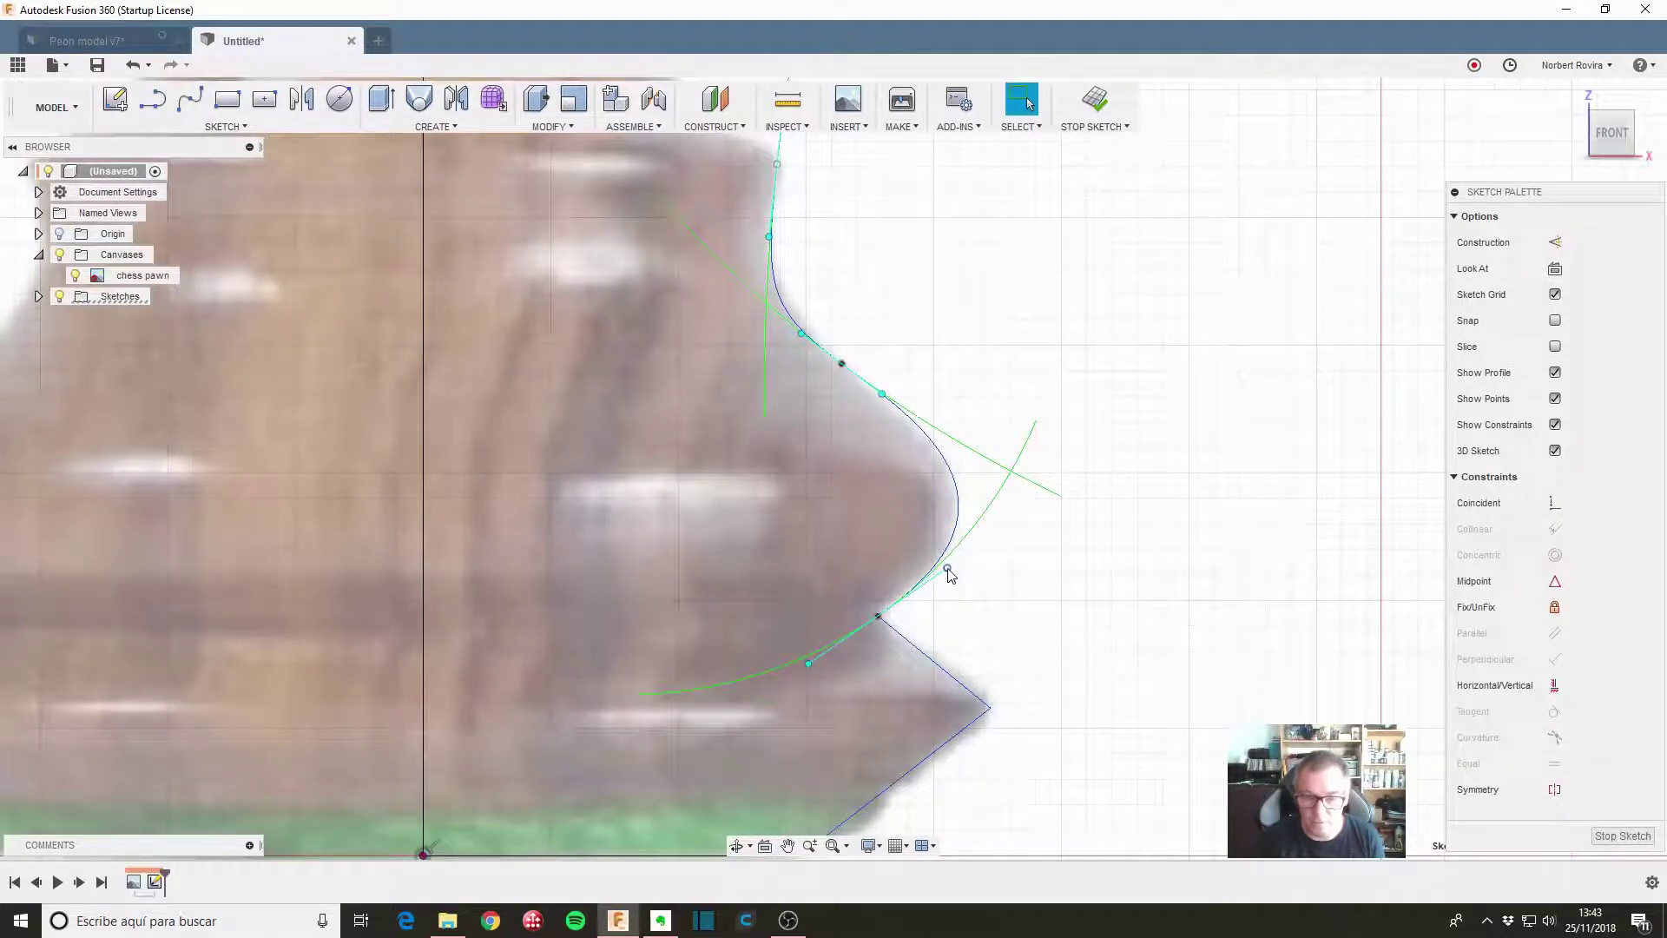
scroll(758, 394, "down", 5)
scroll(686, 397, "down", 2)
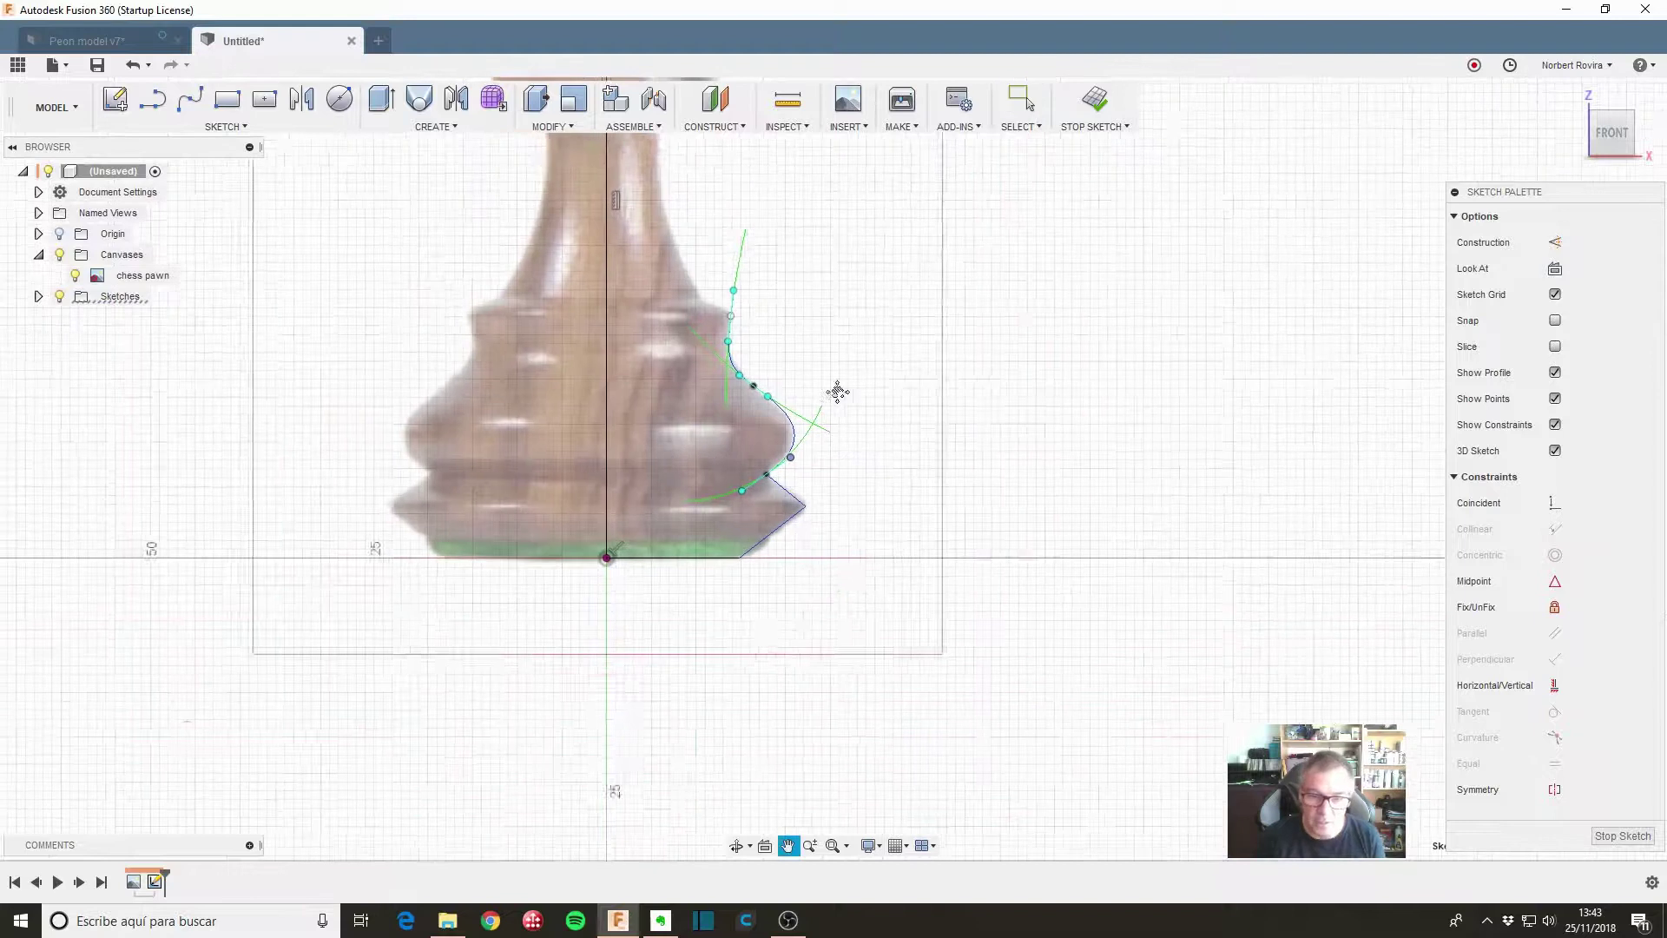
scroll(695, 465, "up", 2)
scroll(781, 460, "up", 1)
scroll(868, 499, "up", 2)
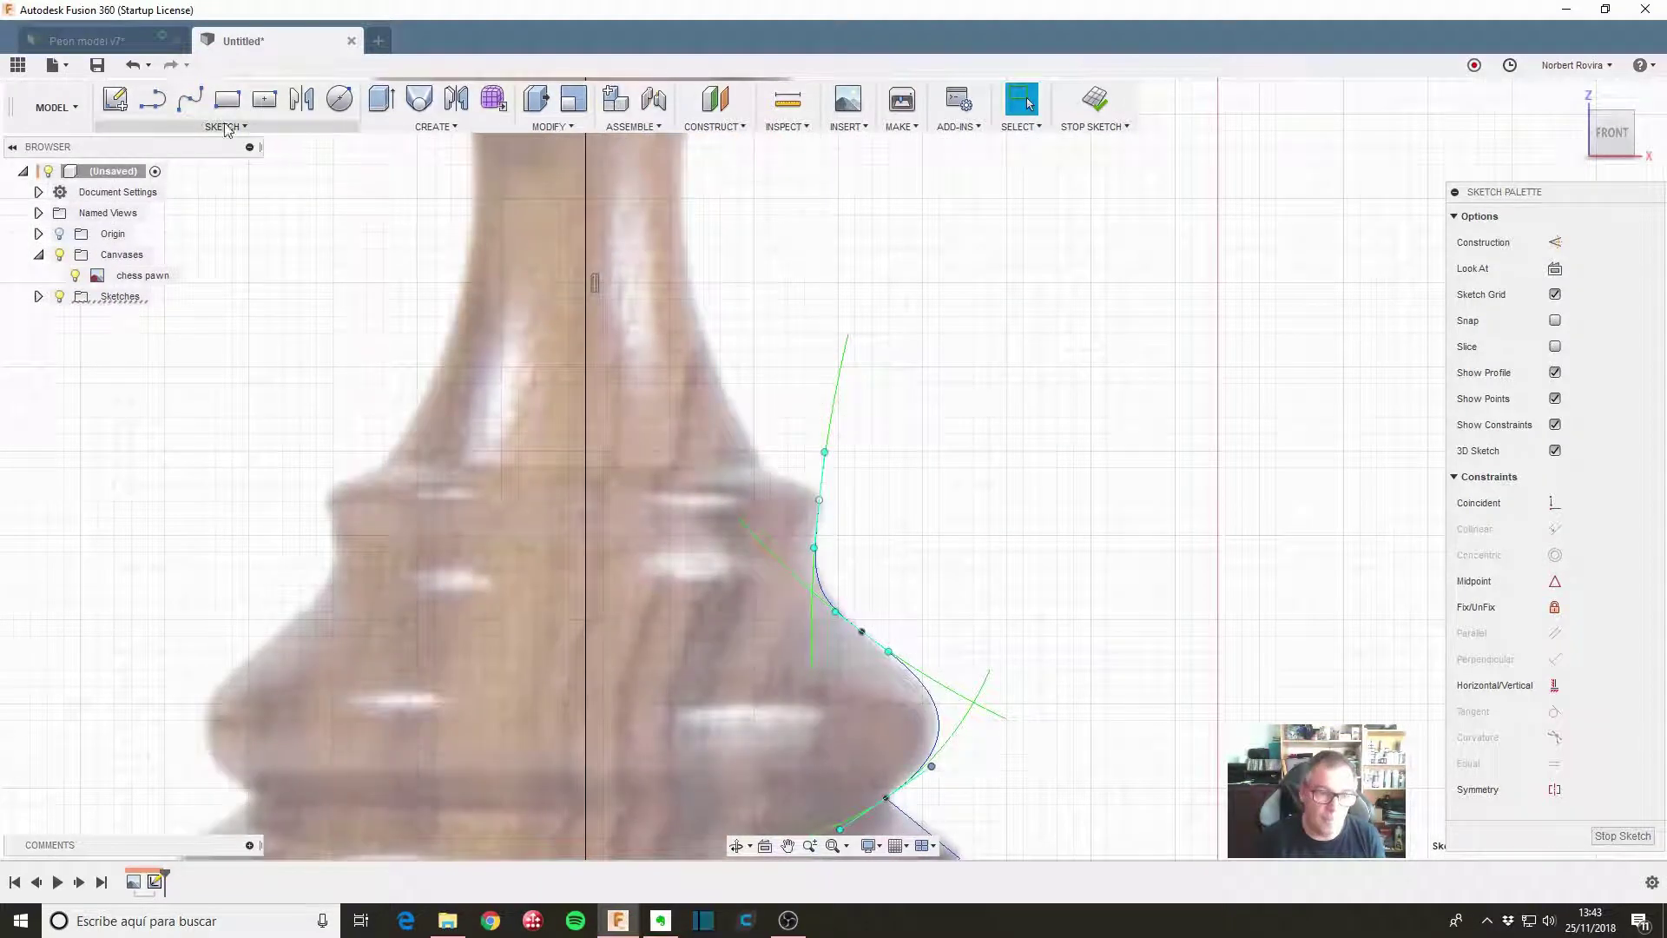
Add a short spline from the first curve's top toward the collar and bend it into an arc
left_click(190, 98)
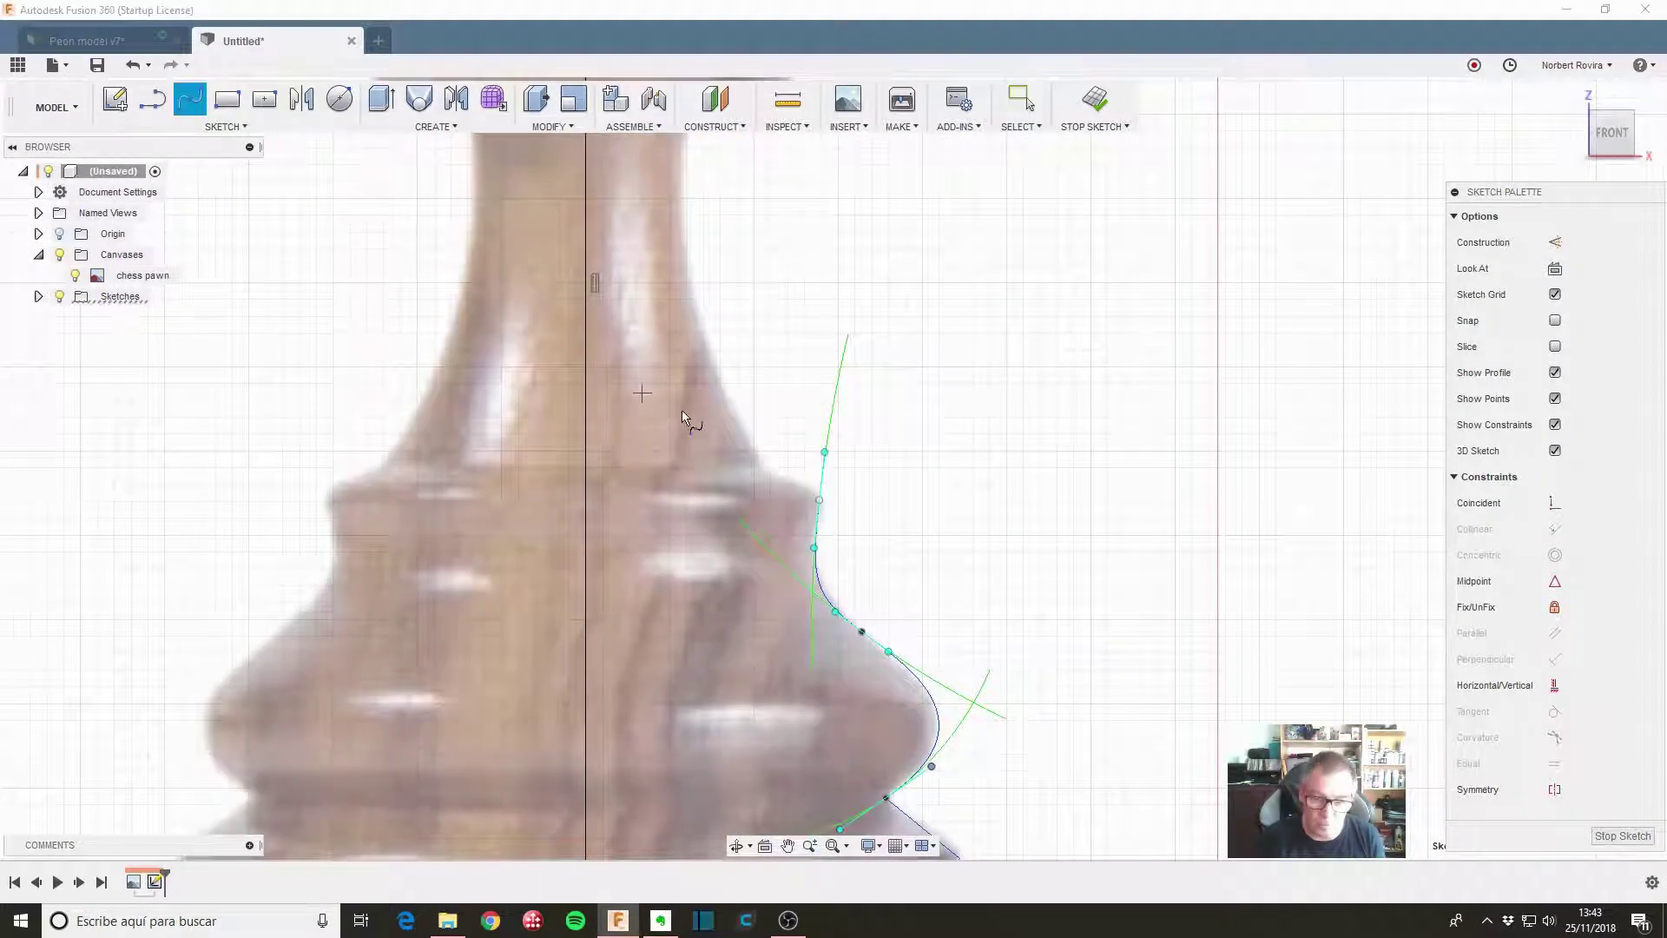
left_click(819, 500)
left_click(756, 468)
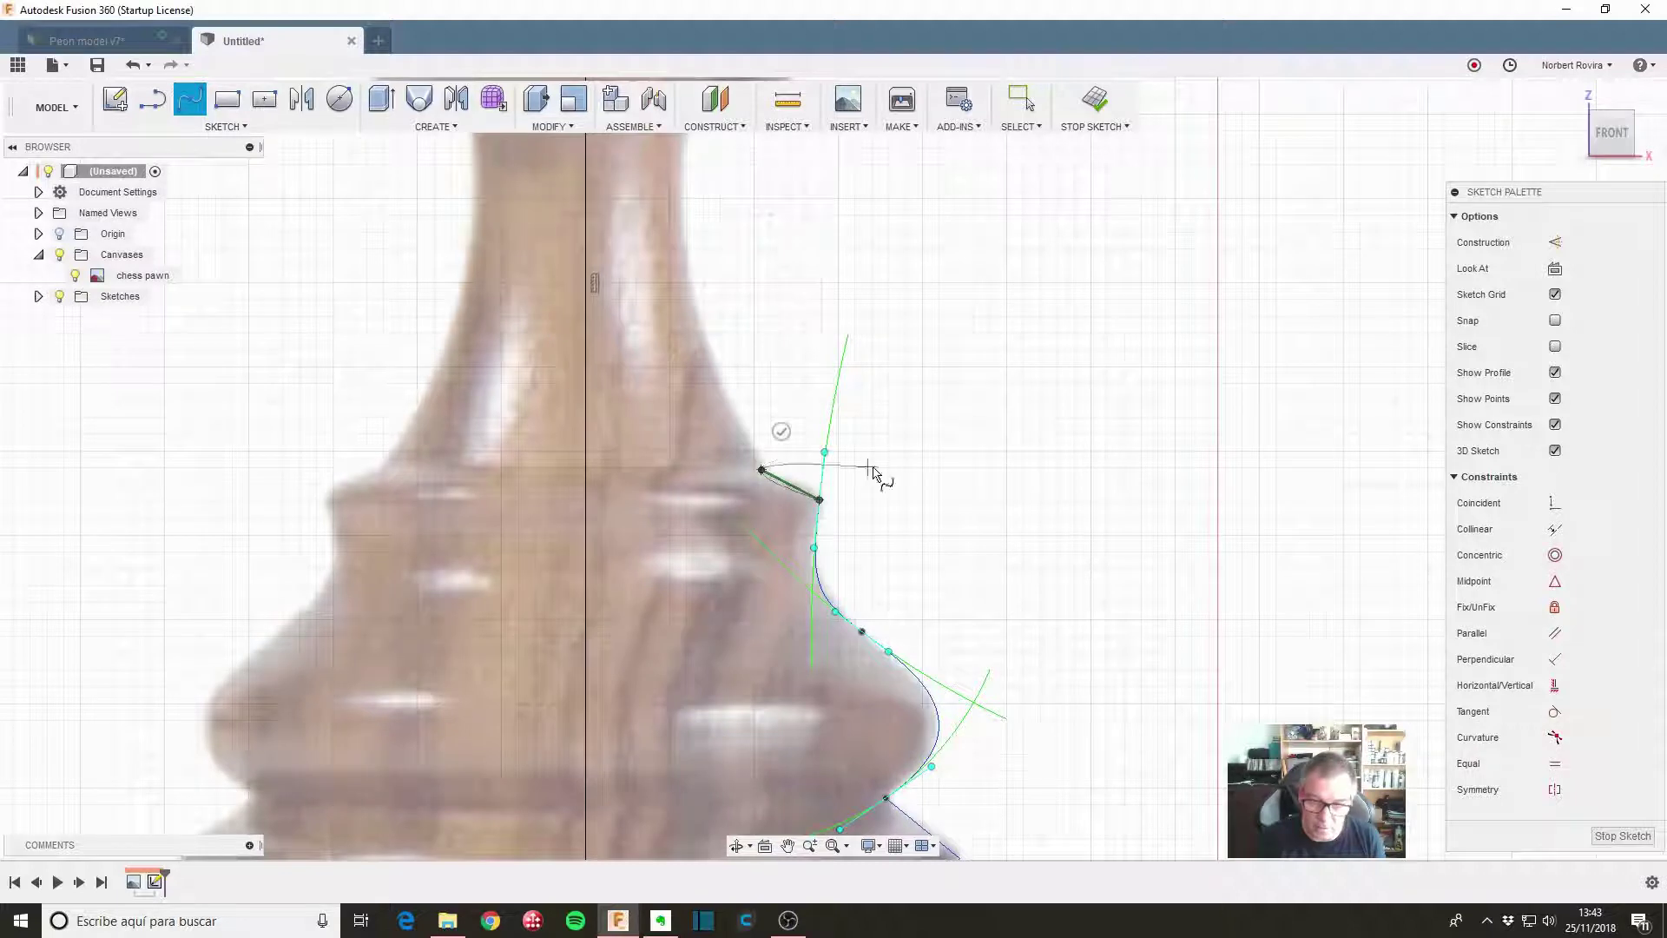
key("Escape")
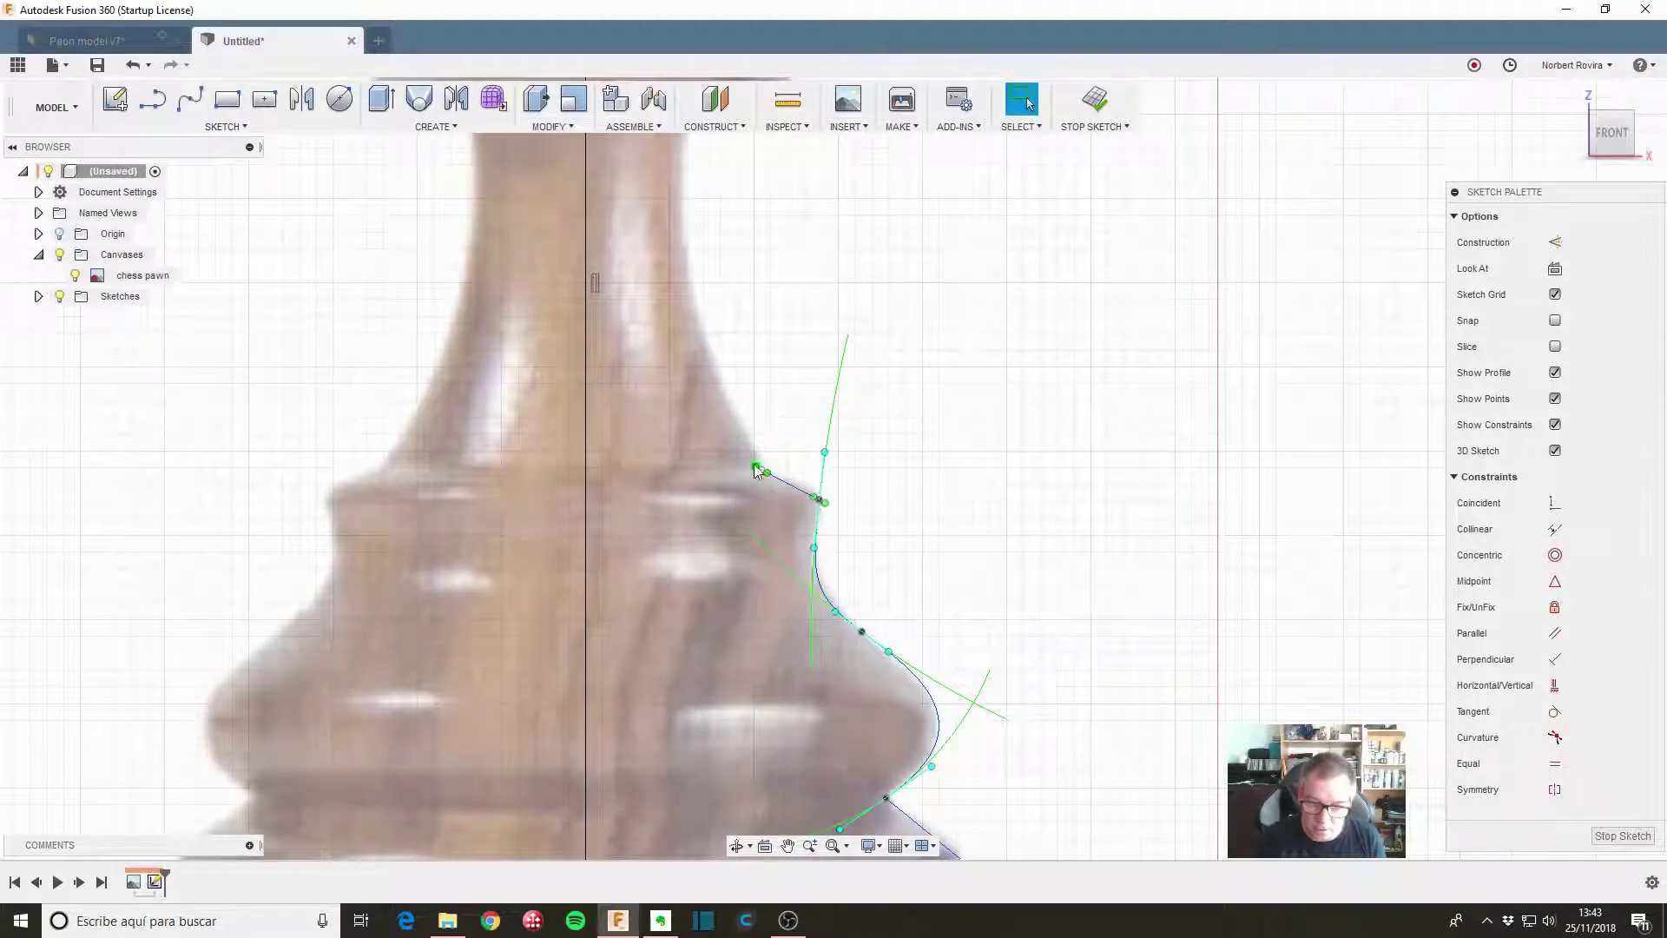
scroll(819, 518, "up", 3)
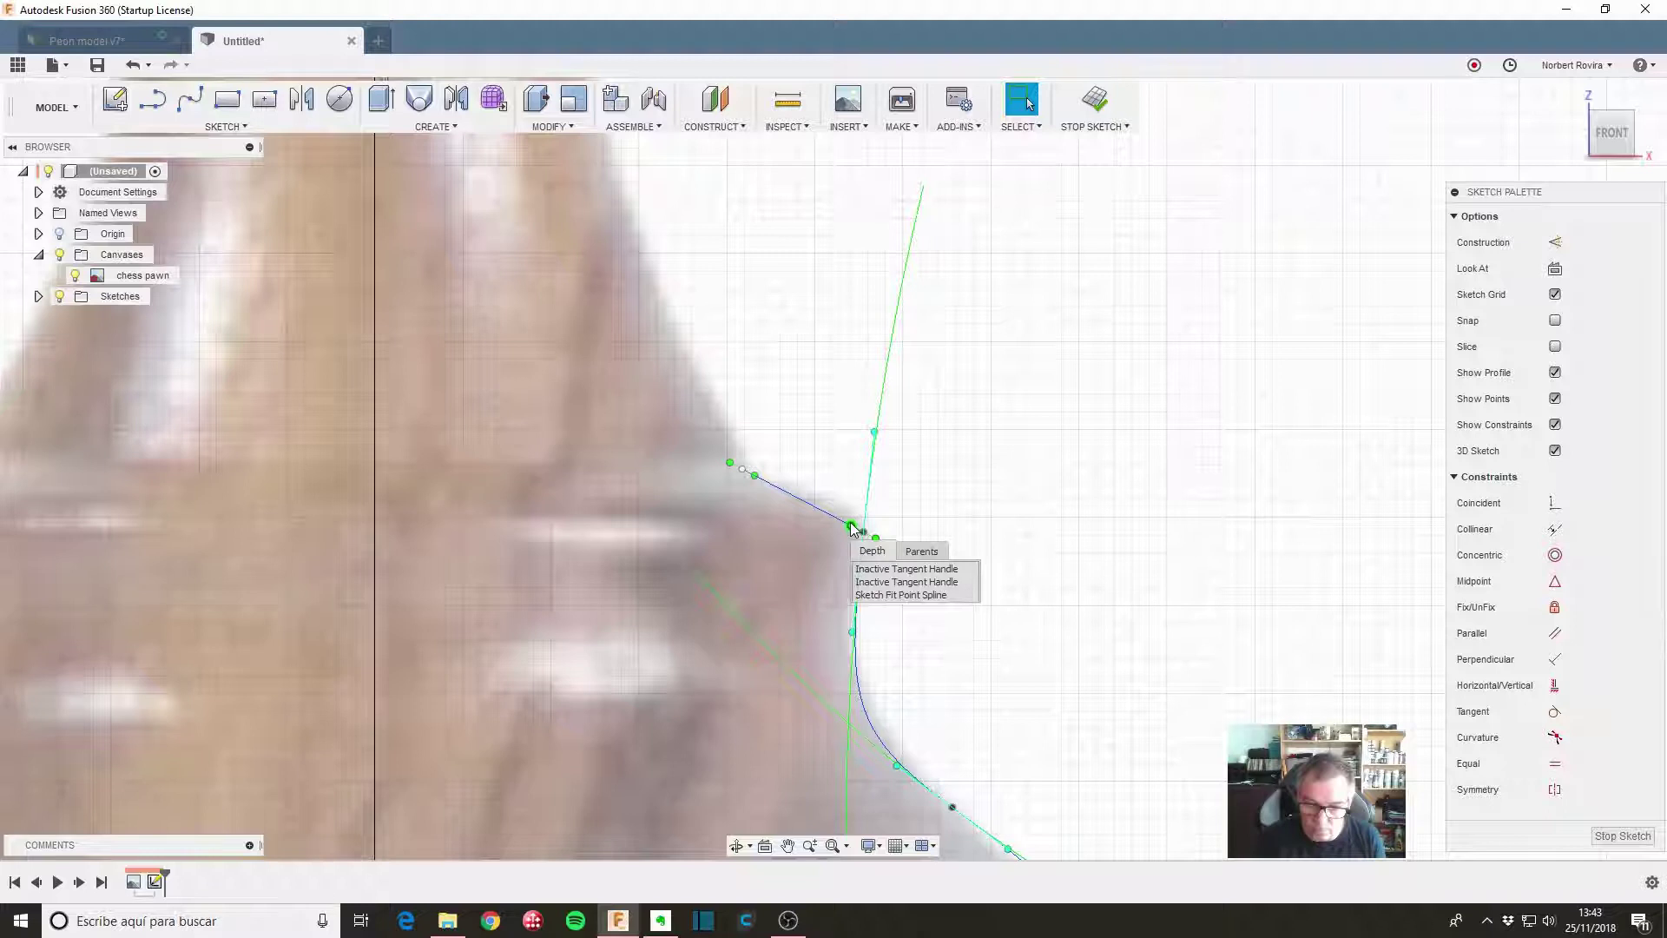
left_click_drag(851, 525, 862, 527)
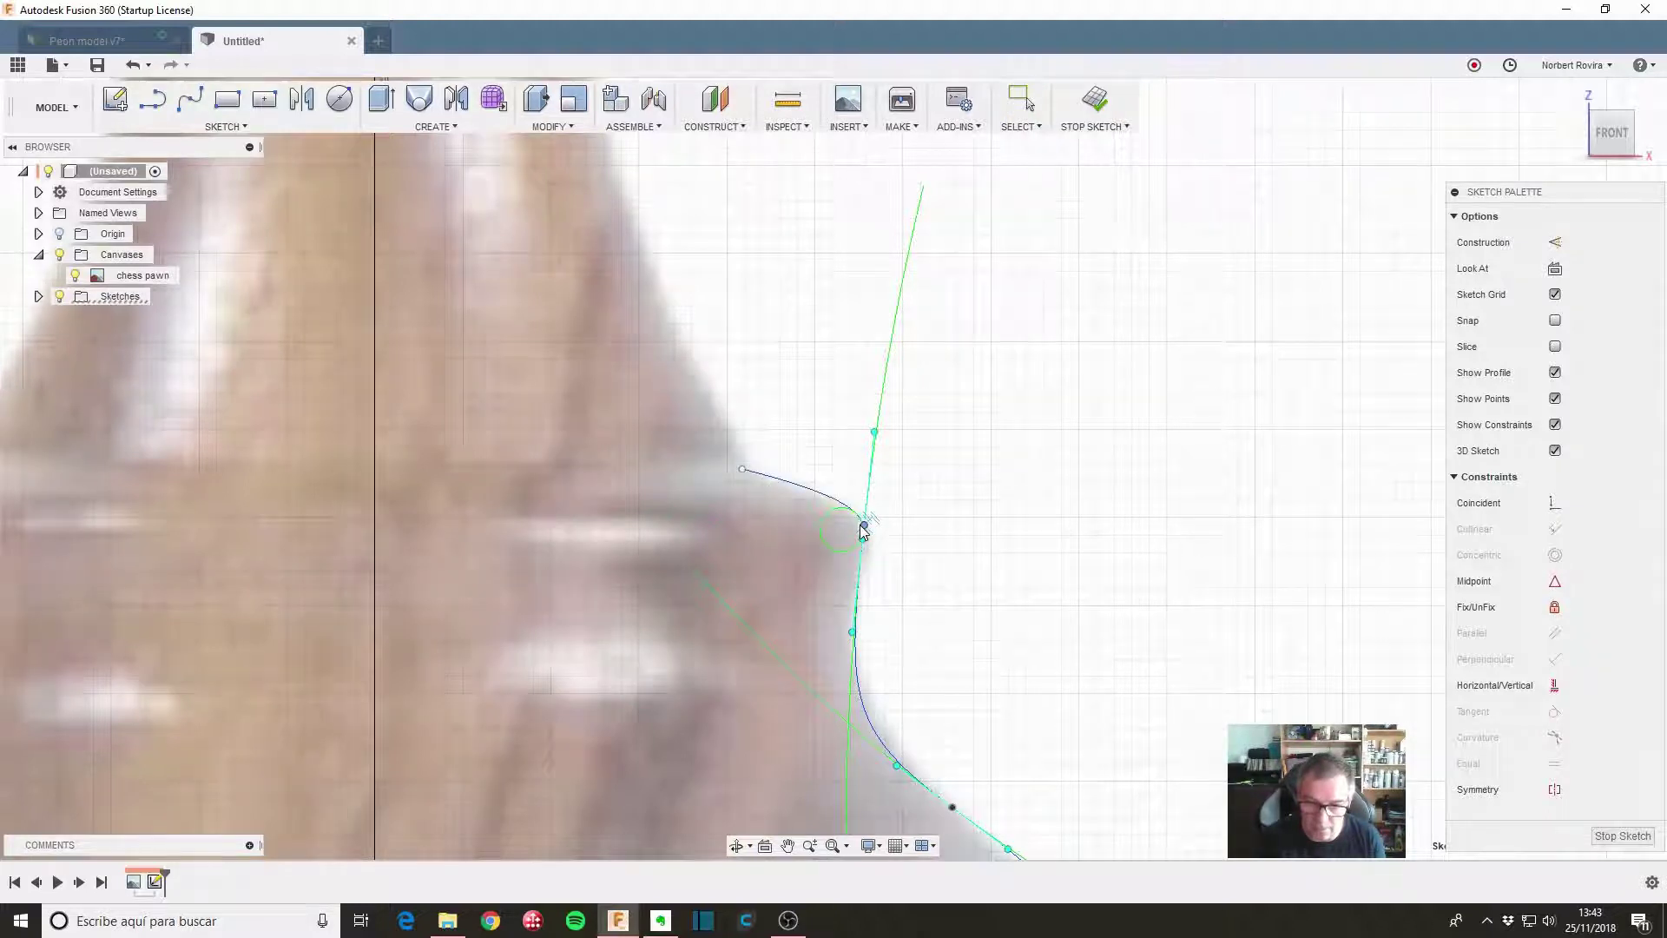
Inspect the base profile, selecting the base spline and upper arc to check their fit
scroll(554, 431, "down", 5)
scroll(576, 439, "down", 5)
mouse_move(726, 316)
middle_mouse_down()
mouse_move(842, 291)
mouse_move(777, 458)
middle_mouse_up()
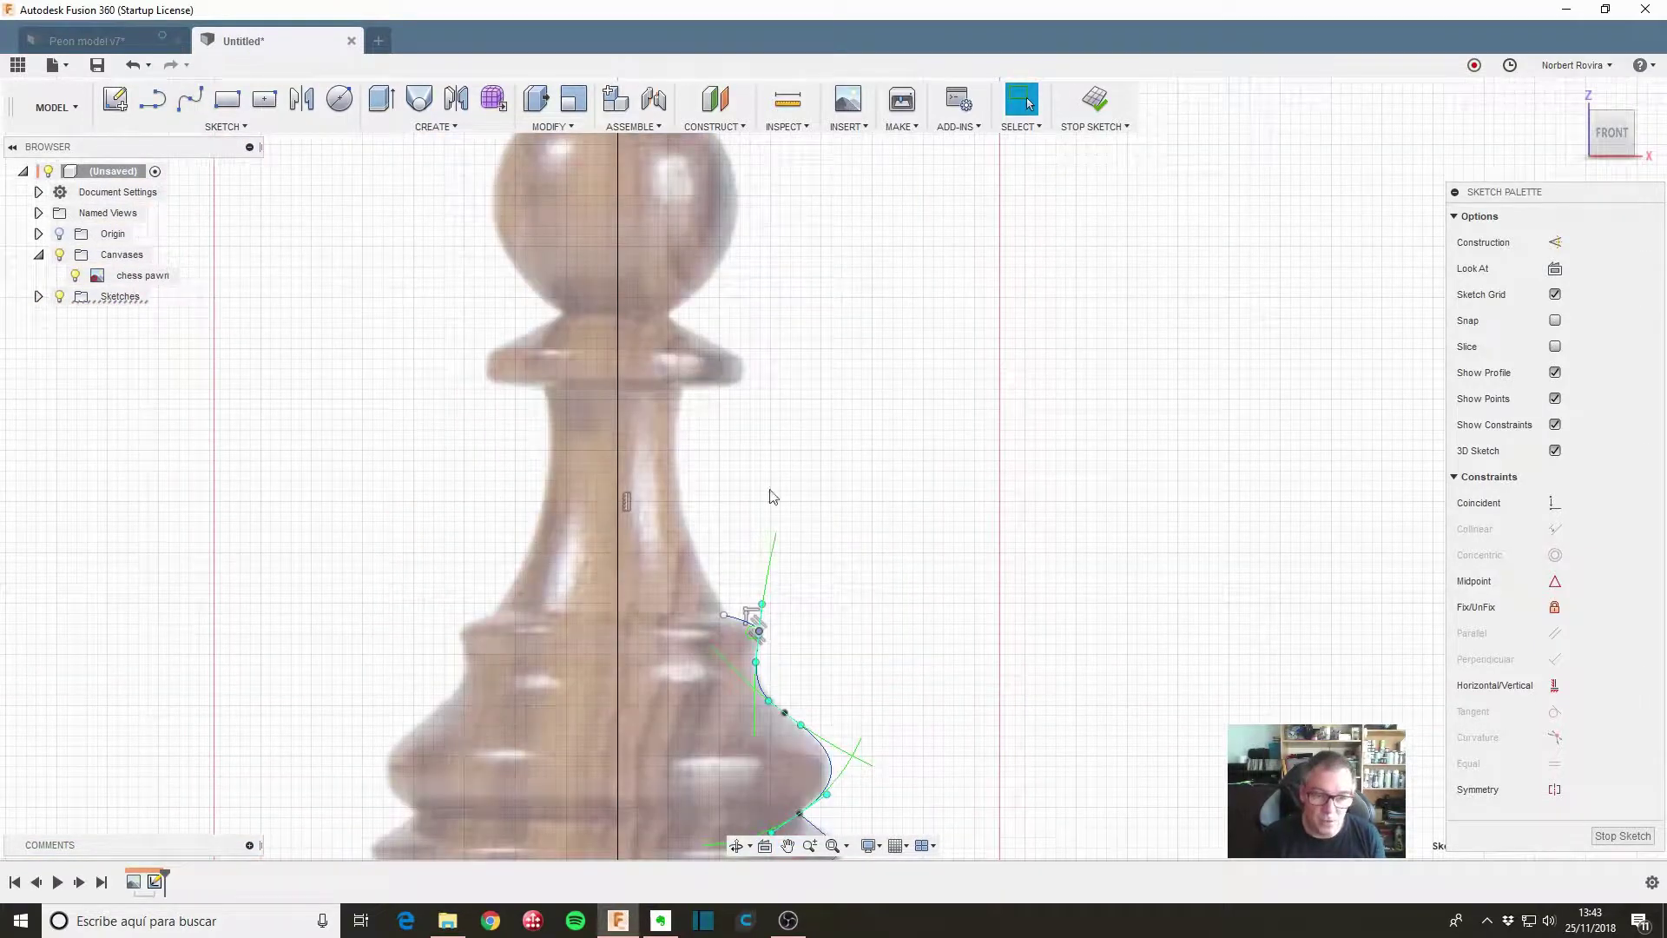
scroll(770, 495, "down", 2)
middle_click_drag(945, 524, 888, 277)
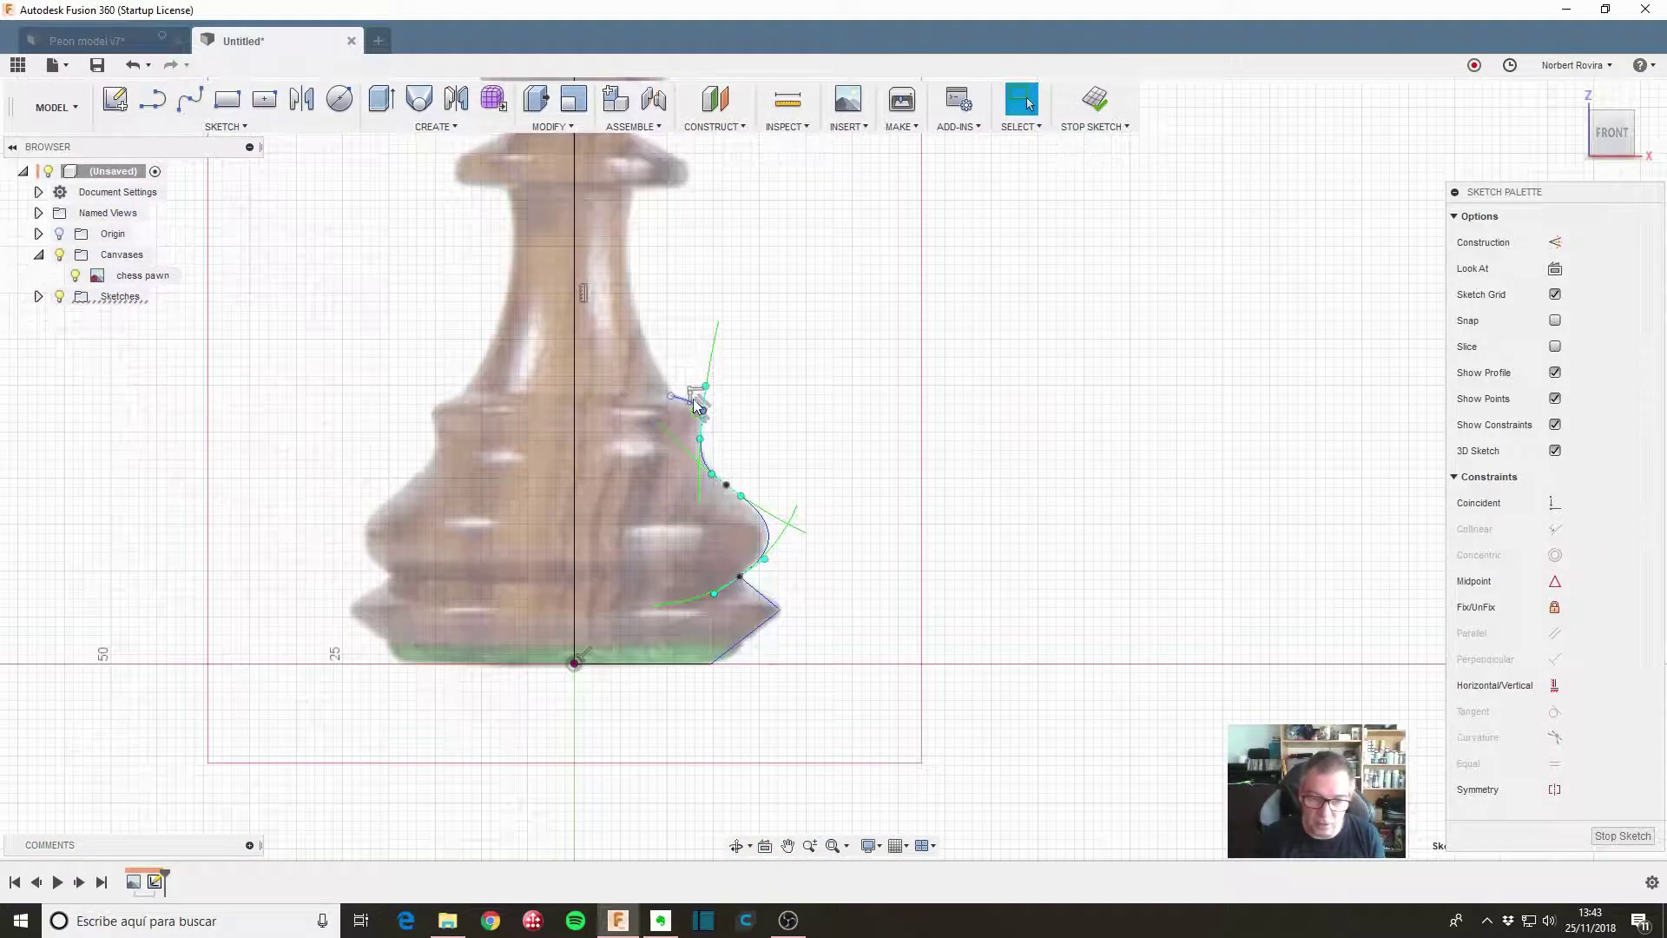
scroll(697, 405, "up", 2)
scroll(688, 405, "up", 2)
scroll(589, 444, "up", 1)
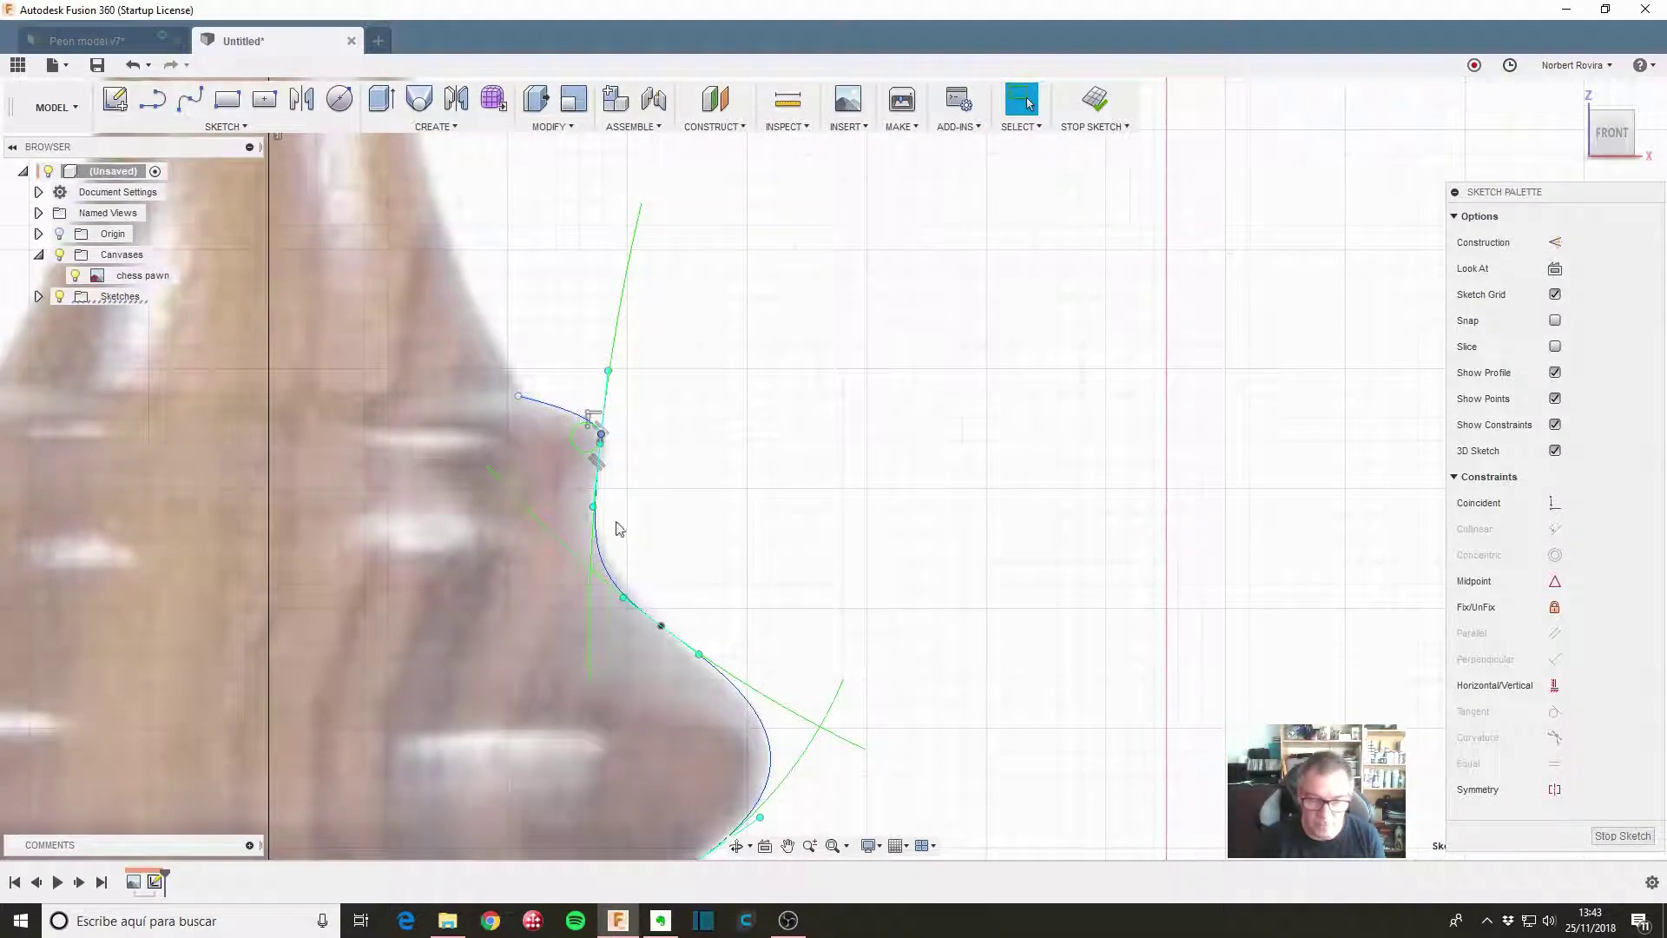
middle_click_drag(767, 487, 913, 354)
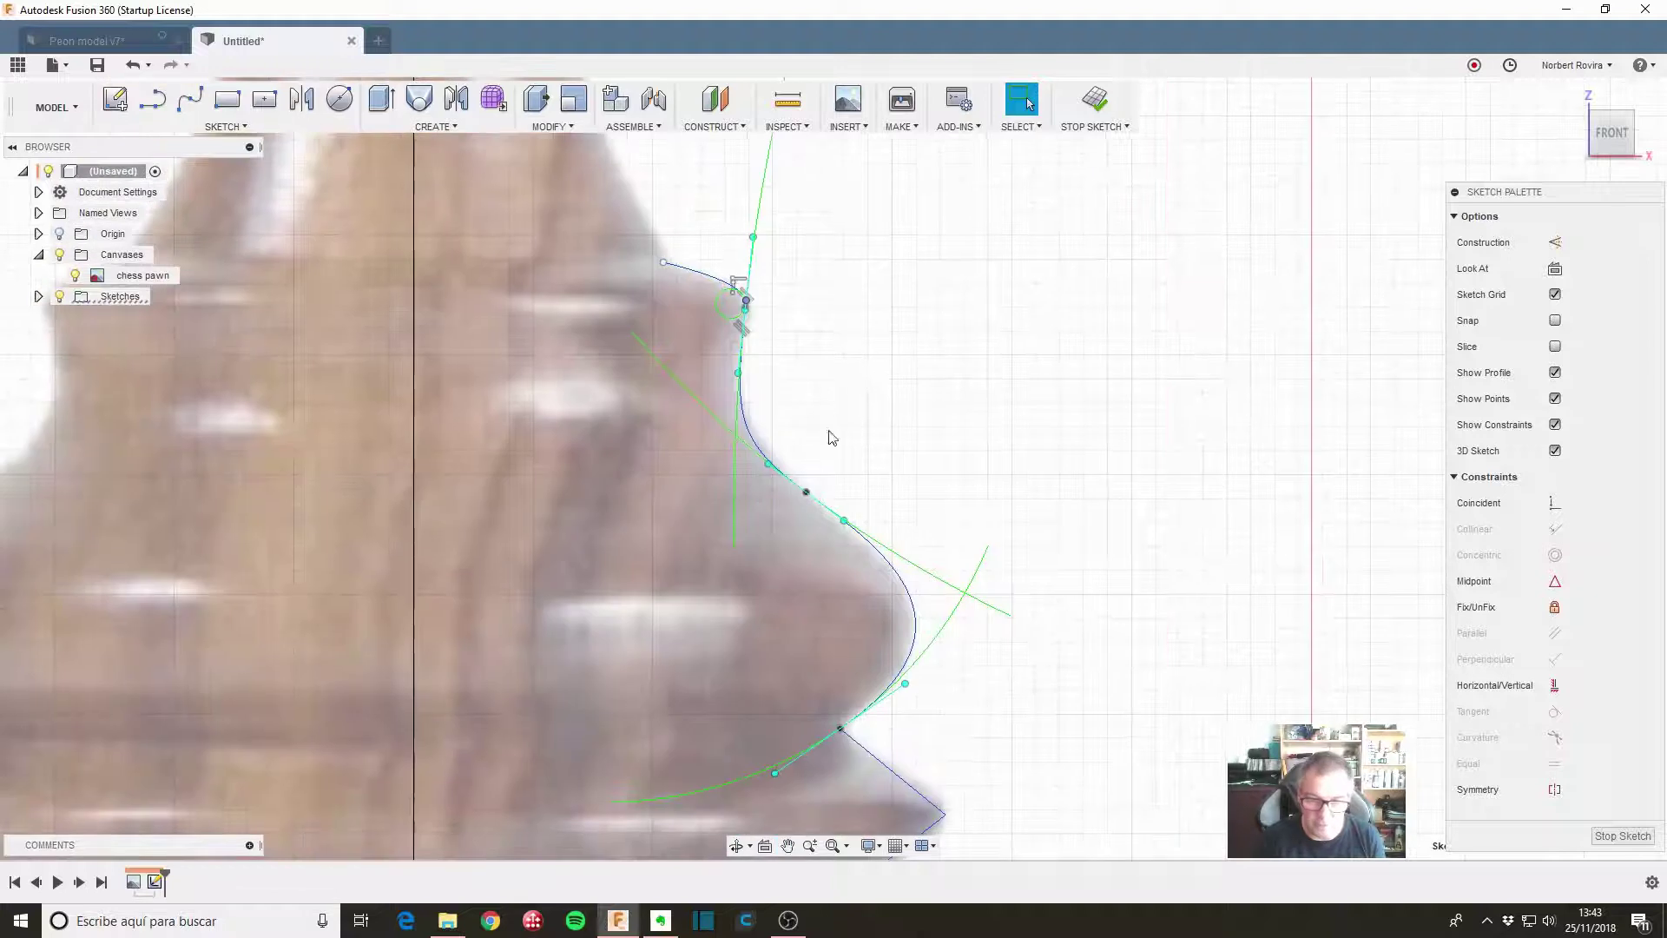
left_click(757, 459)
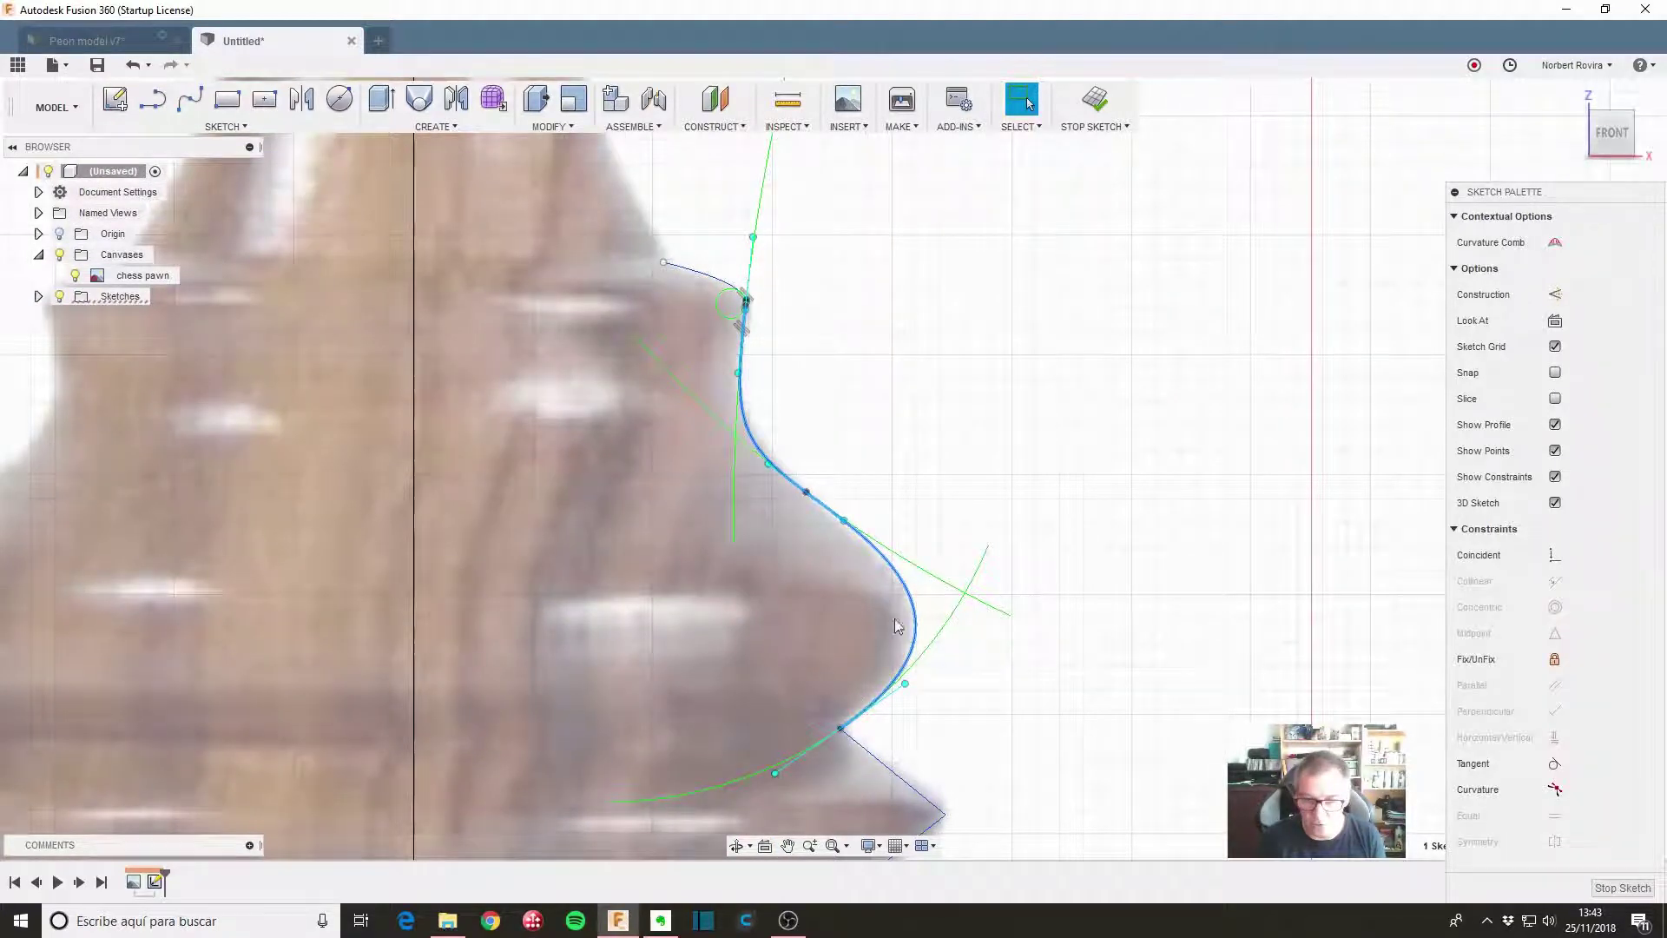
middle_click_drag(762, 316, 751, 447)
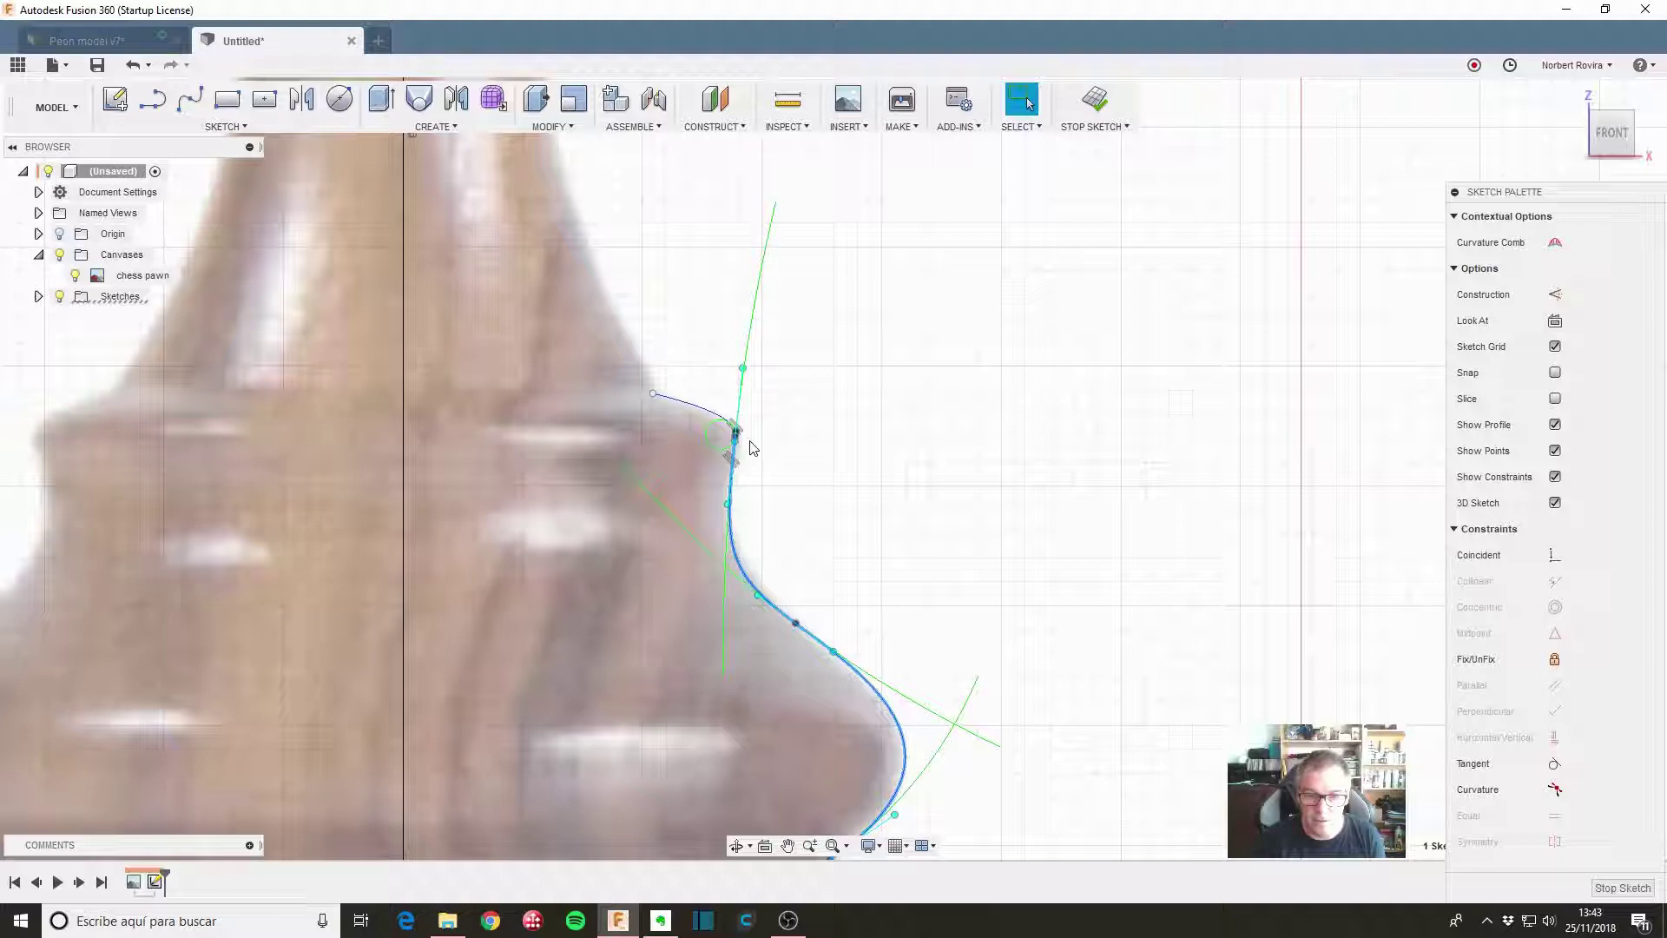
left_click(708, 416)
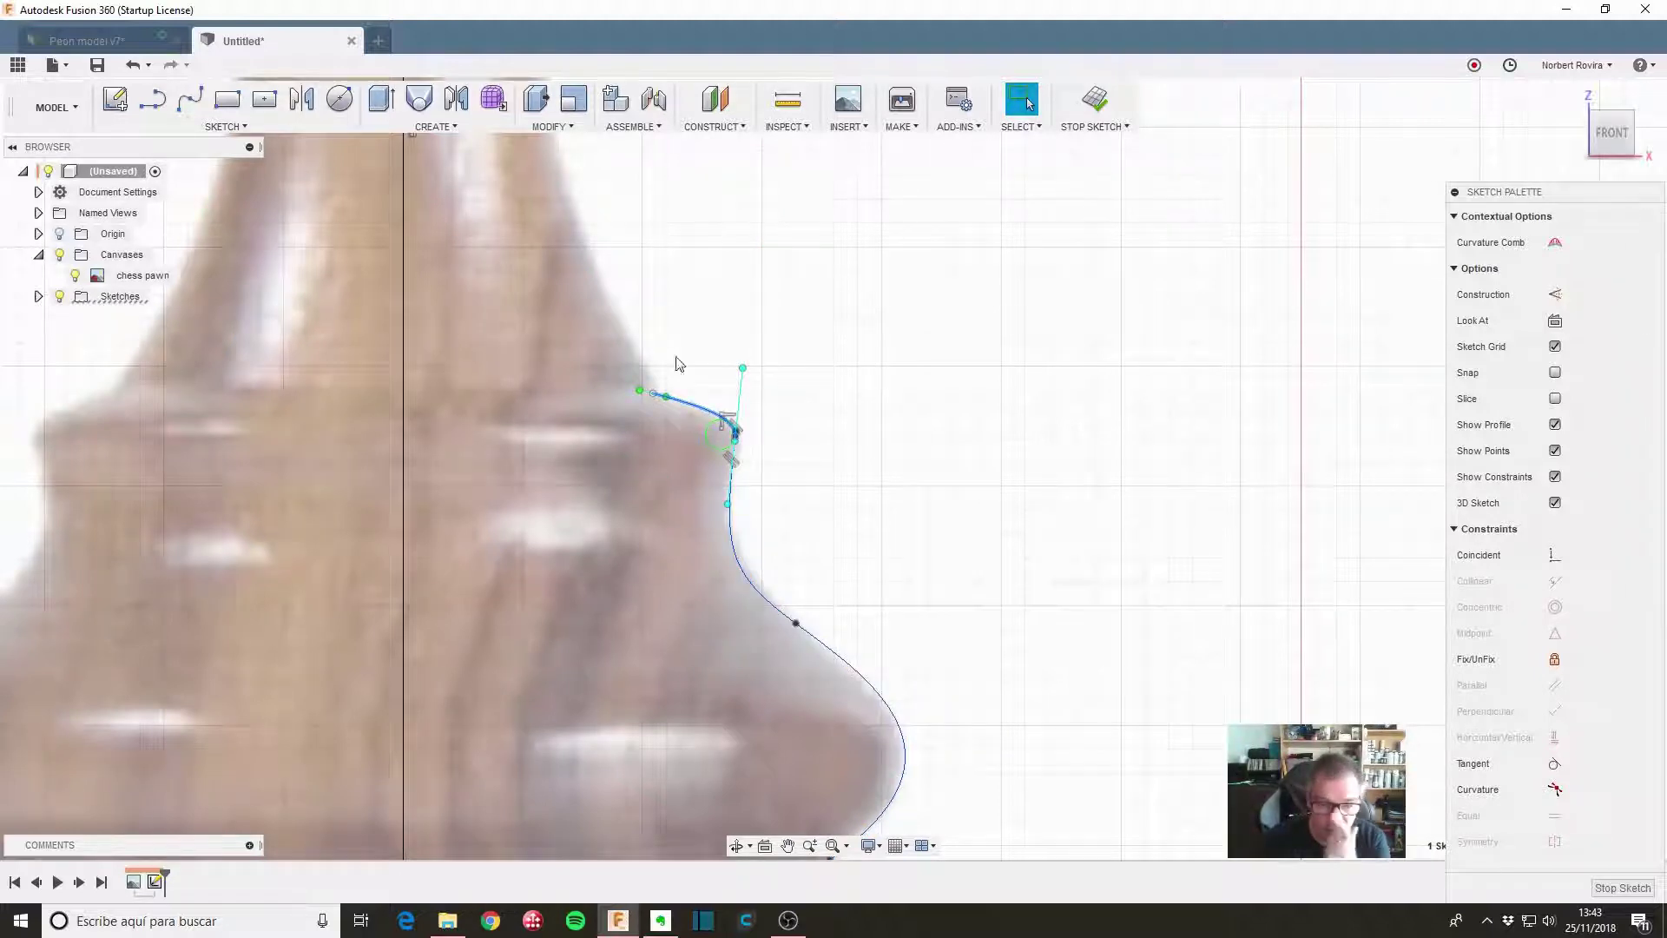
Pan and zoom up toward the pawn's stem to frame the next part of the profile
middle_click_drag(673, 361, 777, 524)
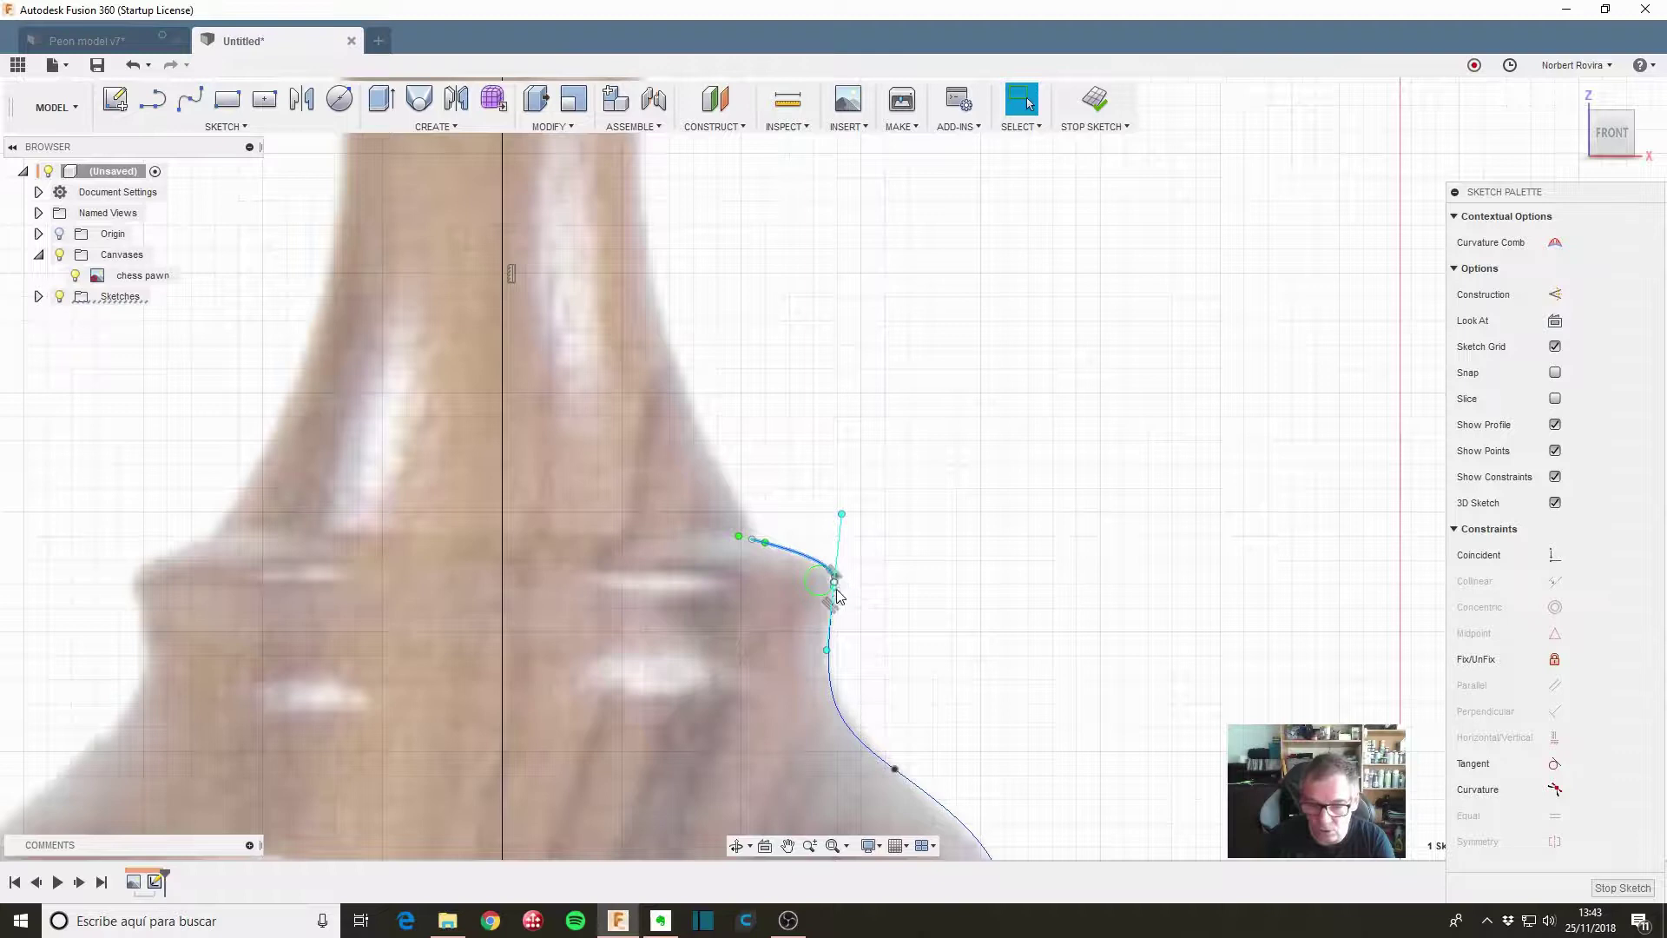
scroll(834, 580, "up", 3)
scroll(836, 582, "up", 2)
scroll(801, 395, "down", 1)
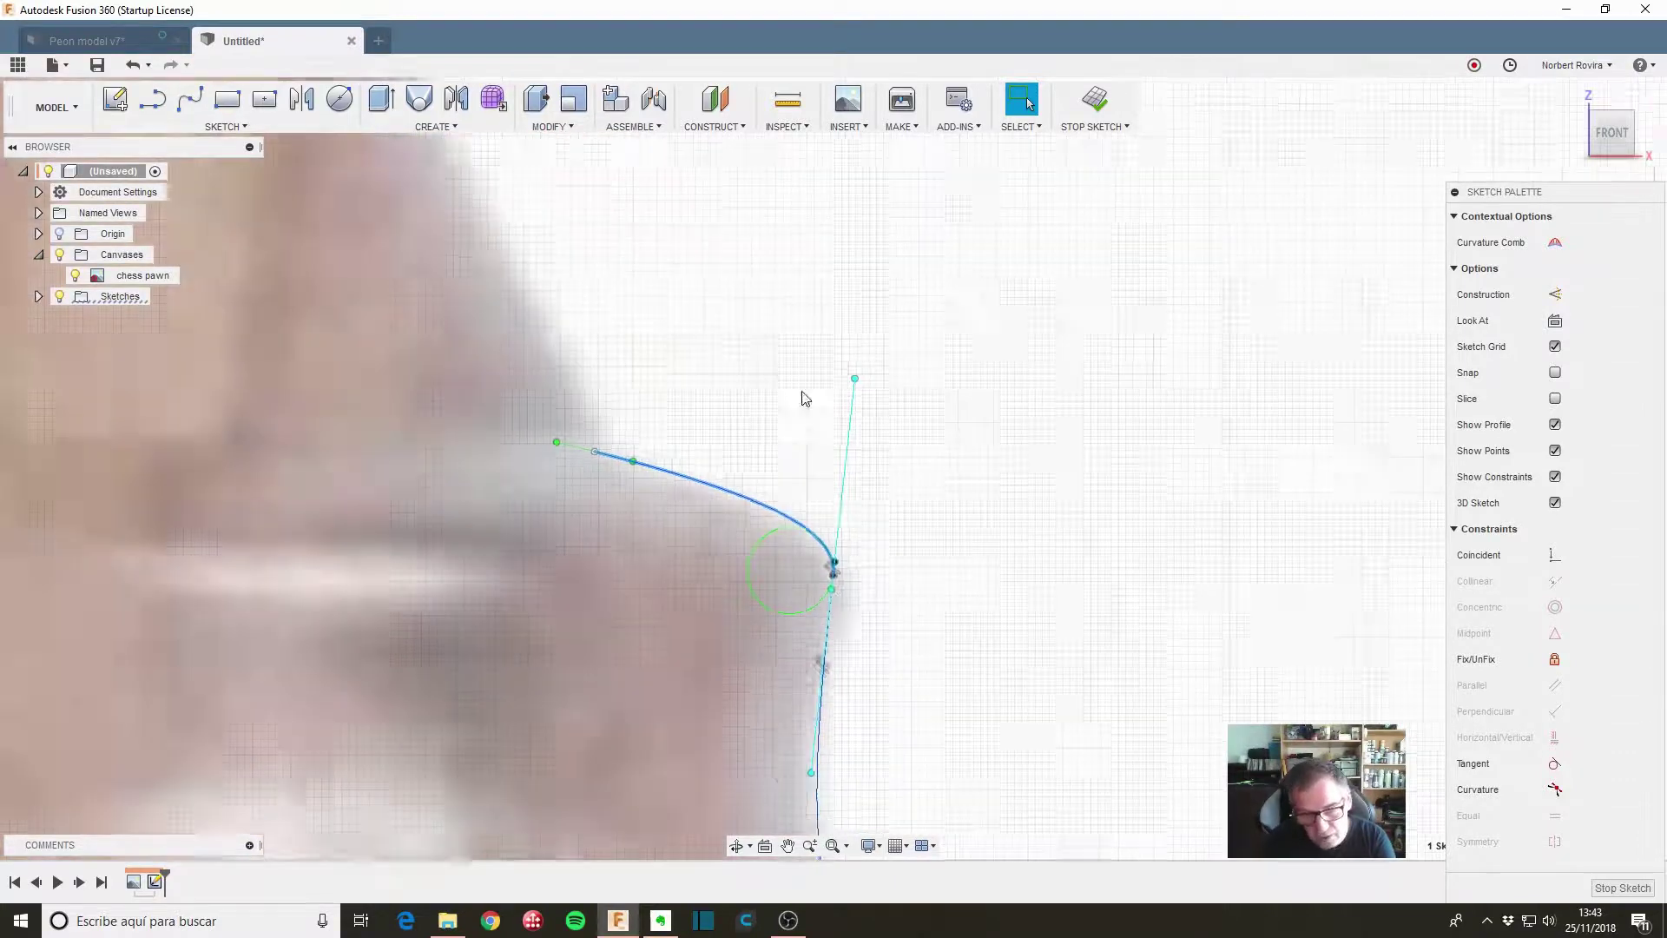
scroll(778, 410, "down", 2)
middle_click_drag(773, 290, 878, 539)
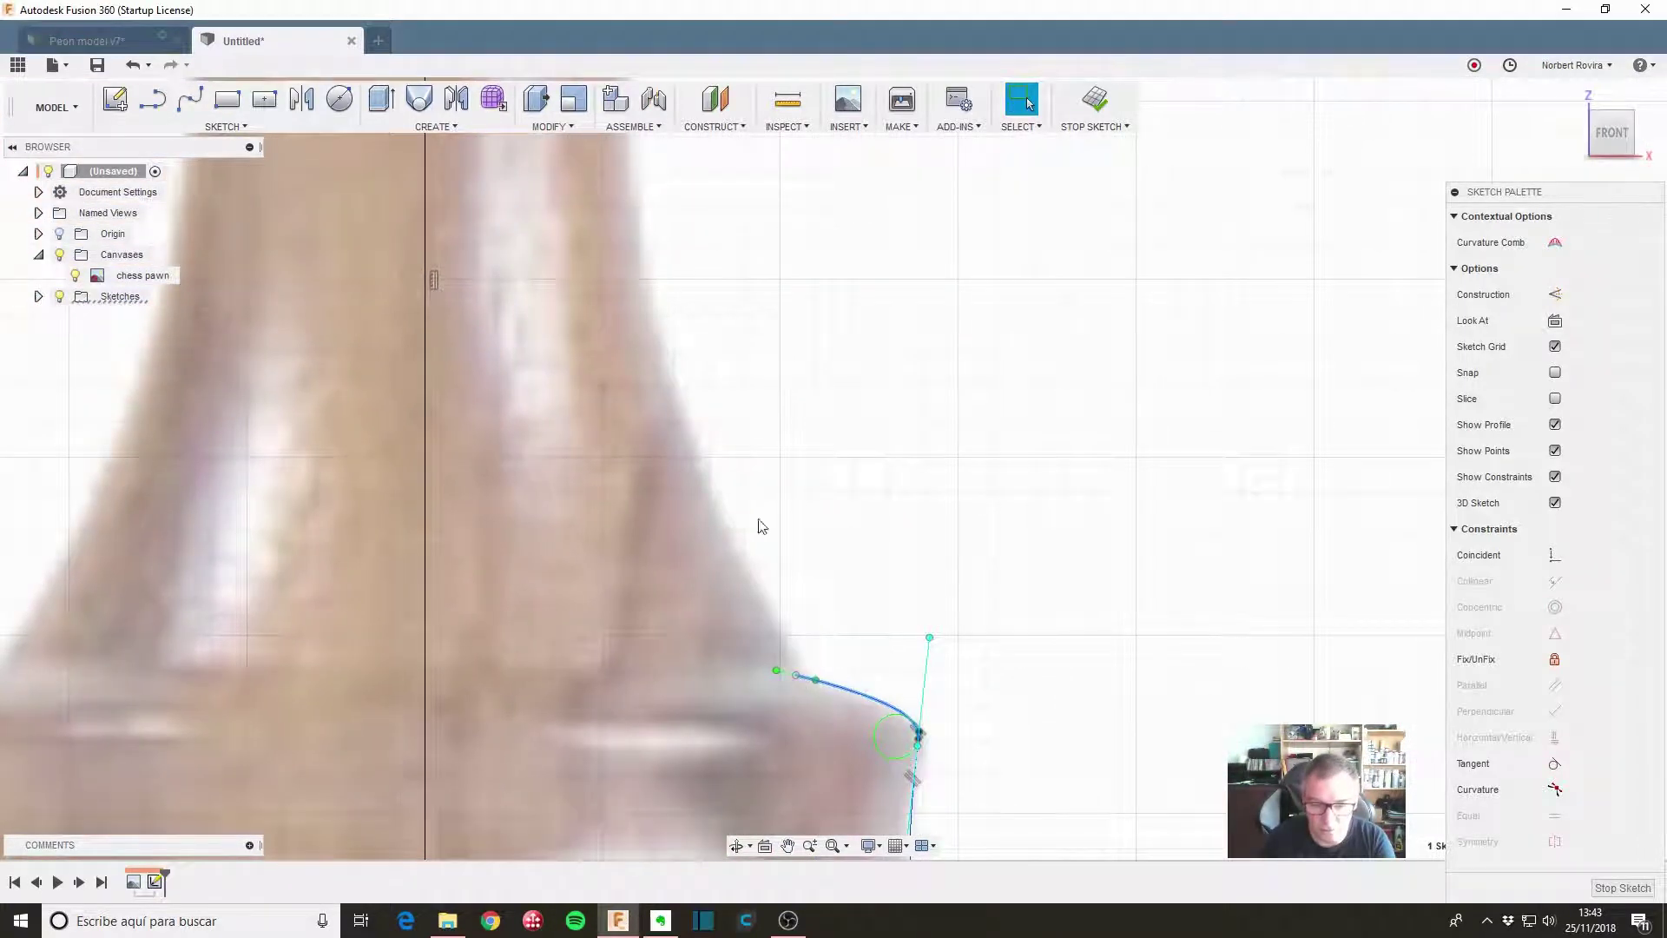
scroll(786, 404, "down", 1)
scroll(907, 299, "down", 1)
middle_click_drag(959, 247, 814, 420)
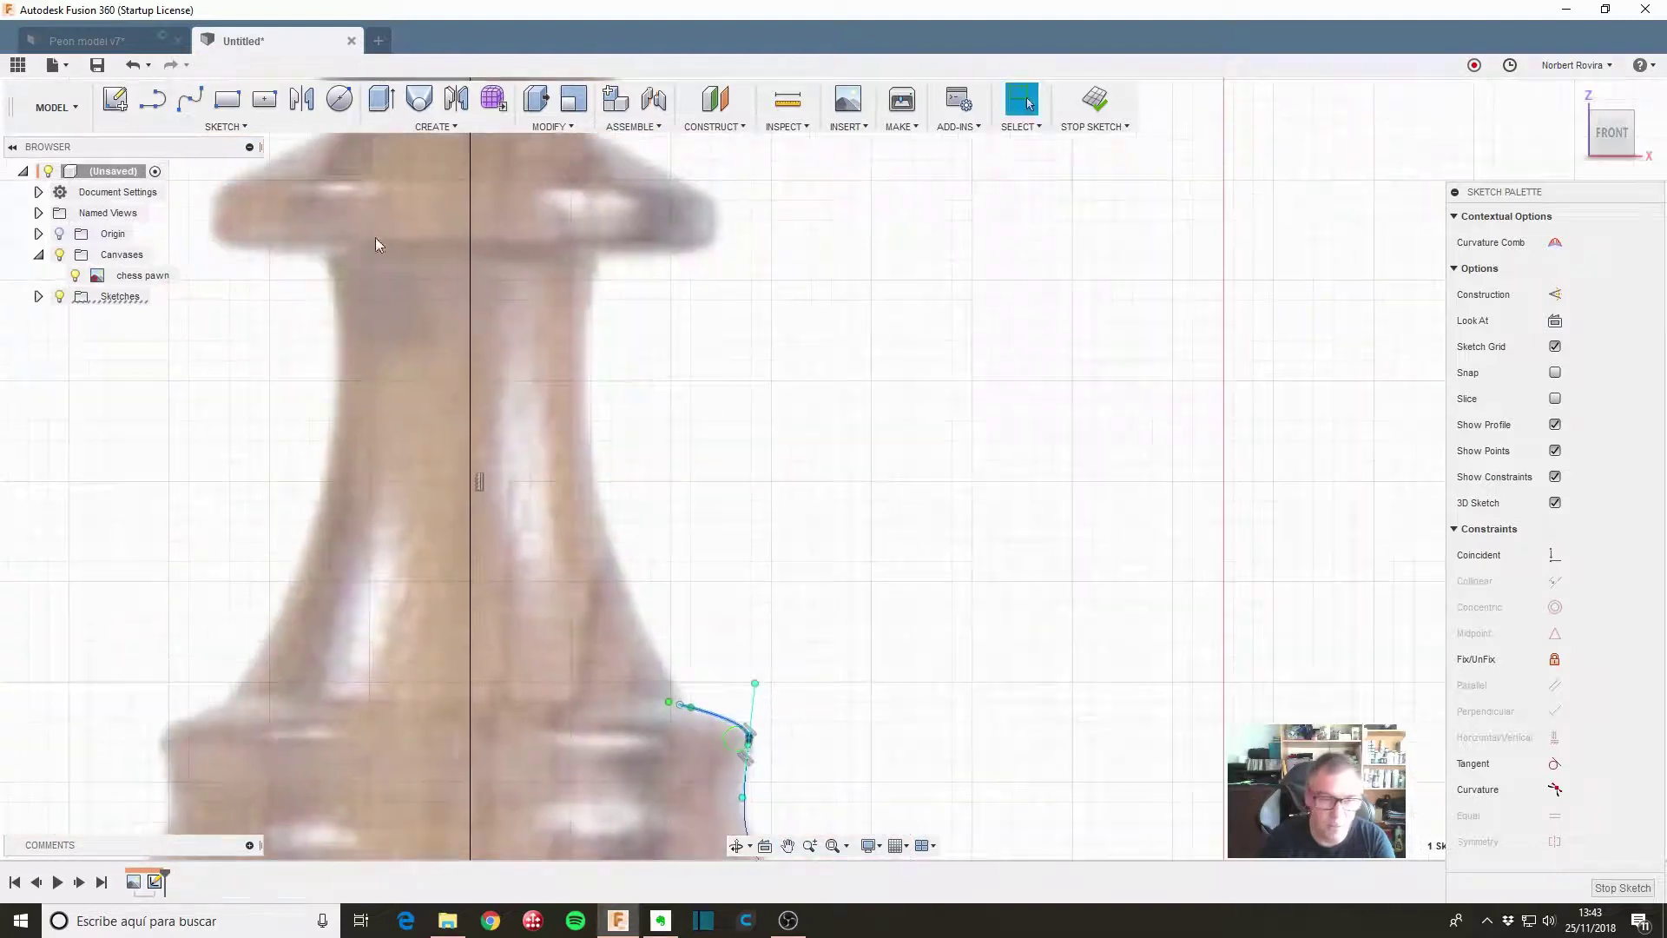
left_click(191, 99)
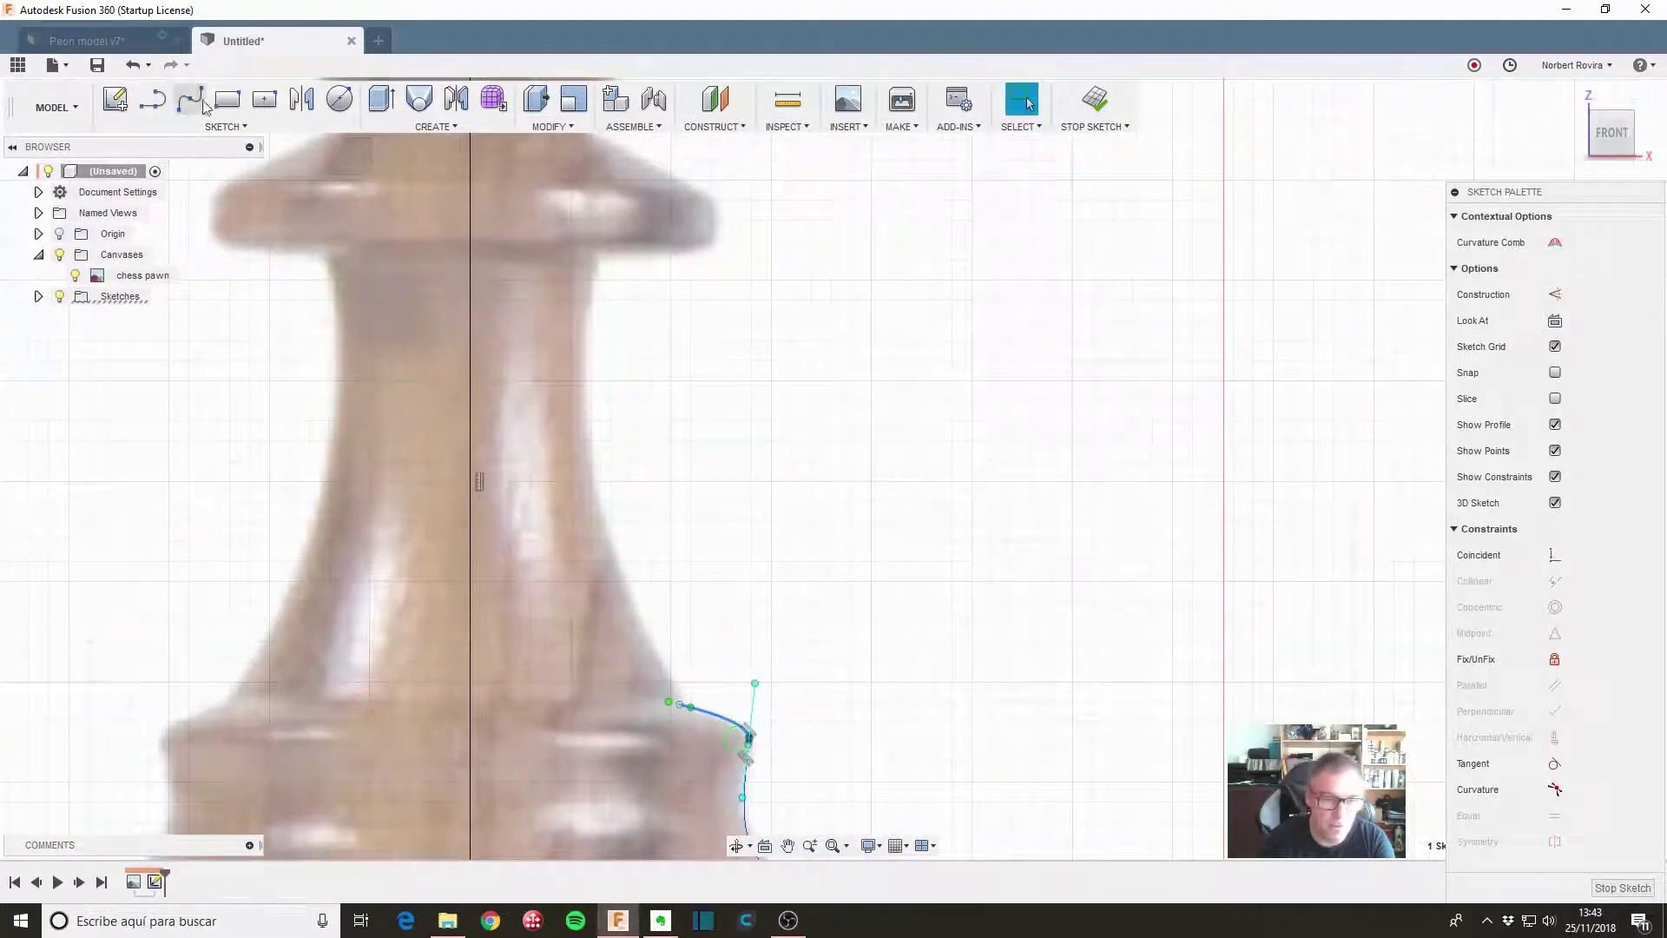
Draw a spline up the stem from the arc's endpoint and bend it to the concave side
left_click(680, 704)
double_click(602, 259)
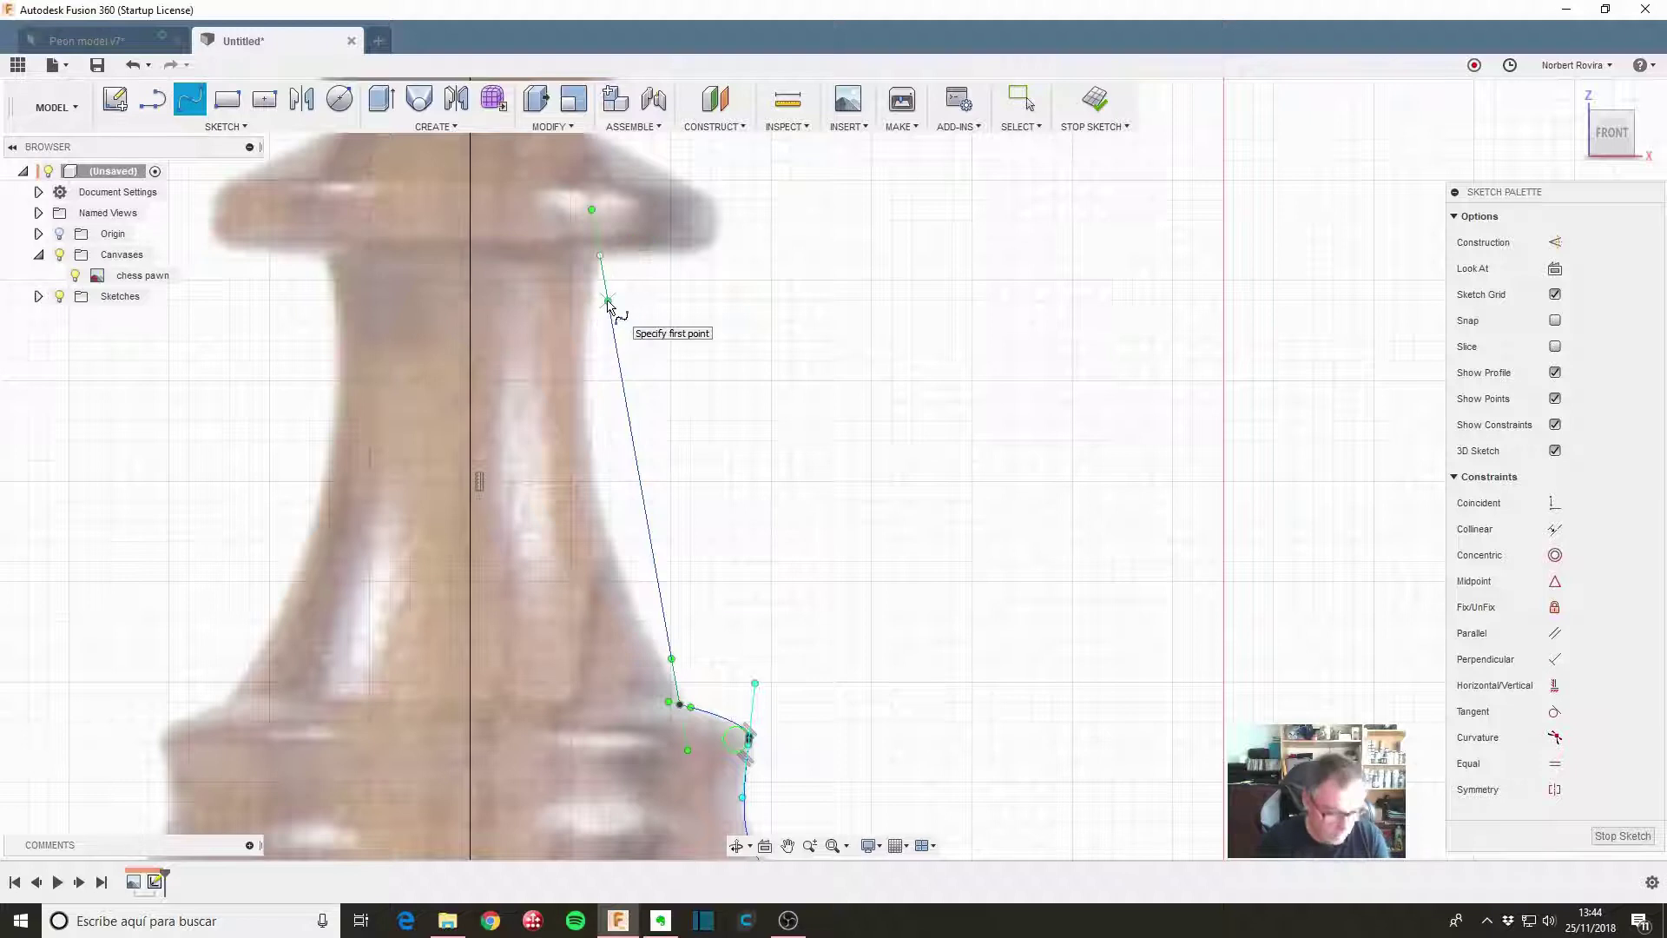
key("Escape")
left_click_drag(608, 302, 590, 326)
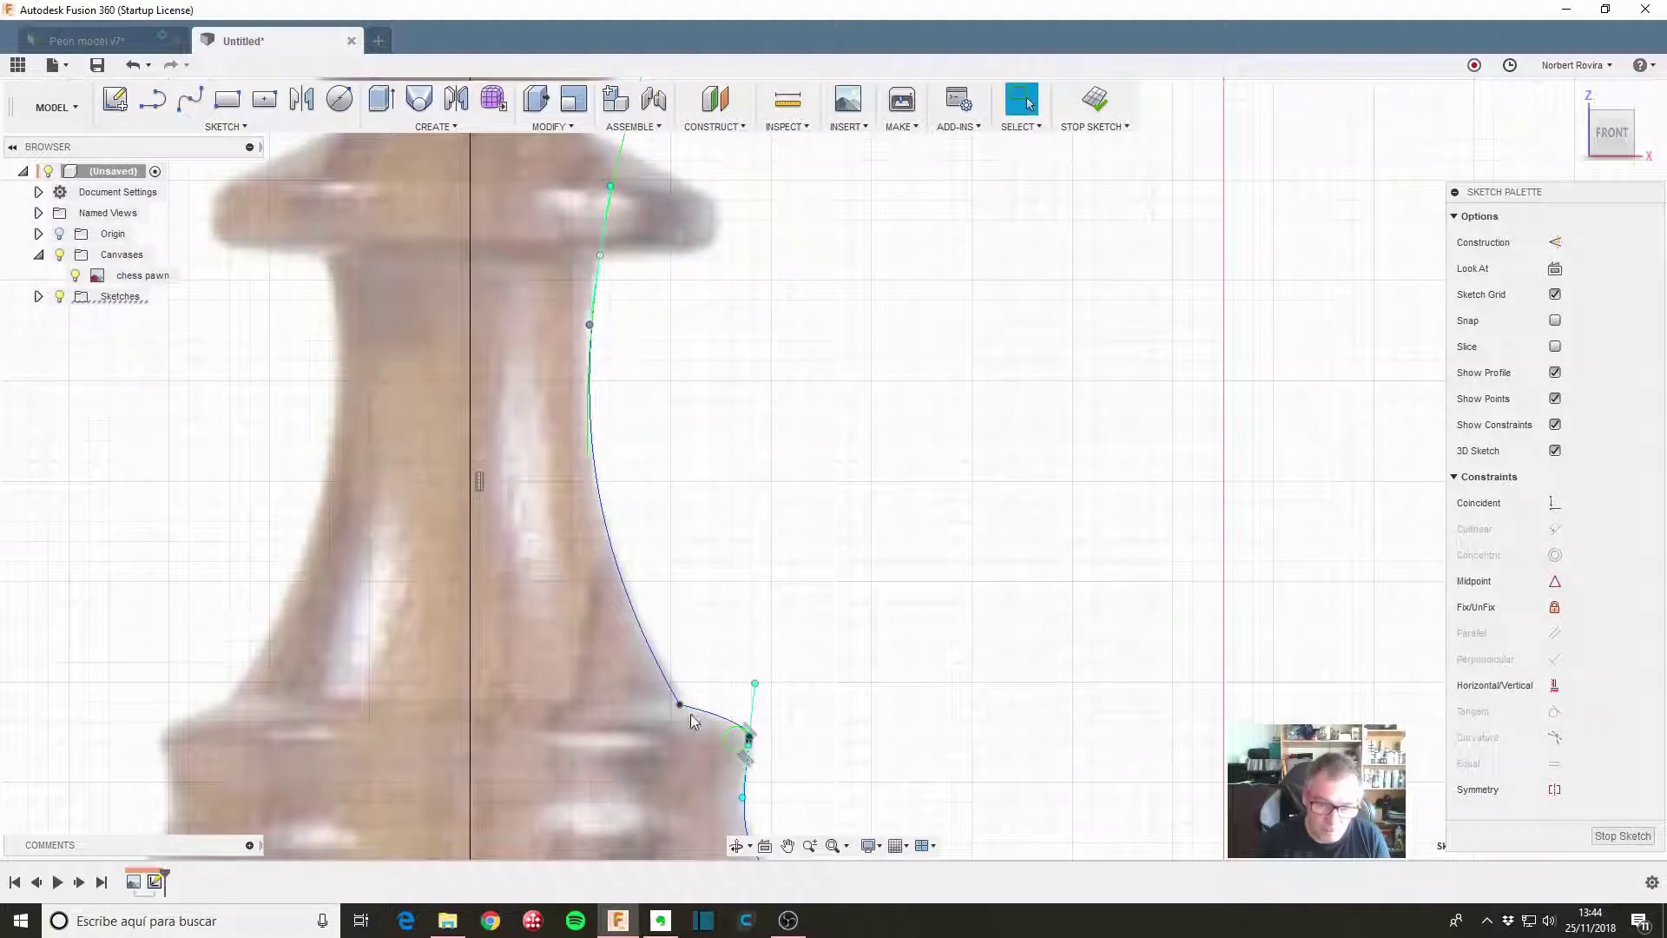
middle_click_drag(789, 326, 789, 527)
Trace the collar with lines: horizontal out to its rim, a short vertical edge, then the slanted top
left_click(152, 98)
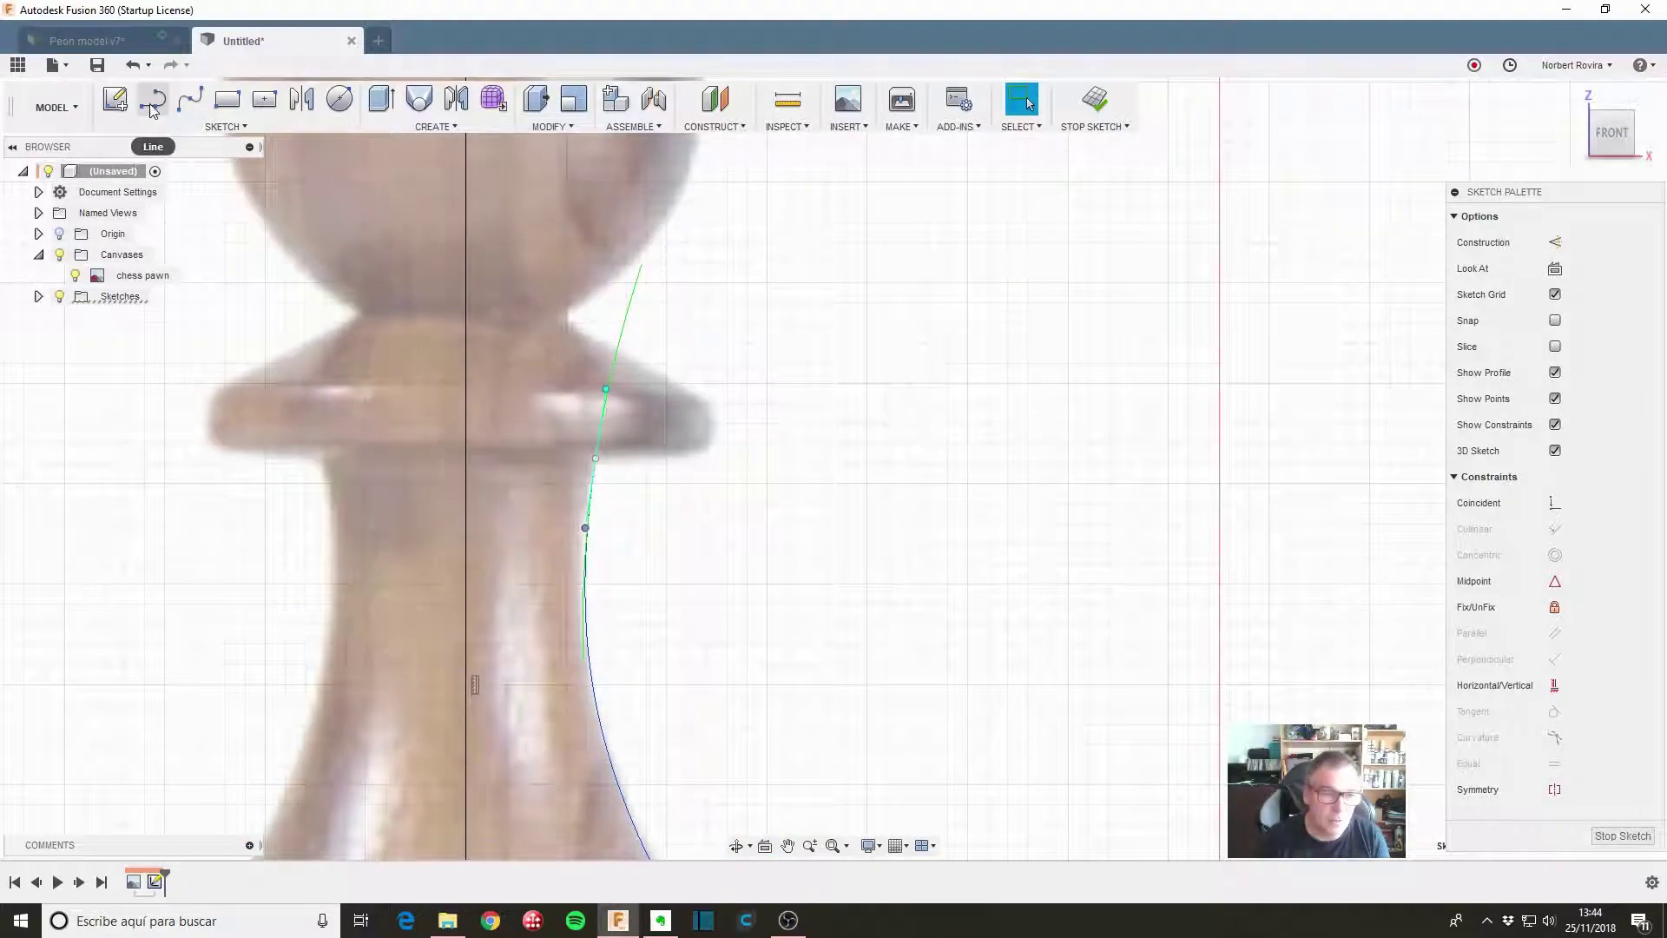
left_click(596, 459)
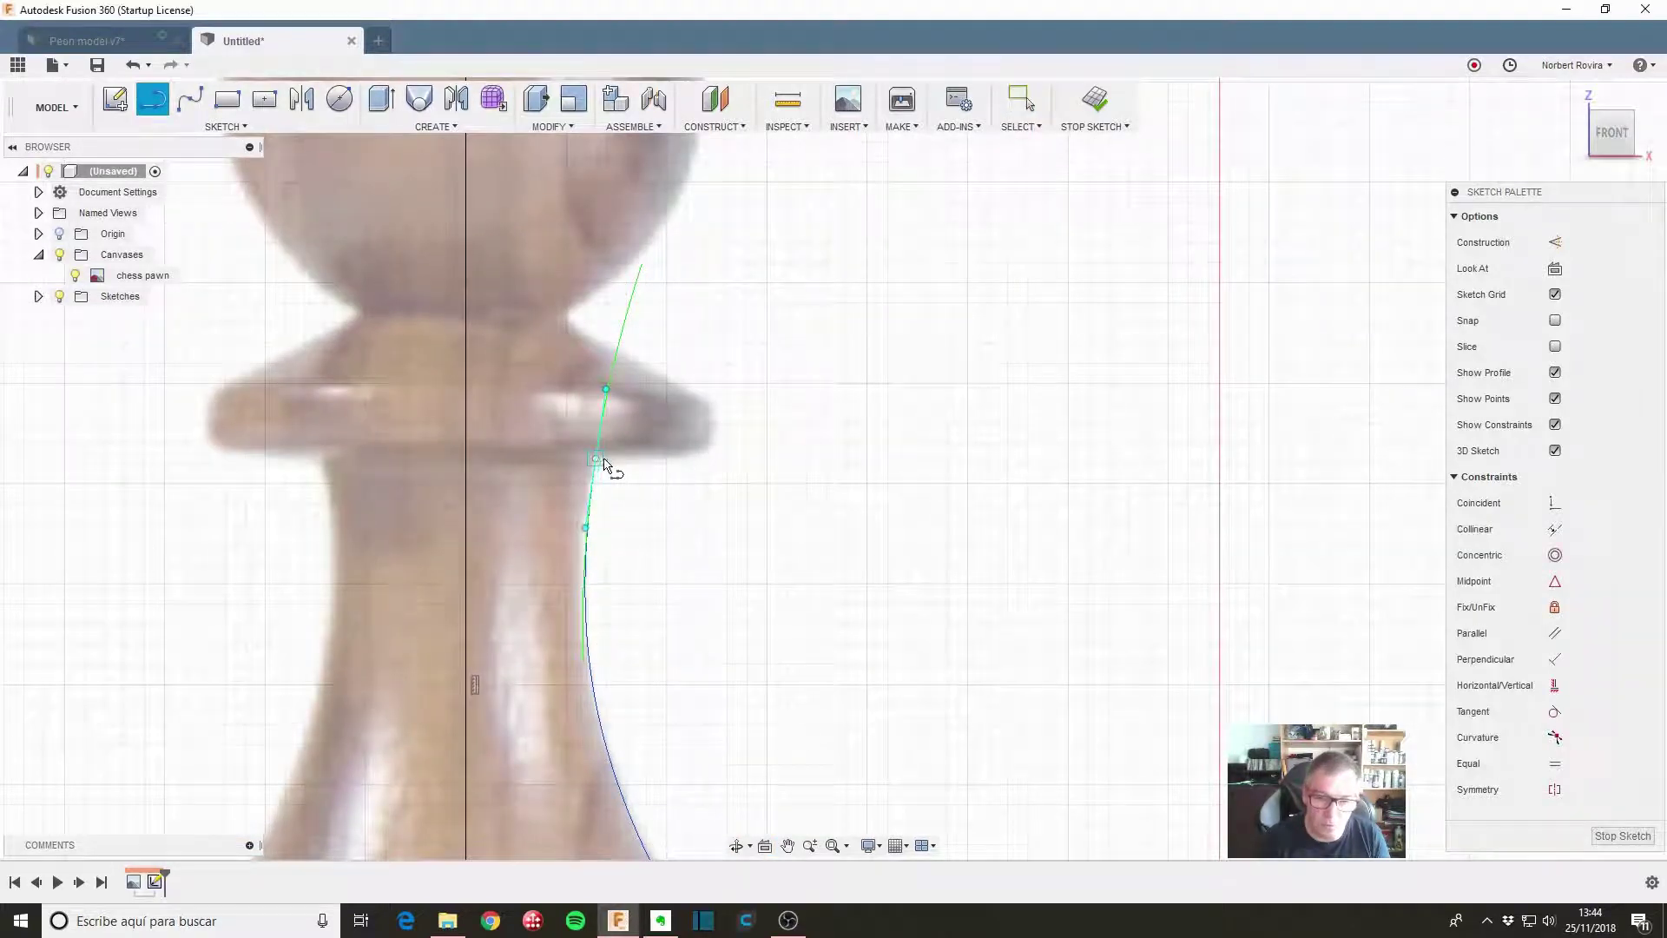
left_click(712, 458)
scroll(705, 408, "up", 3)
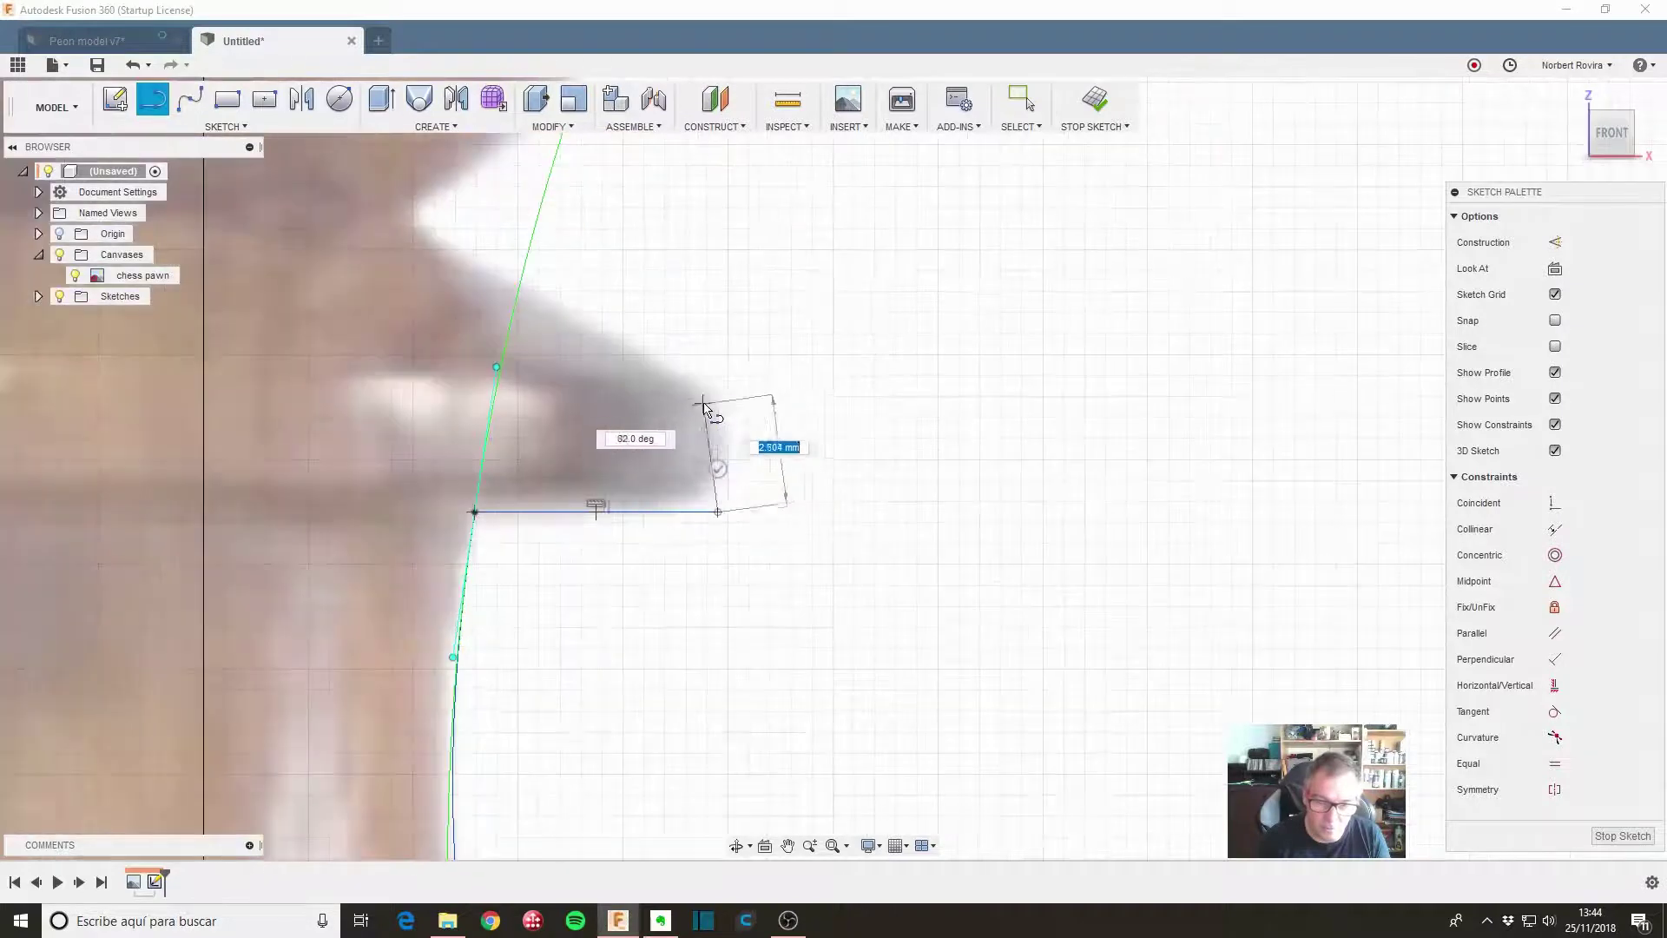
left_click(718, 398)
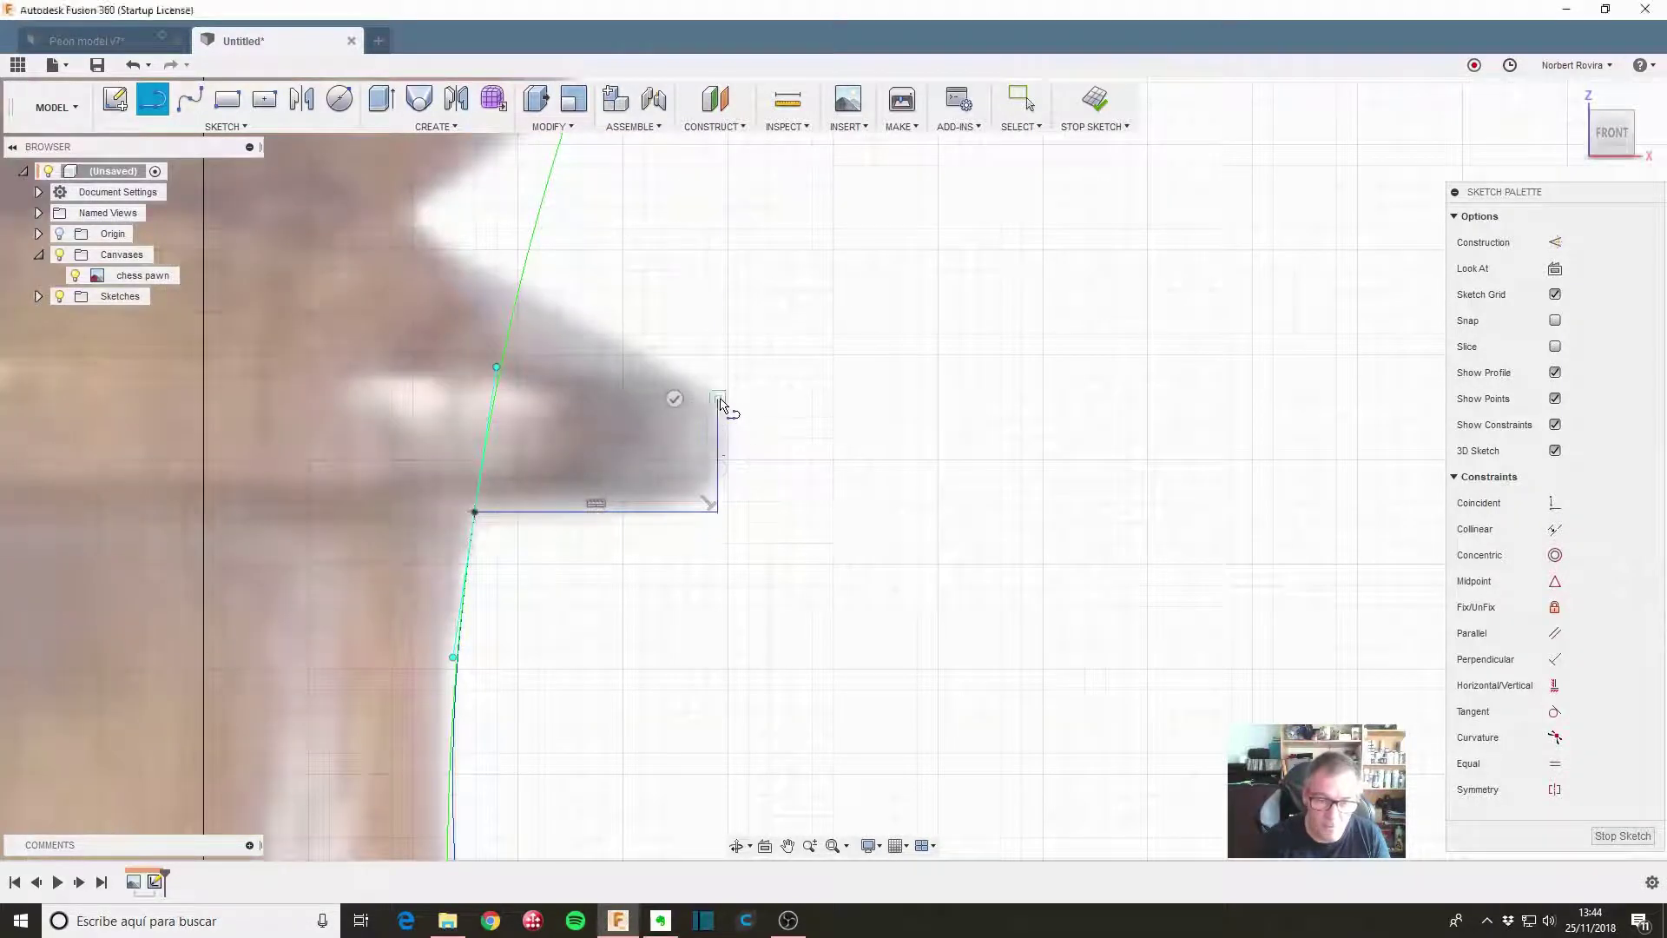
left_click(418, 225)
scroll(612, 256, "down", 3)
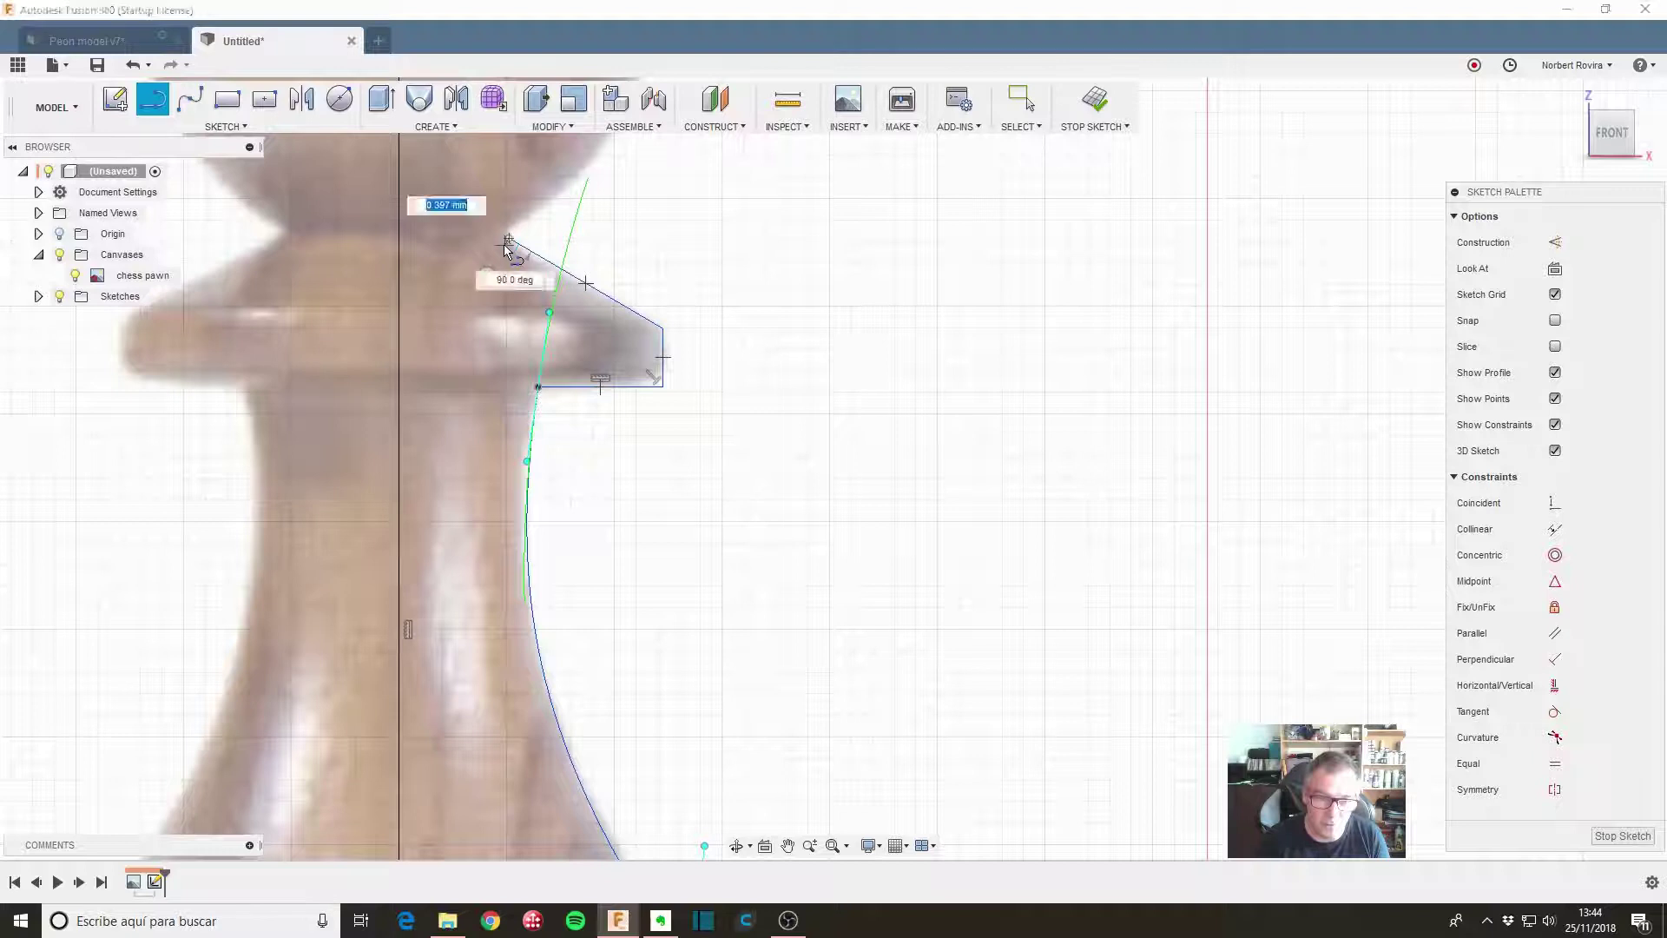
key("Escape")
scroll(651, 302, "down", 2)
middle_click_drag(781, 241, 884, 516)
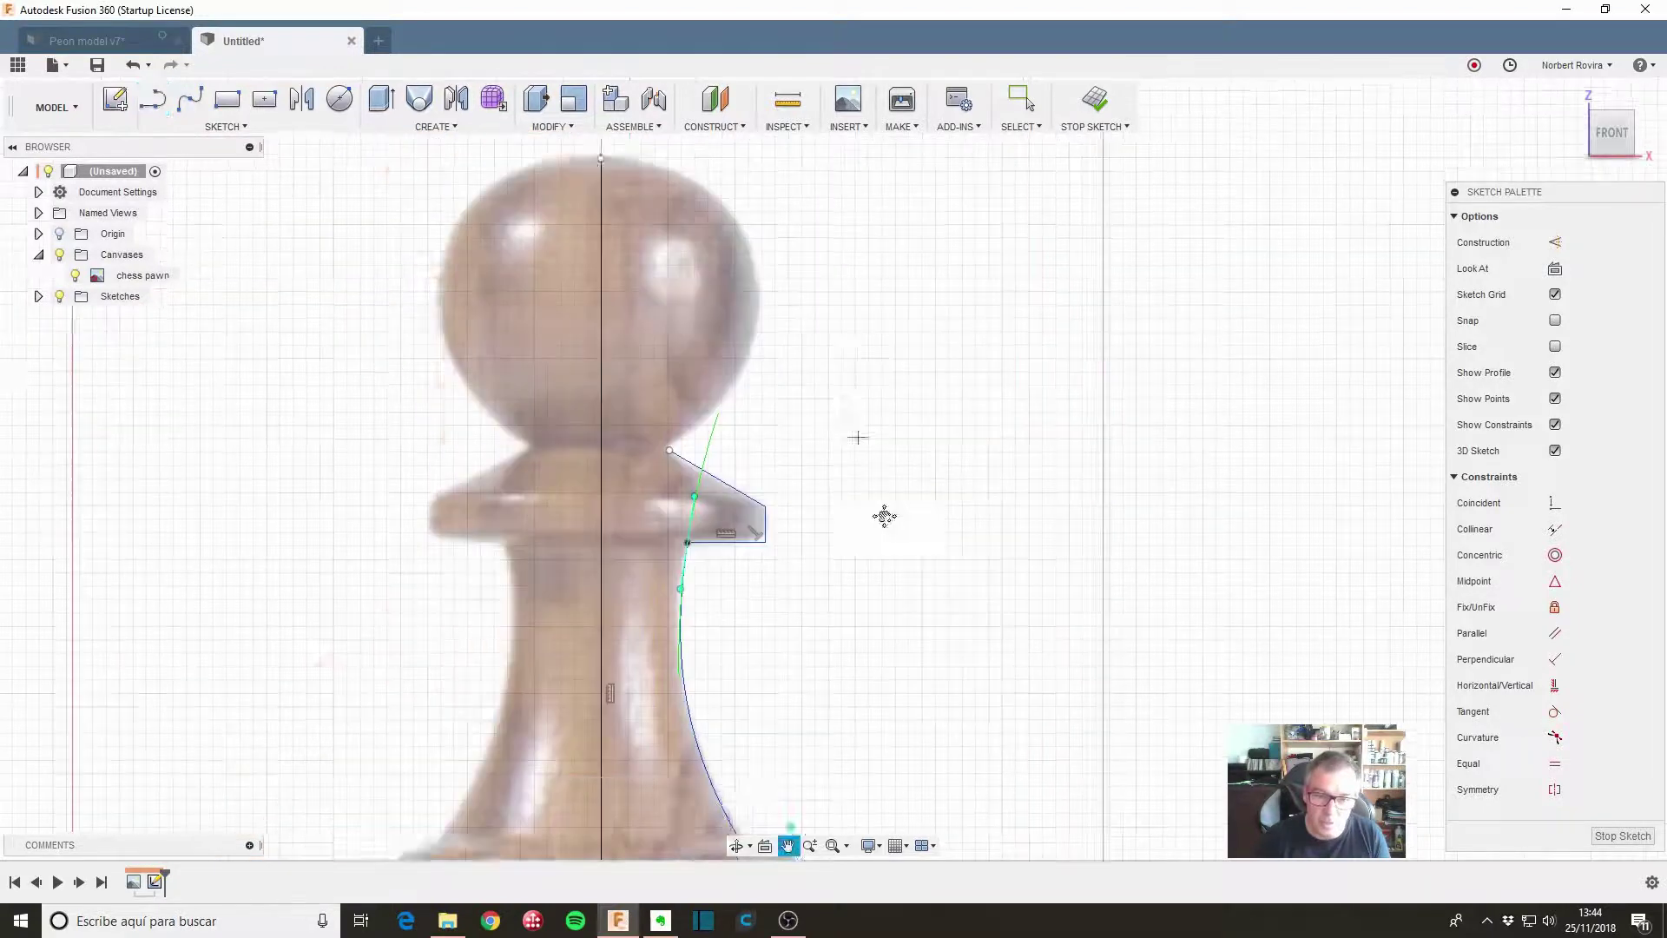
key("l")
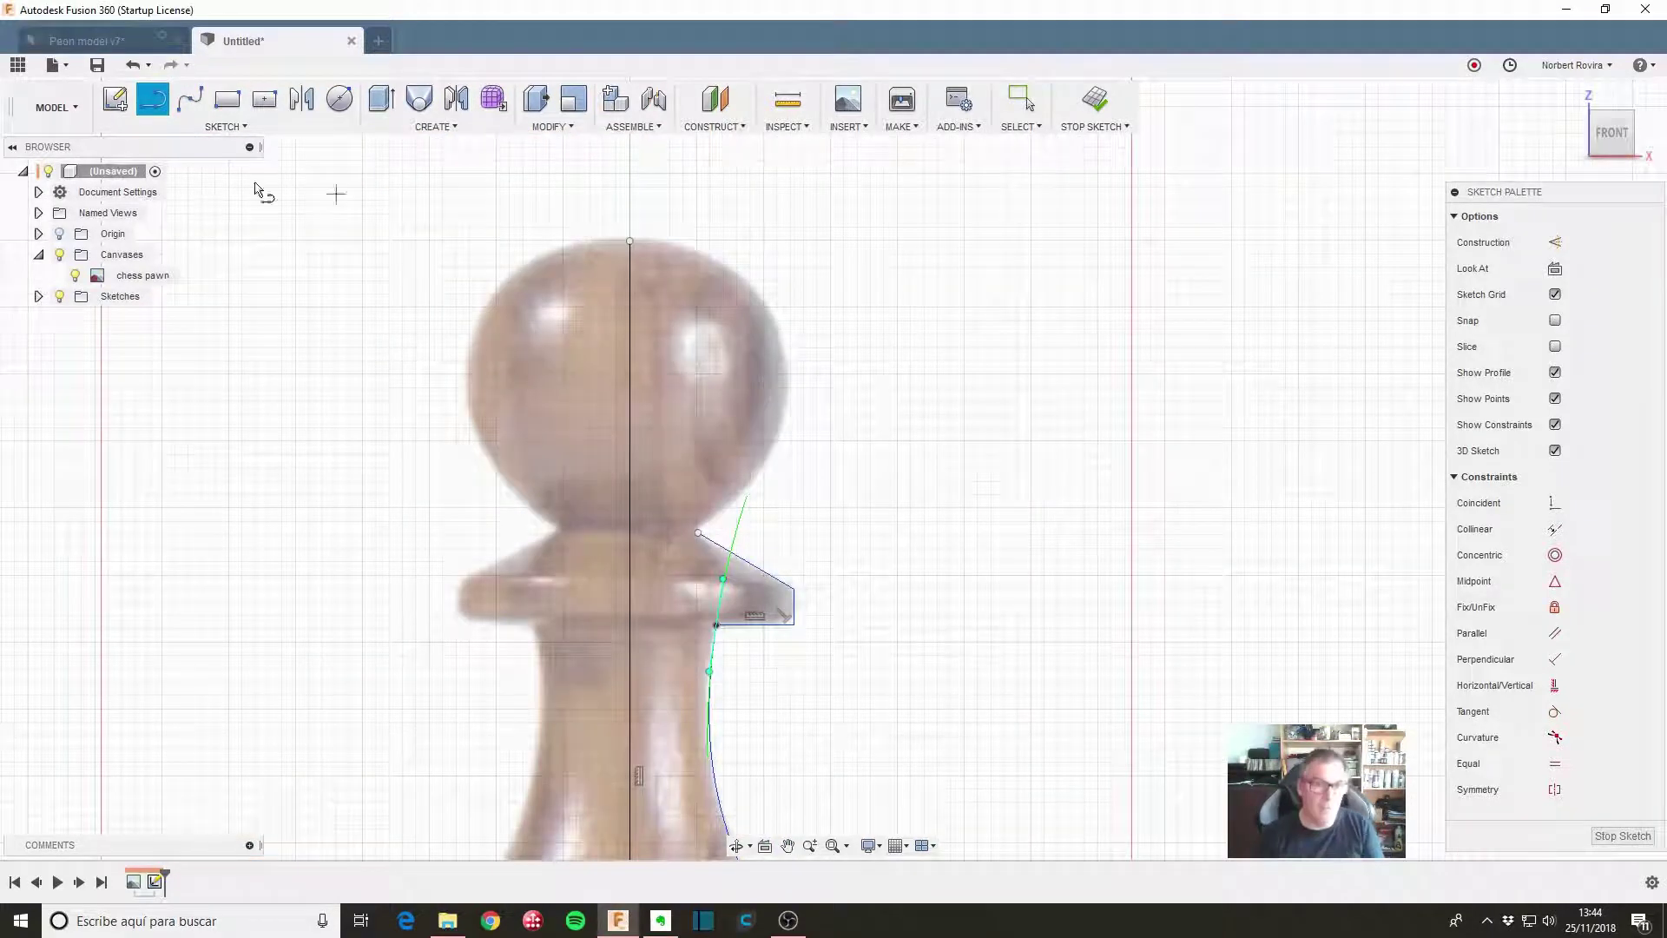
Try a multi-point spline around the head from the collar's top corner, then cancel it
key("Escape")
left_click(190, 99)
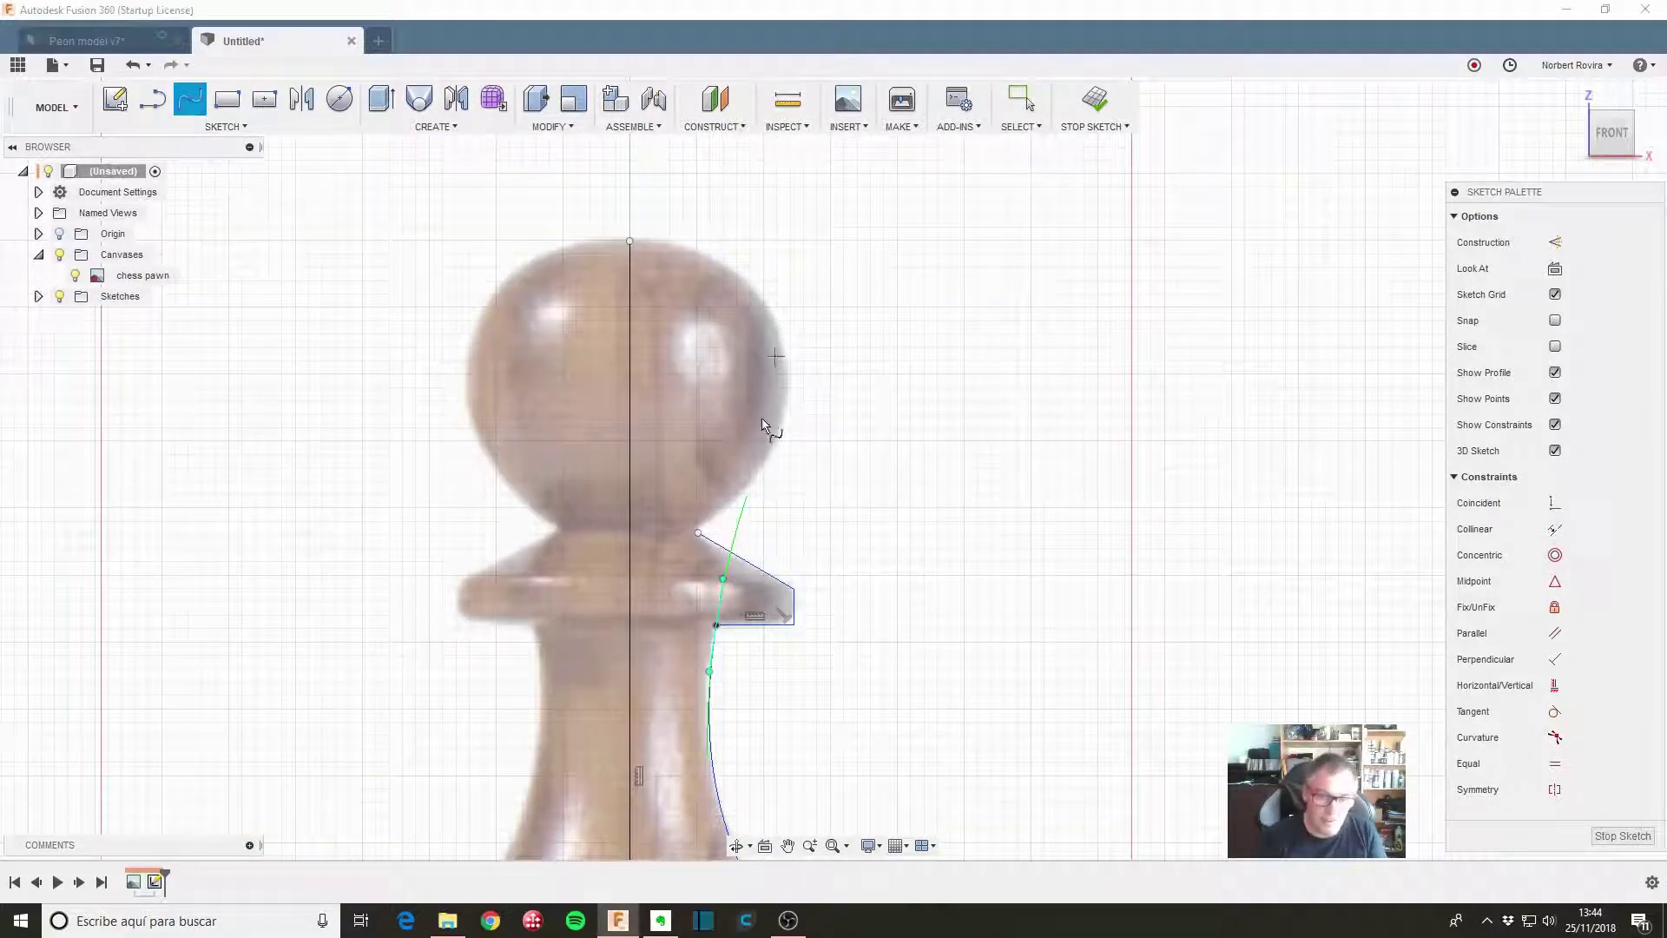
left_click(698, 532)
left_click(746, 487)
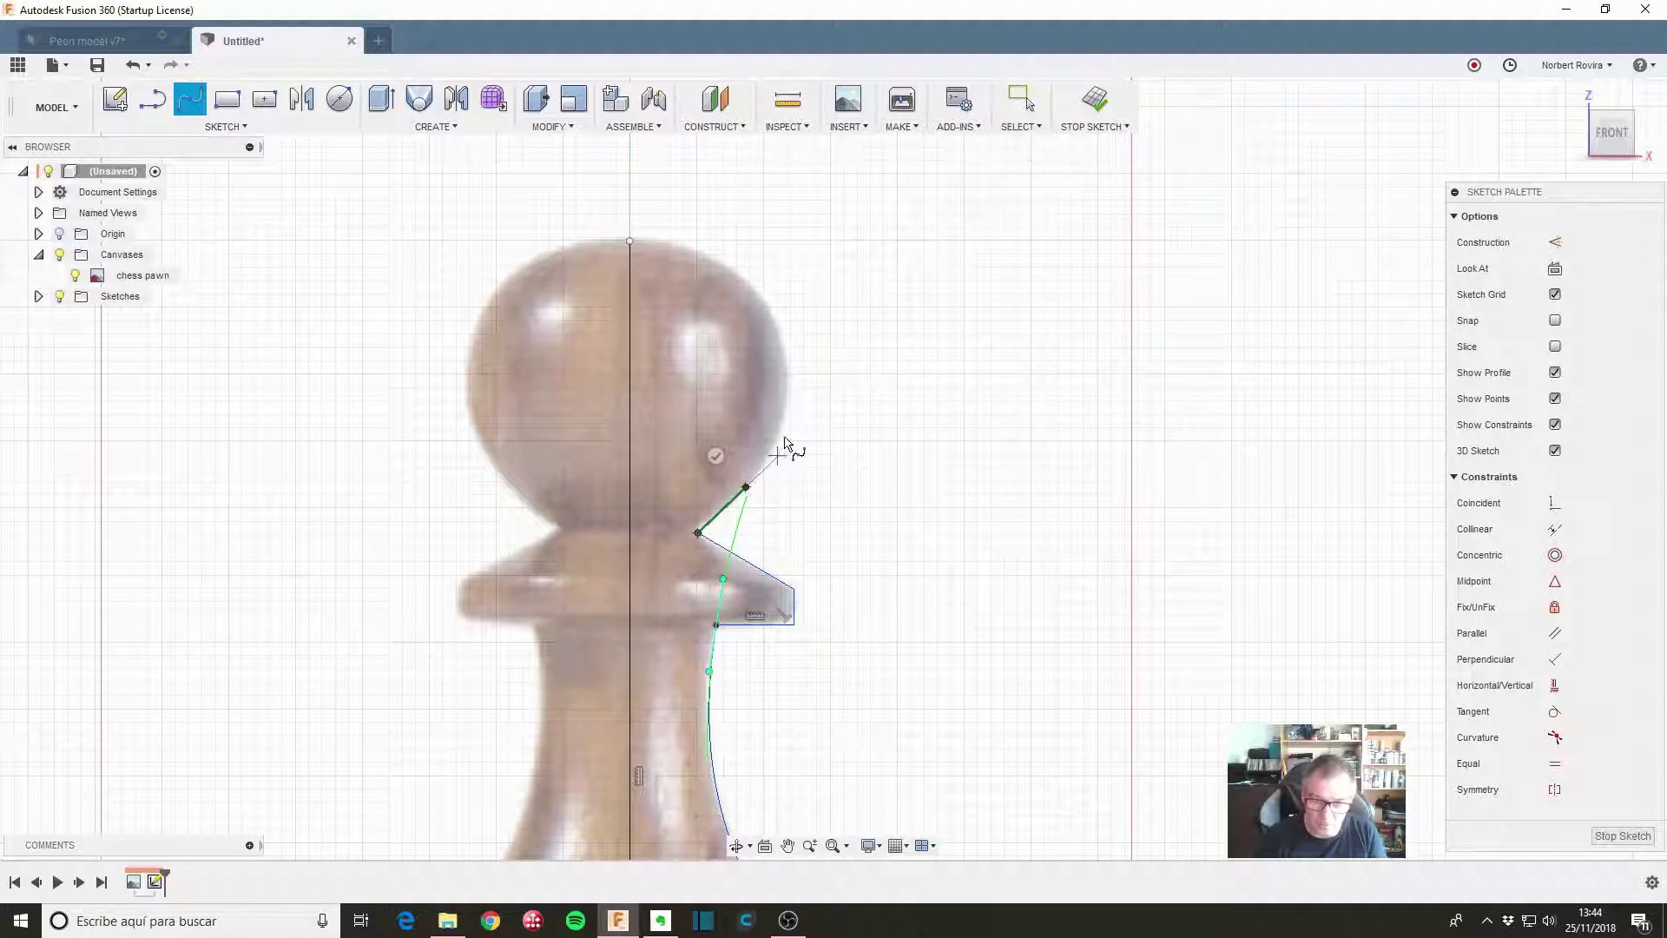
left_click(780, 422)
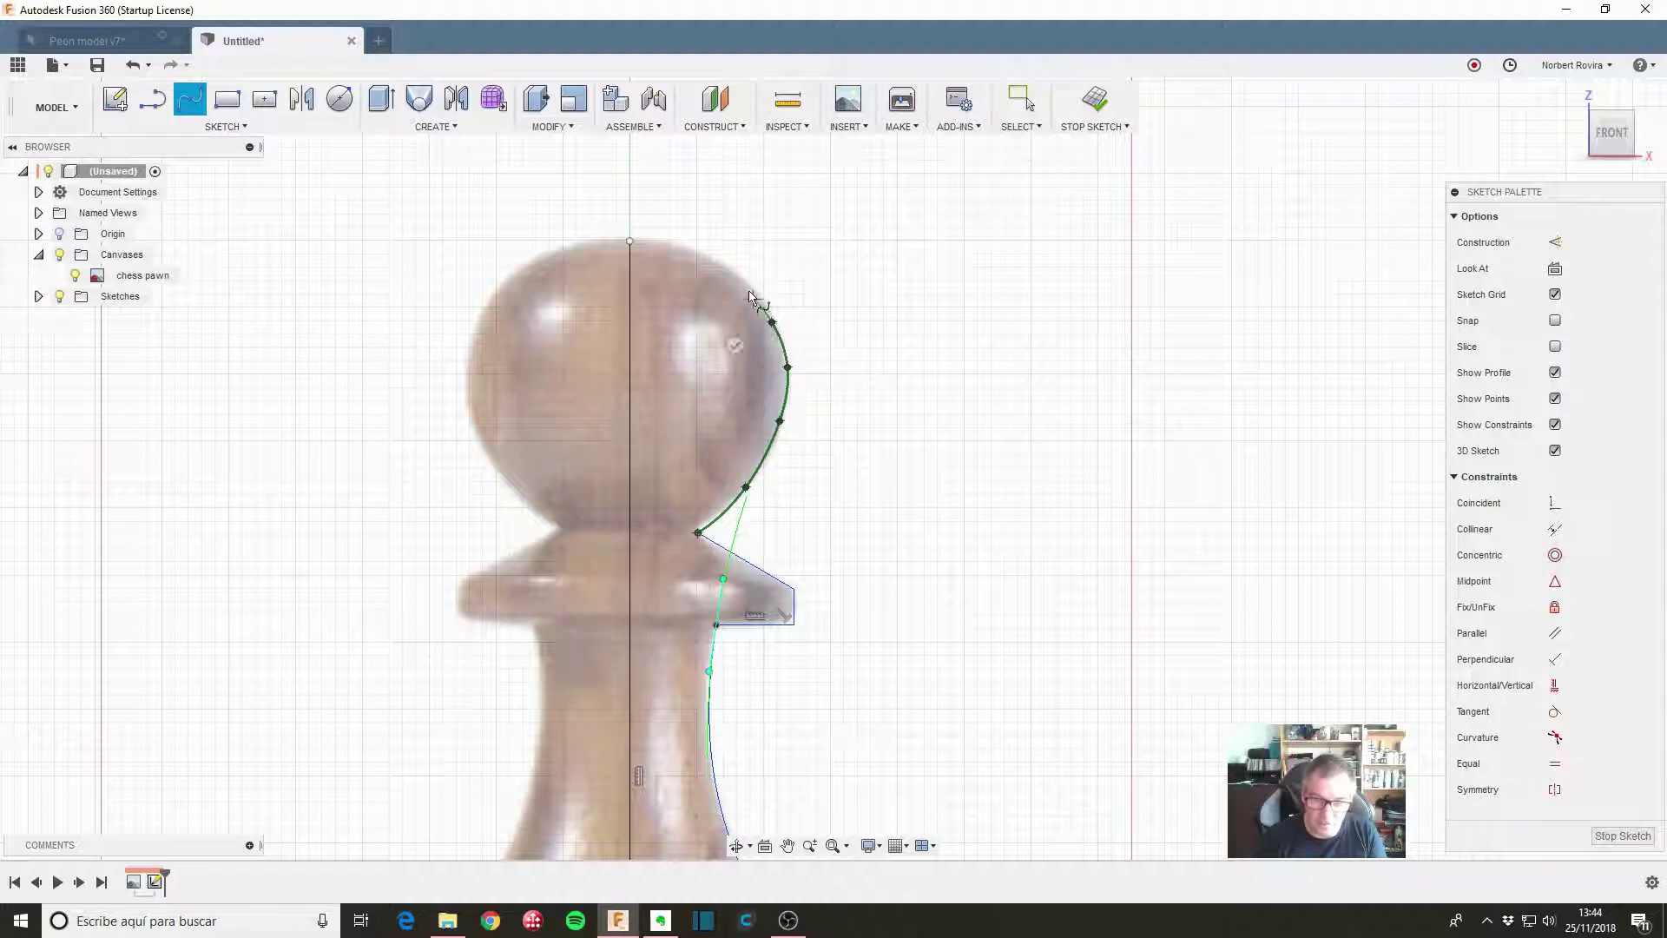
left_click(723, 263)
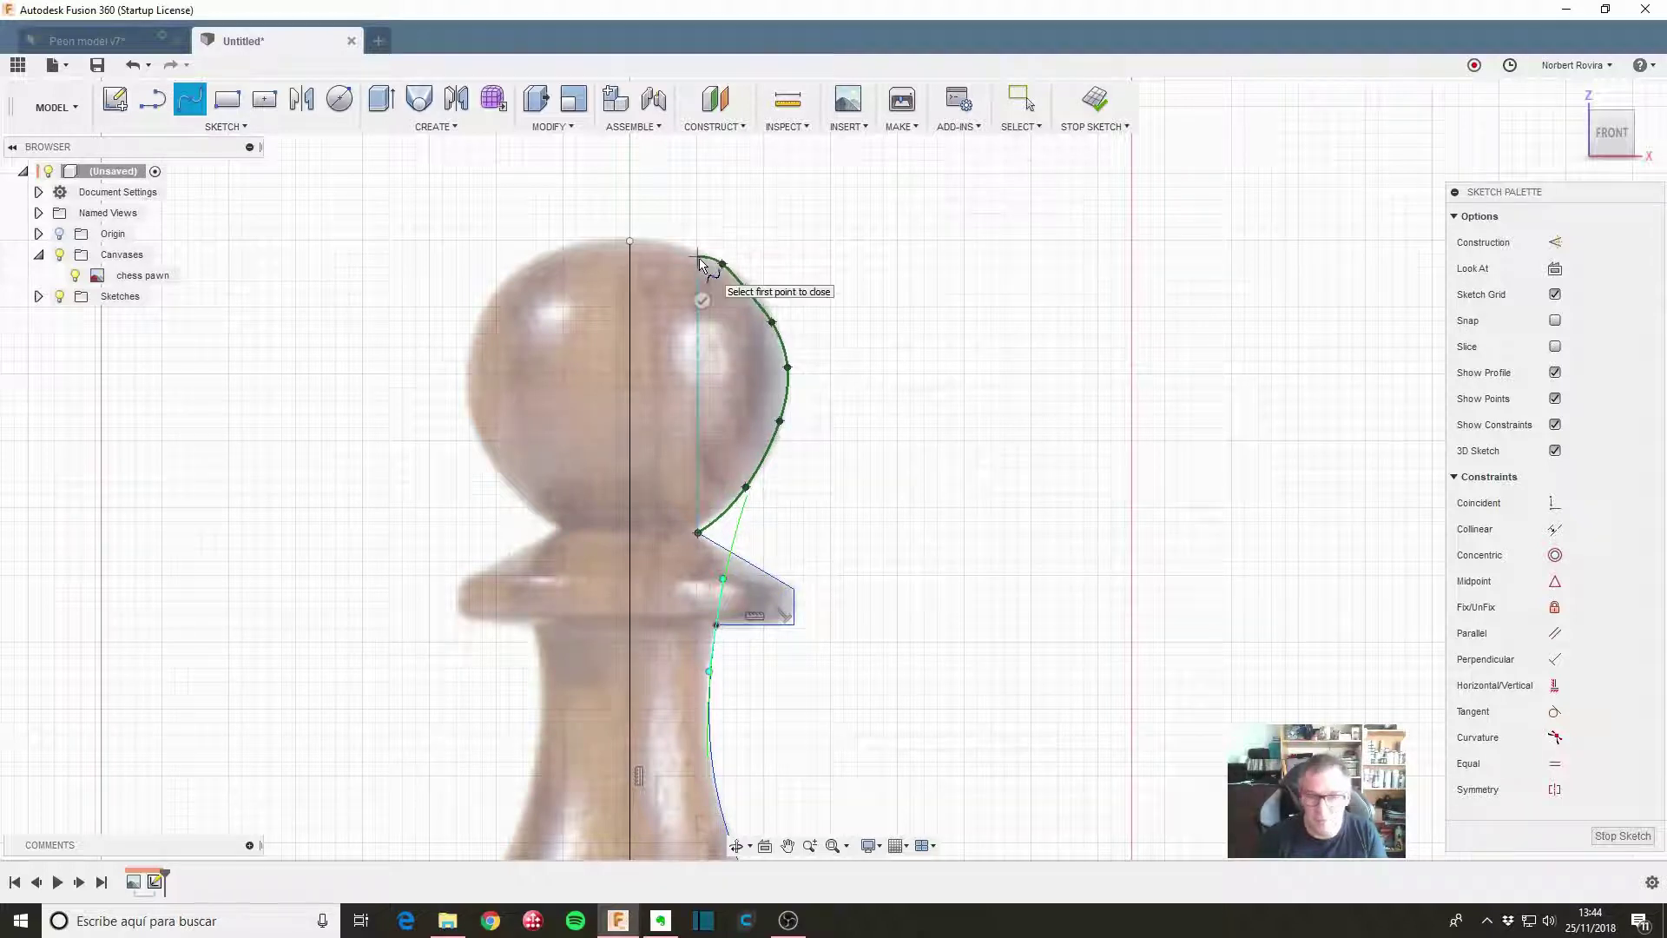
key("Escape")
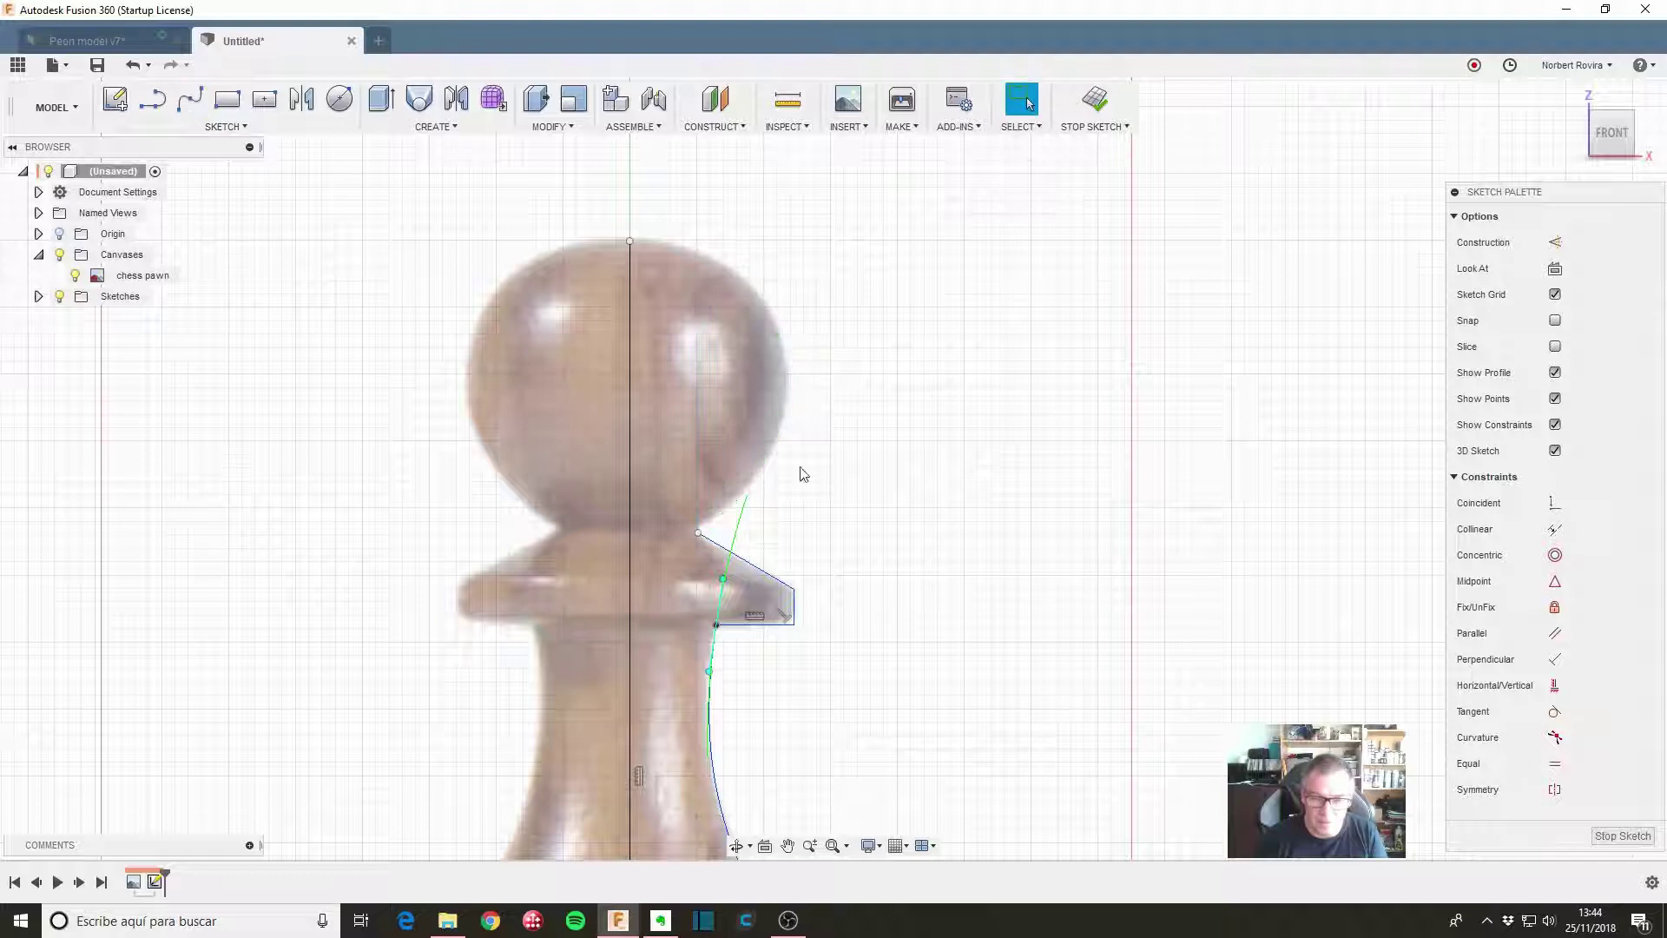
Draw a spline from the collar top to the ball's top and make its top tangent horizontal
left_click(190, 99)
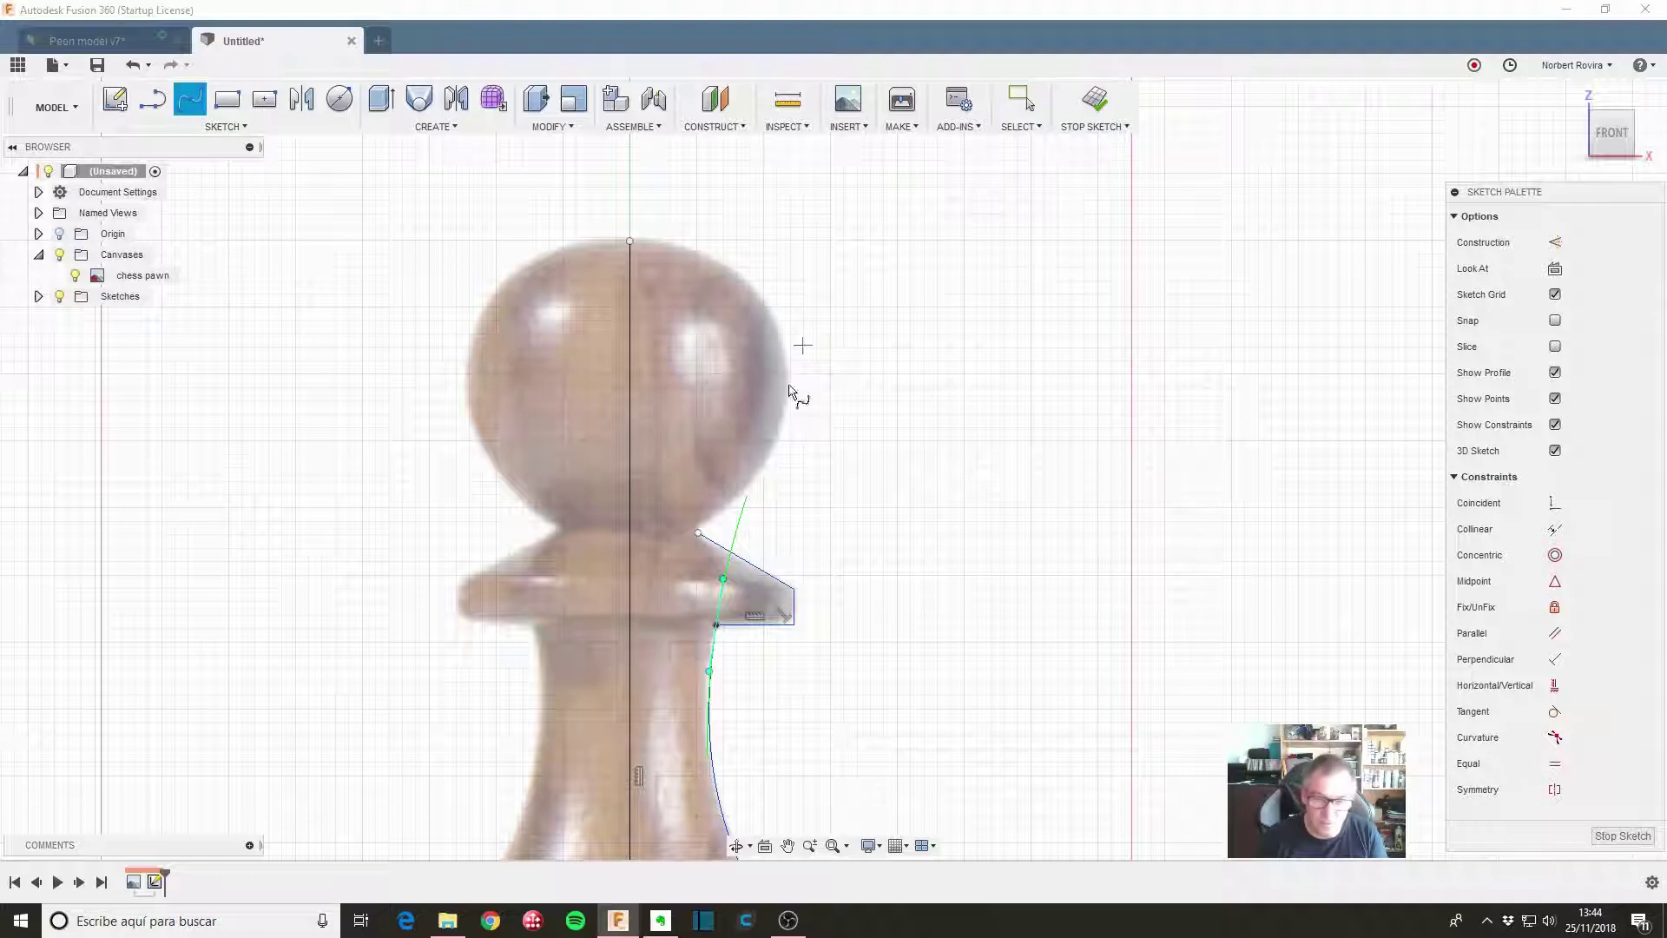
left_click(698, 533)
left_click(630, 241)
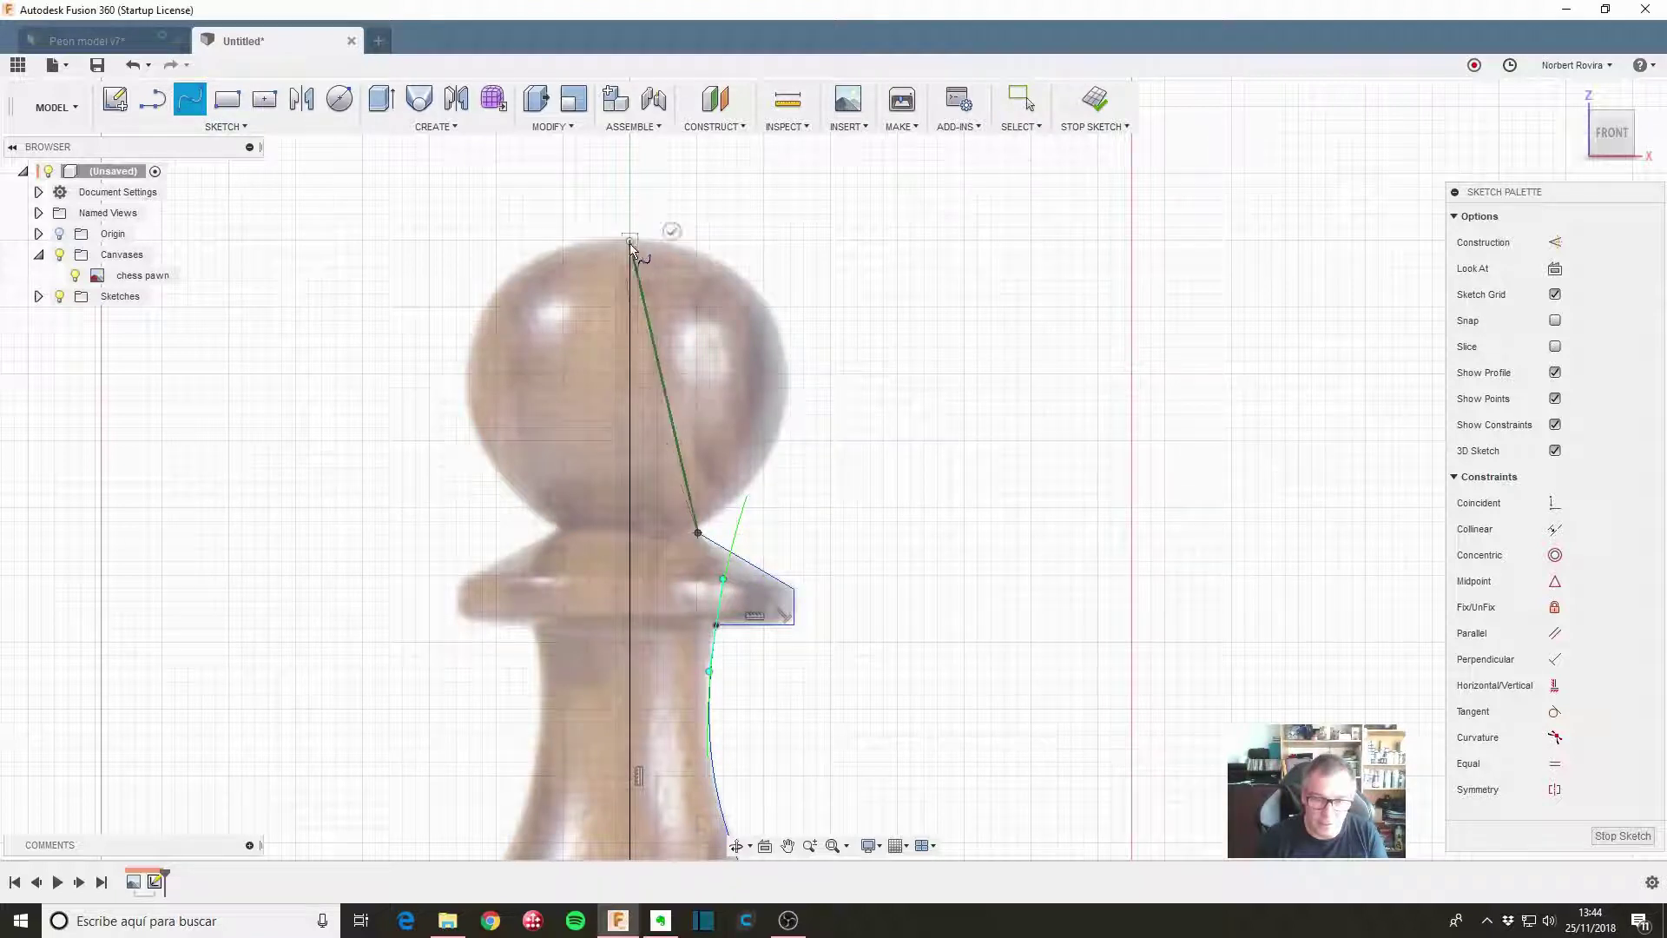
key("Escape")
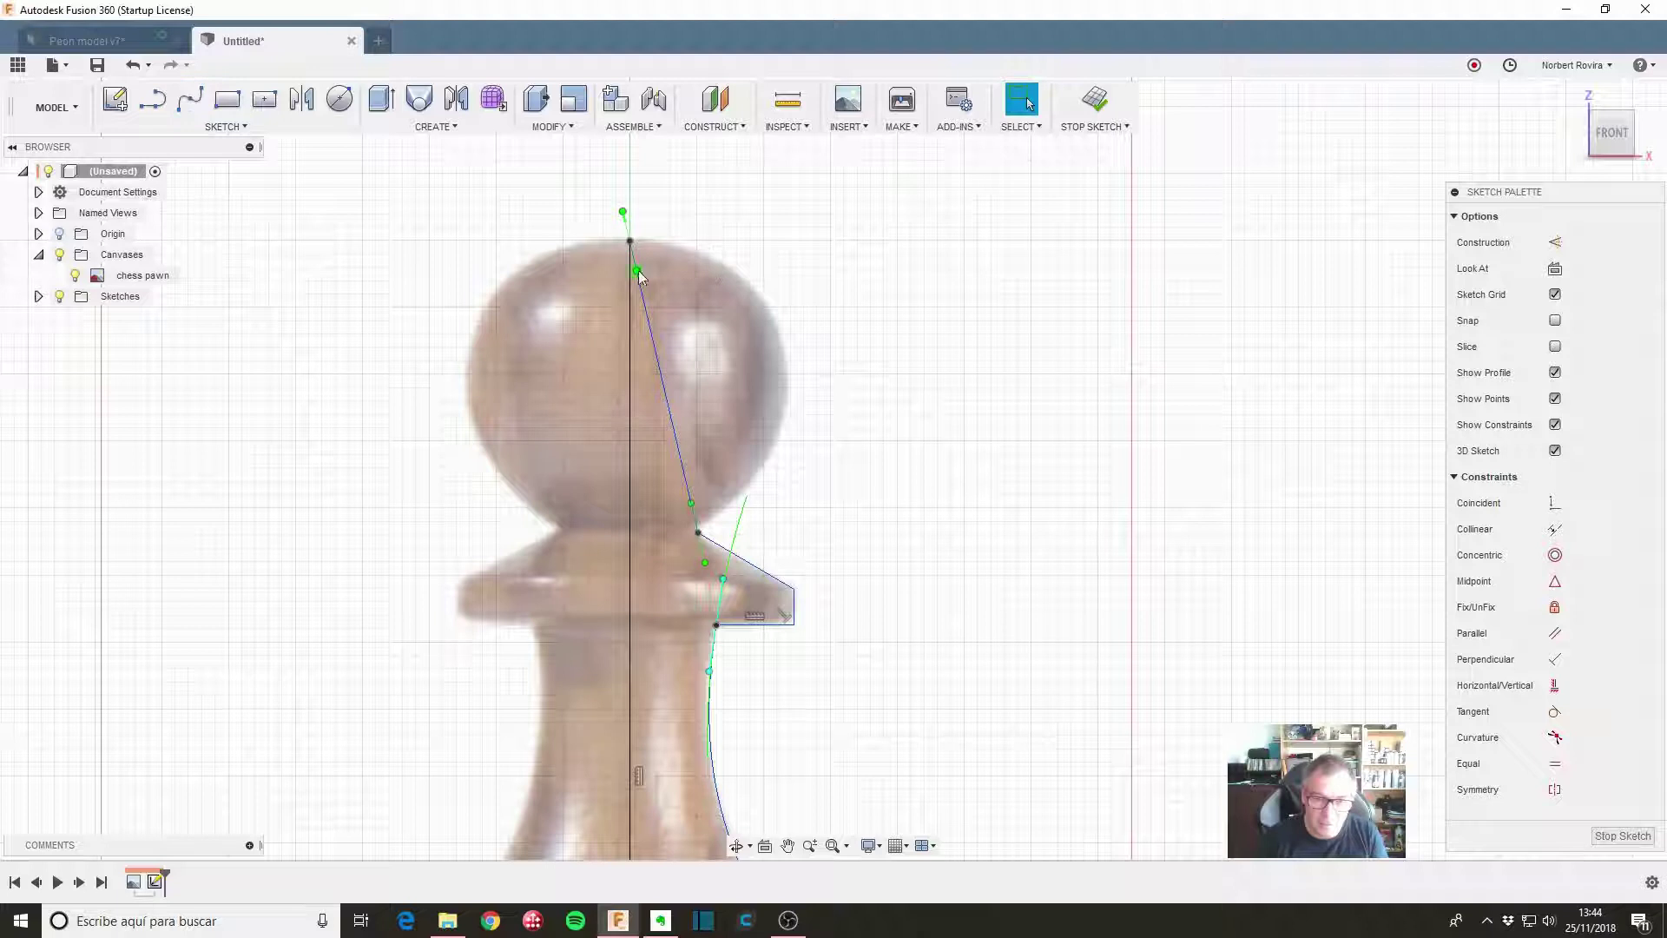
left_click(633, 251)
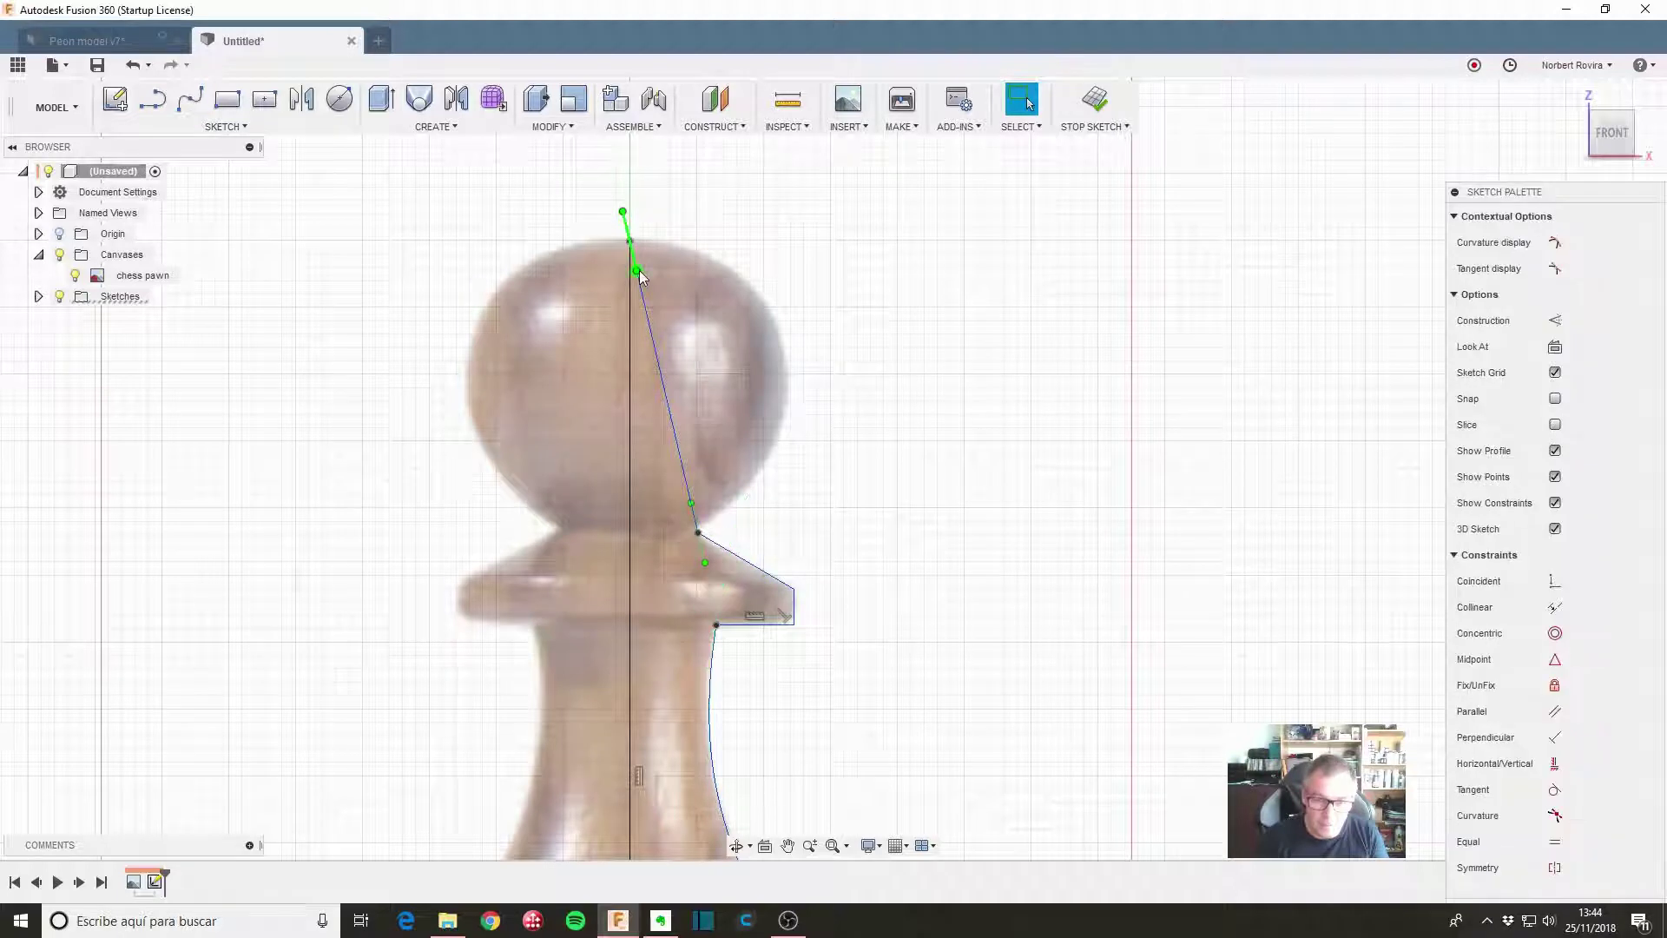
left_click_drag(637, 271, 657, 253)
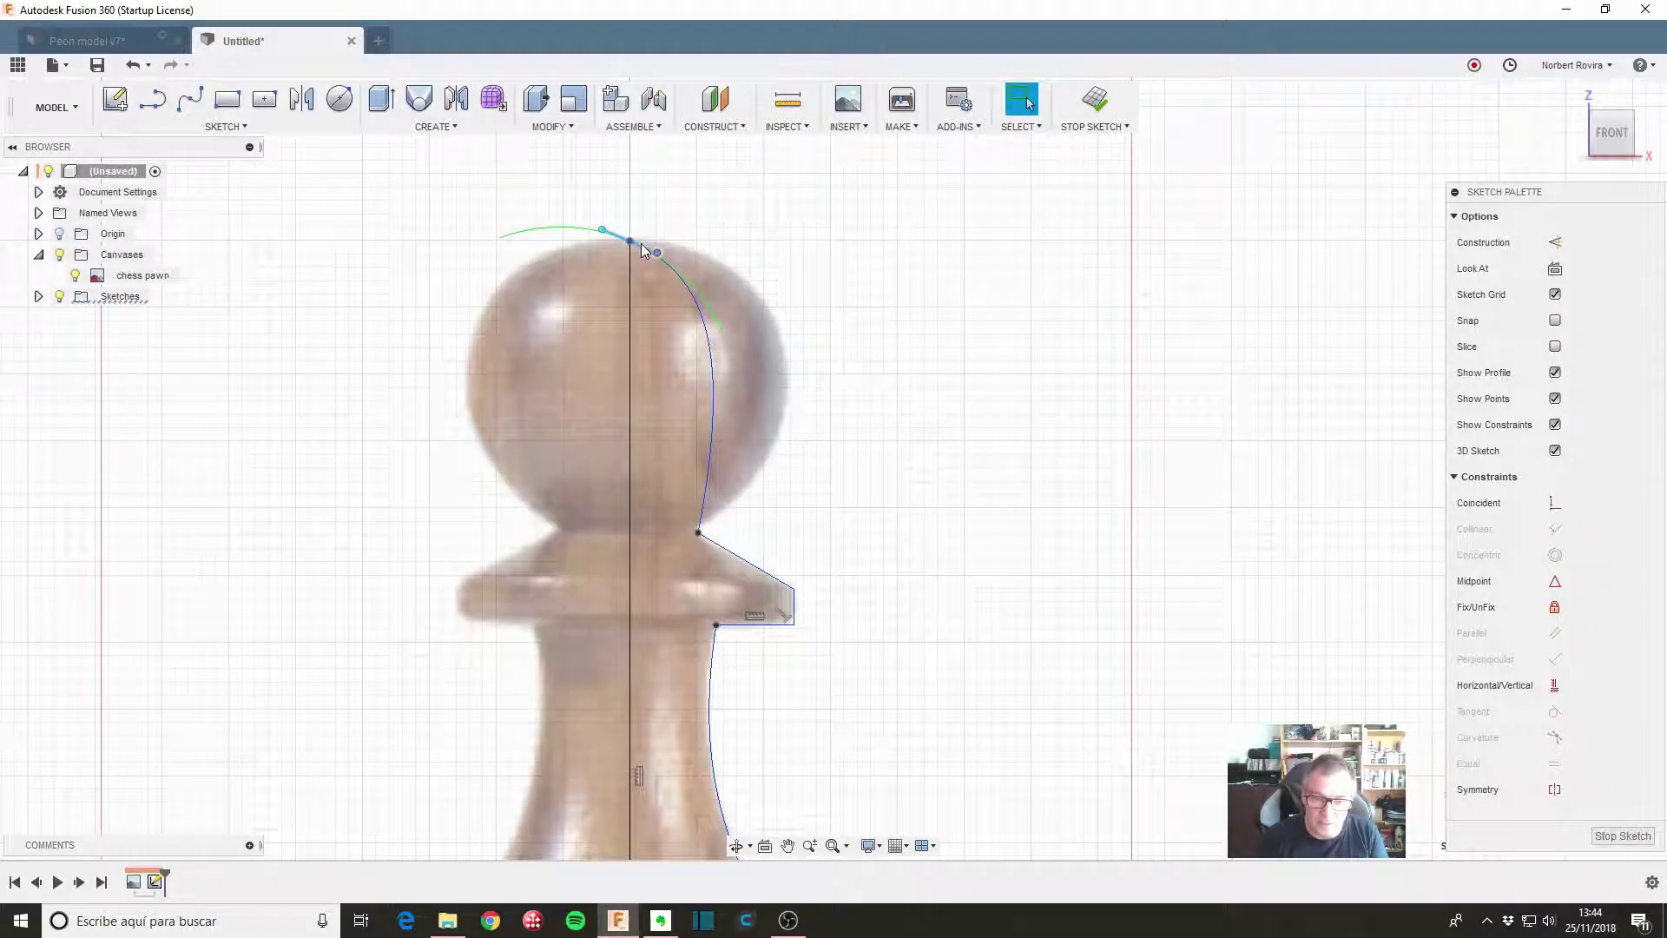
left_click(641, 245)
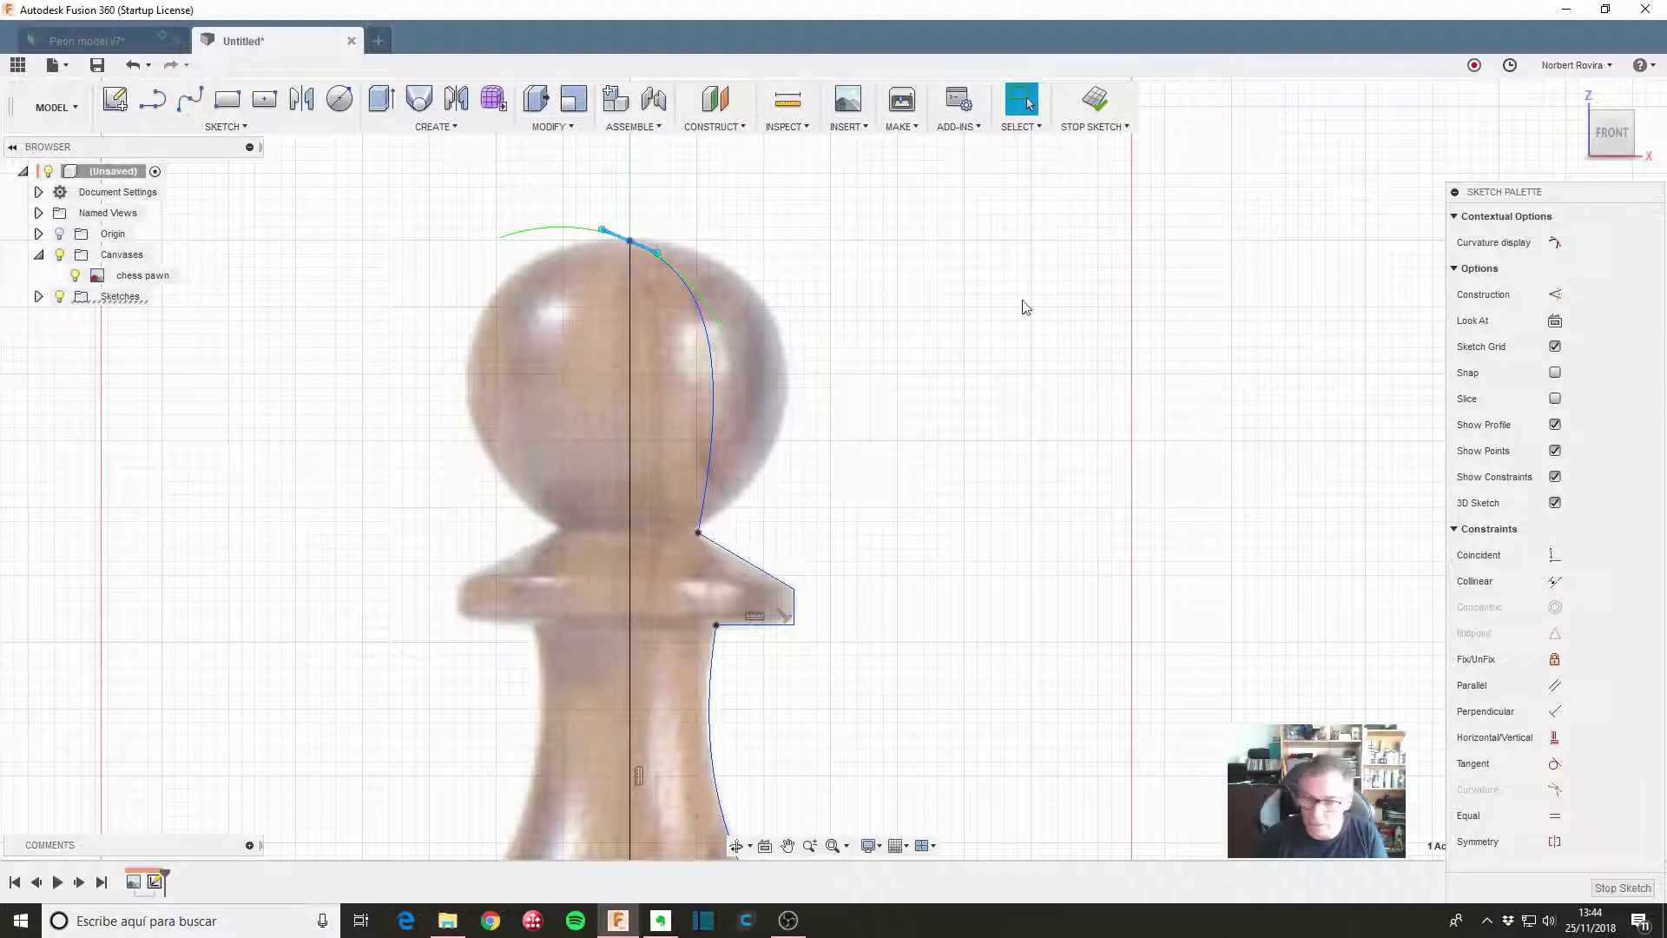
left_click(1554, 738)
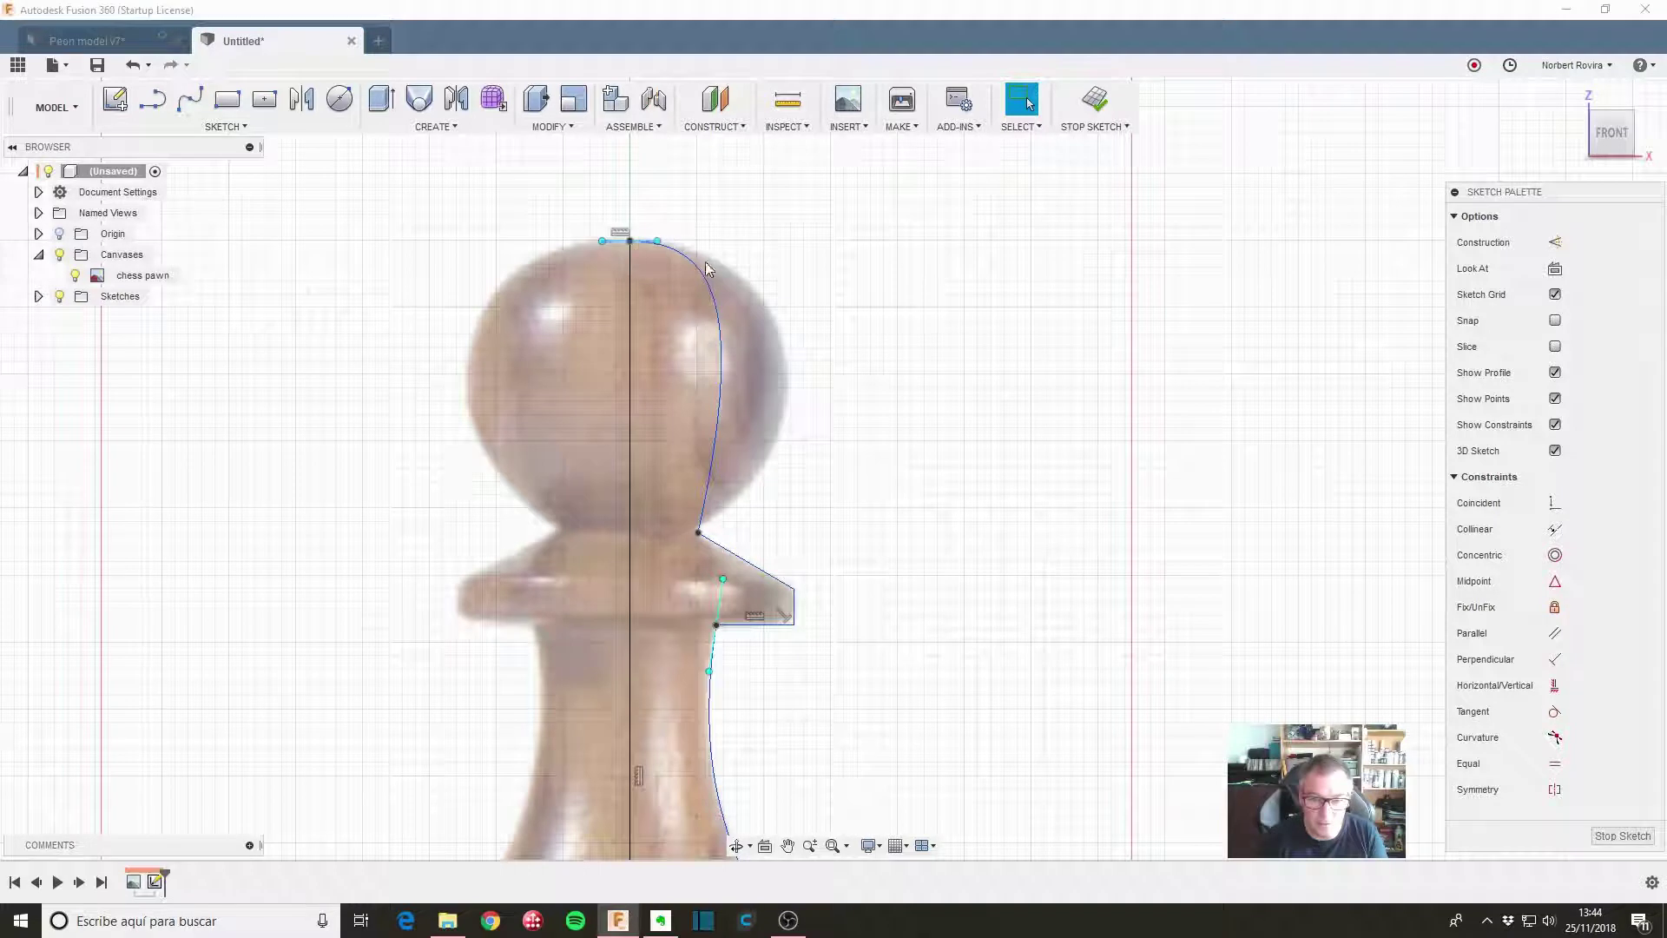
left_click_drag(658, 246, 672, 241)
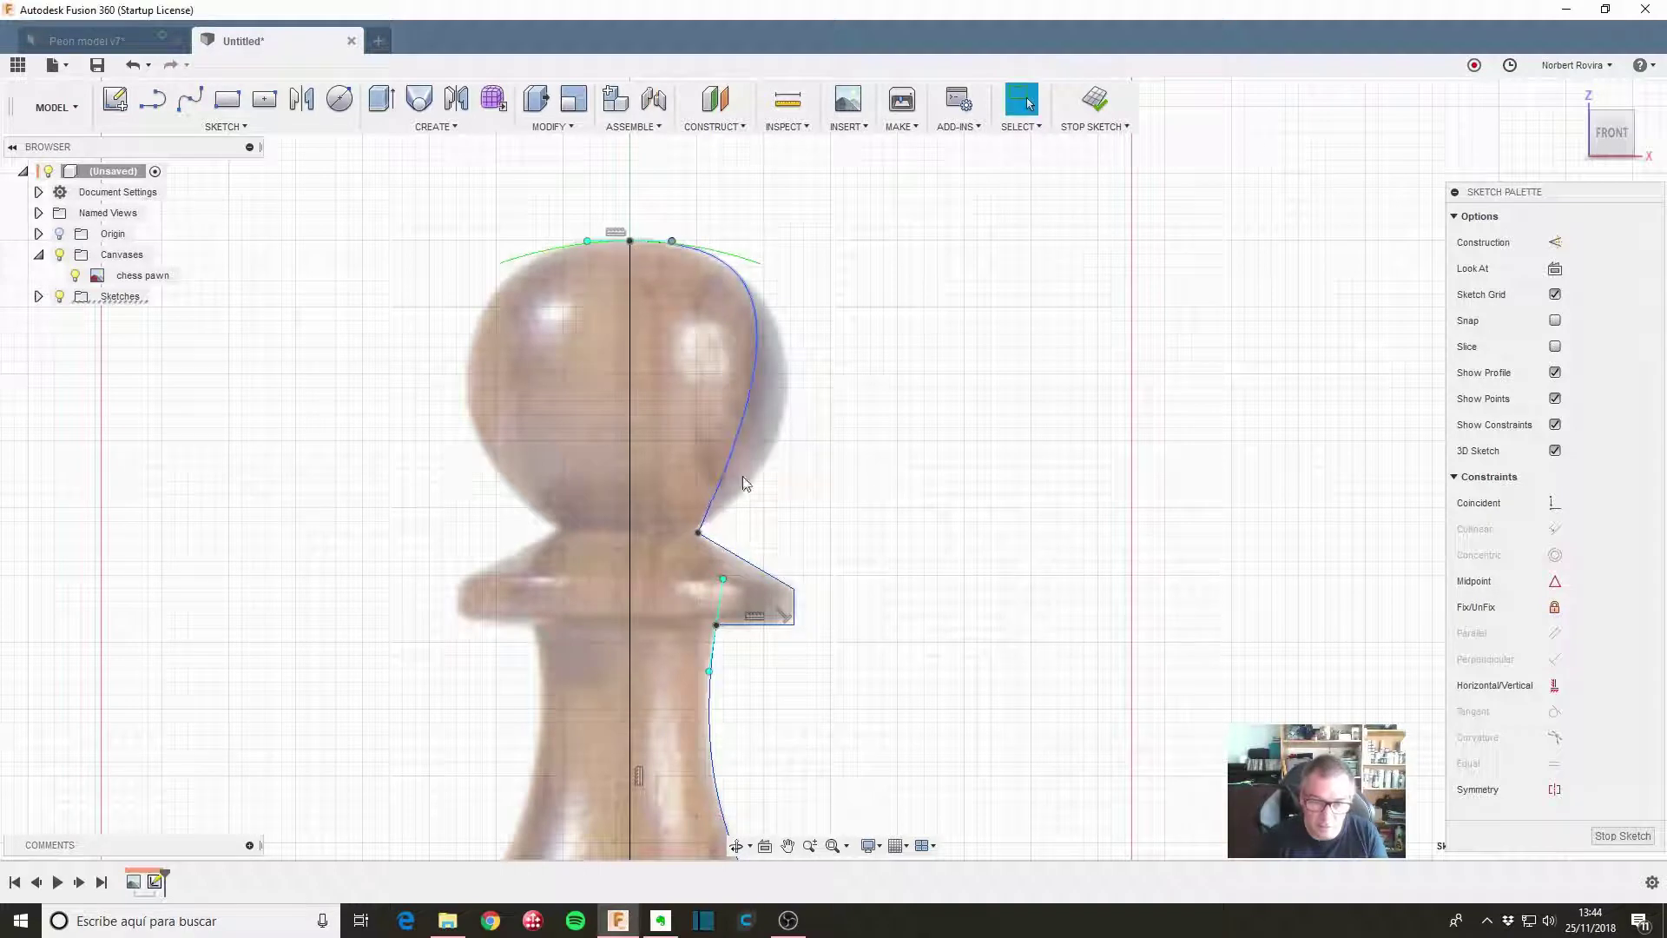
Reshape the curve's lower end to hug the ball's base and finish the sketch
left_click(699, 531)
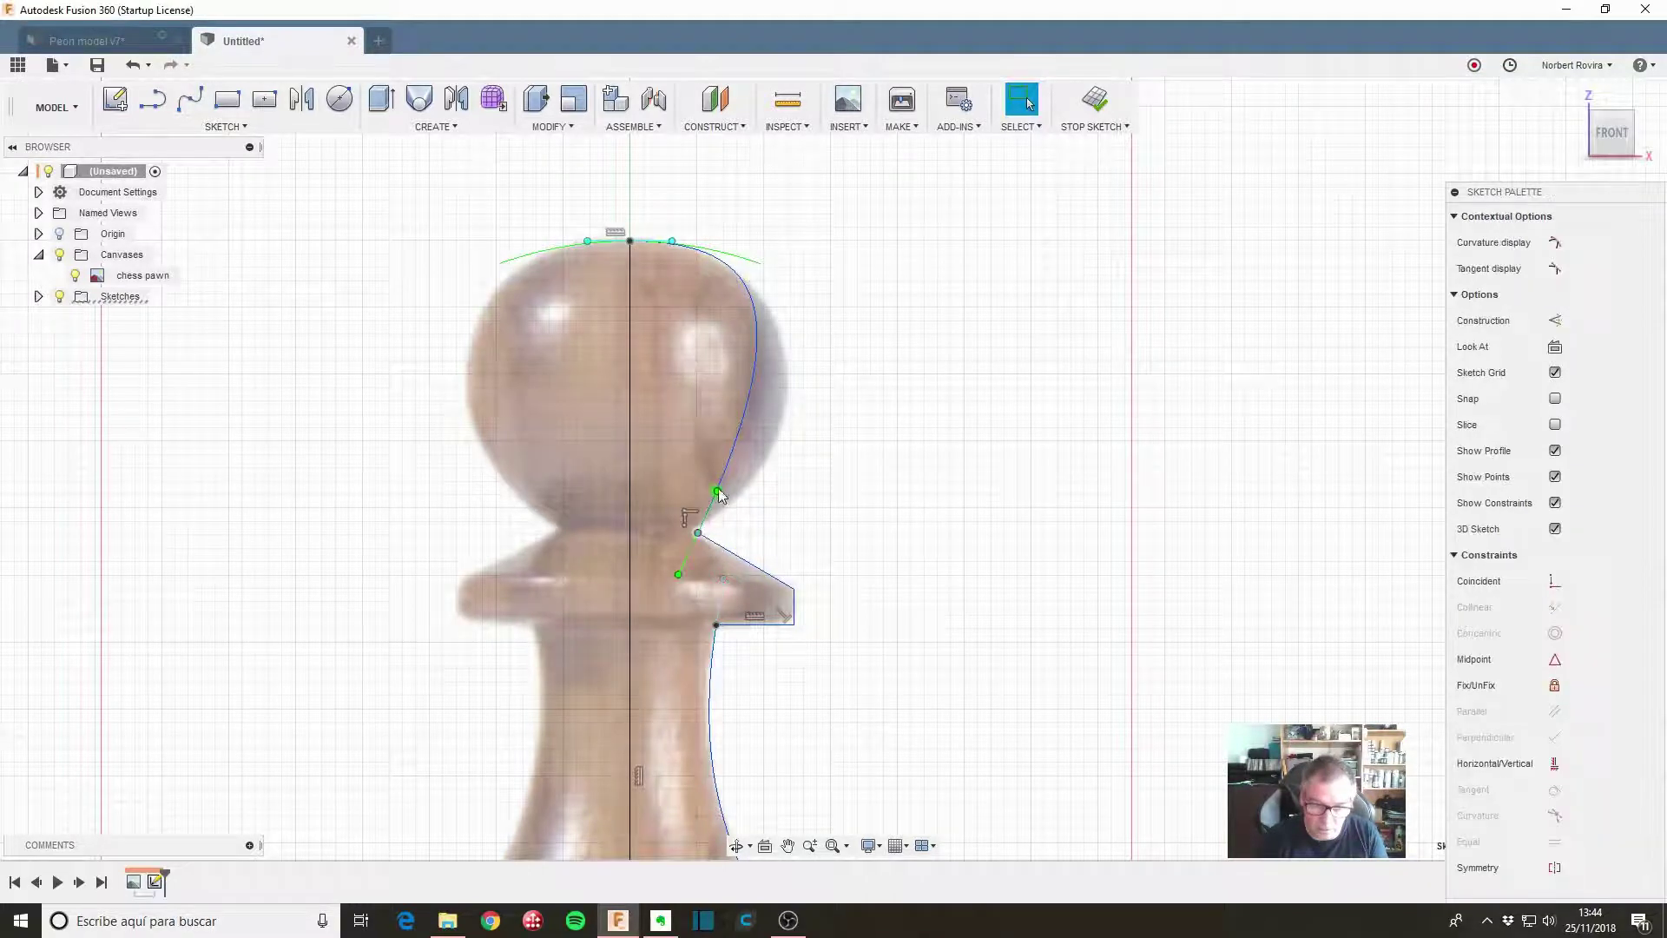
left_click_drag(717, 492, 734, 518)
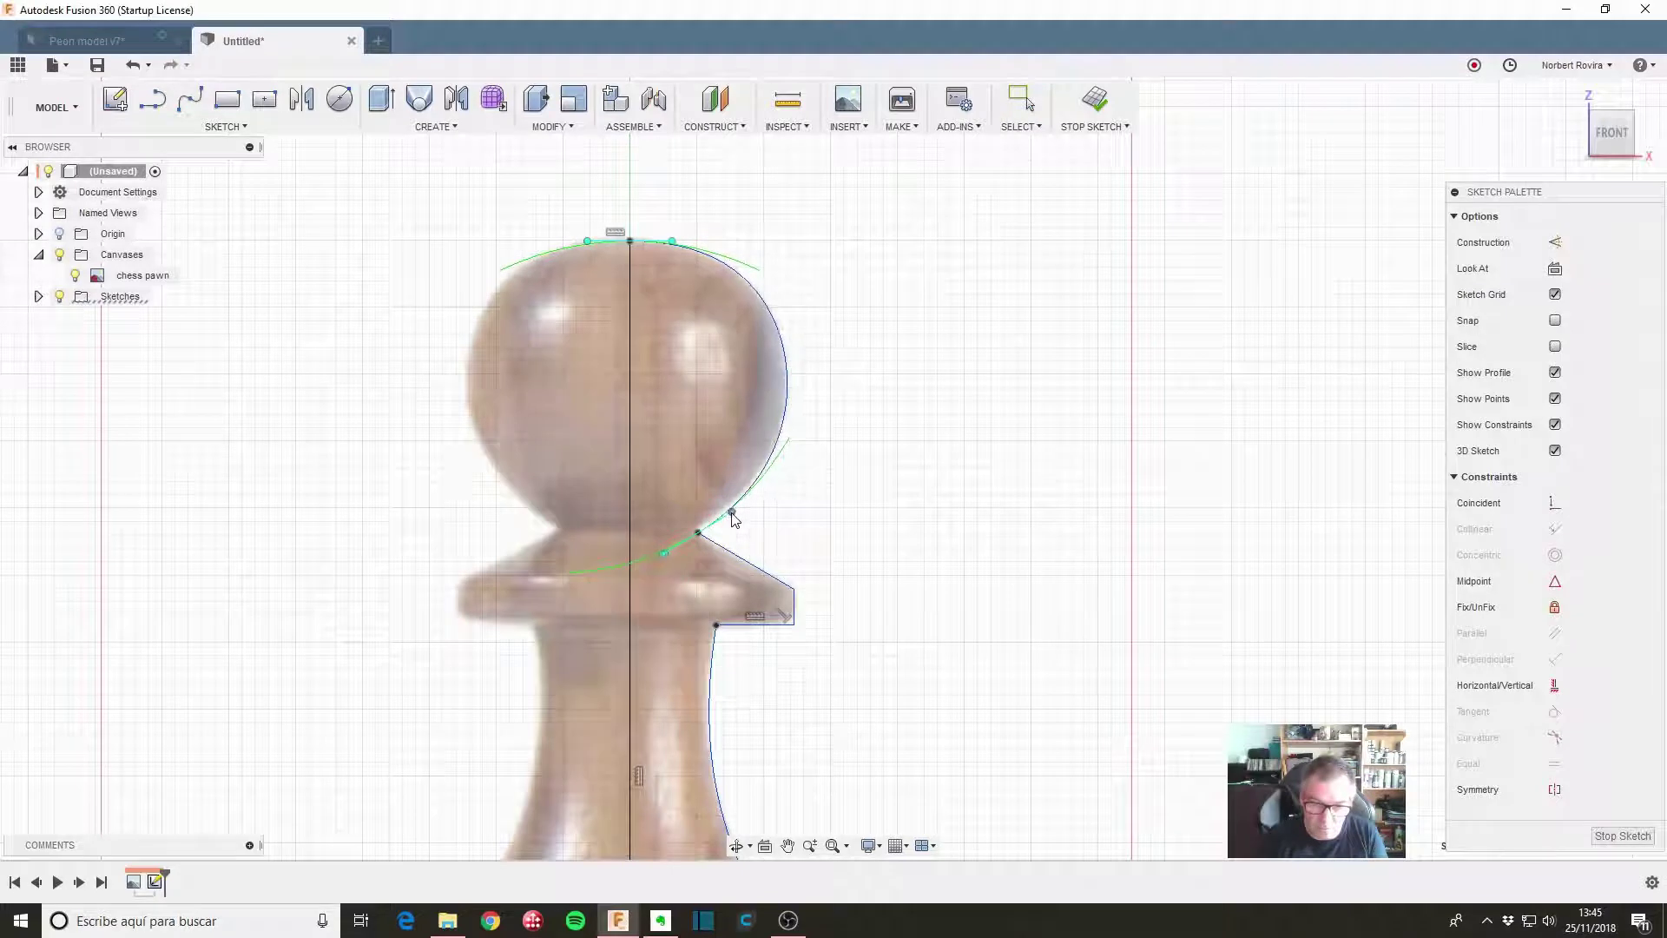
key("Escape")
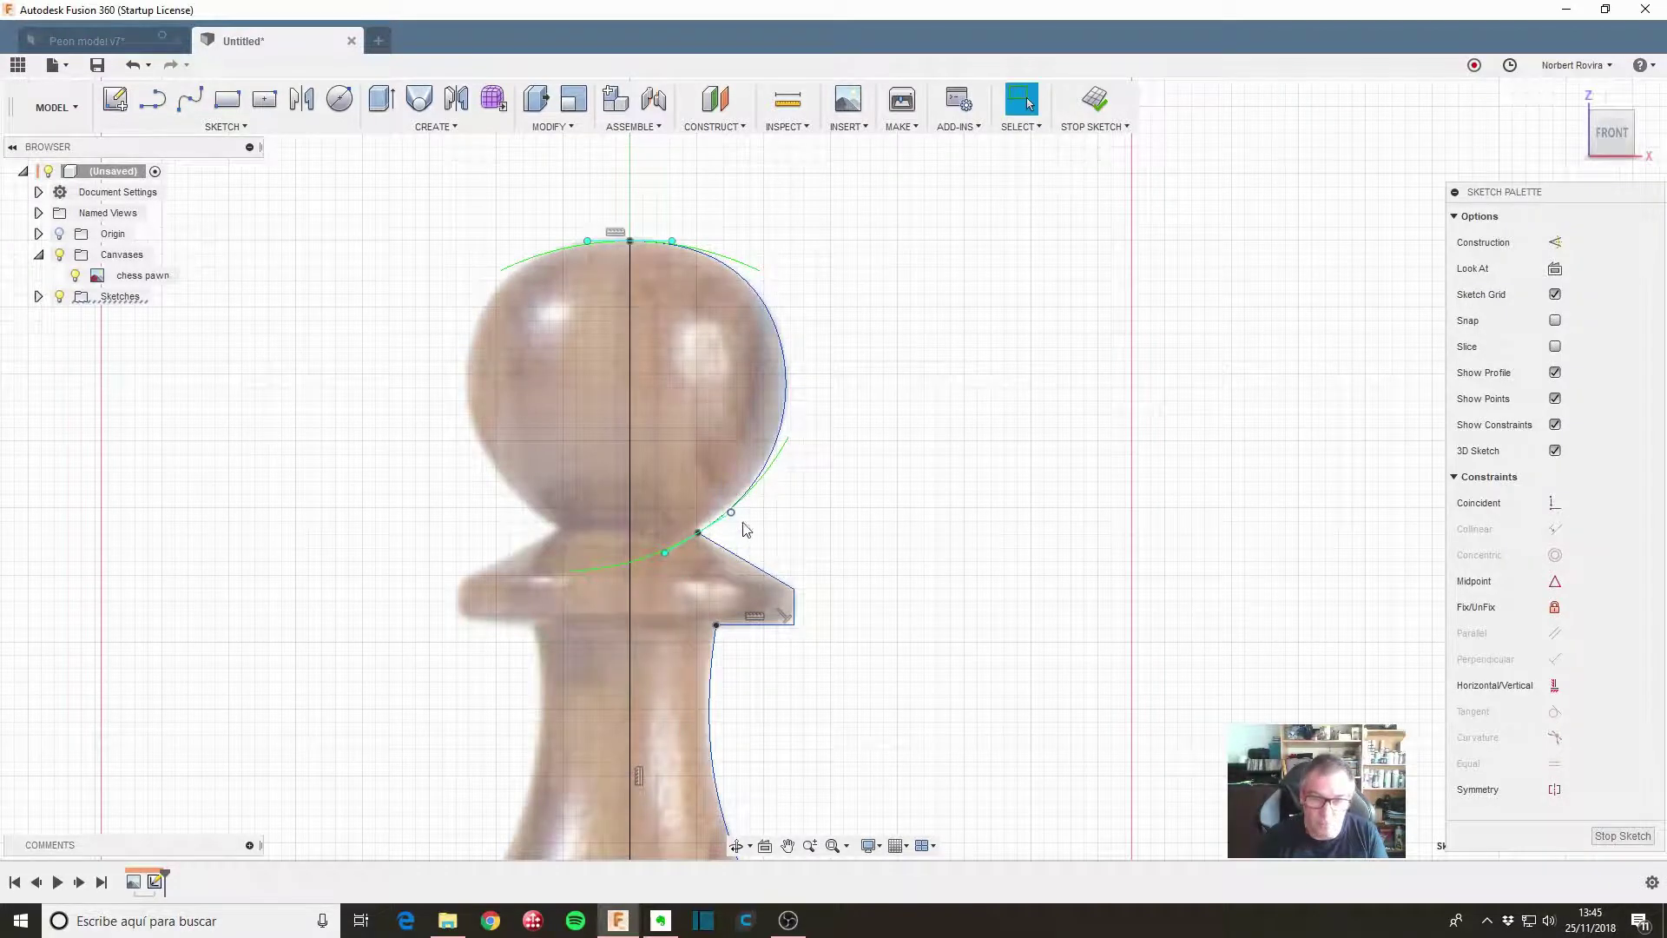
scroll(897, 540, "down", 3)
scroll(941, 603, "down", 2)
middle_click_drag(942, 603, 886, 461)
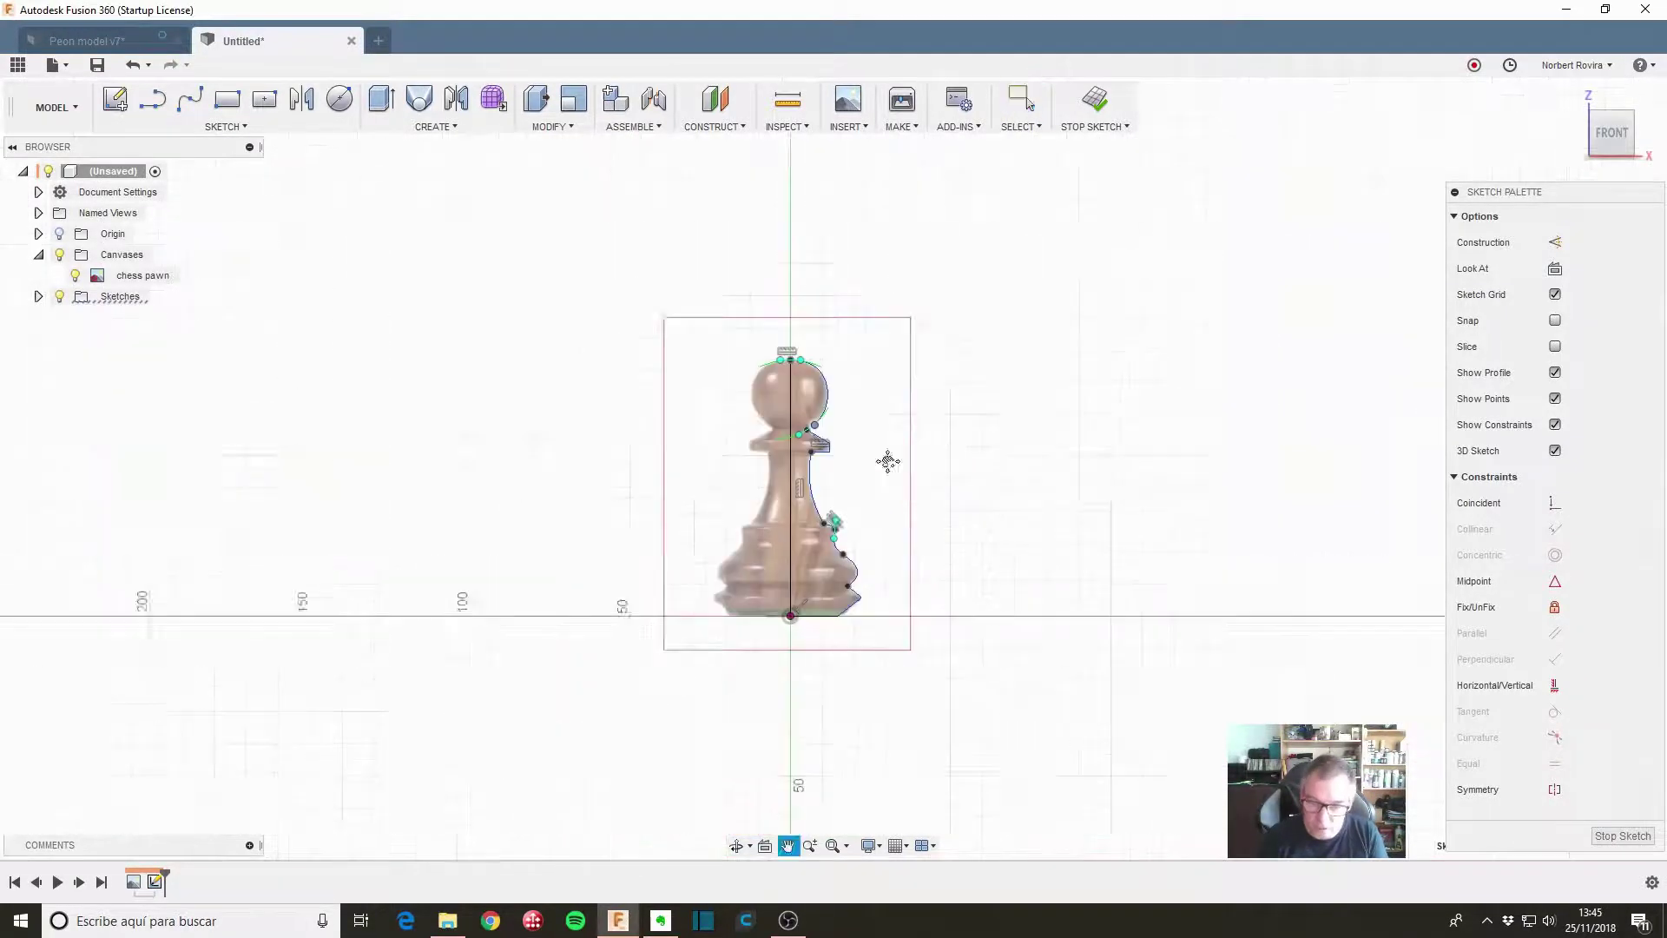
scroll(934, 439, "up", 3)
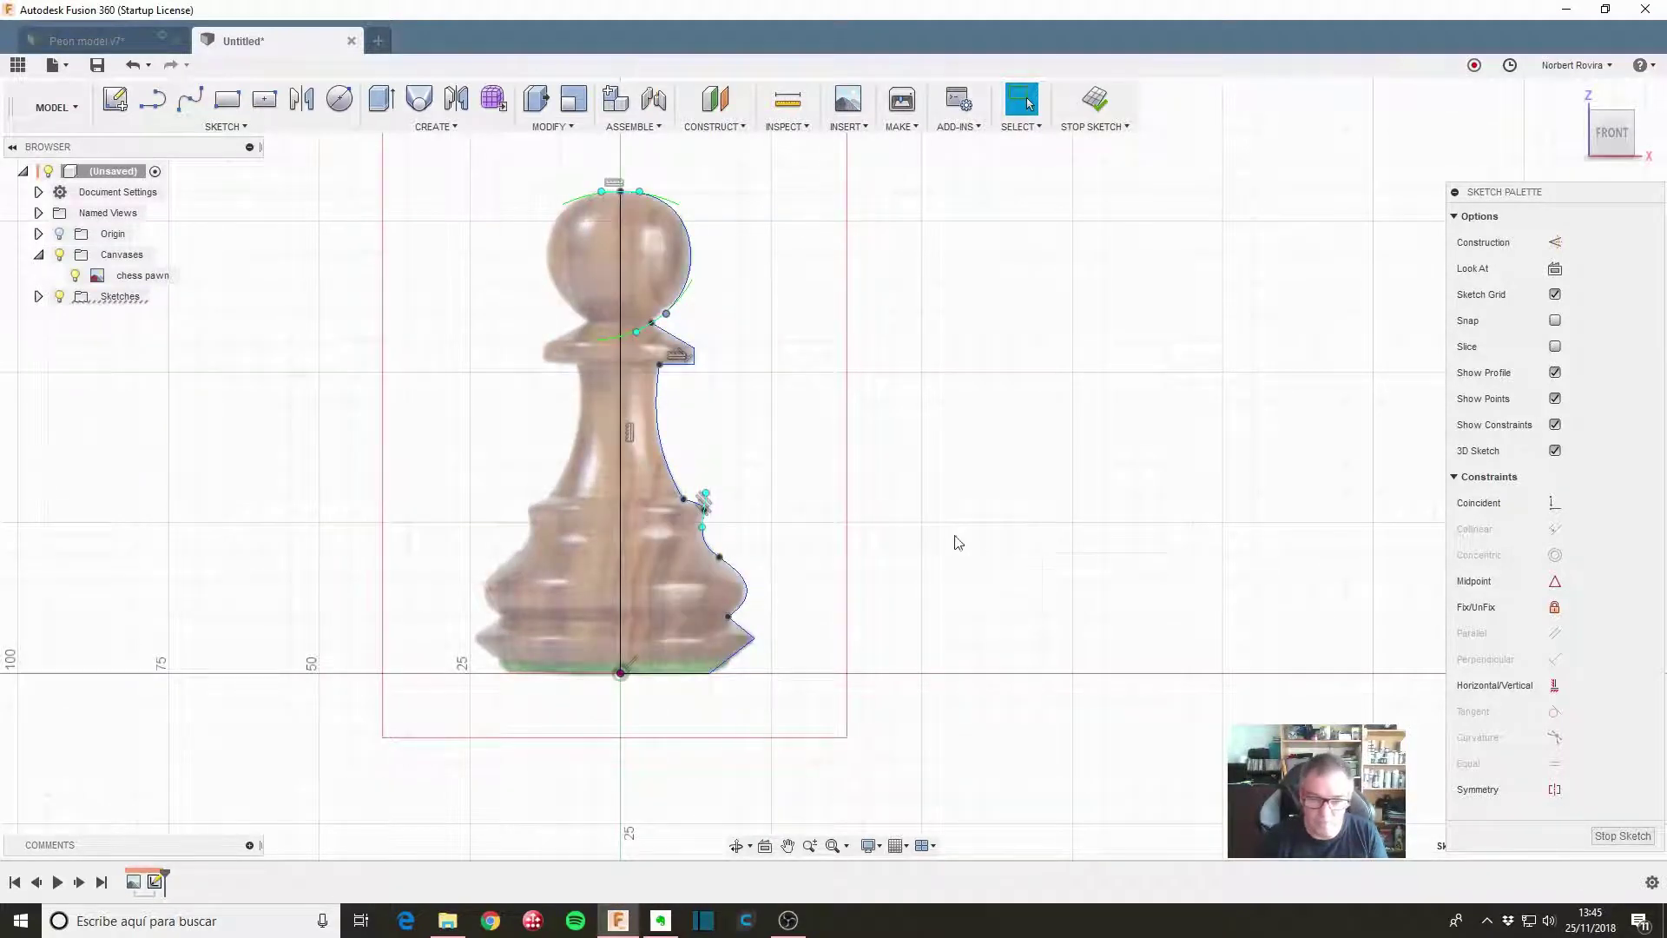
left_click(1621, 836)
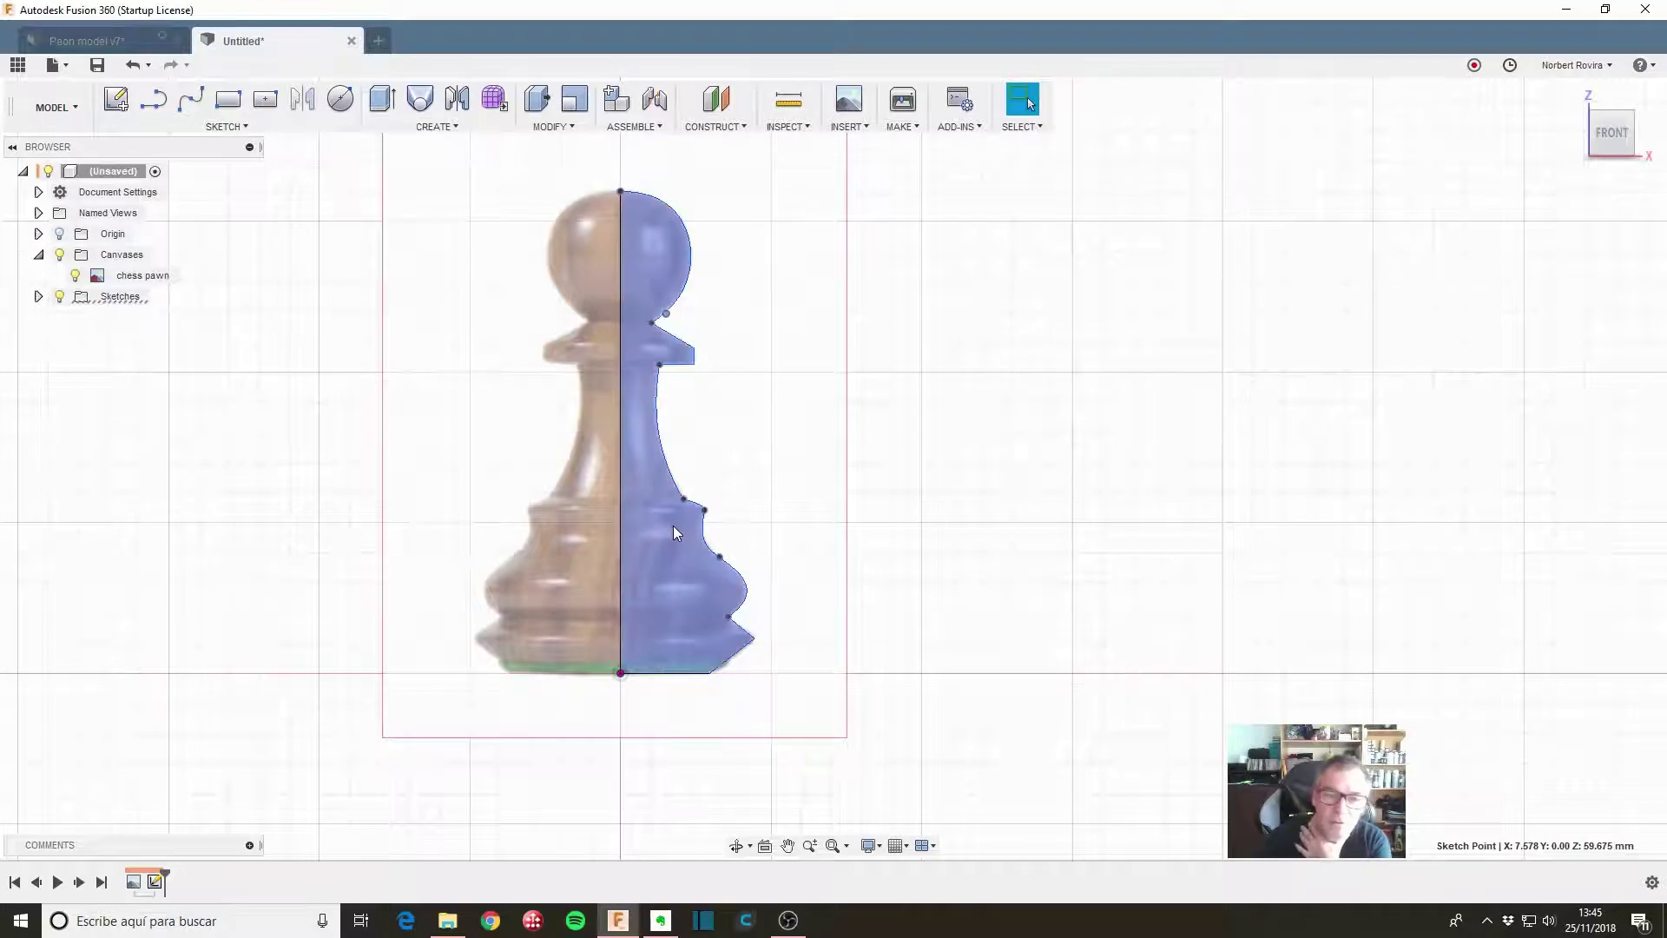
Revolve the pawn's half-profile 360 degrees around the centre sketch line into a solid body
left_click(454, 127)
left_click(426, 212)
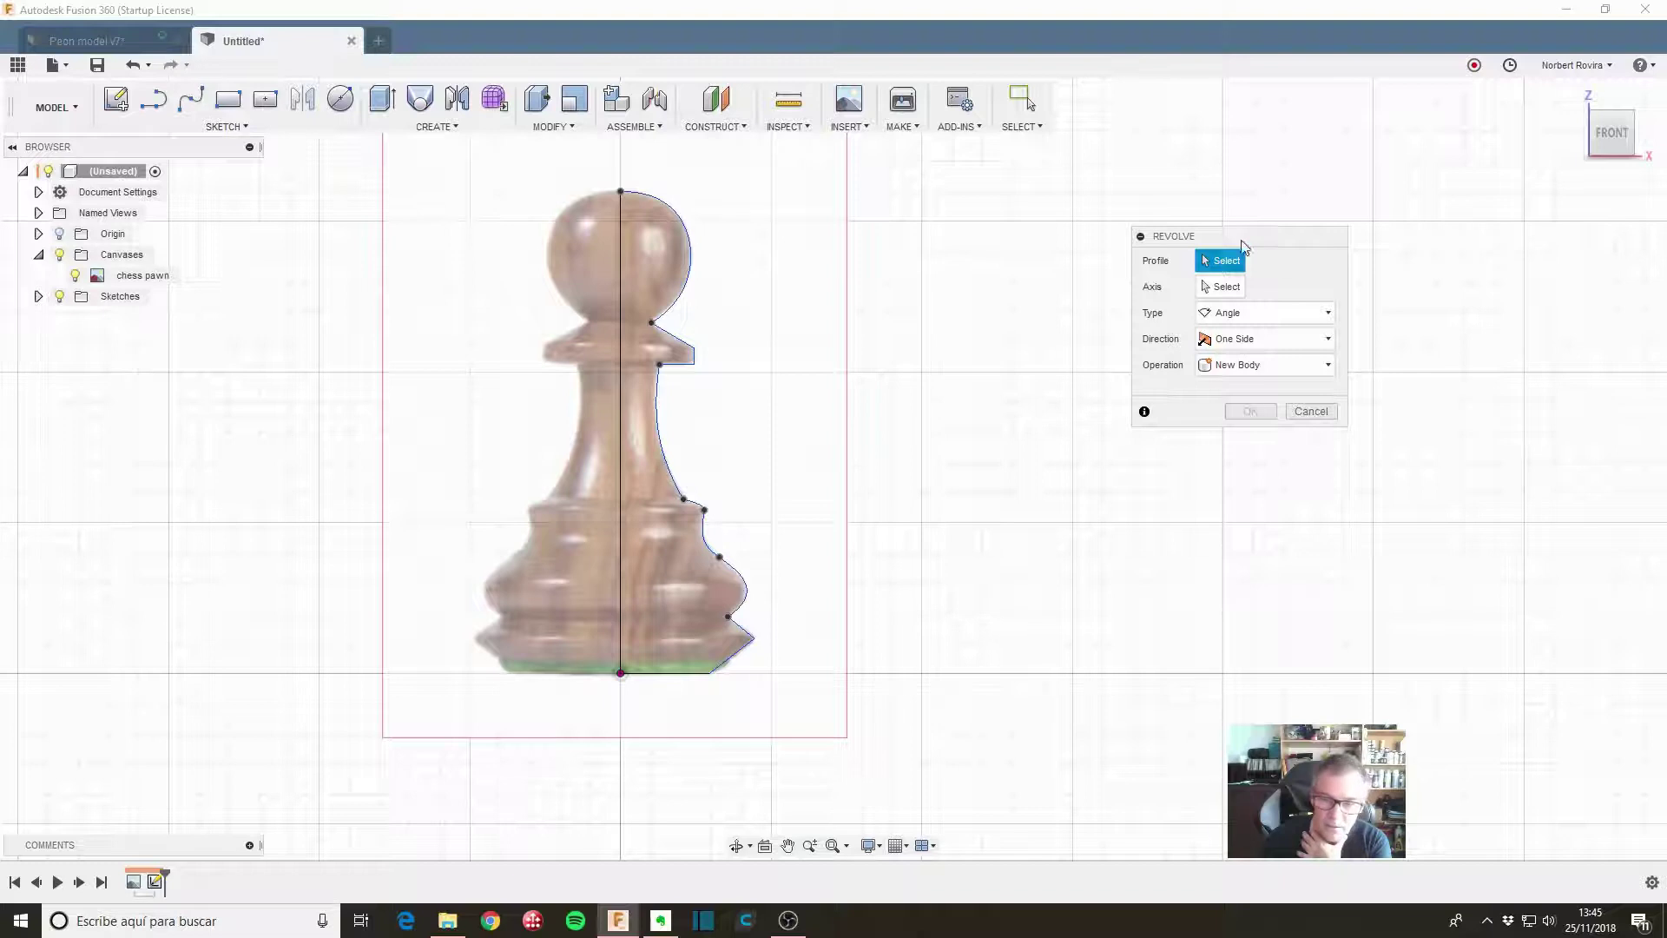
left_click(634, 269)
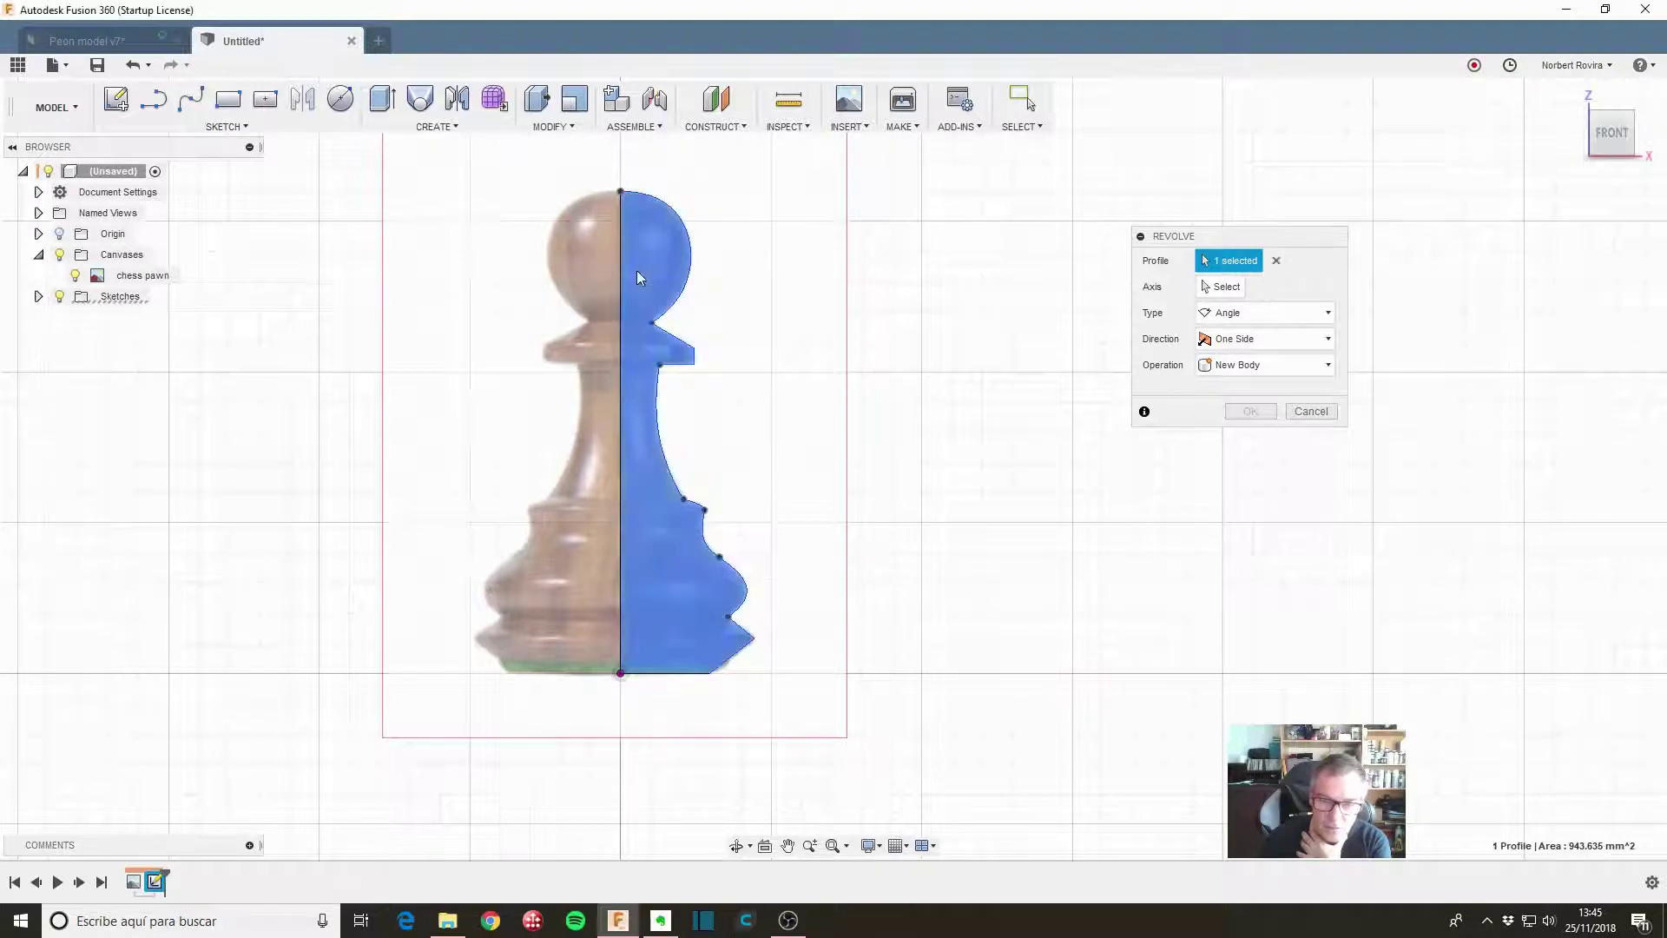
middle_click_drag(856, 406, 839, 477, "shift")
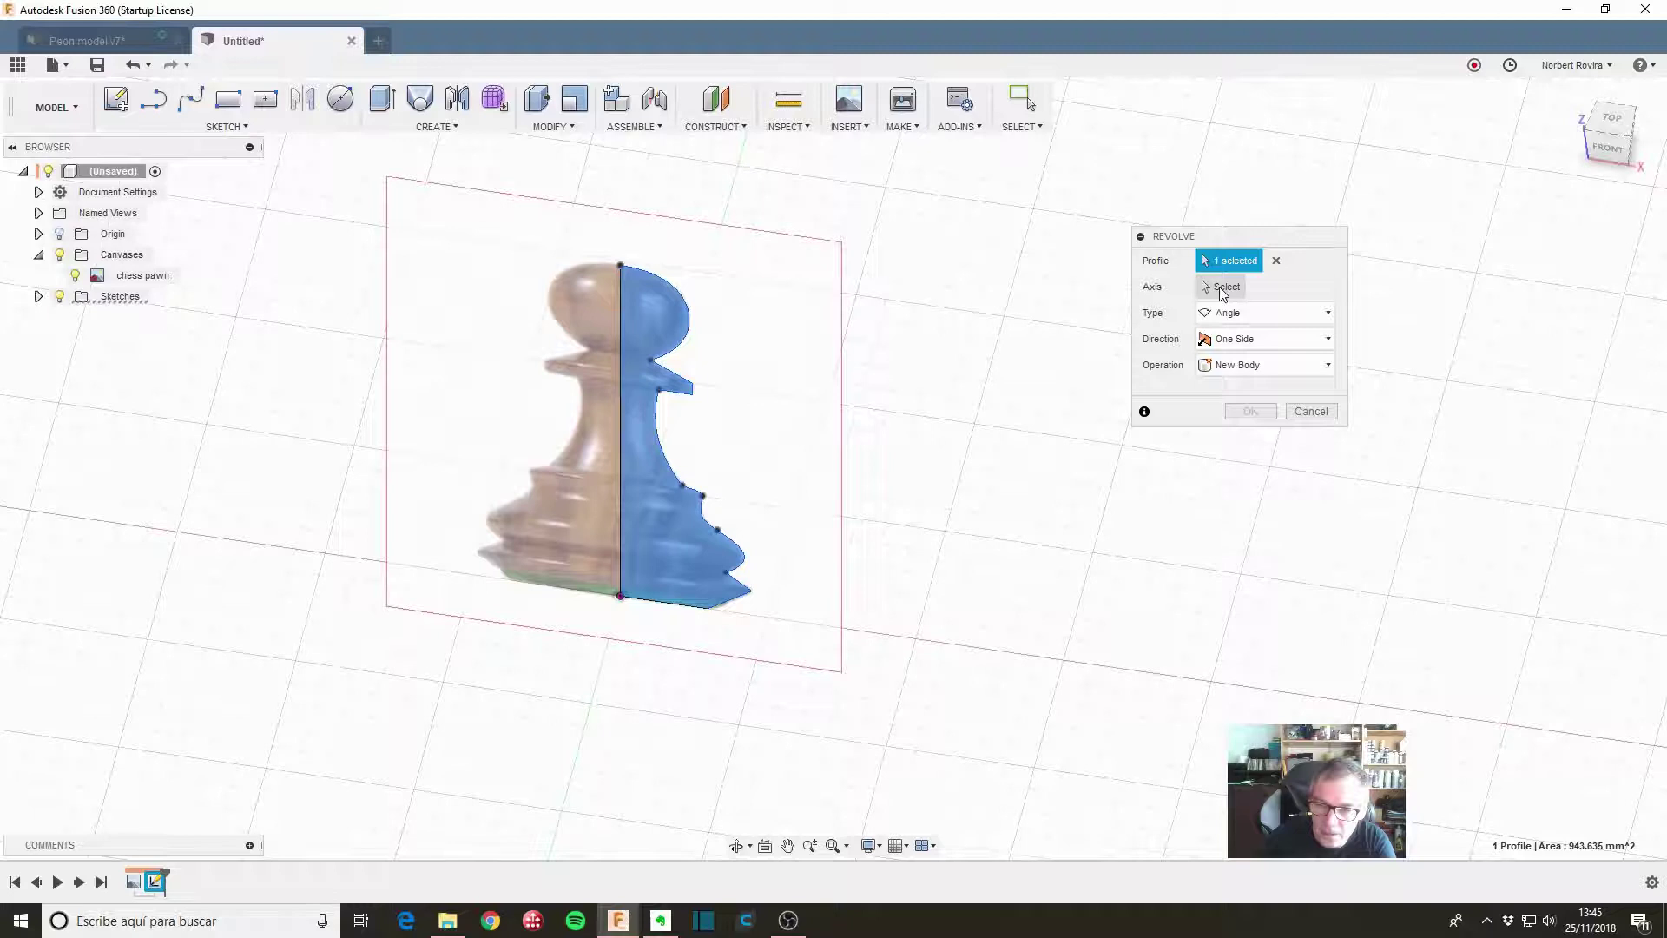
left_click(1222, 288)
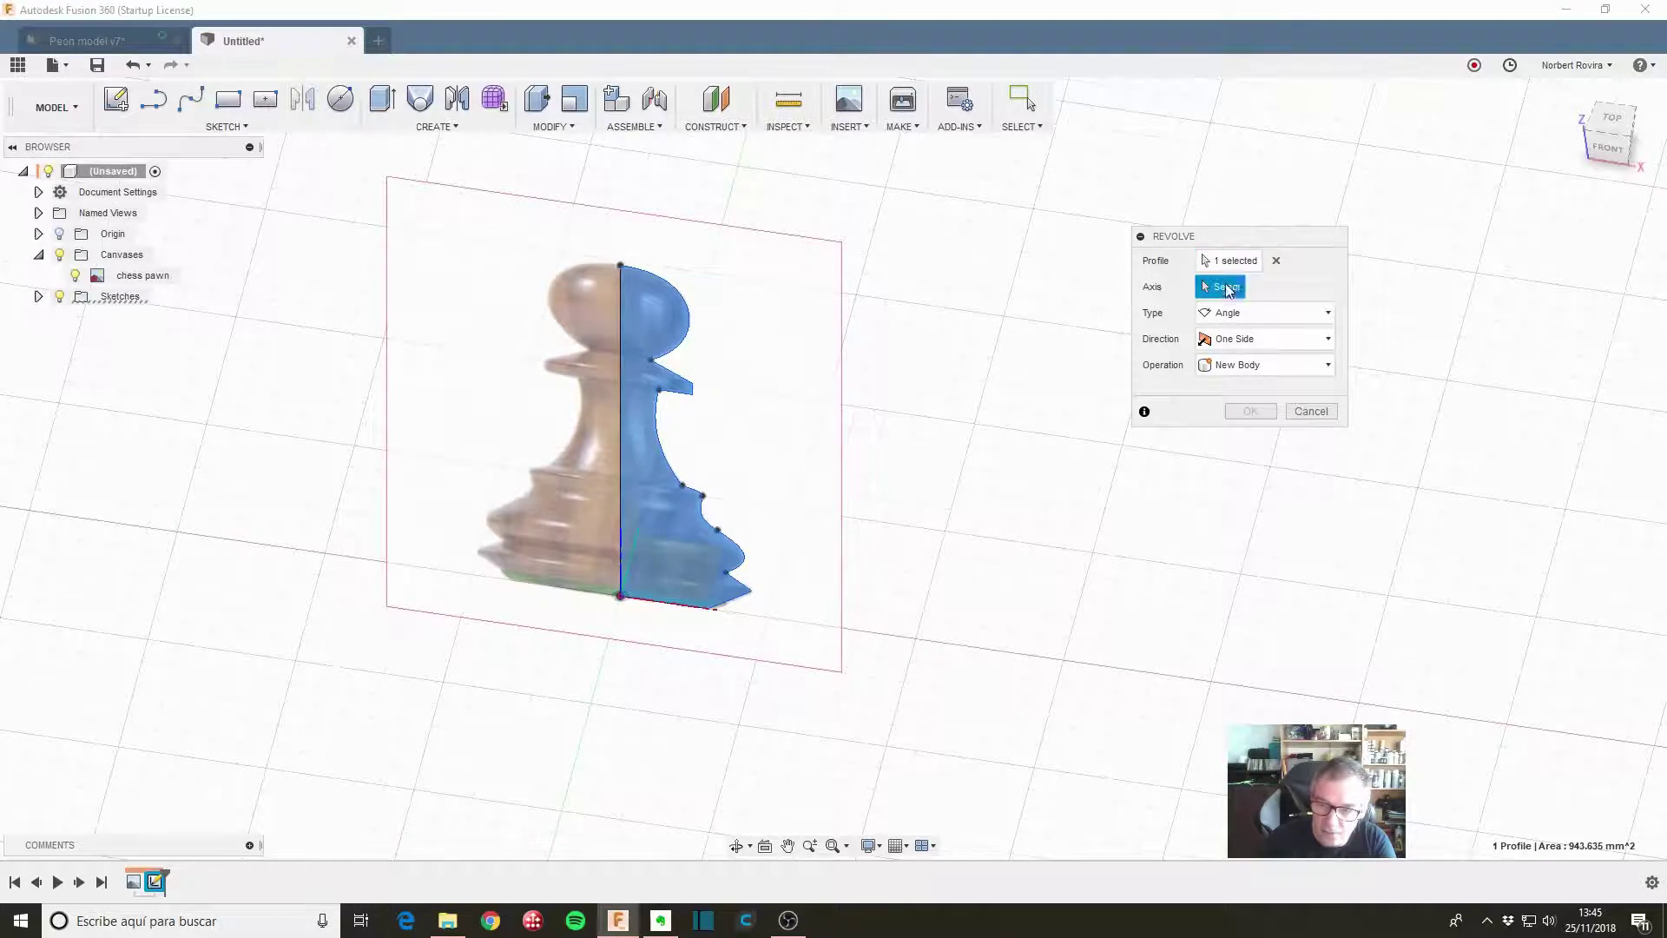
left_click(619, 490)
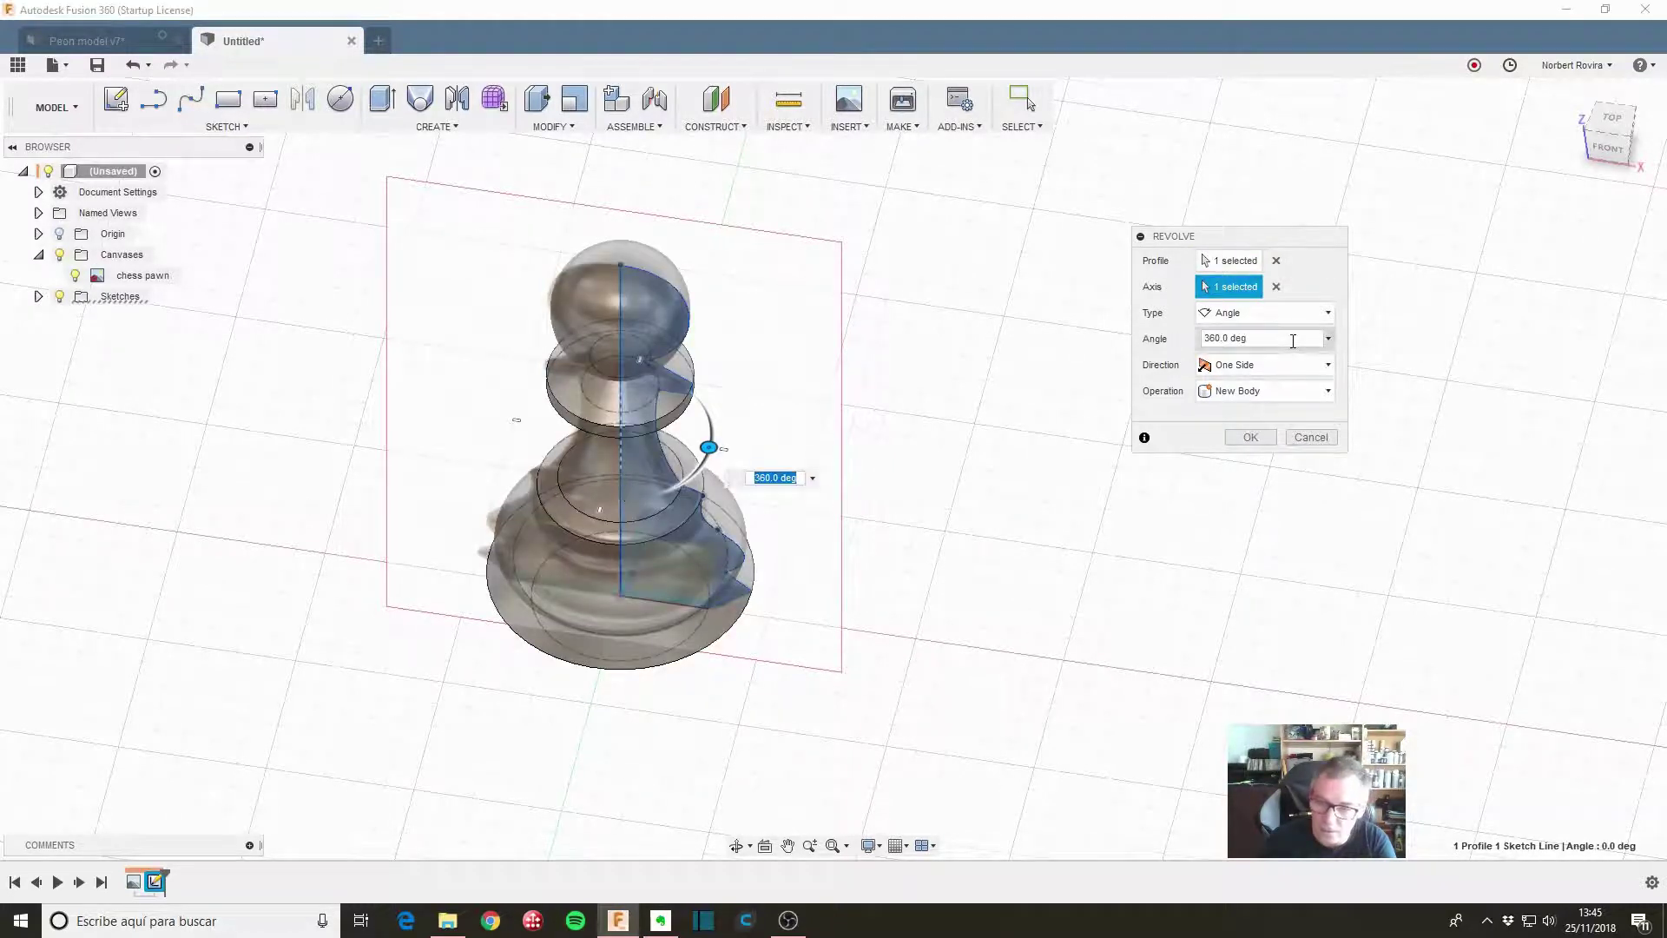
mouse_move(709, 448)
left_mouse_down()
mouse_move(675, 477)
mouse_move(548, 482)
mouse_move(724, 452)
left_mouse_up()
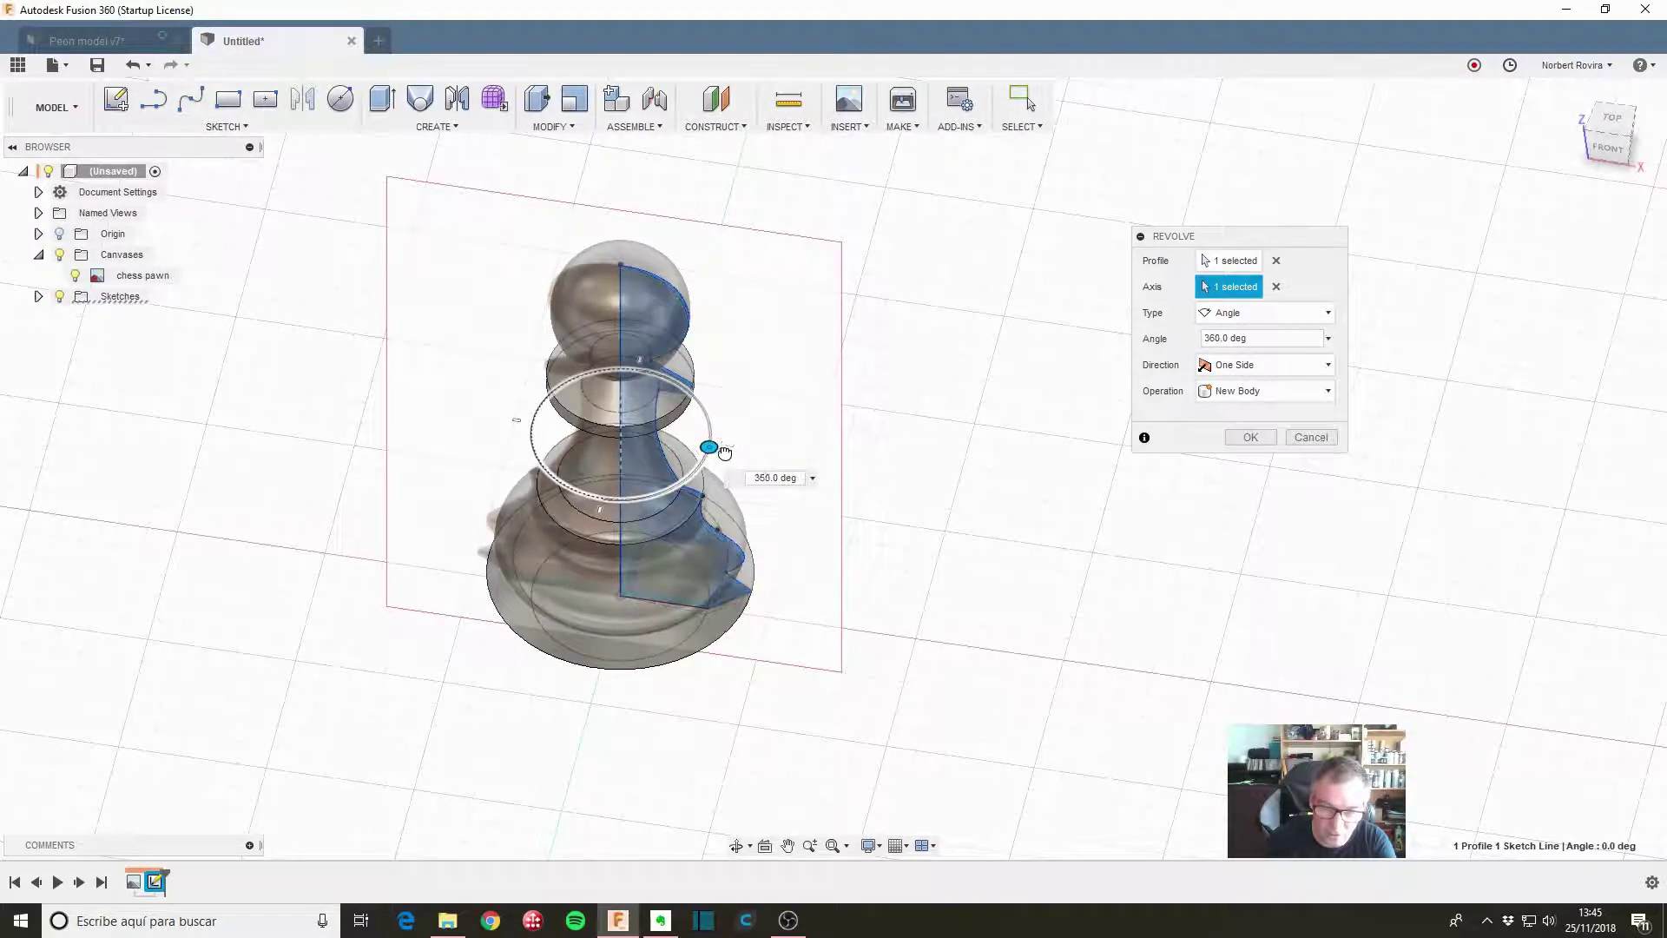
left_click(1250, 437)
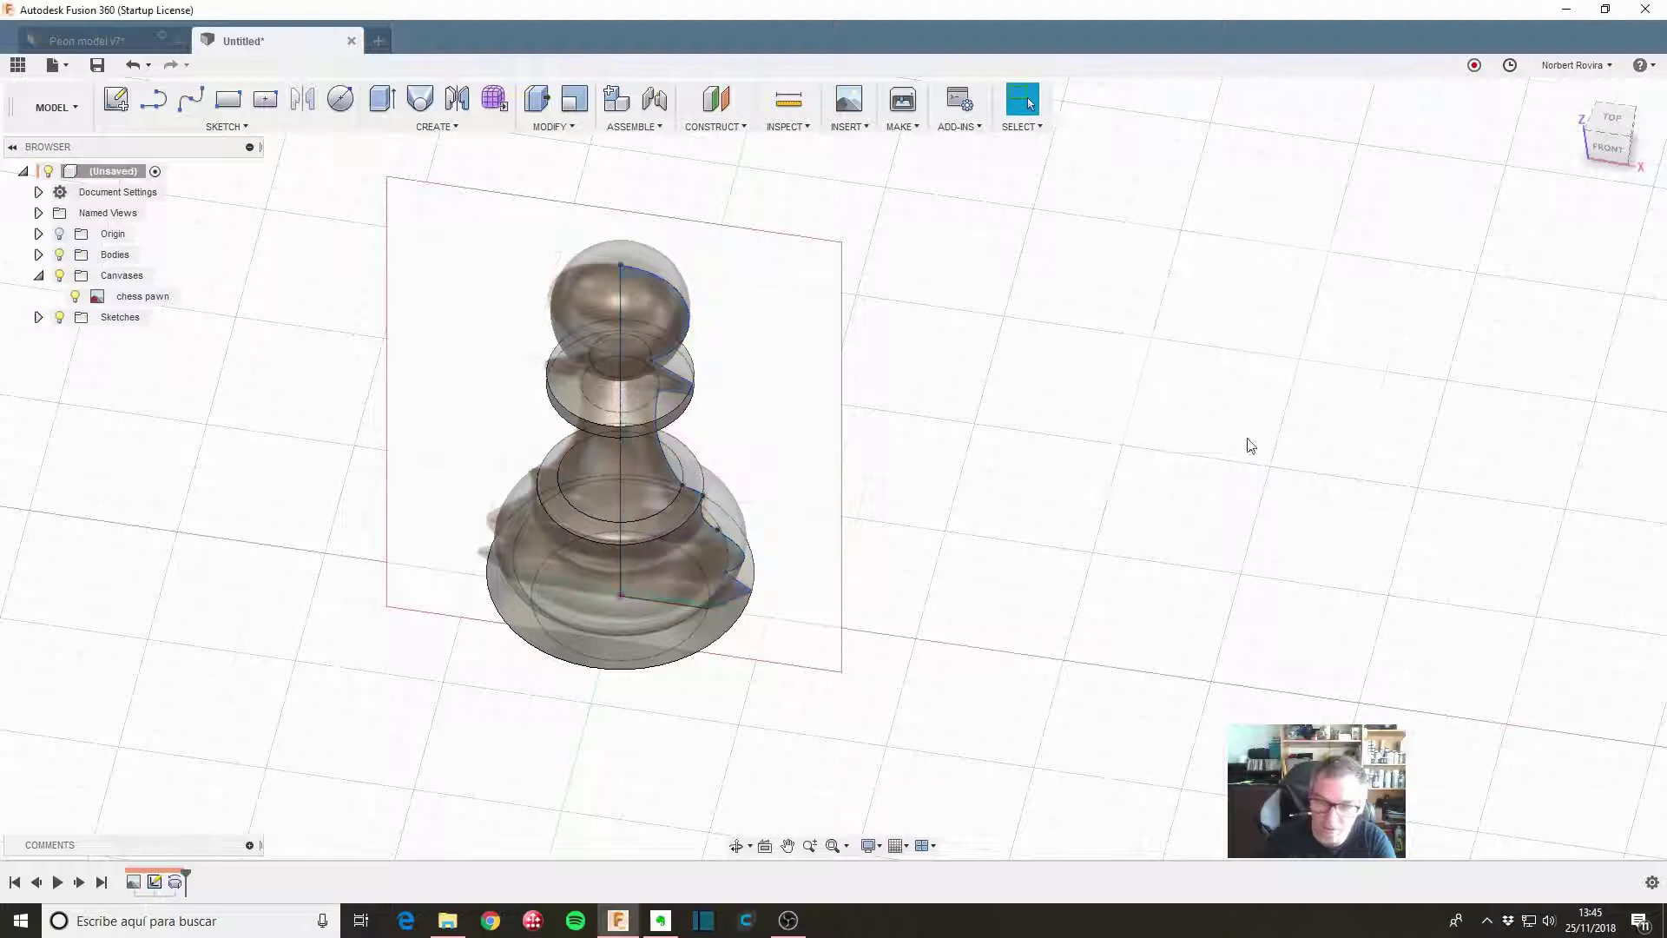
Hide the chess pawn reference canvas and view the solid pawn from the front
scroll(904, 454, "down", 2)
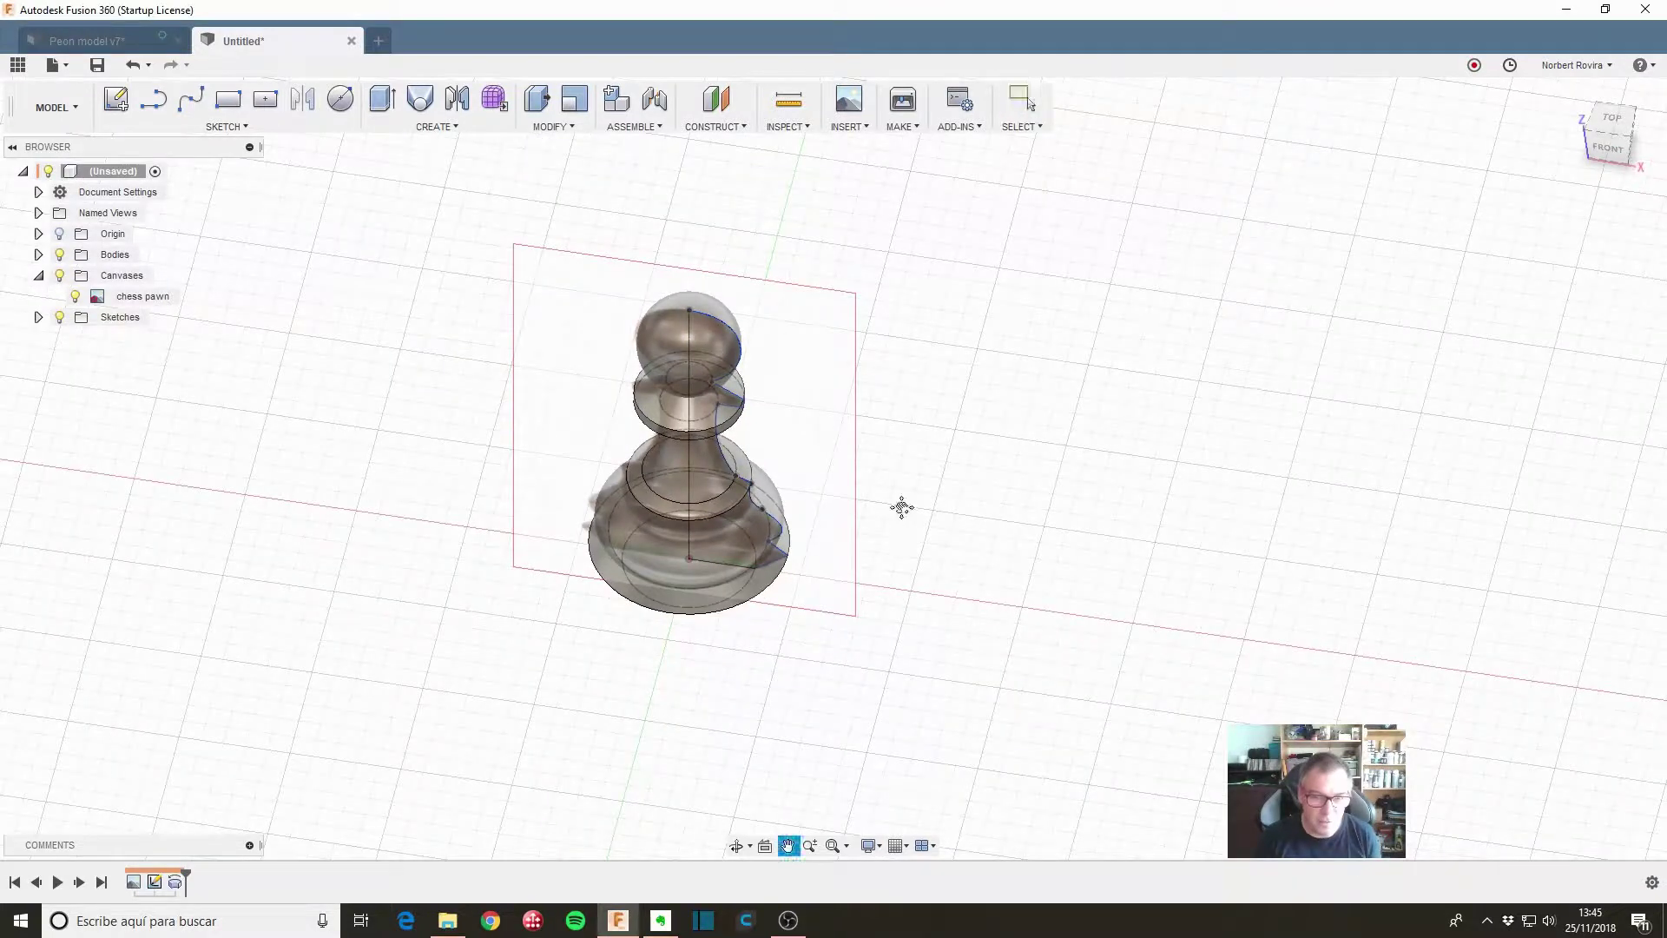
middle_click_drag(901, 506, 915, 480)
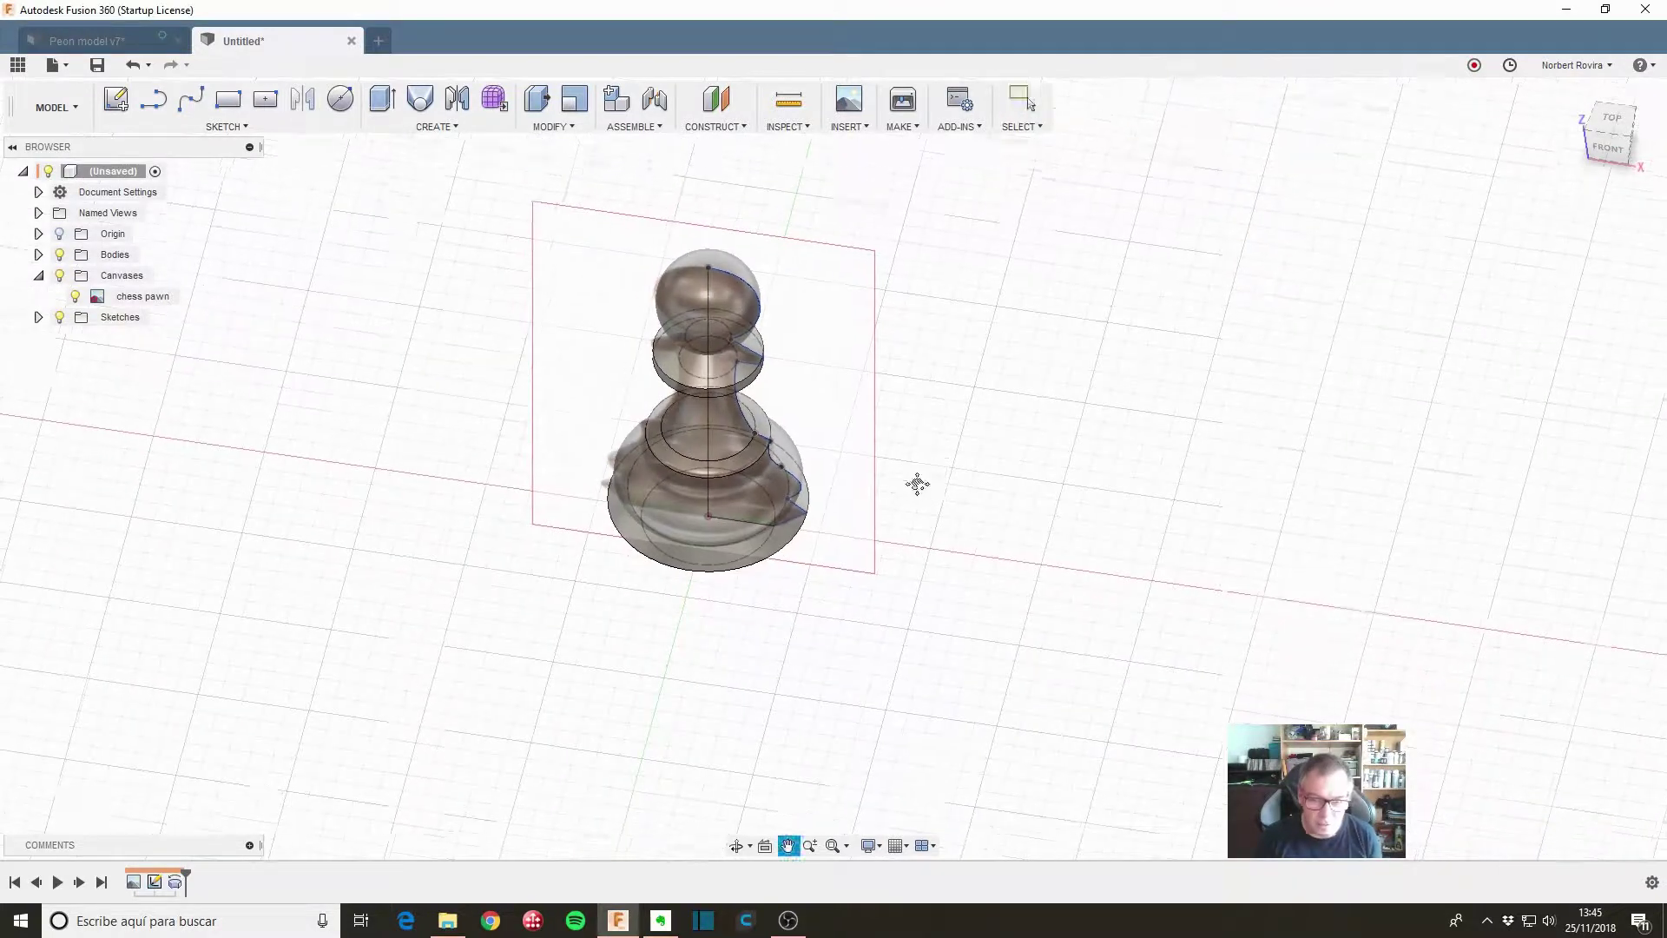
left_click(76, 297)
mouse_move(948, 580)
middle_mouse_down("shift")
mouse_move(942, 516)
mouse_move(934, 544)
mouse_move(923, 500)
mouse_move(931, 516)
mouse_move(904, 498)
middle_mouse_up("shift")
scroll(799, 393, "up", 2)
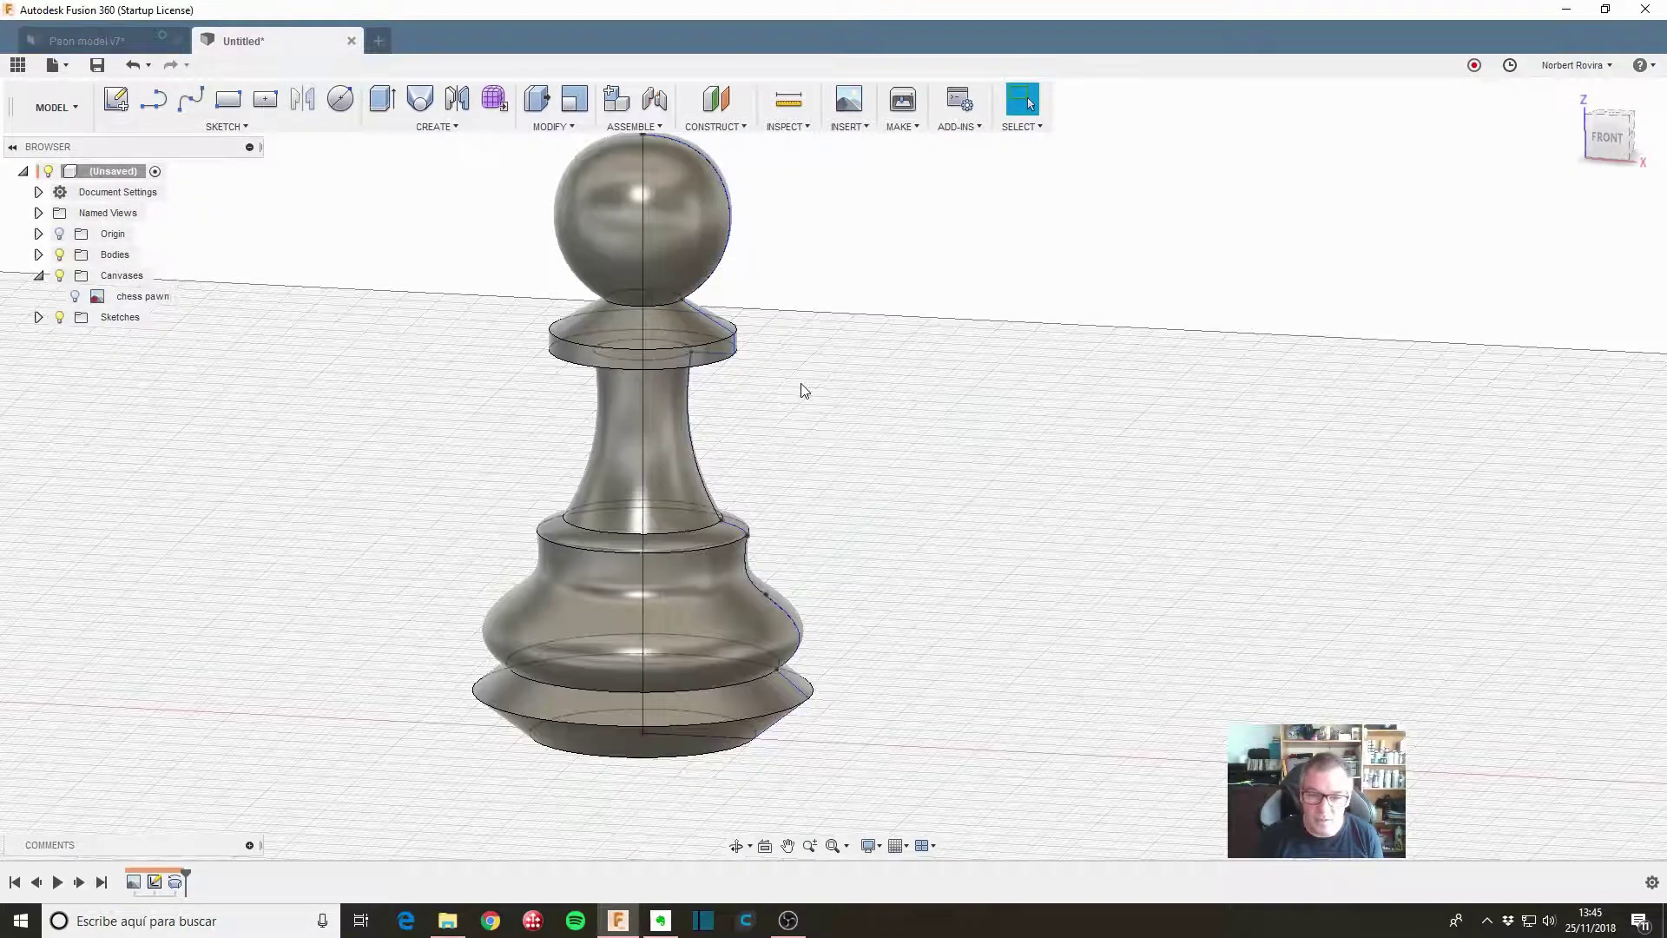
scroll(800, 387, "up", 2)
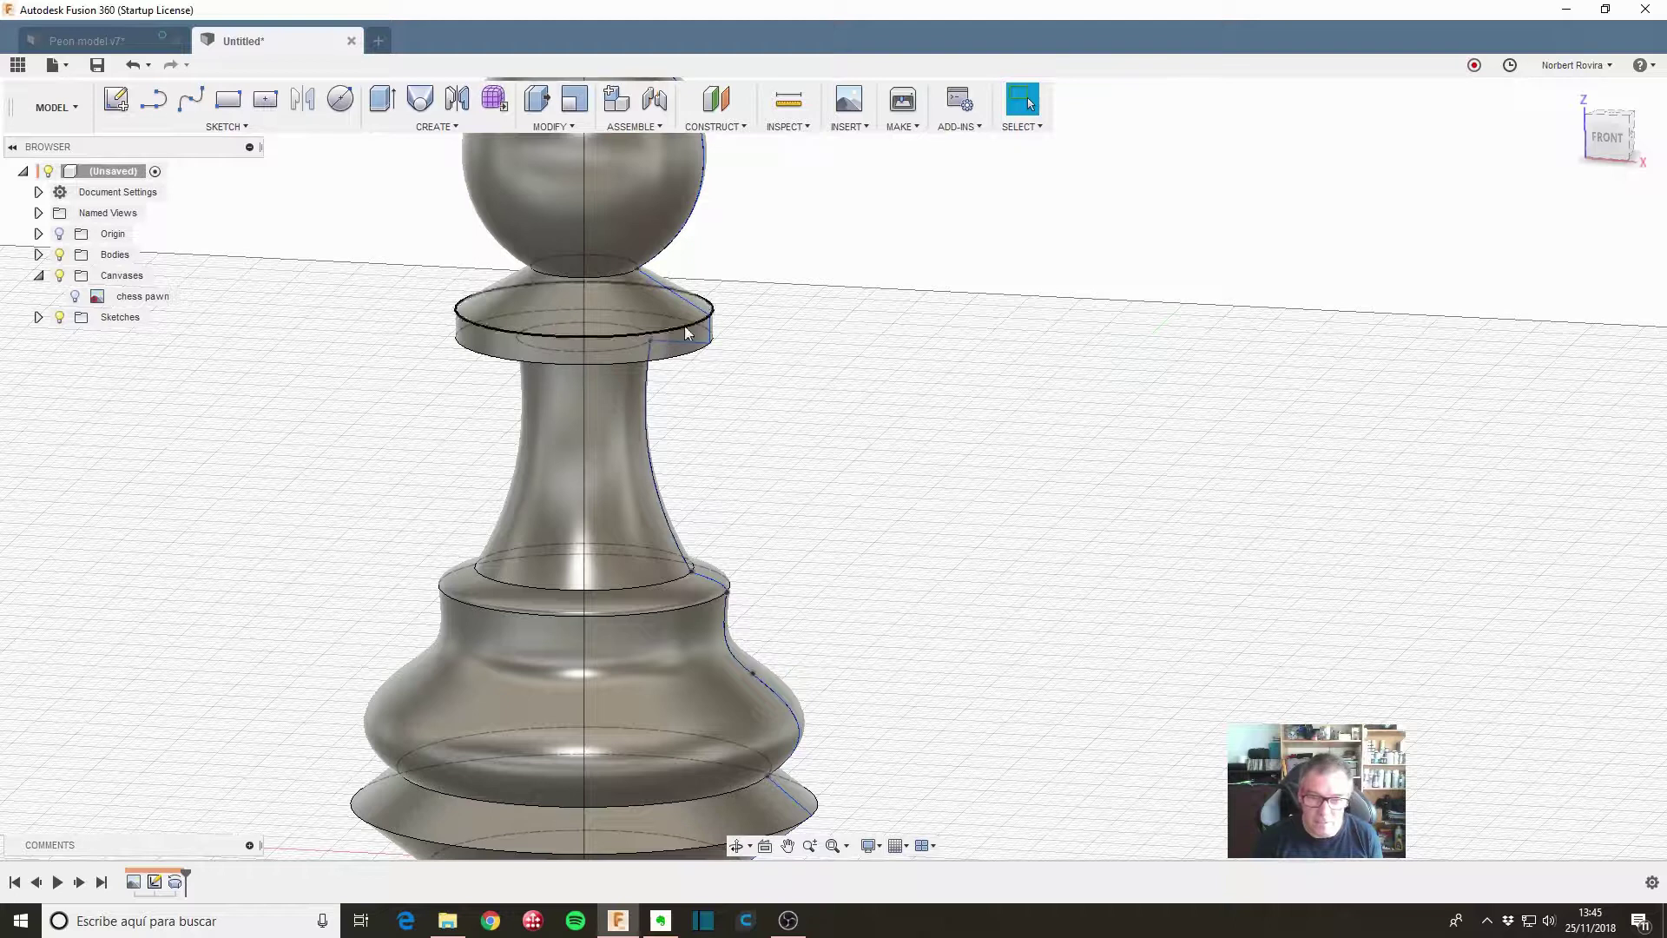
scroll(779, 425, "down", 3)
scroll(781, 424, "down", 2)
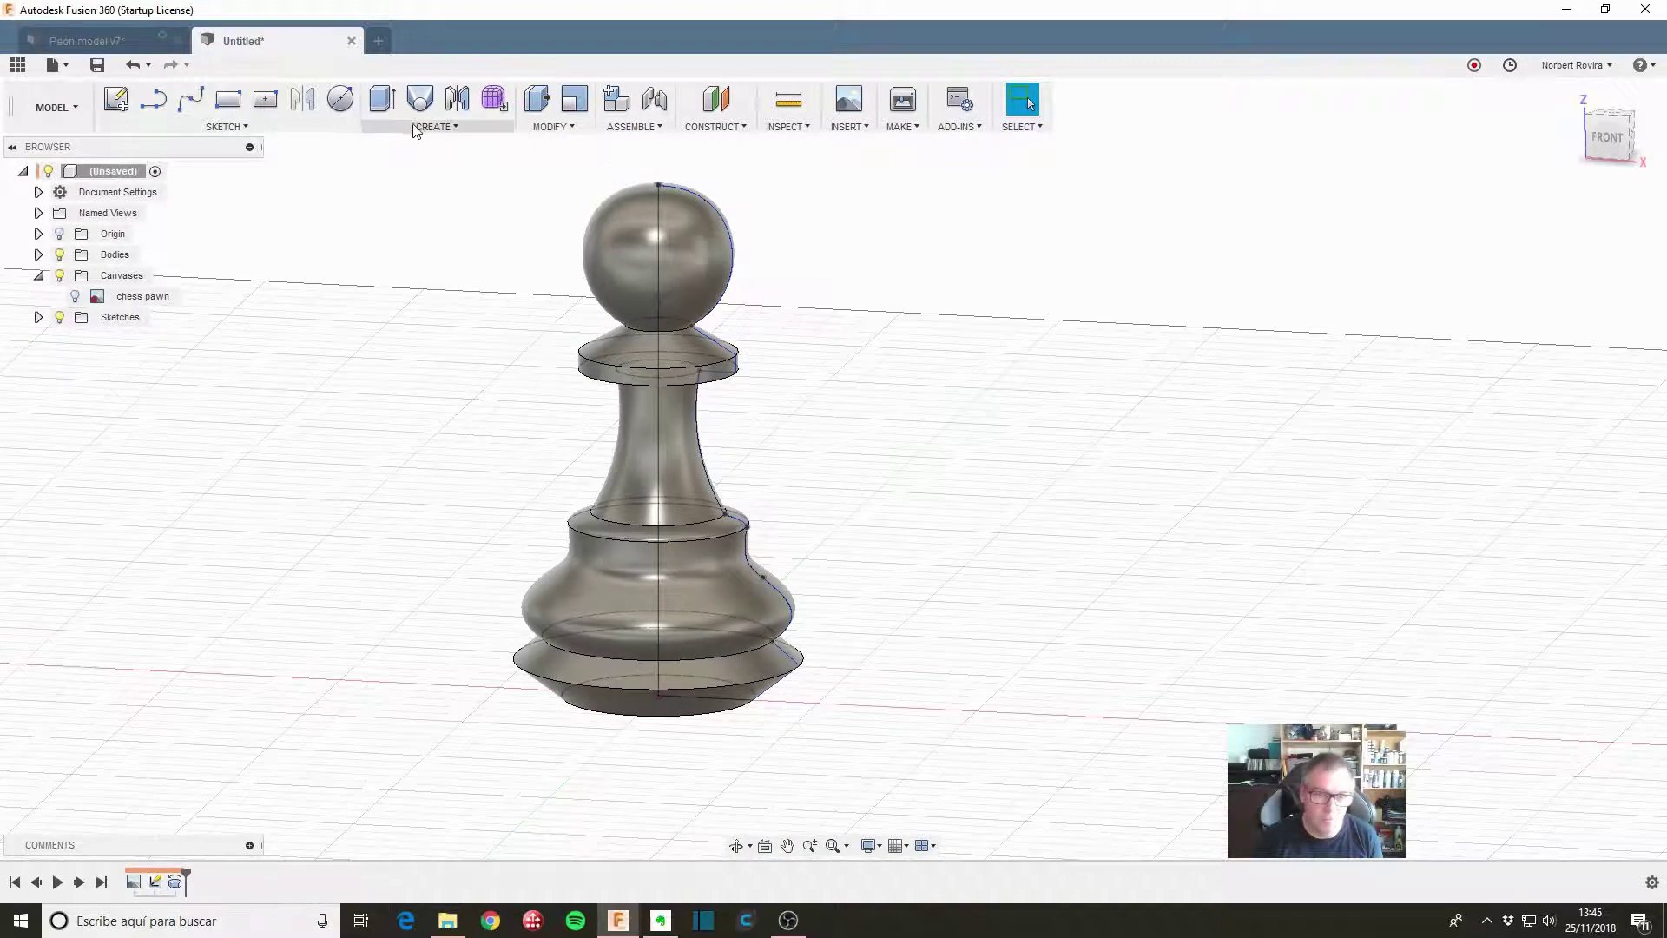
left_click(437, 126)
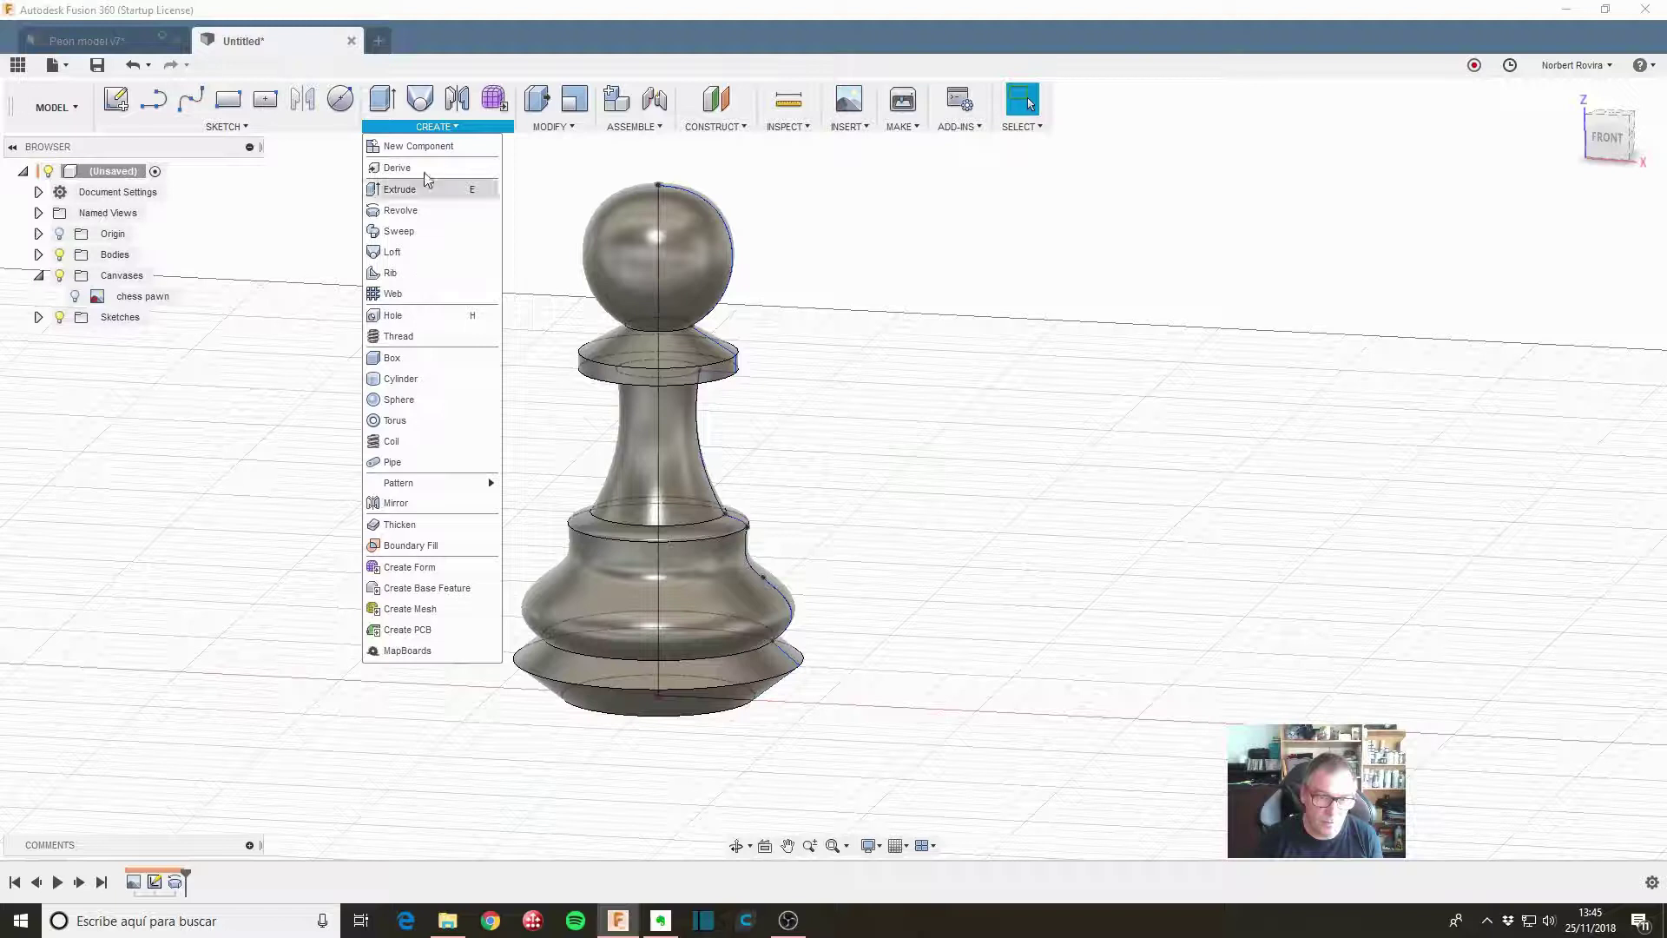
Fillet the collar disc's circular edges with a 0.5 mm radius
left_click(550, 127)
left_click(560, 169)
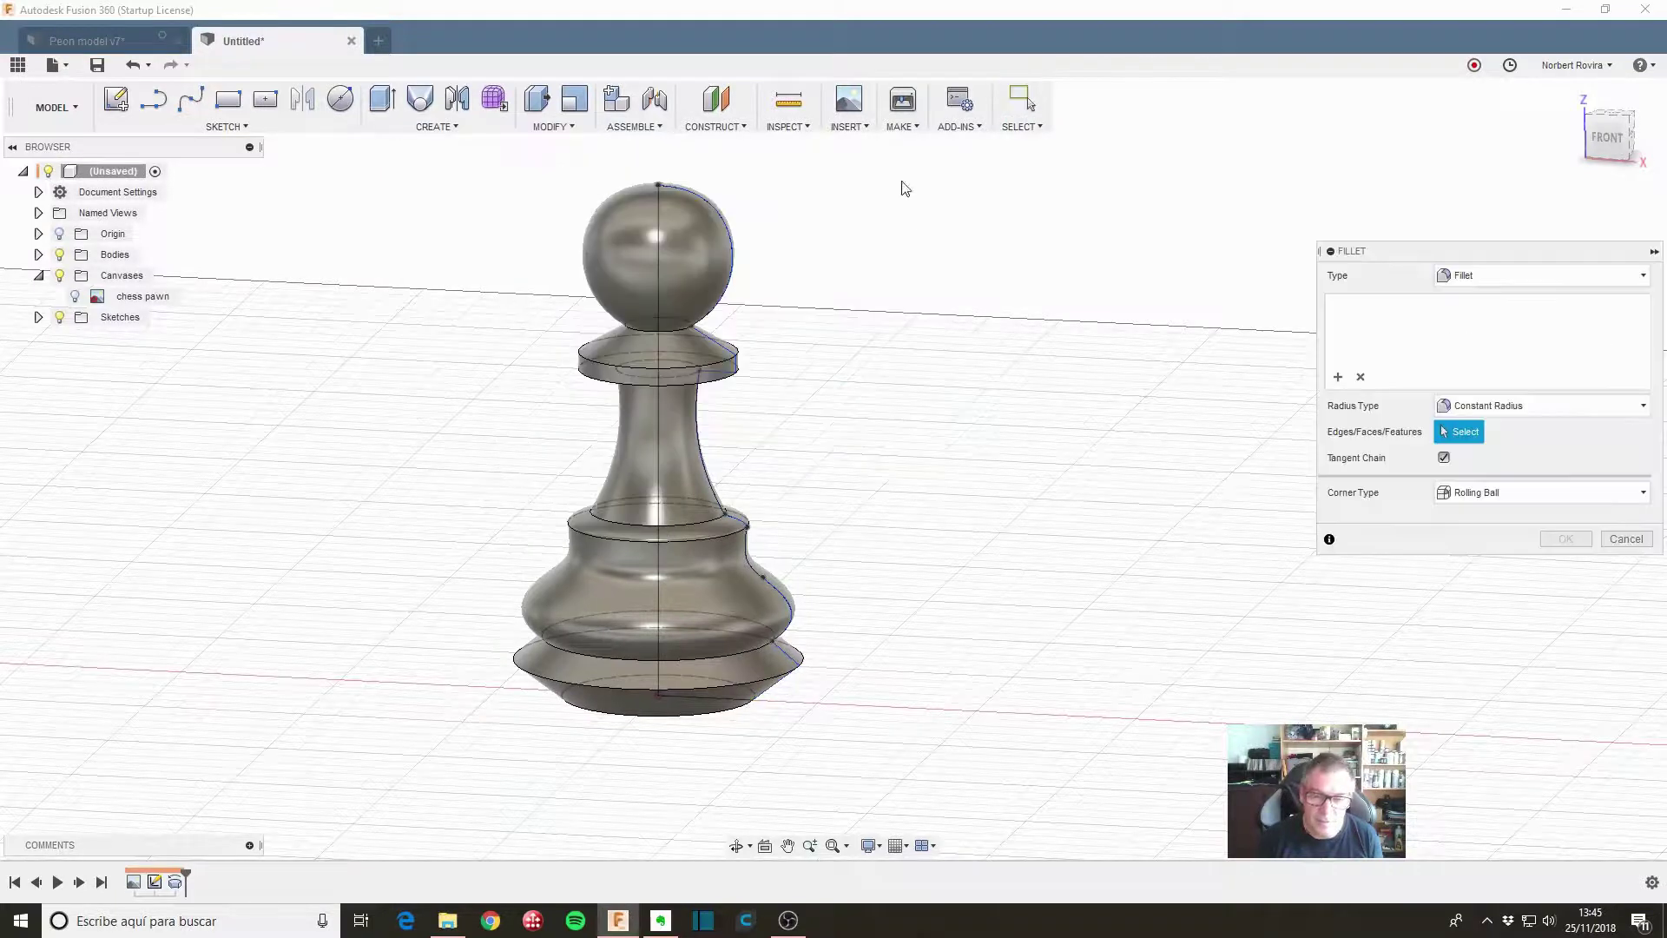
scroll(725, 291, "up", 3)
left_click(678, 376)
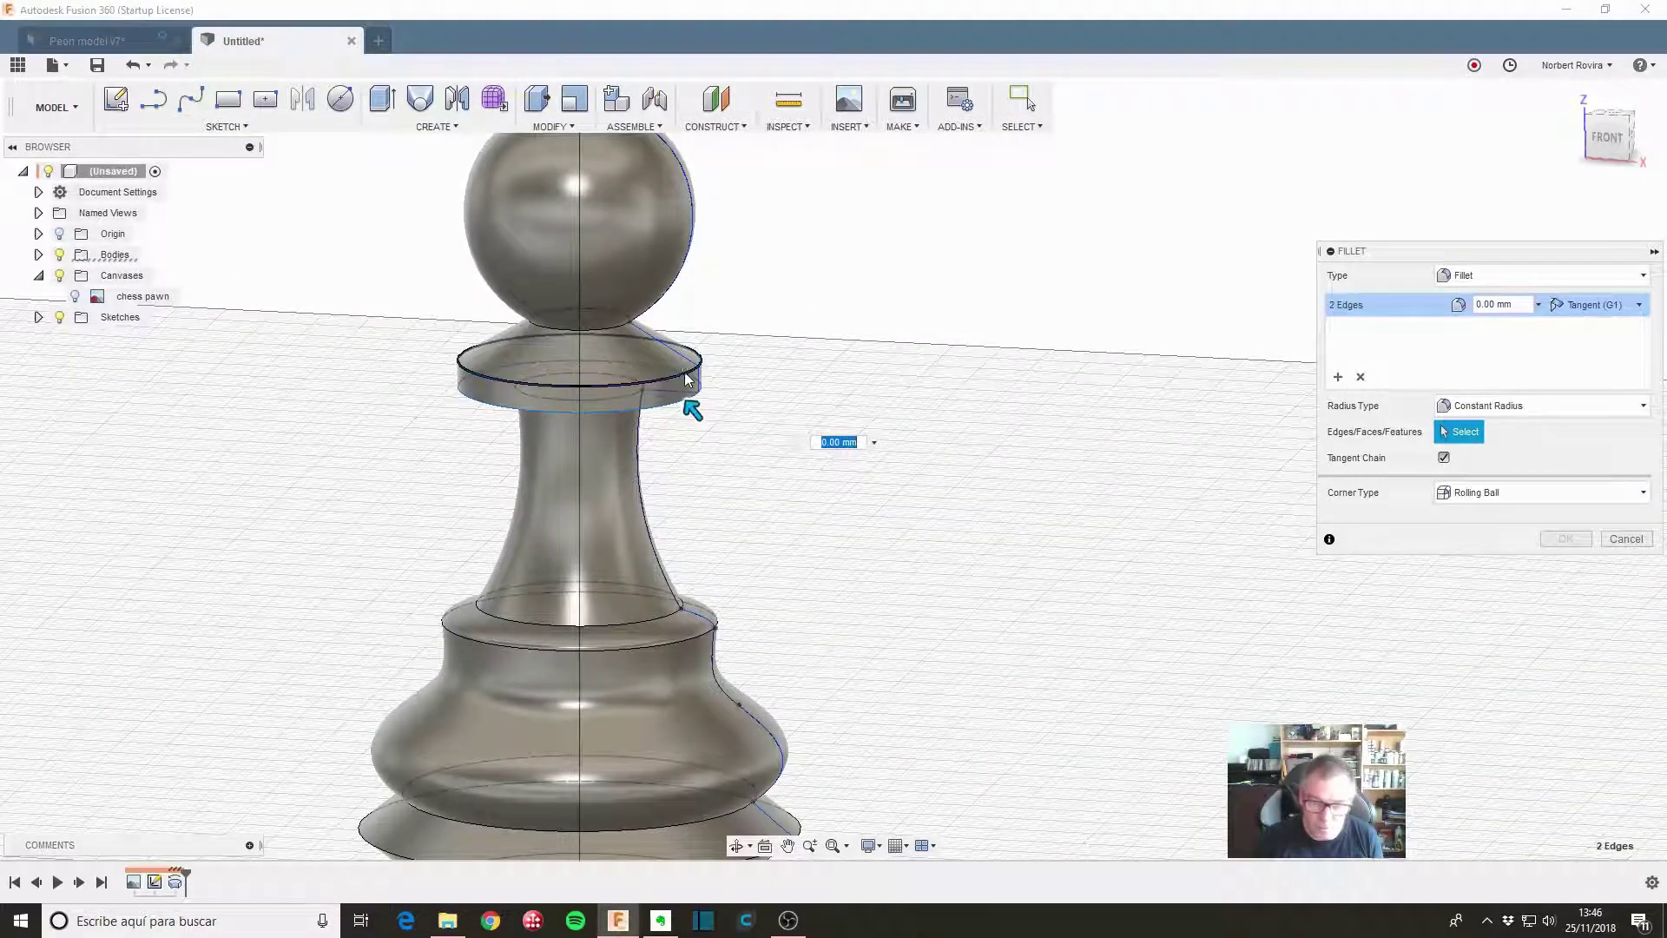
left_click(700, 382)
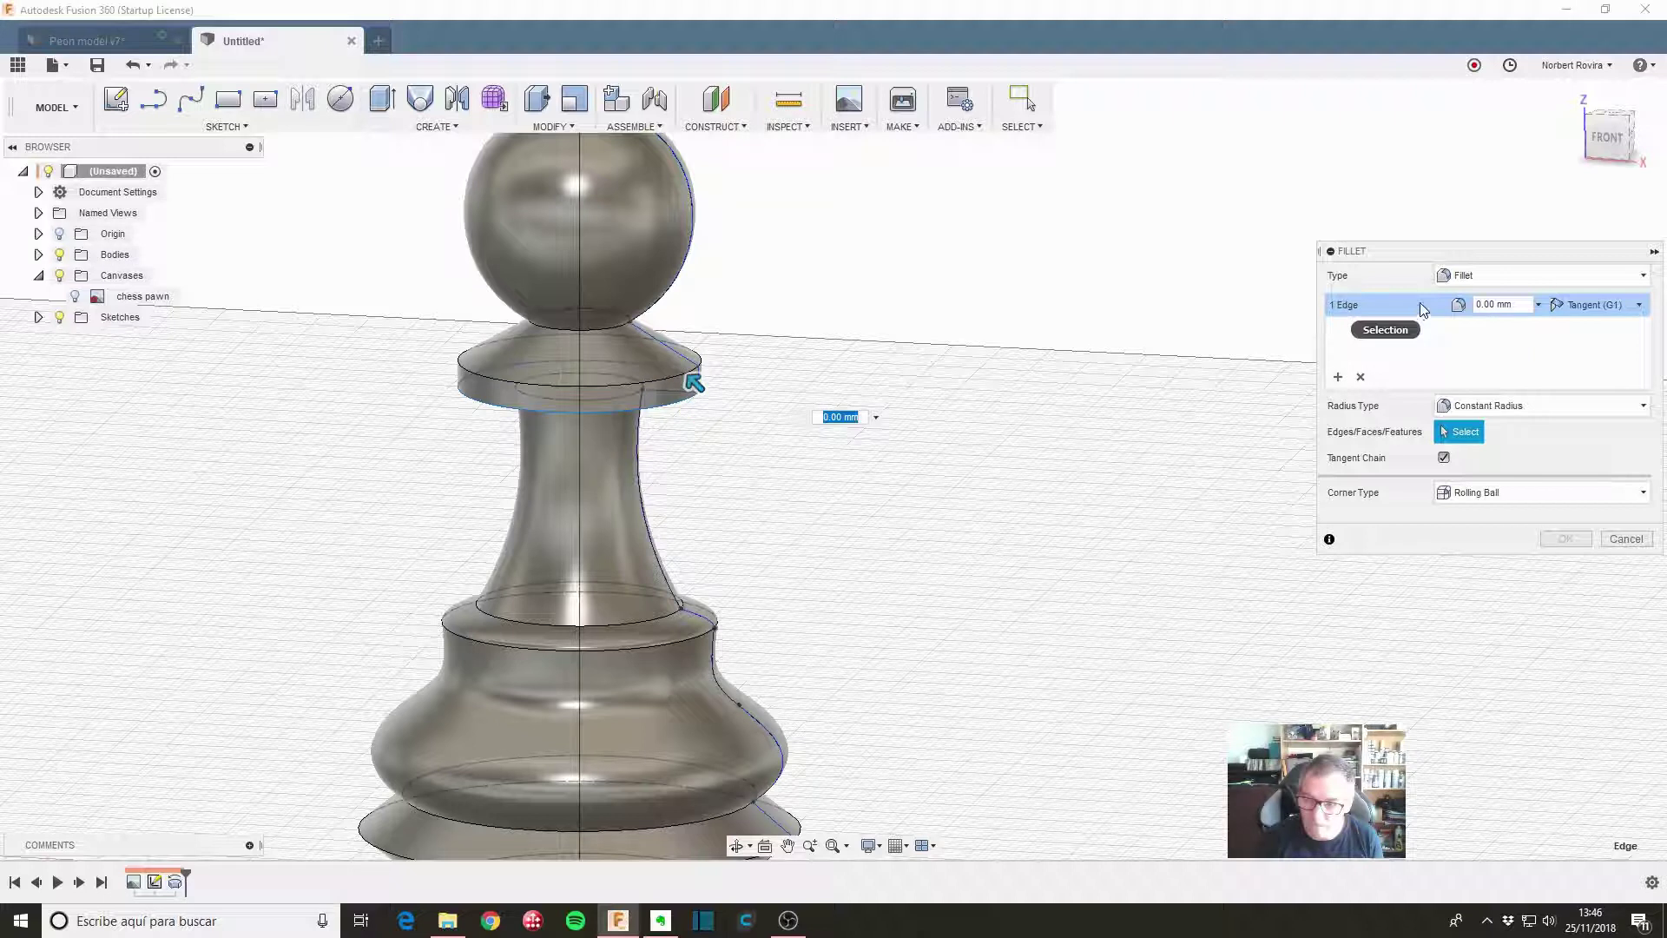
left_click(657, 378)
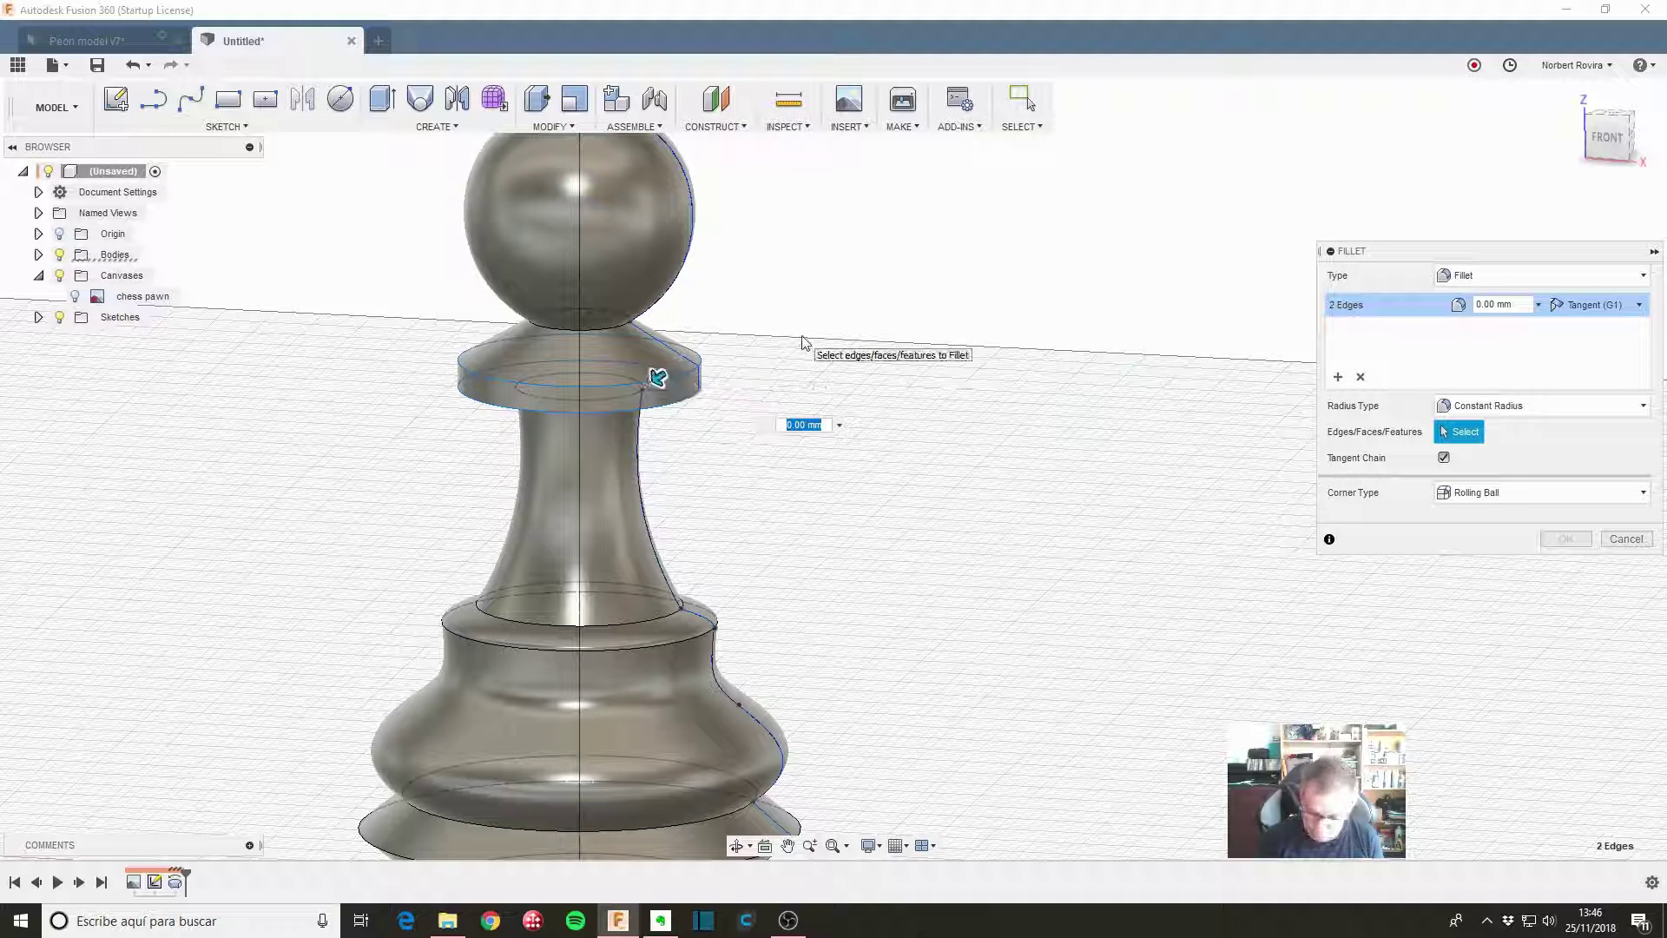
type("1")
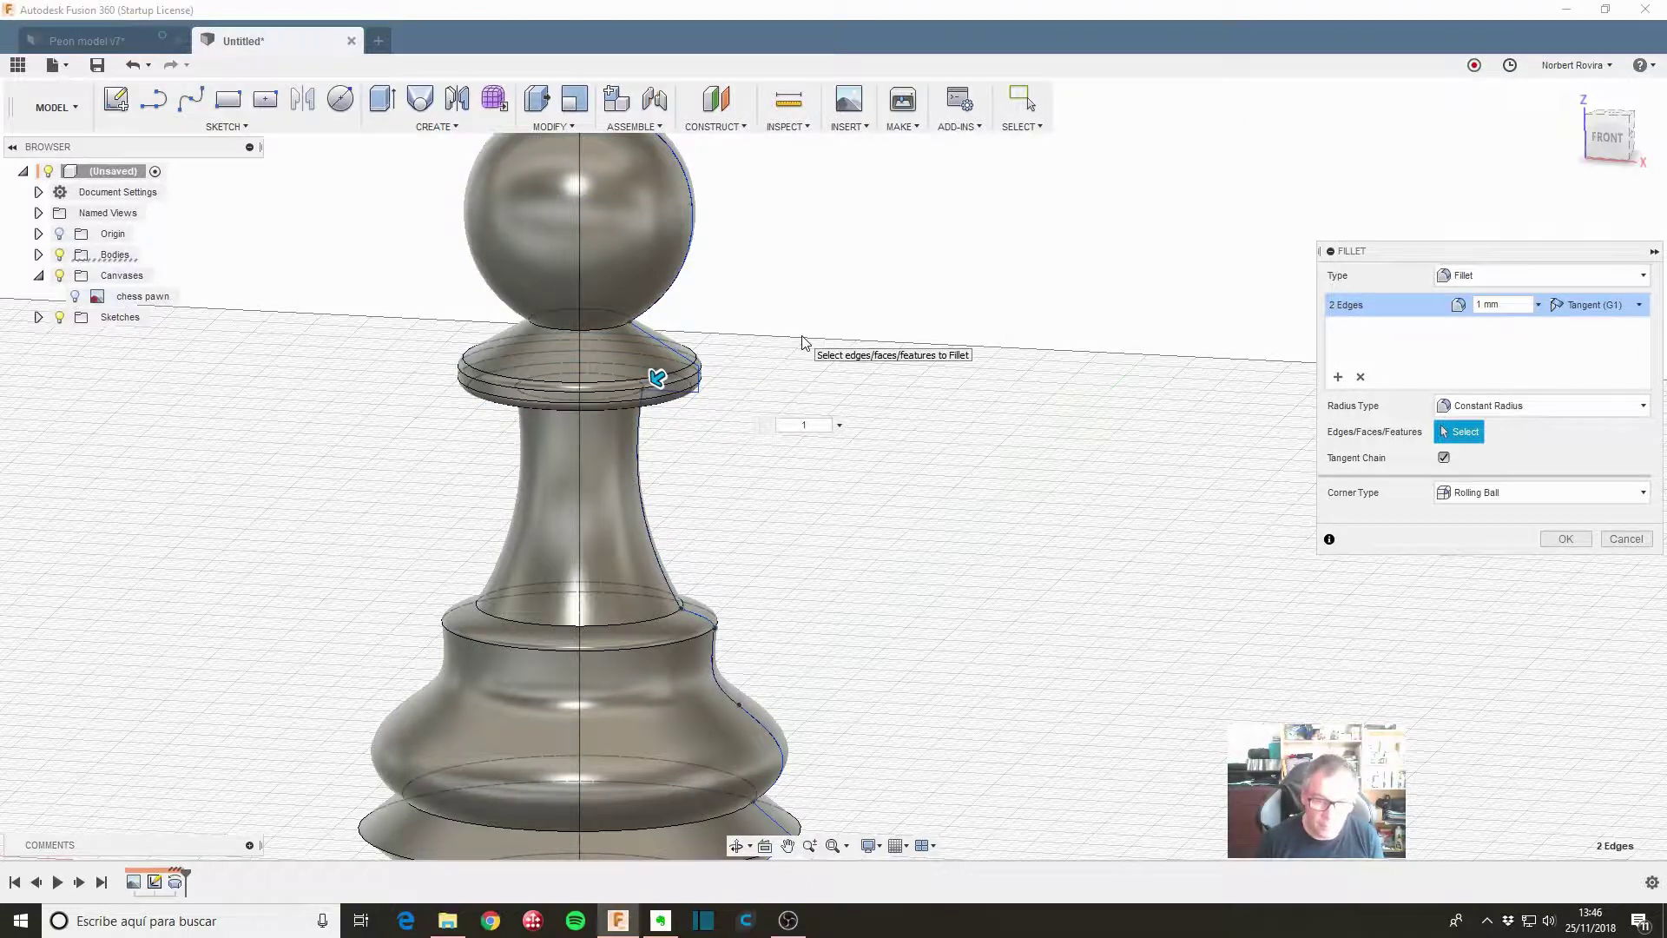
scroll(829, 352, "up", 1)
scroll(827, 330, "up", 1)
scroll(823, 295, "up", 1)
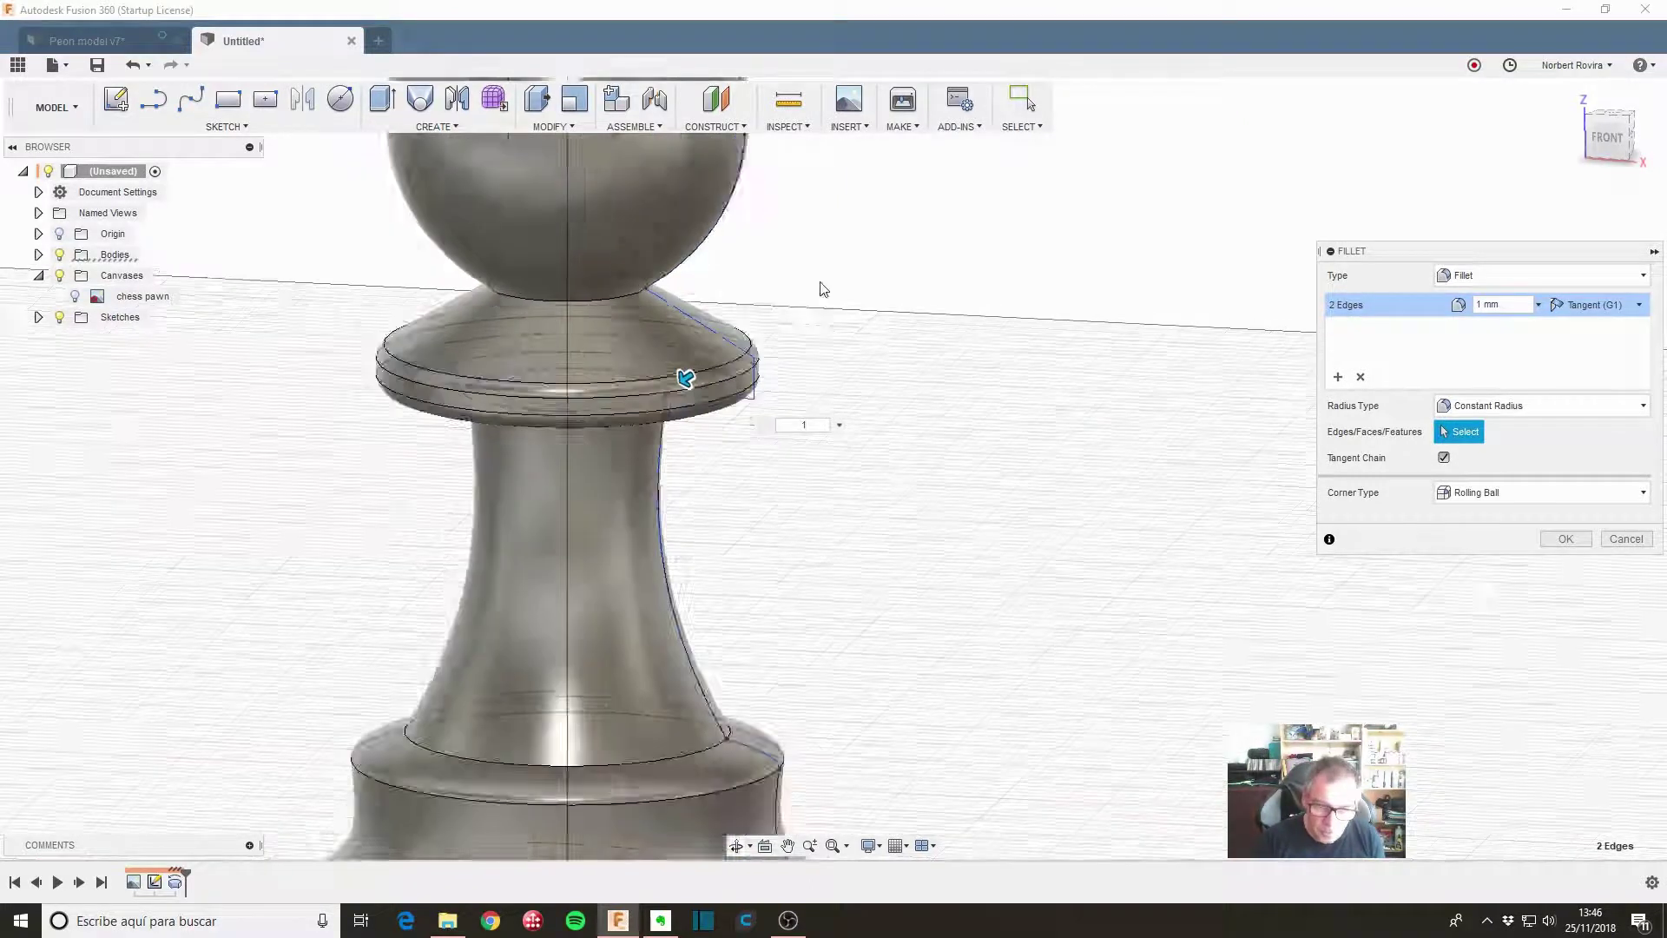
scroll(823, 290, "down", 3)
type("0.5")
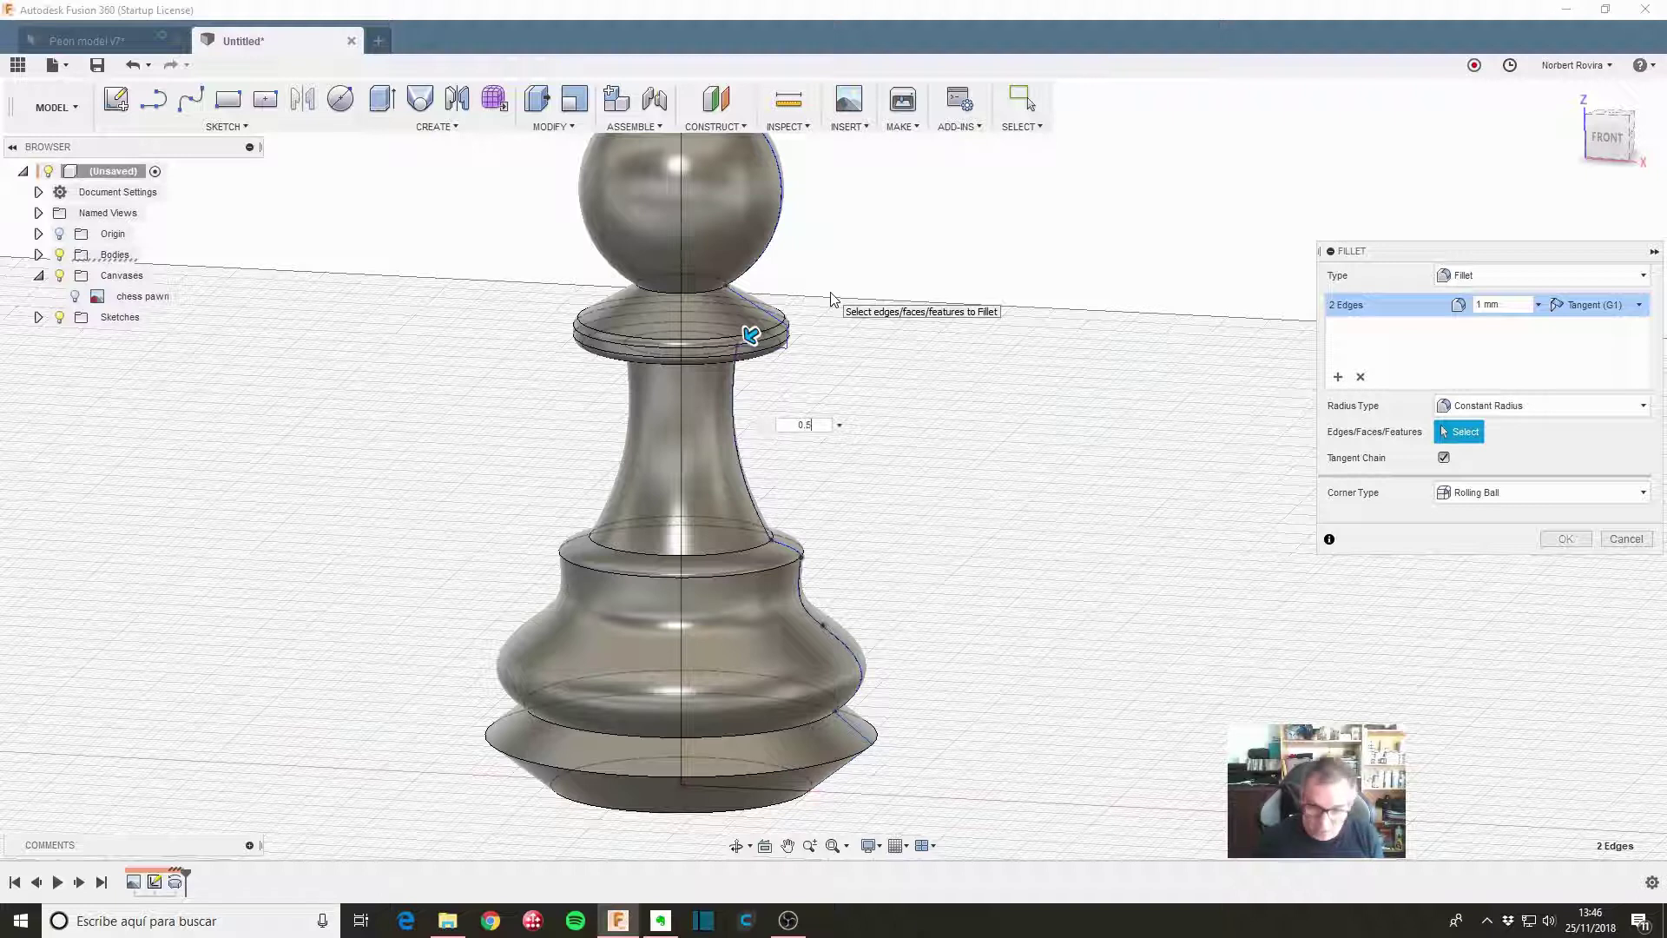
key("Return")
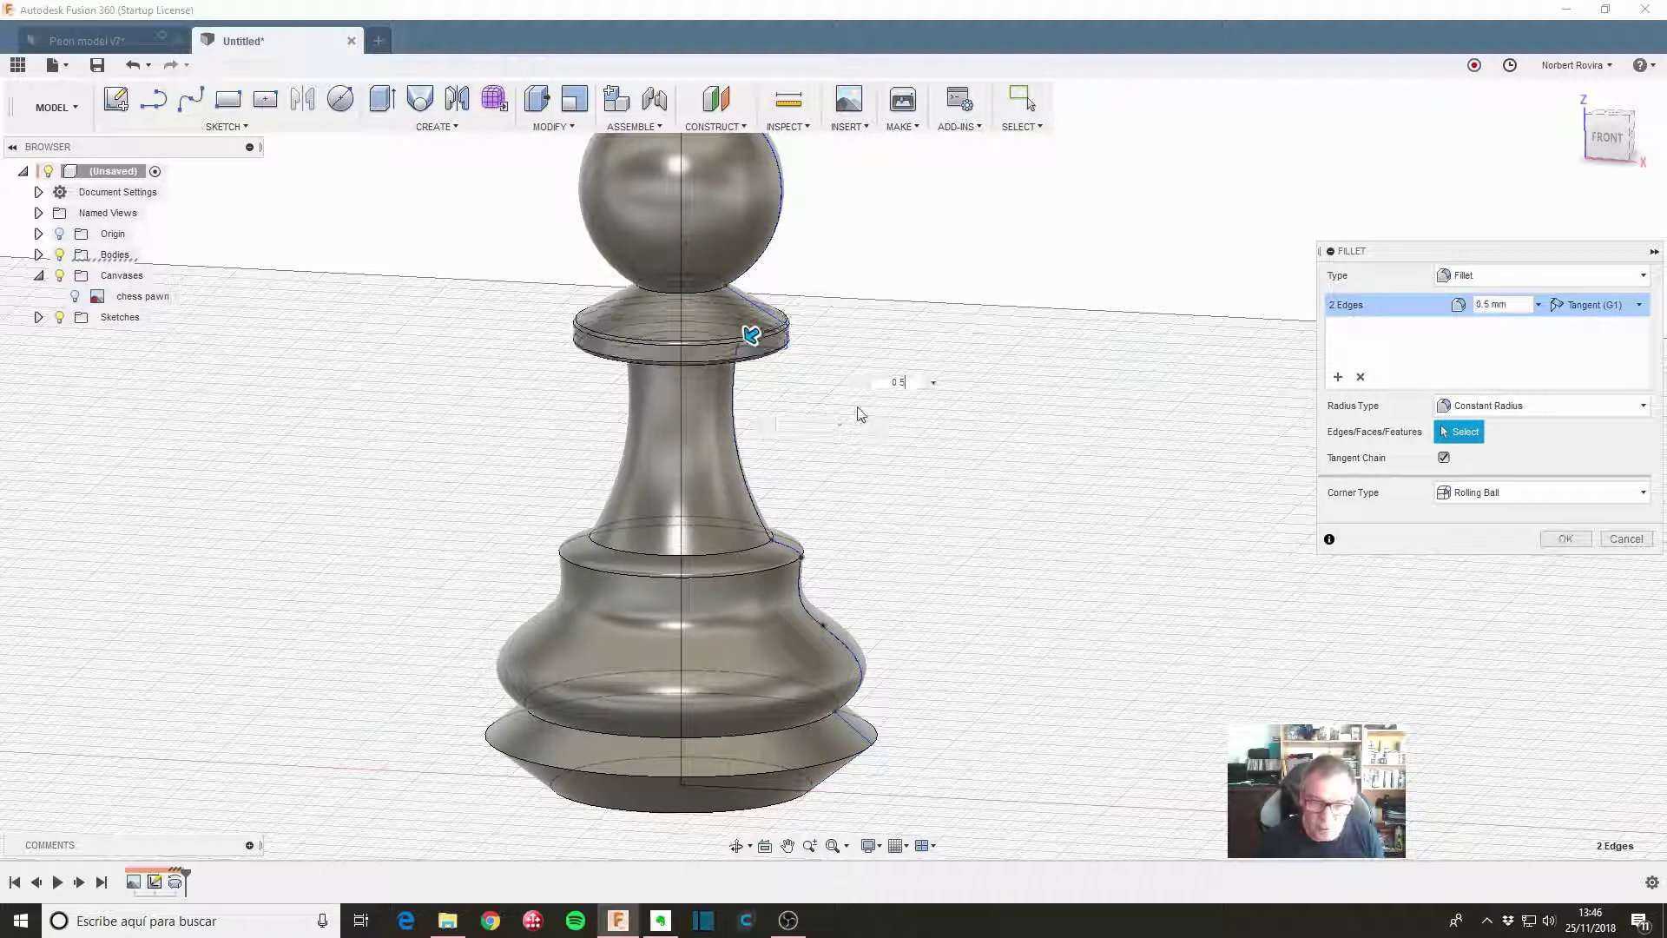
Add the pawn's bottom base edge to the 0.5 mm fillet and apply it
scroll(899, 464, "down", 1)
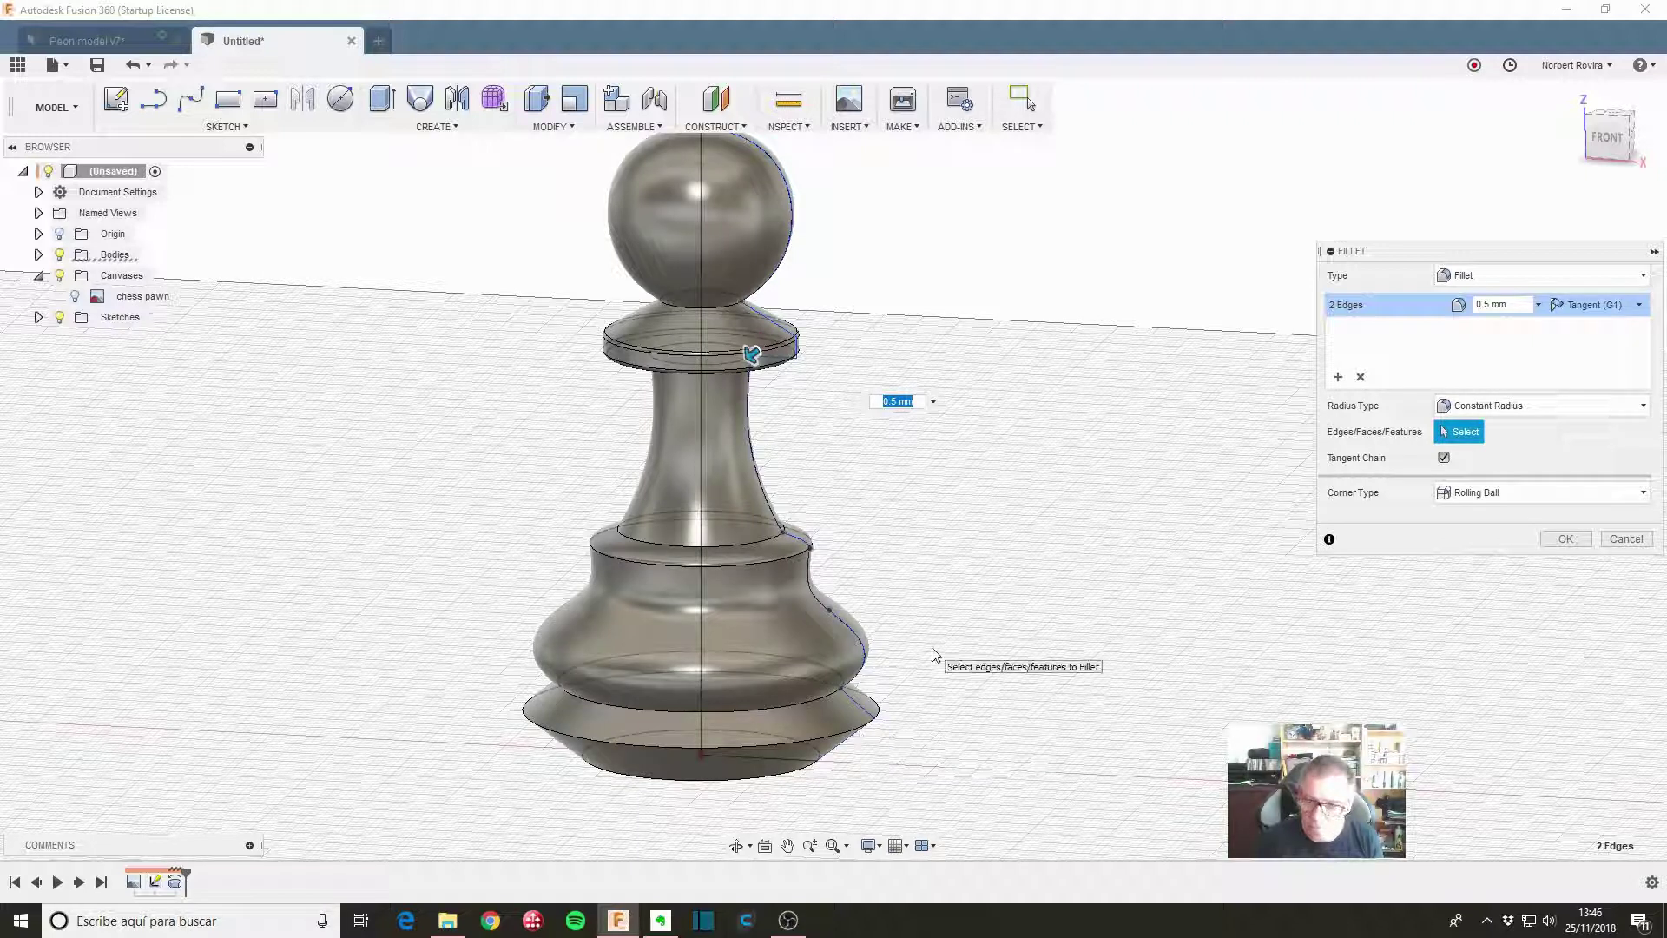
left_click(869, 727)
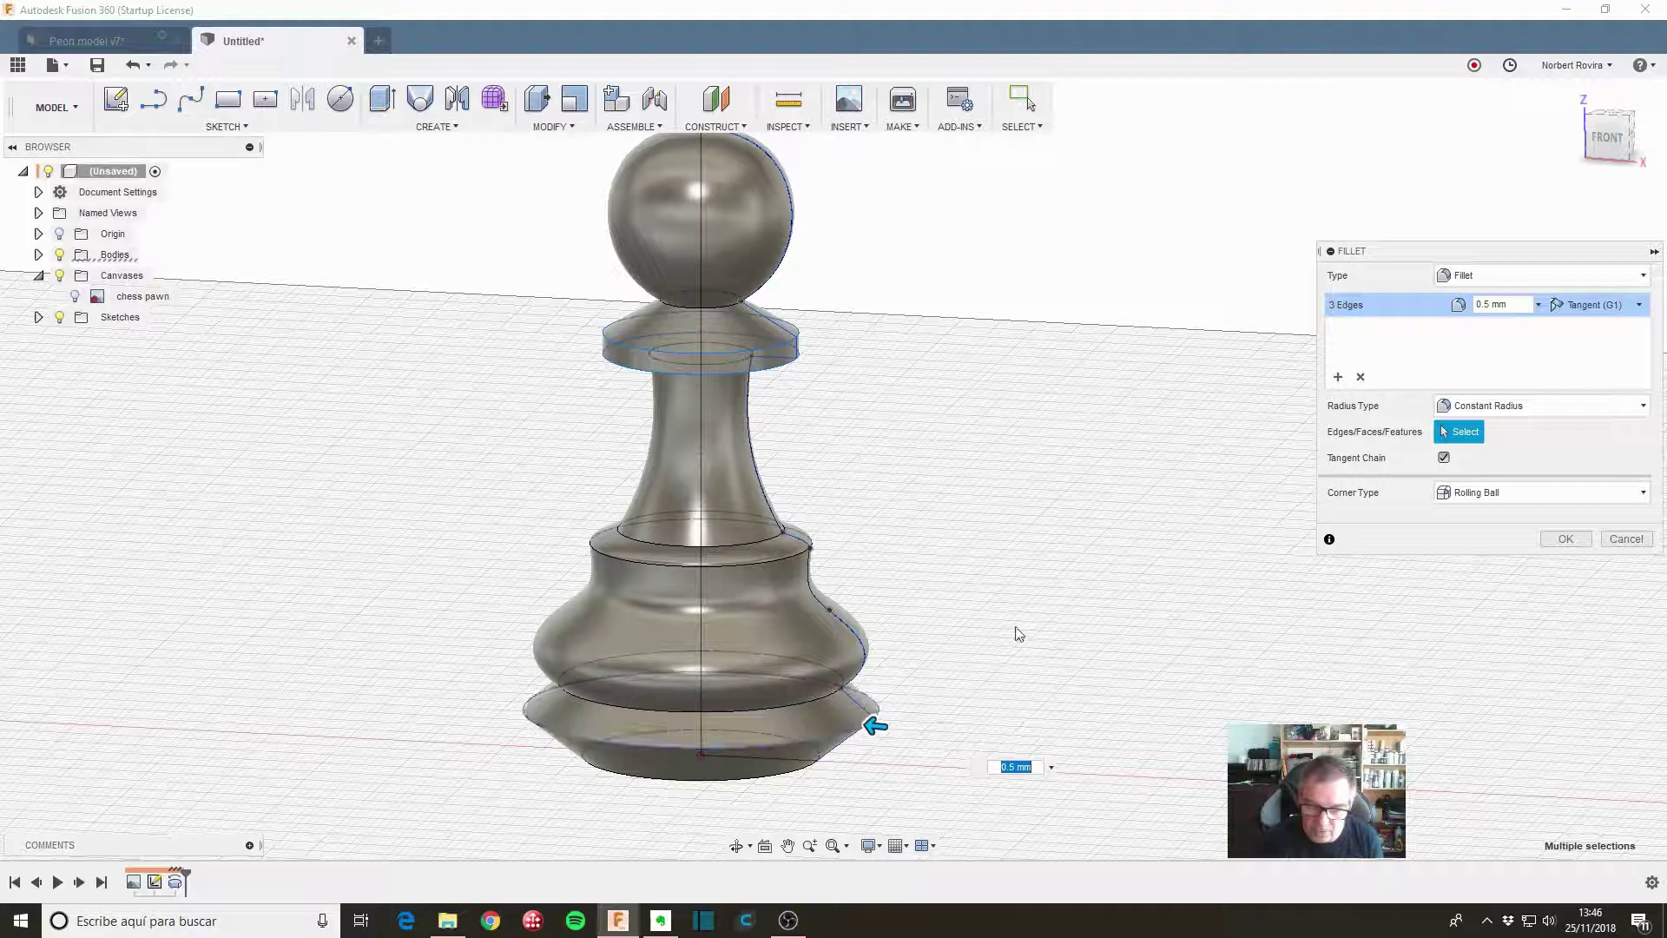
scroll(927, 540, "down", 1)
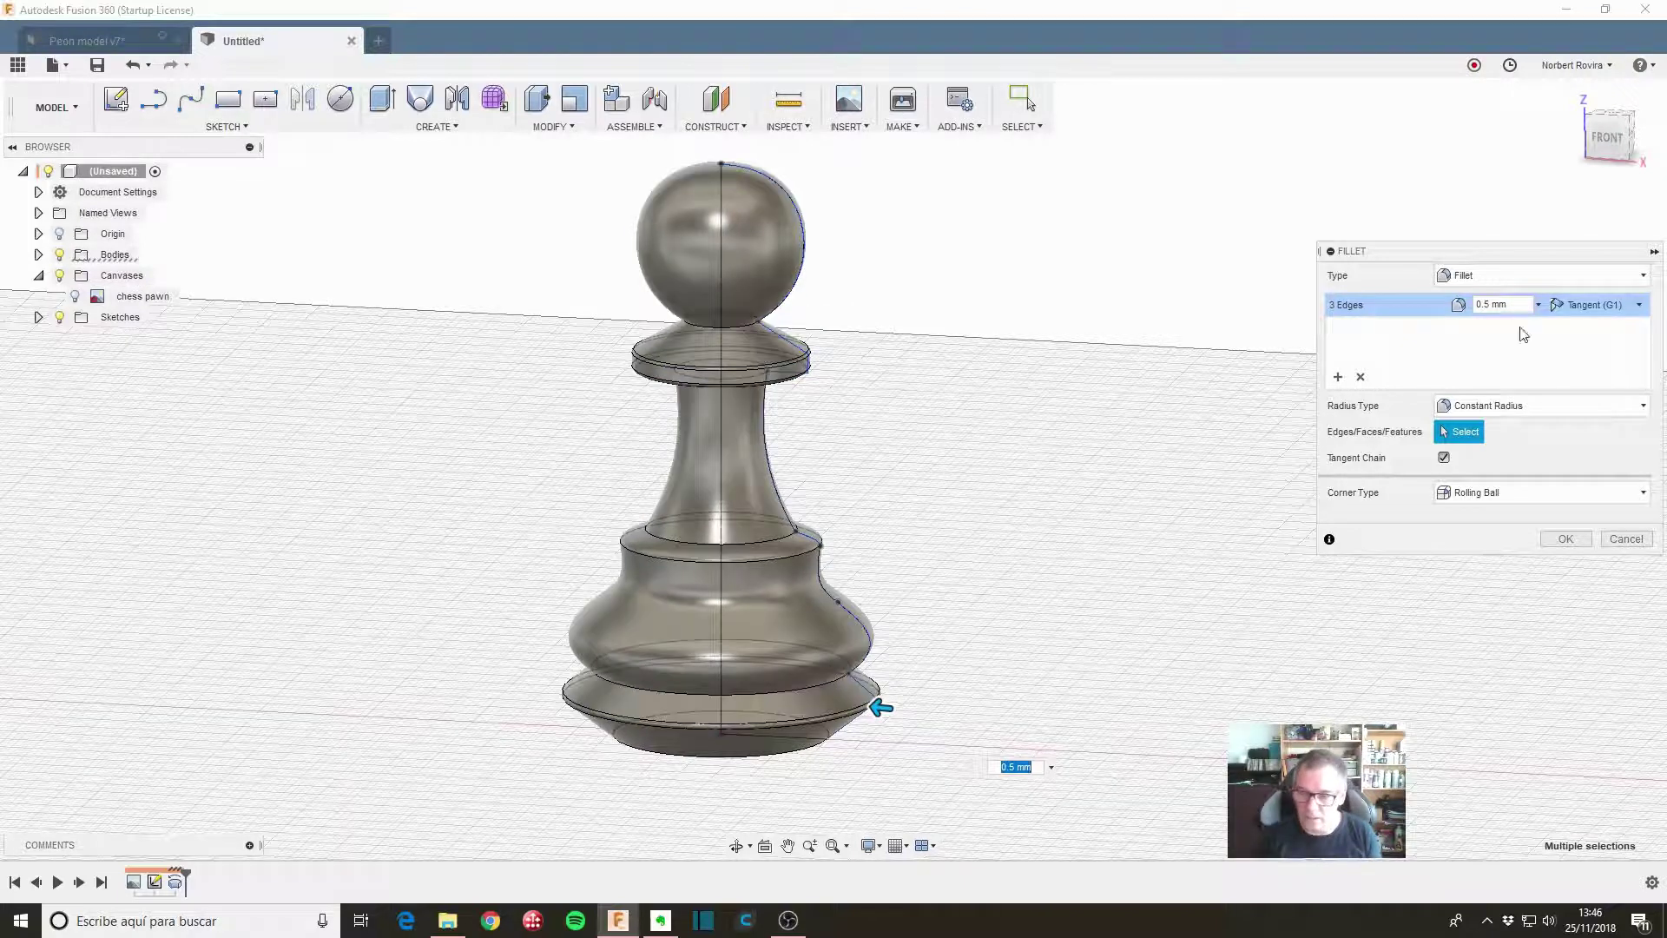
scroll(874, 554, "up", 2)
scroll(1011, 504, "down", 2)
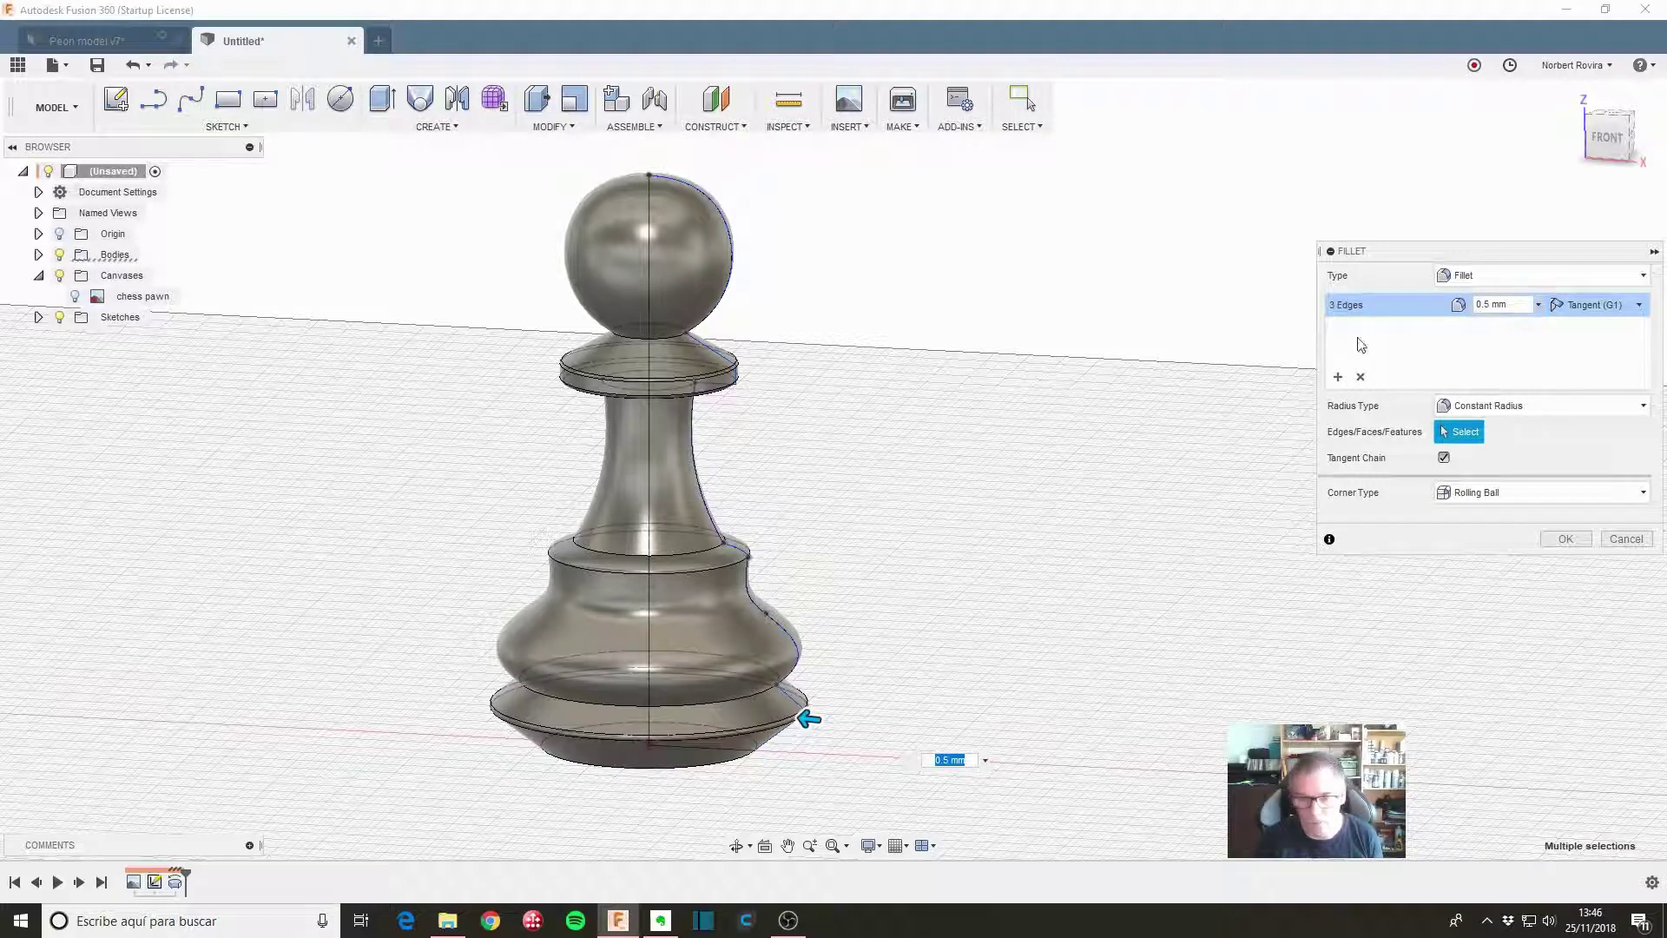
left_click(1562, 540)
Orbit to an angled view of the pawn and switch to the Render workspace
scroll(883, 590, "down", 3)
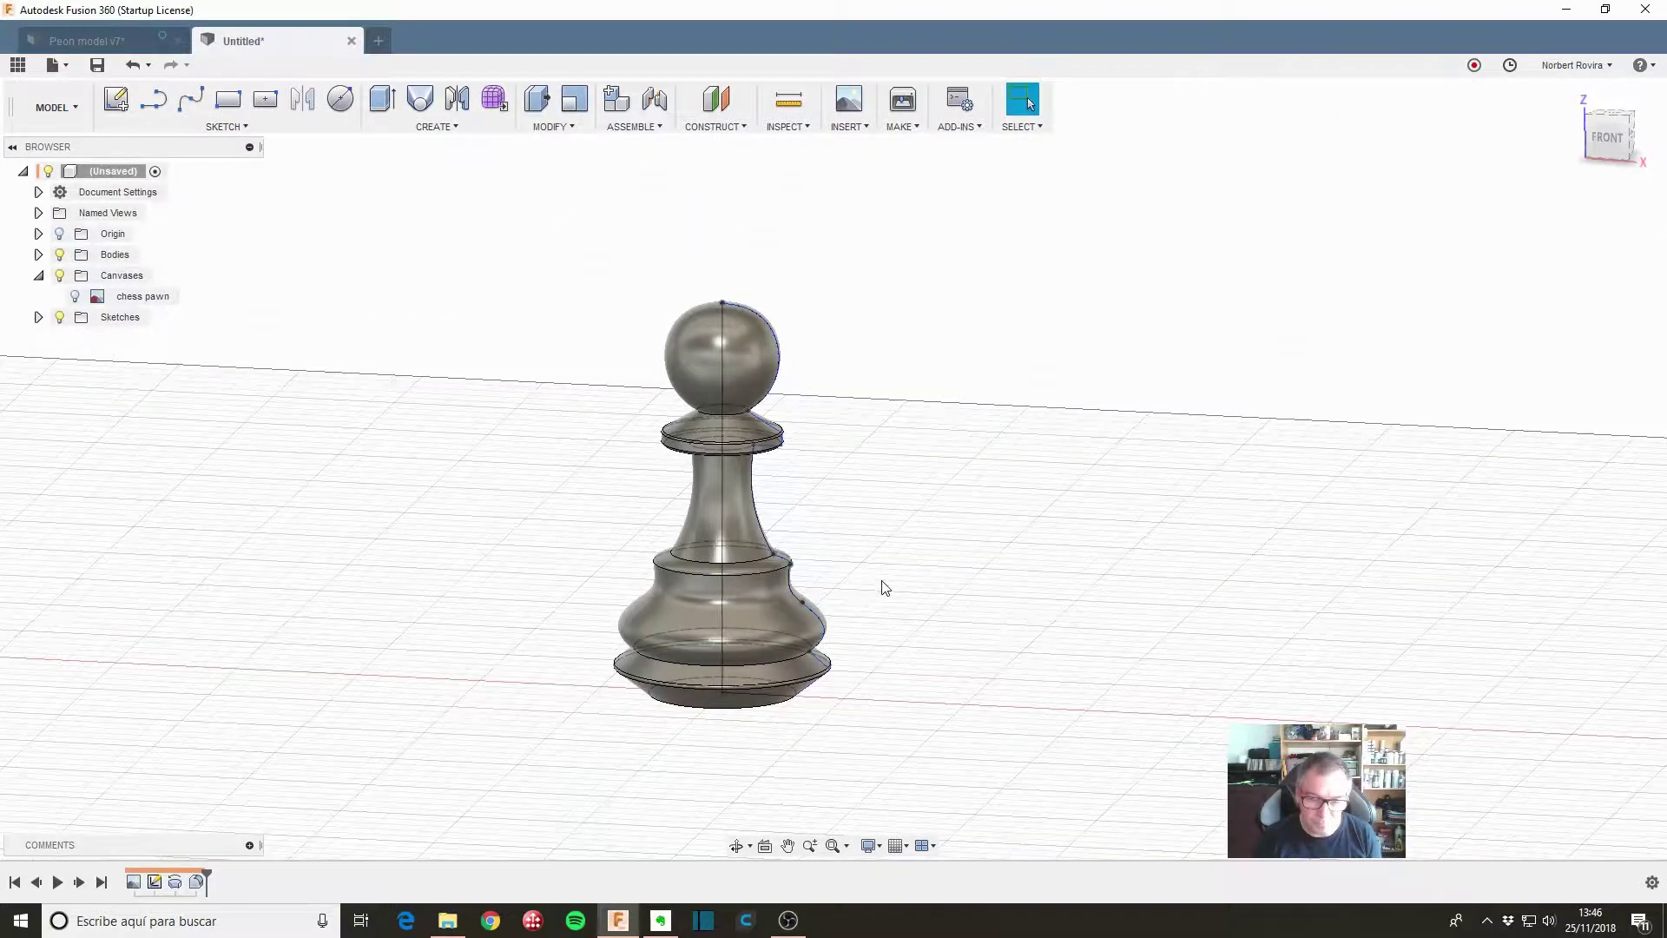
mouse_move(883, 584)
middle_mouse_down("shift")
mouse_move(890, 465)
mouse_move(926, 551)
middle_mouse_up("shift")
scroll(926, 550, "up", 2)
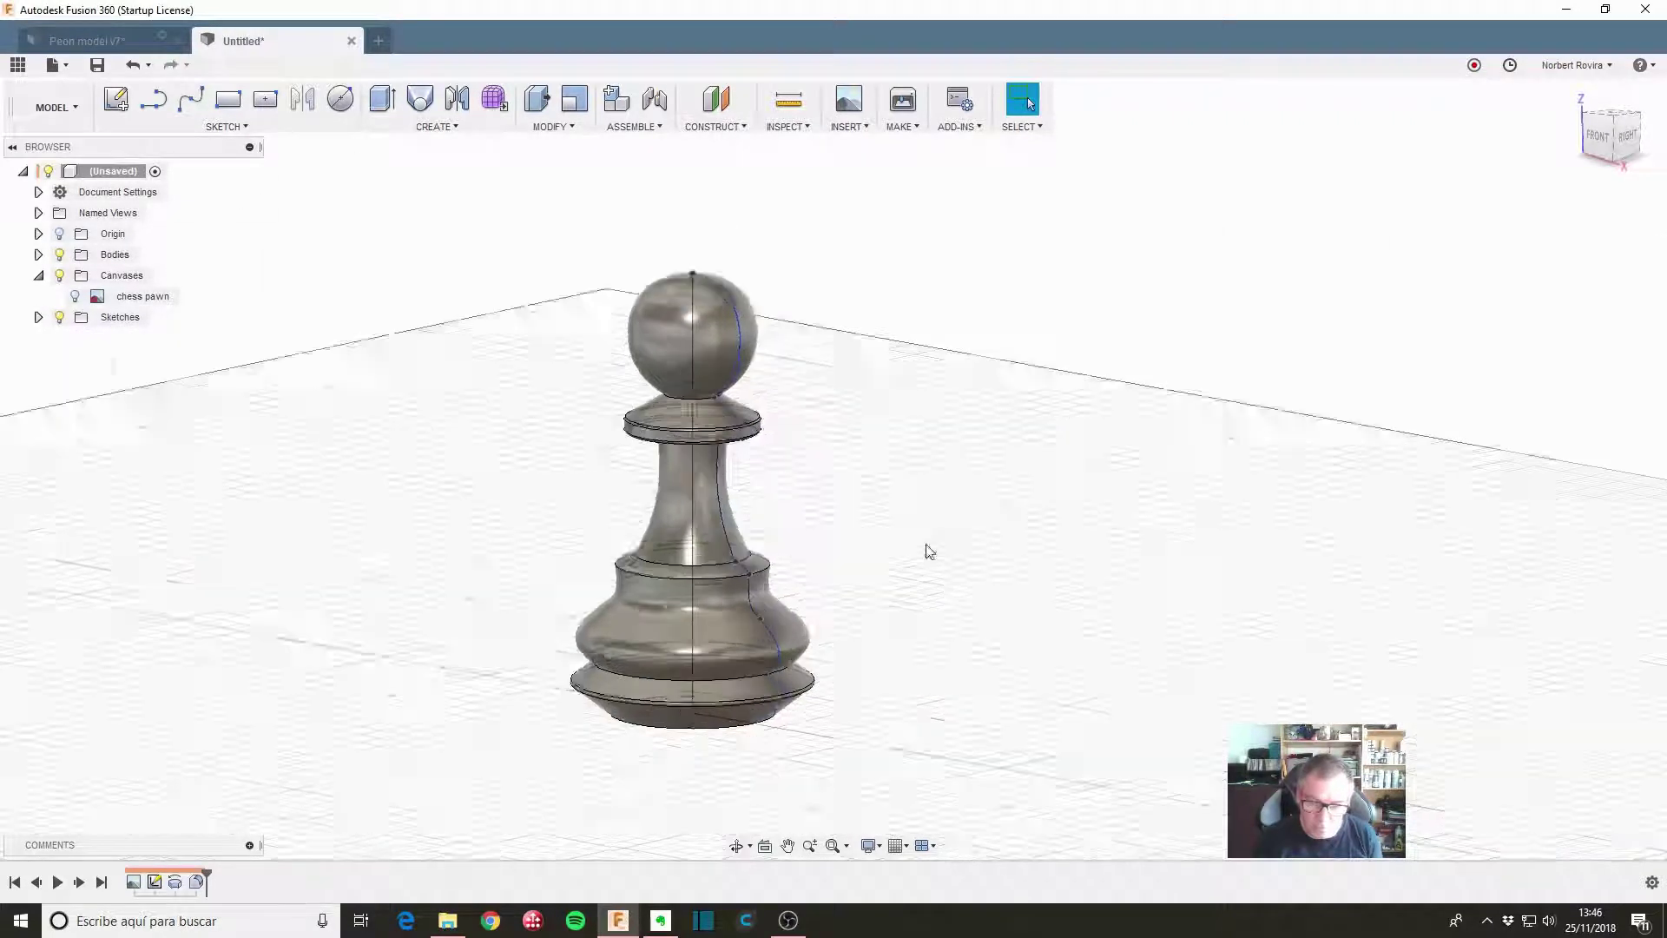
scroll(845, 513, "up", 3)
middle_click_drag(799, 510, 858, 484)
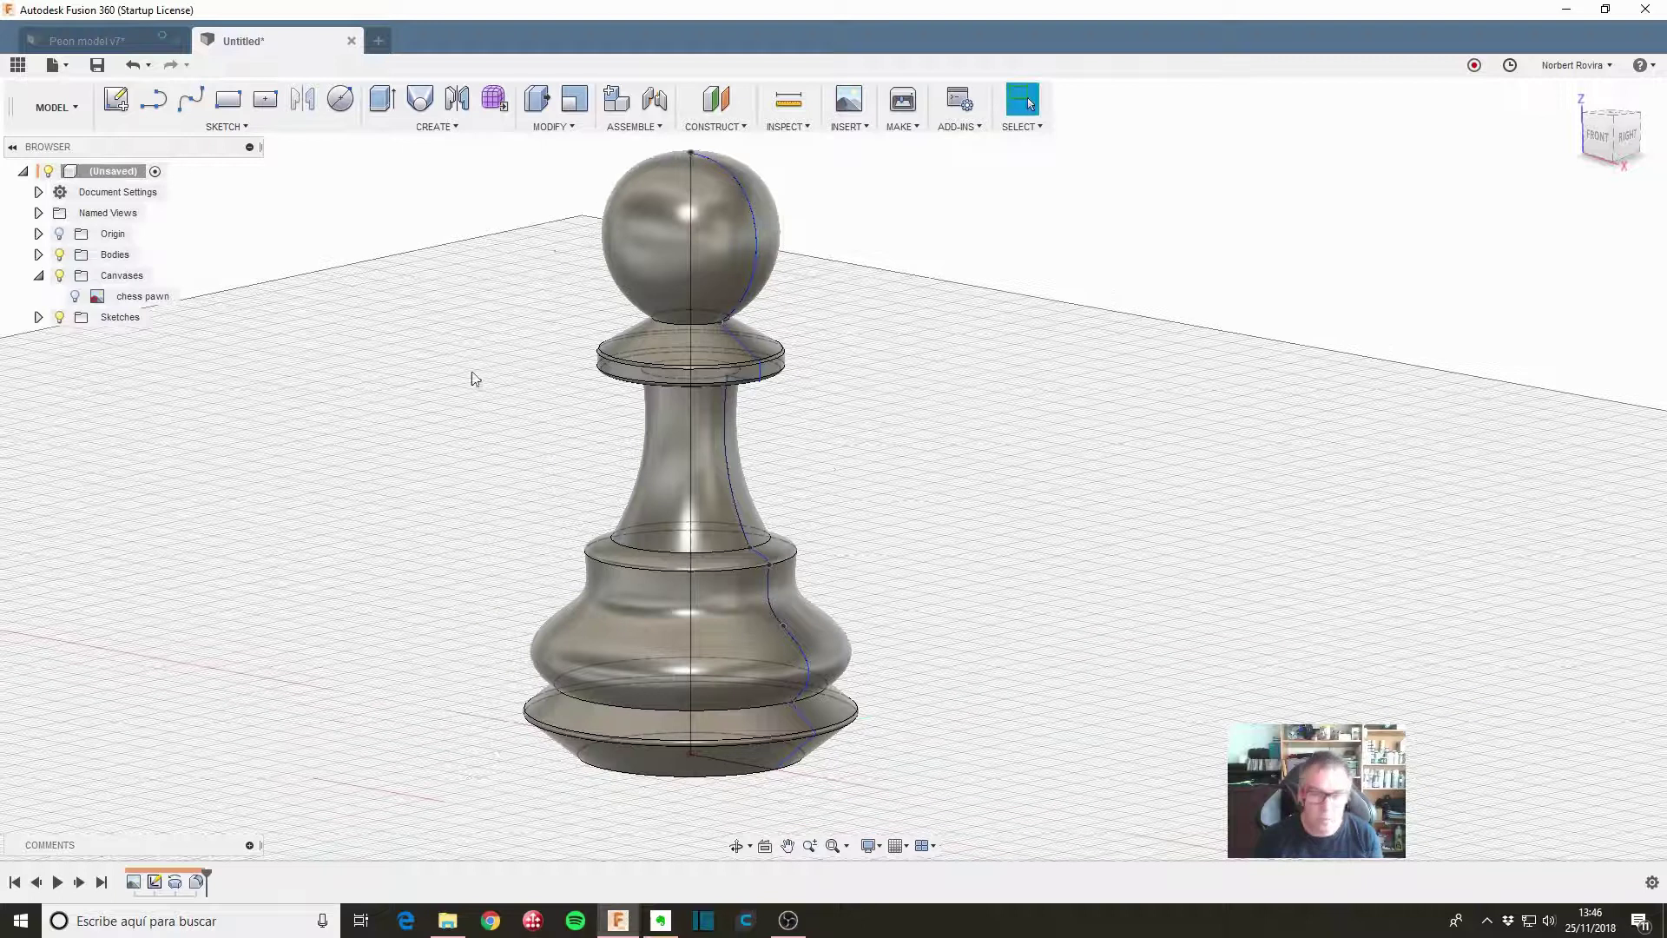
left_click(57, 107)
left_click(61, 231)
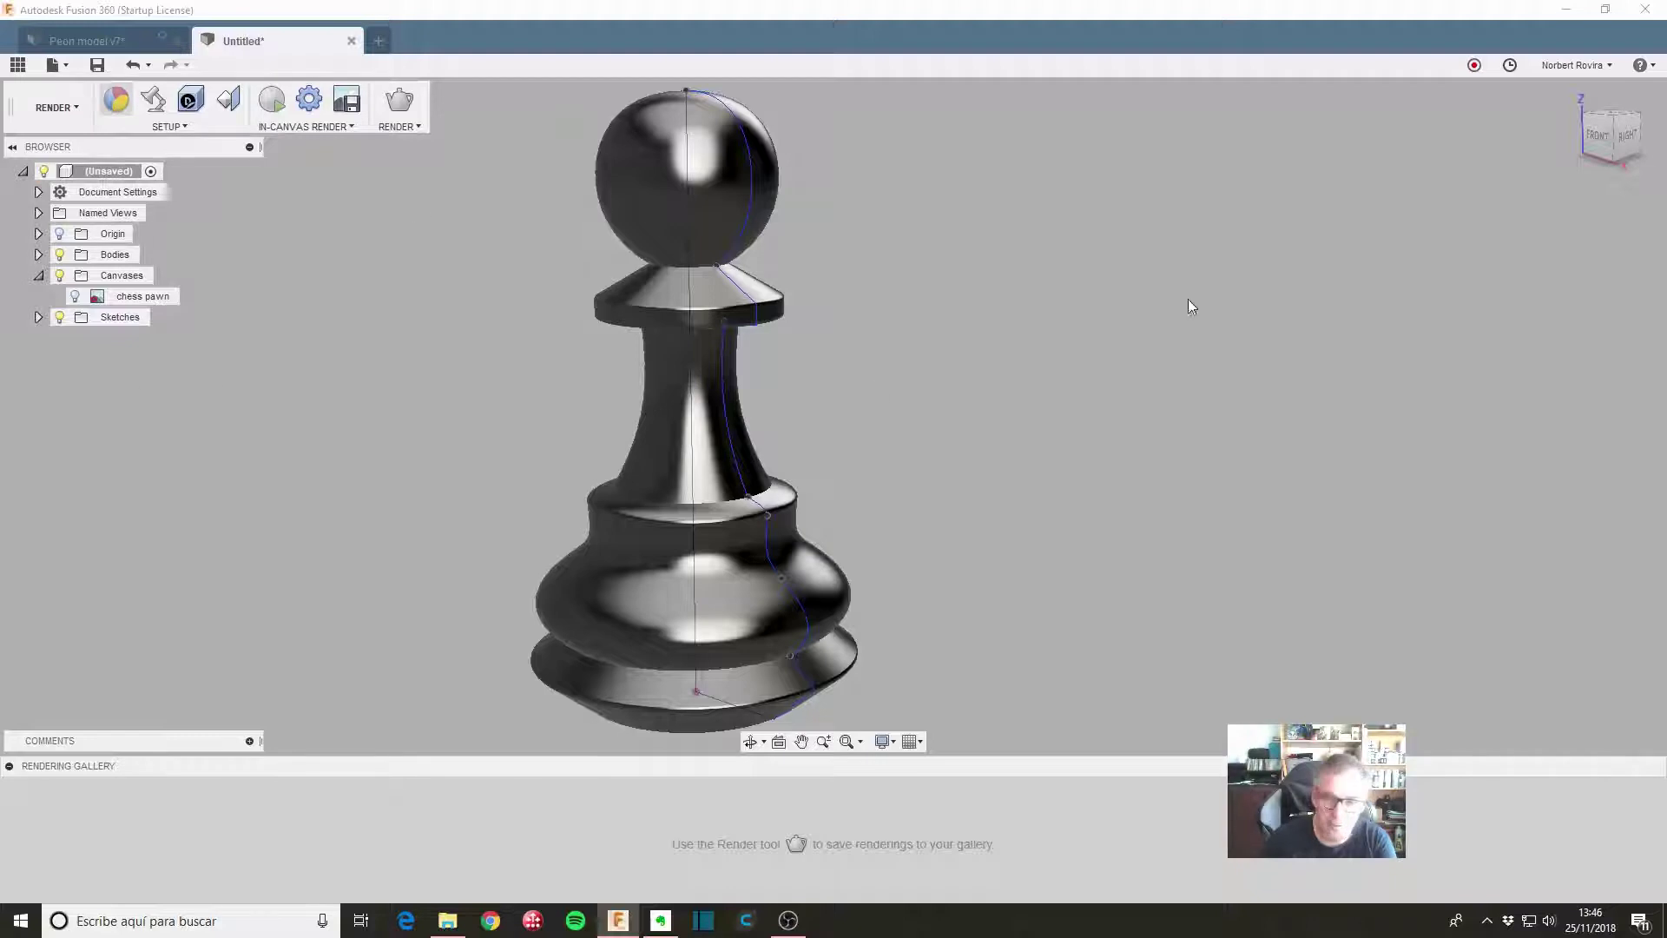
Apply the Cherry wood from the Wood > Finished appearance library to the pawn
key("a")
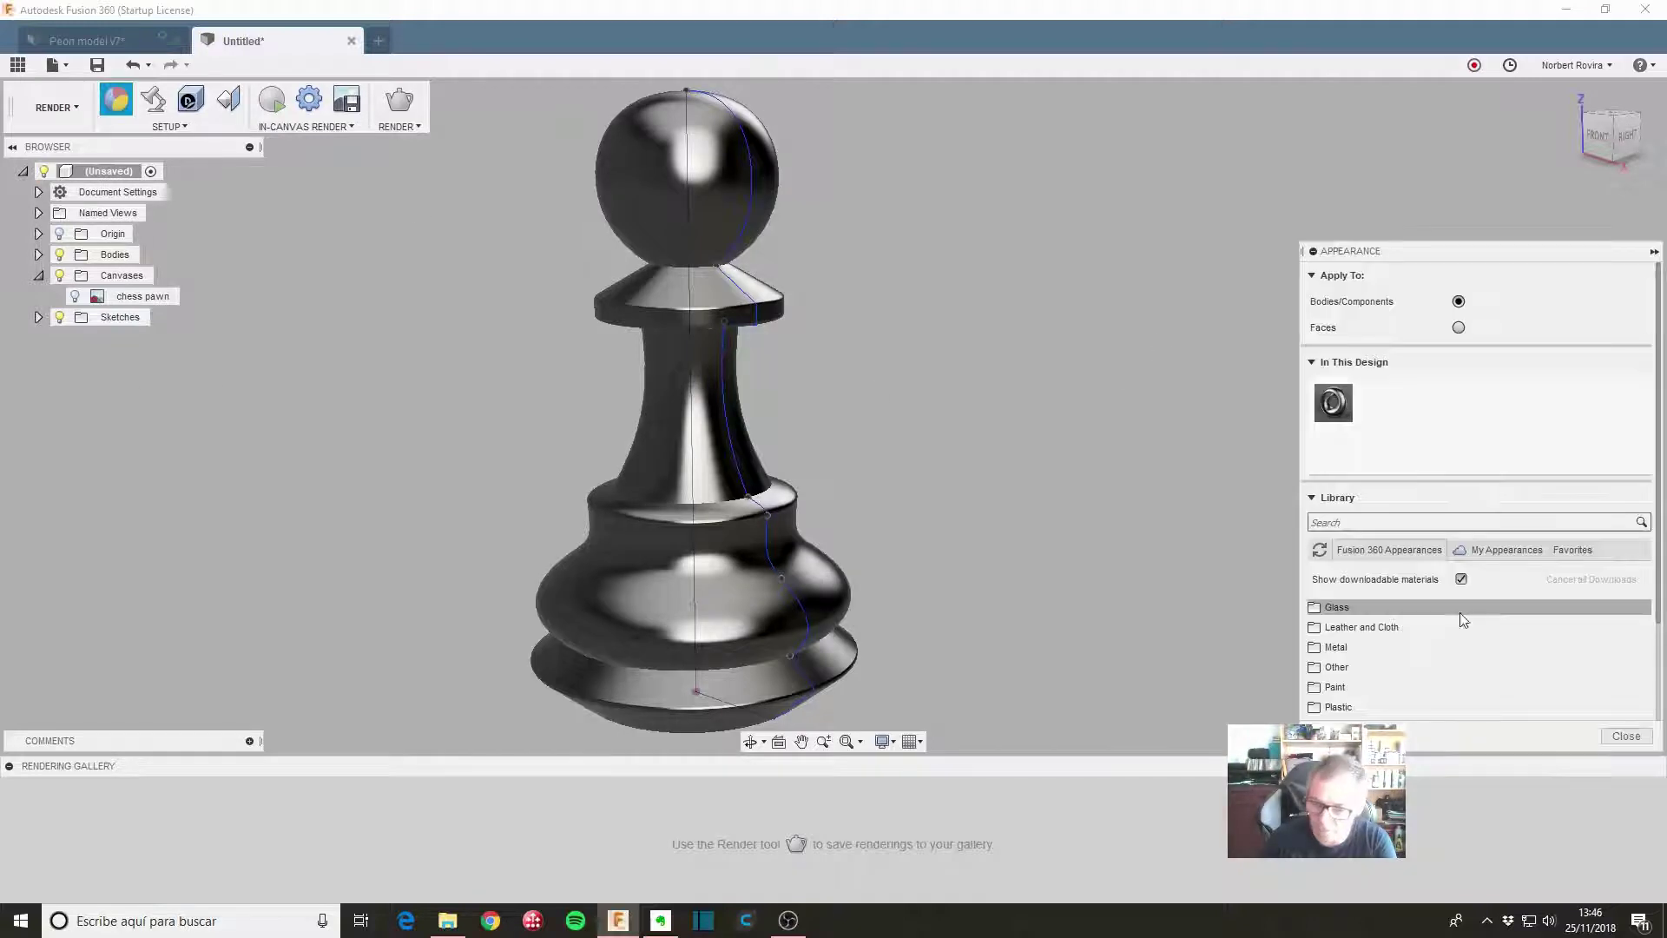
scroll(1420, 608, "down", 2)
left_click(1402, 623)
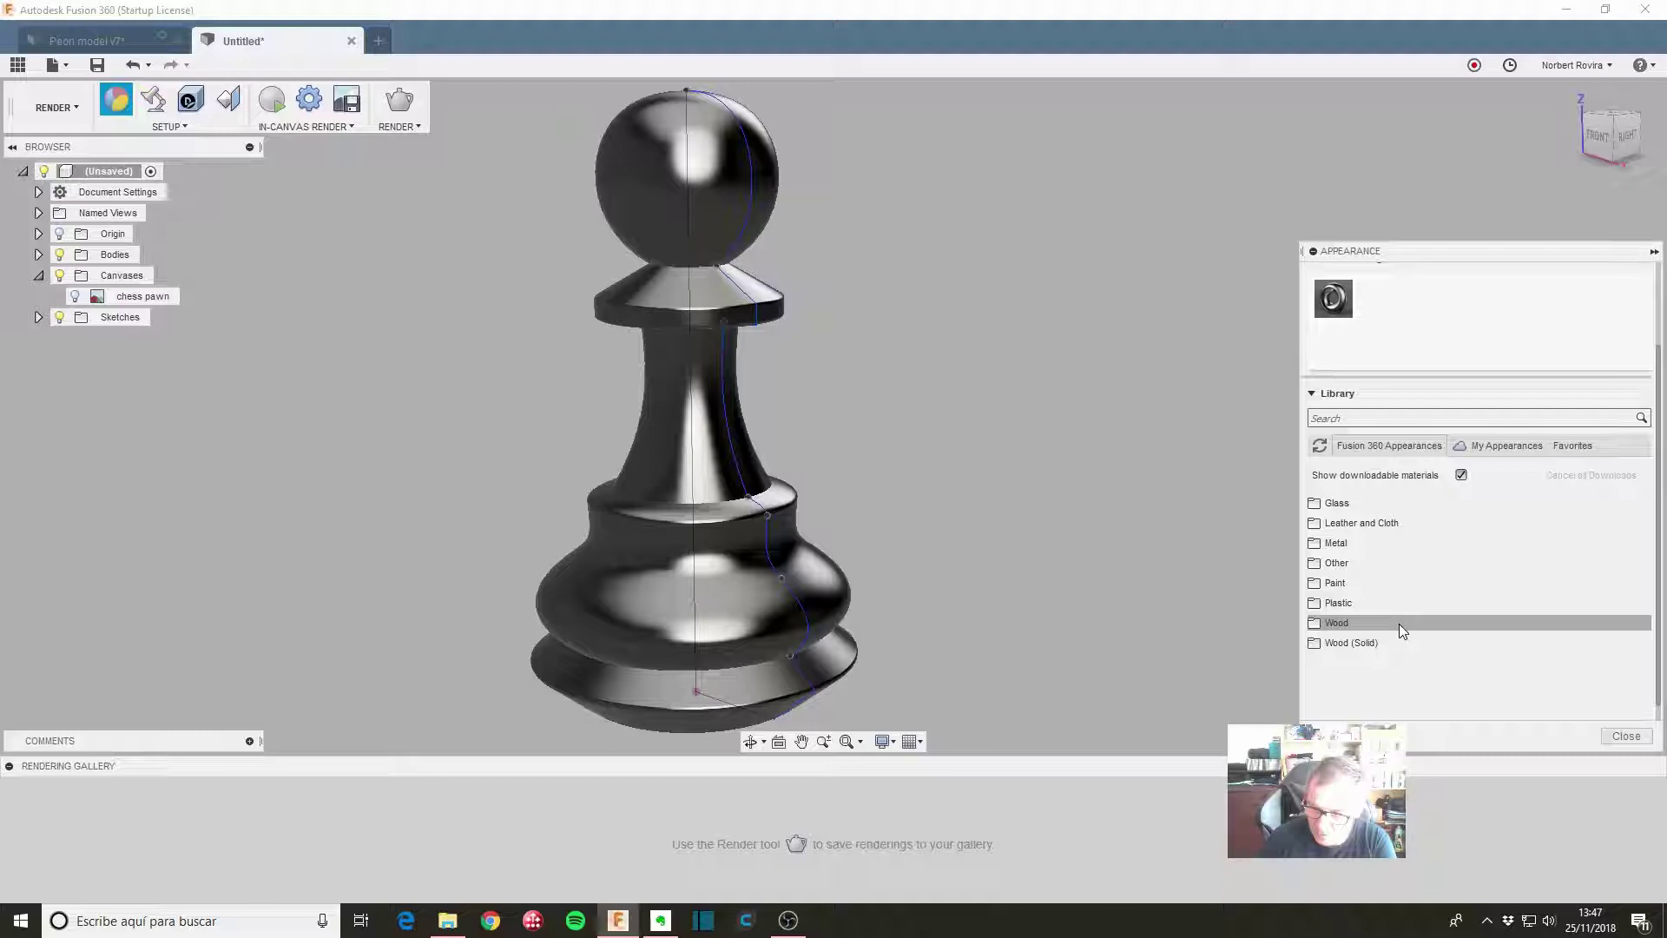
scroll(1399, 622, "down", 1)
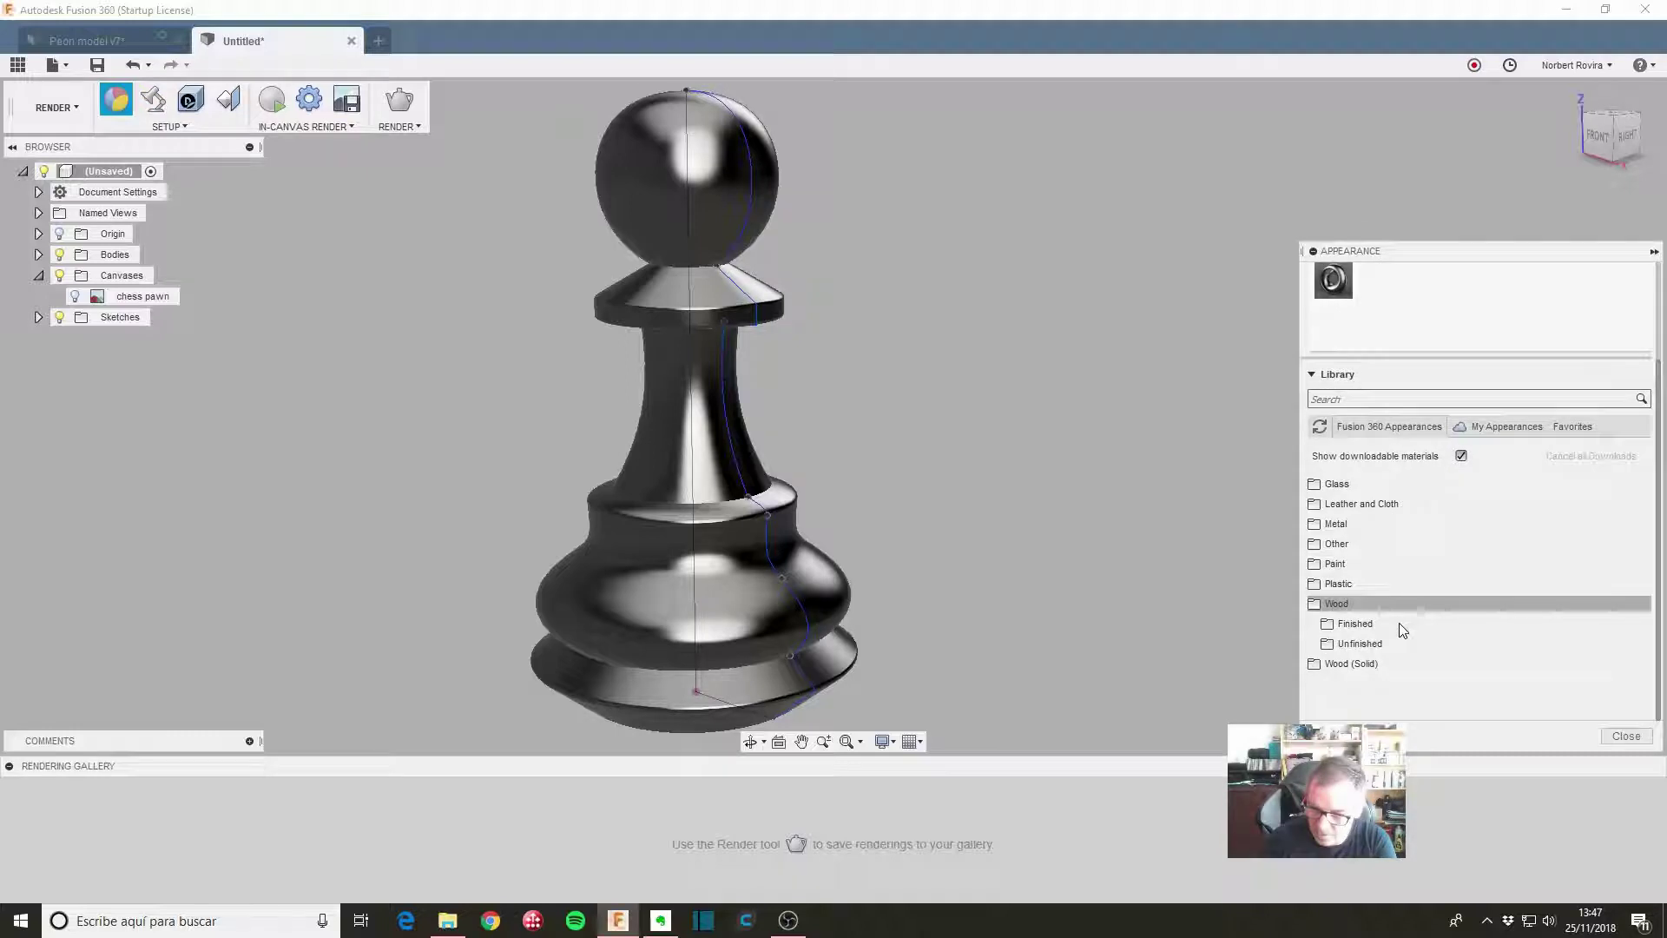
left_click(1377, 623)
scroll(1450, 608, "down", 2)
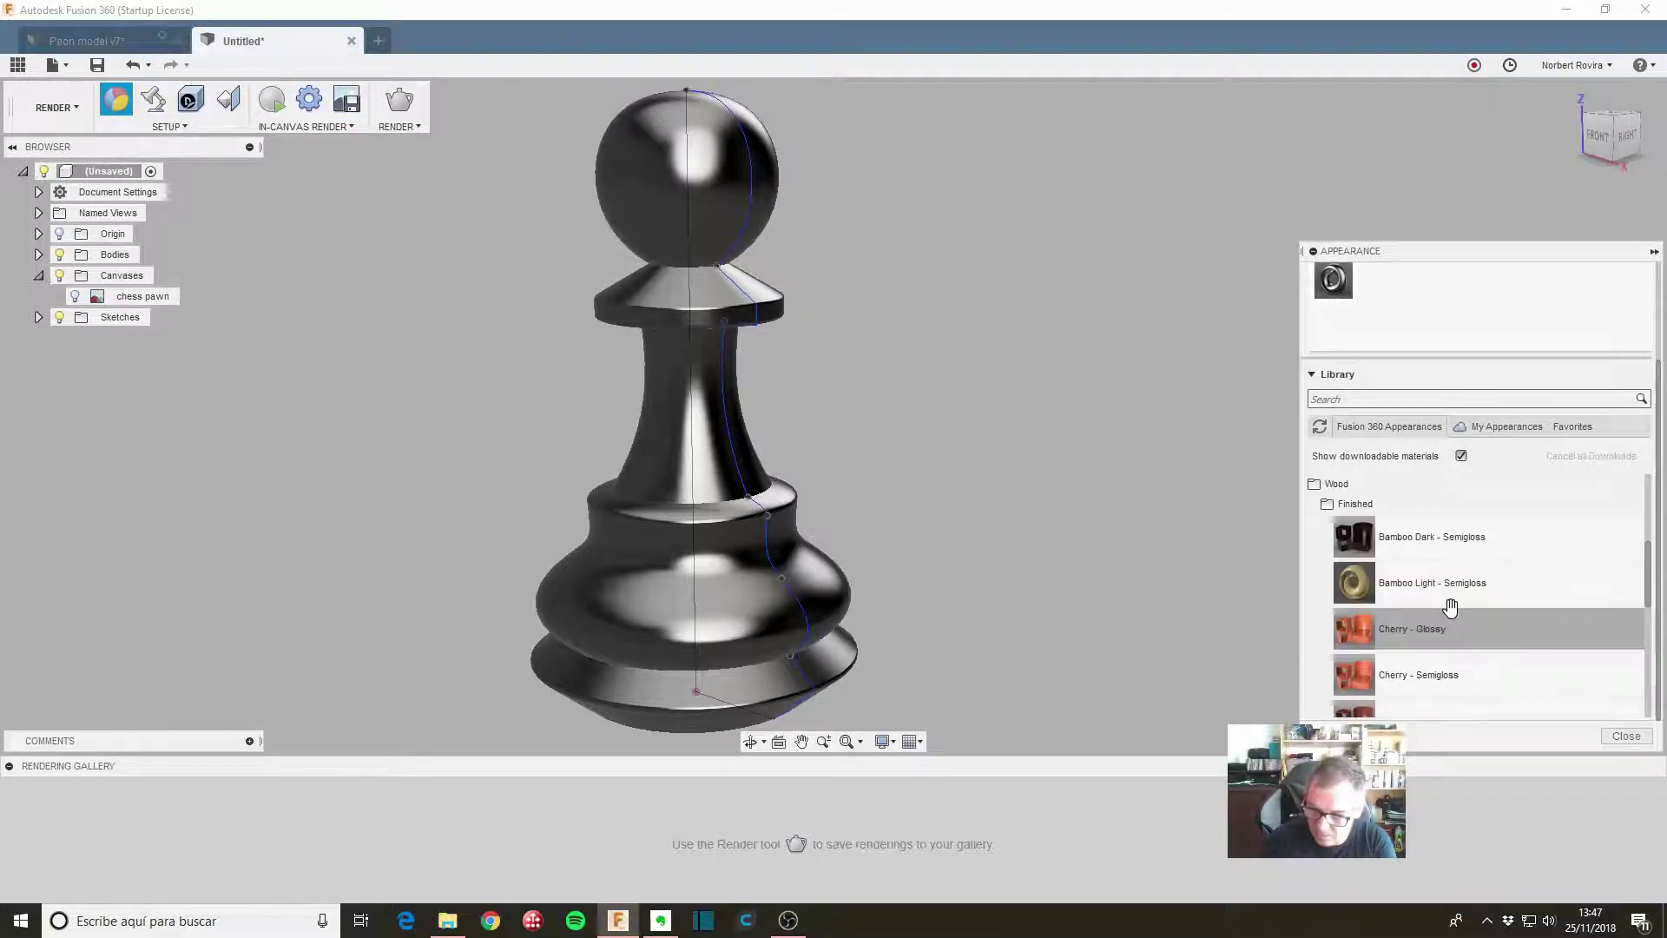
scroll(1450, 608, "down", 3)
scroll(1449, 608, "down", 3)
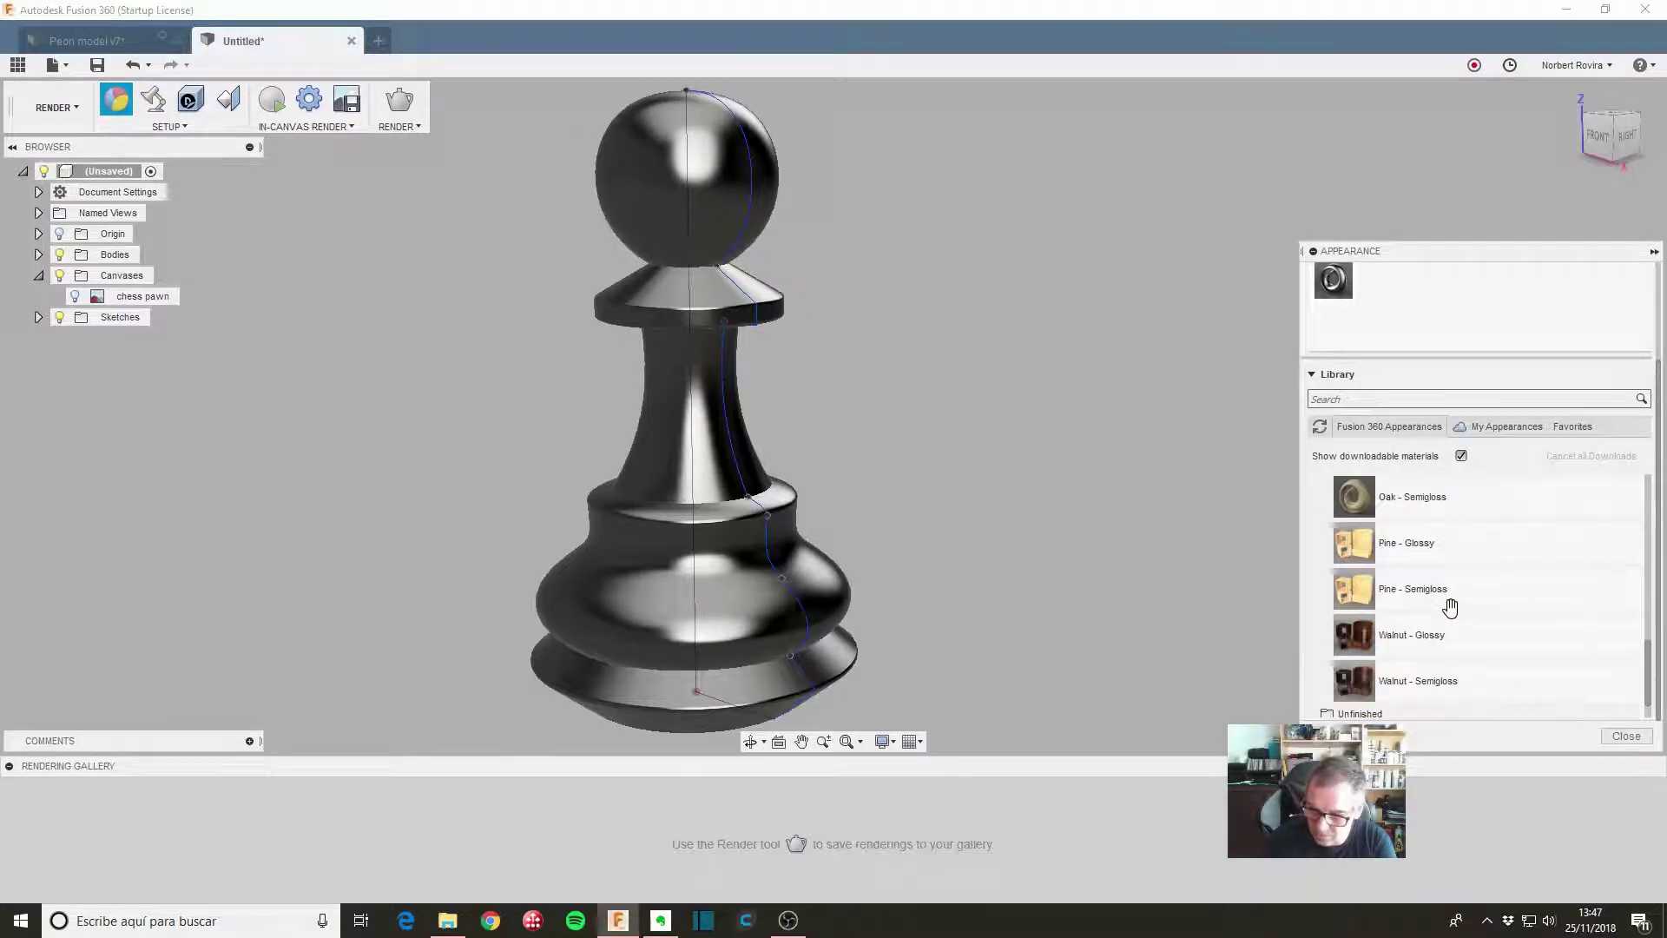
scroll(1450, 608, "down", 1)
scroll(1450, 608, "up", 3)
scroll(1450, 608, "up", 3)
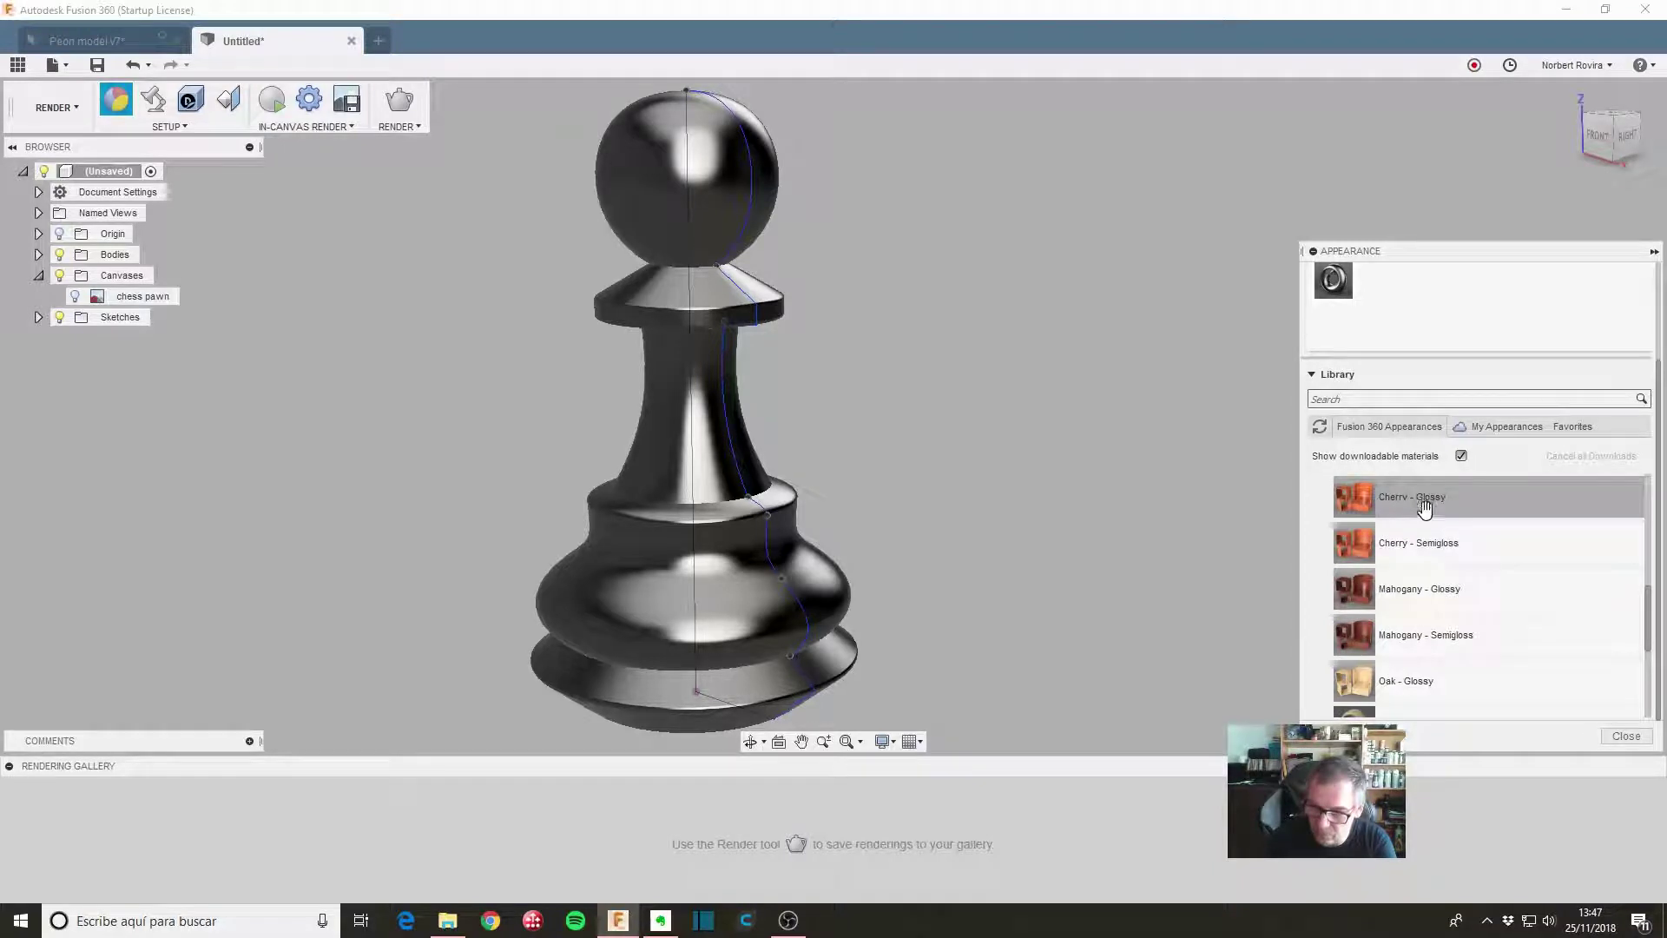
left_click_drag(1434, 542, 716, 418)
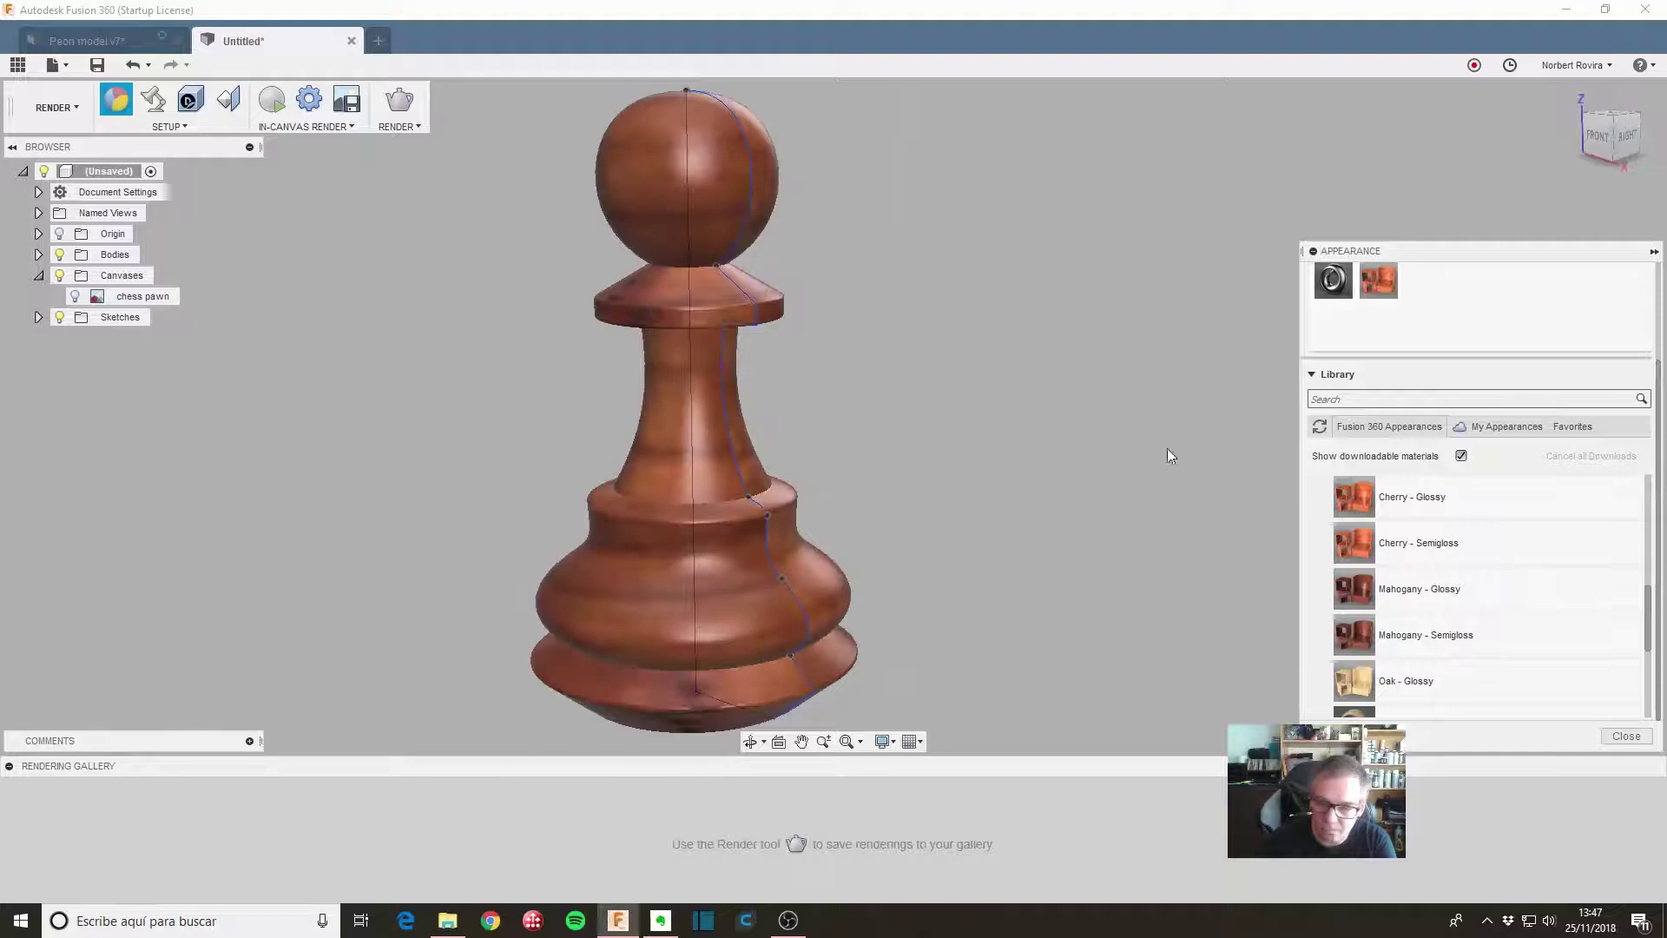
left_click(1626, 735)
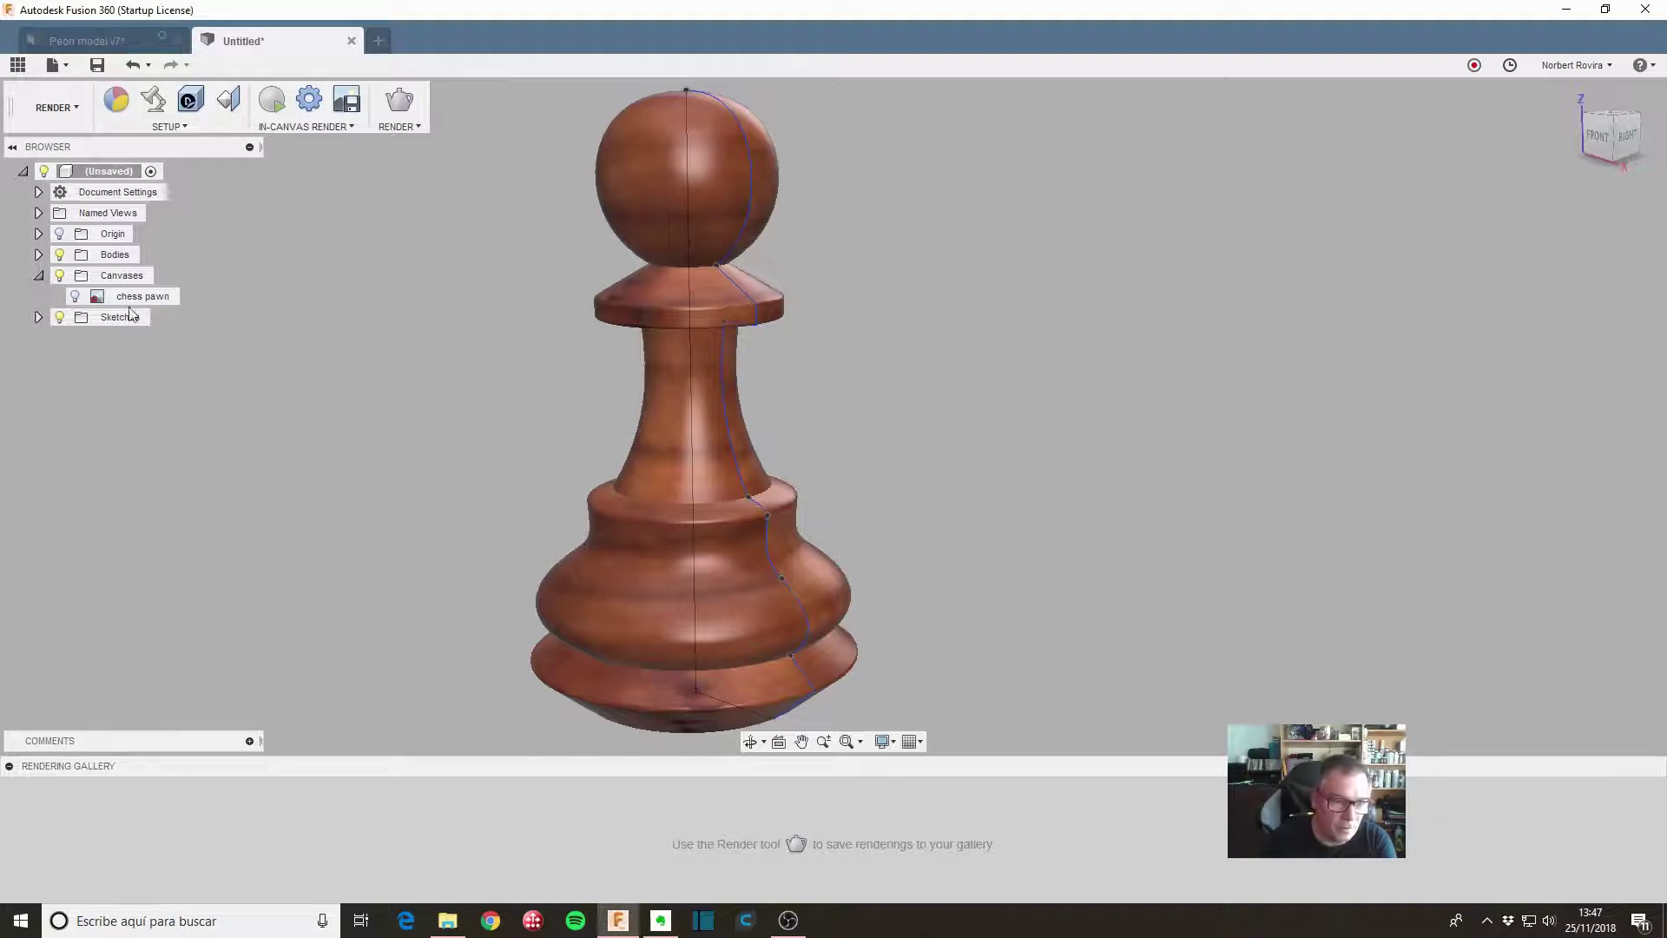
Hide the profile sketches, reorient the pawn, and start an in-canvas render
left_click(59, 317)
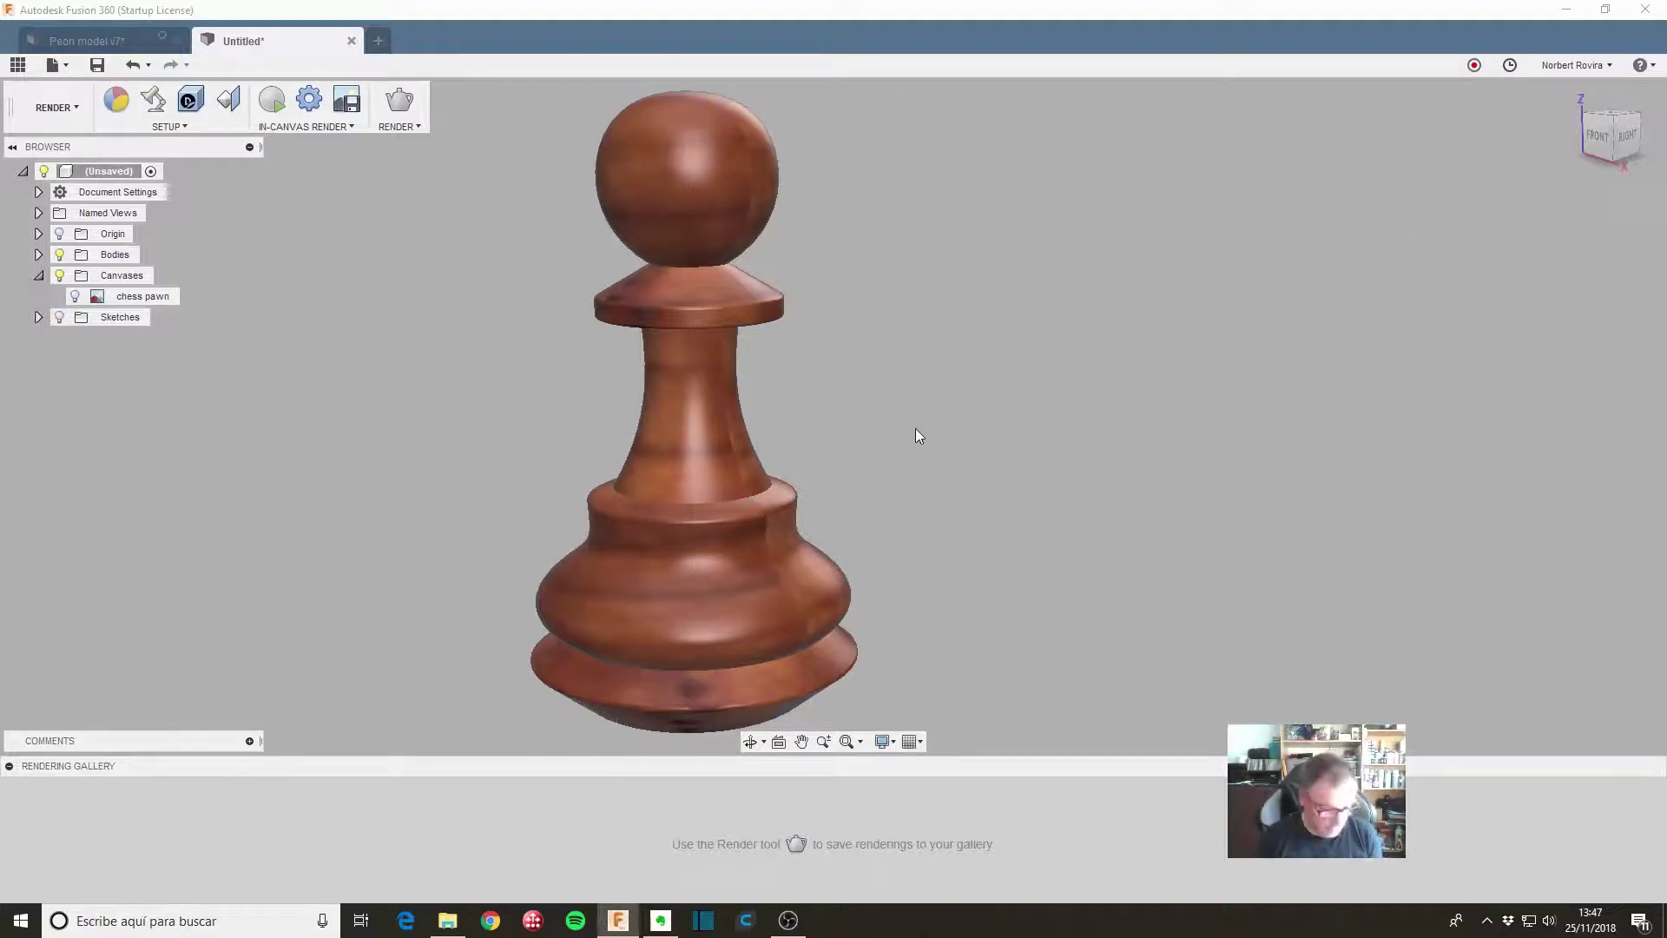
mouse_move(917, 431)
middle_mouse_down("shift")
mouse_move(938, 376)
mouse_move(849, 406)
middle_mouse_up("shift")
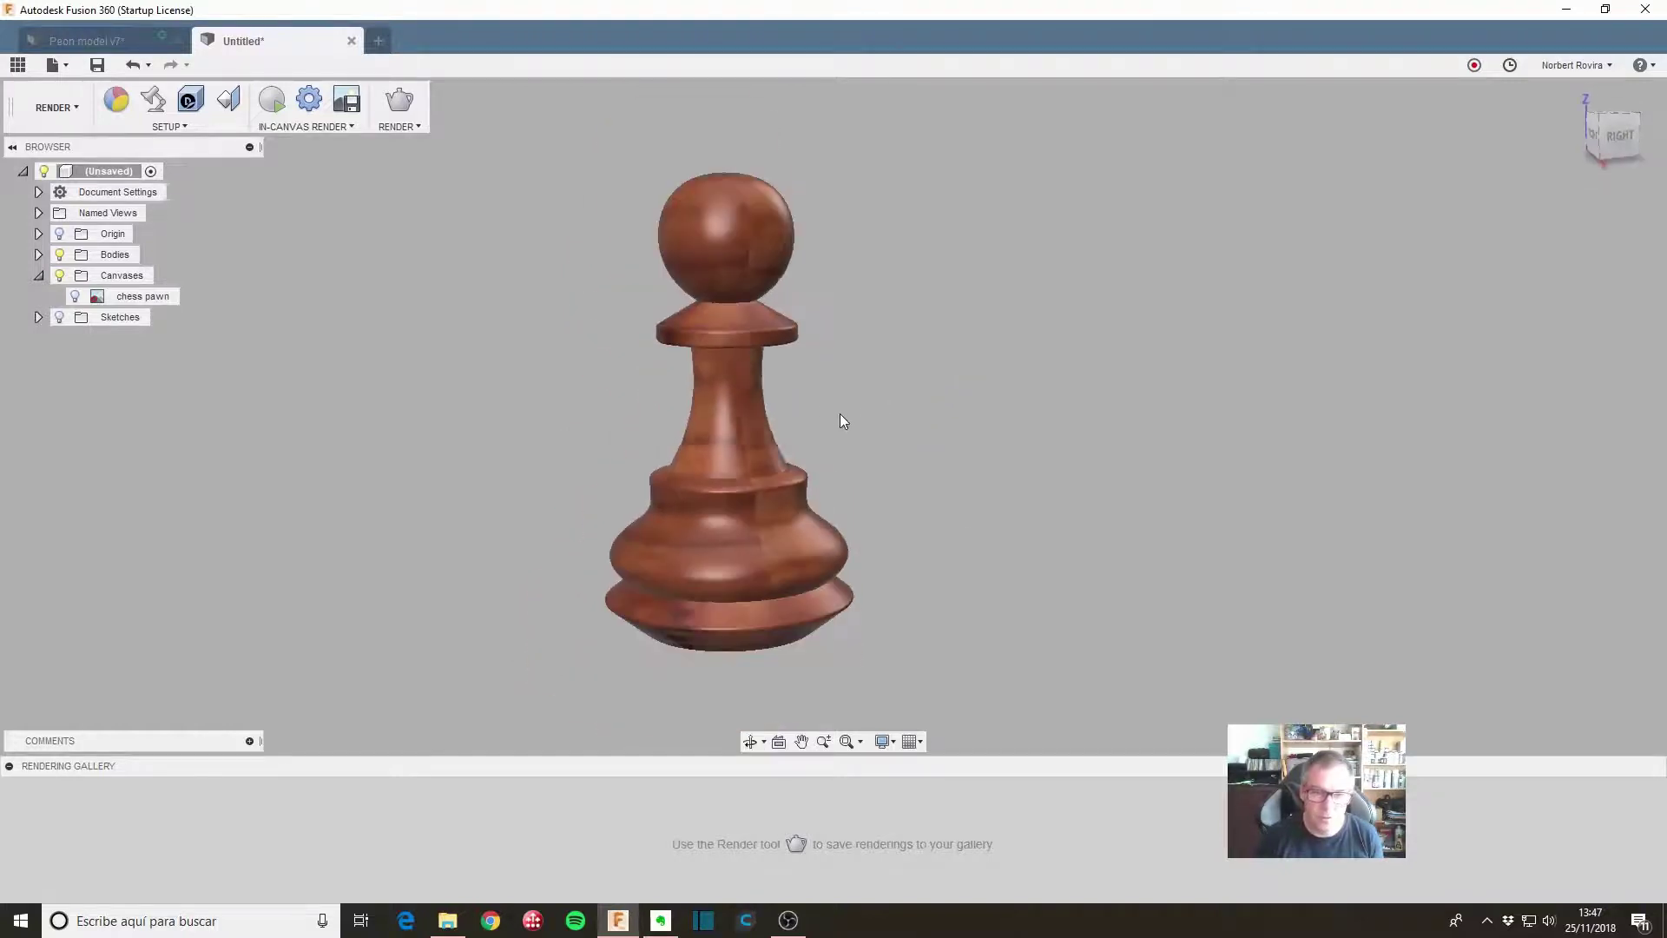
left_click(271, 99)
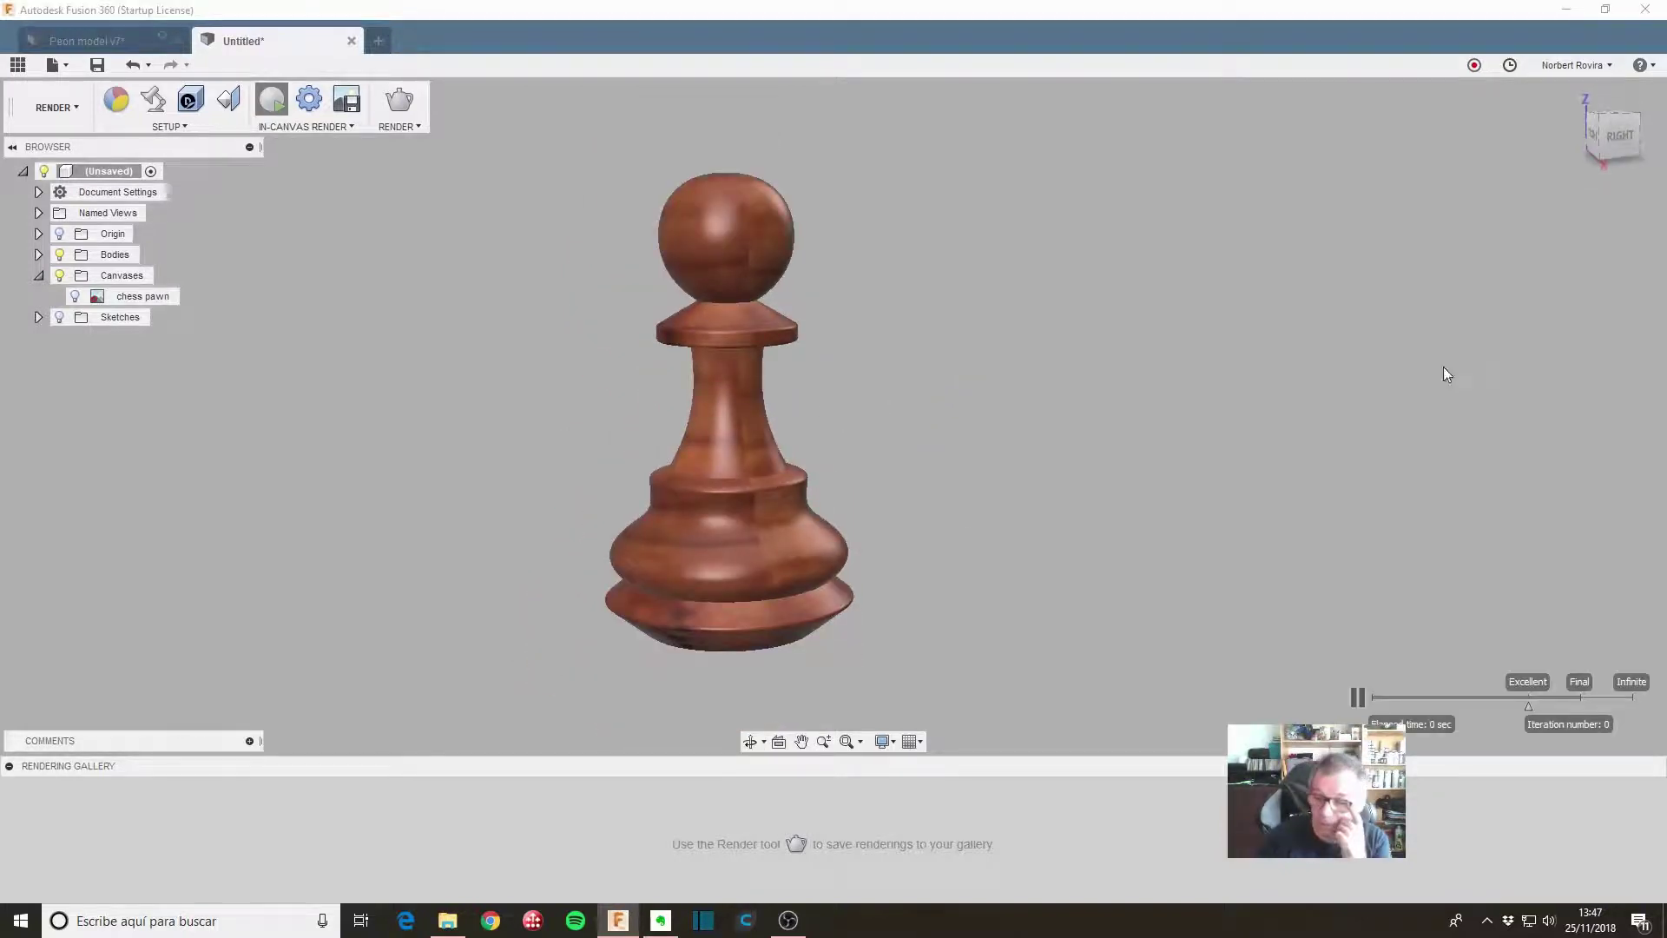